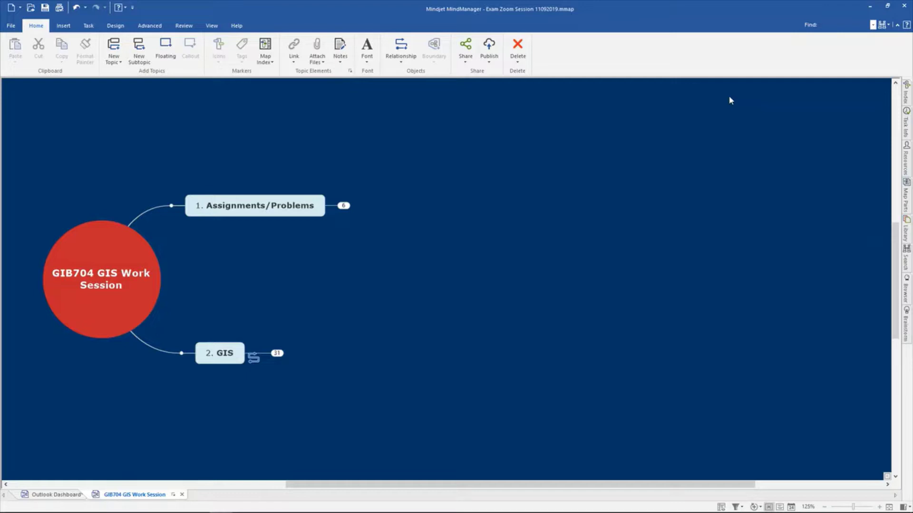
Expand the Assignments/Problems branch with its actions, functions and data subtopics to review them, and collapse the branch again
click(344, 206)
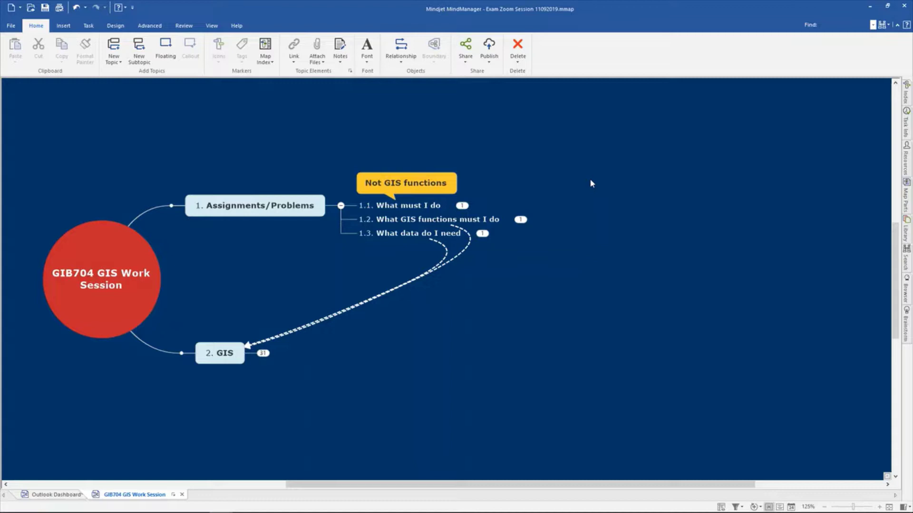
click(464, 206)
click(520, 220)
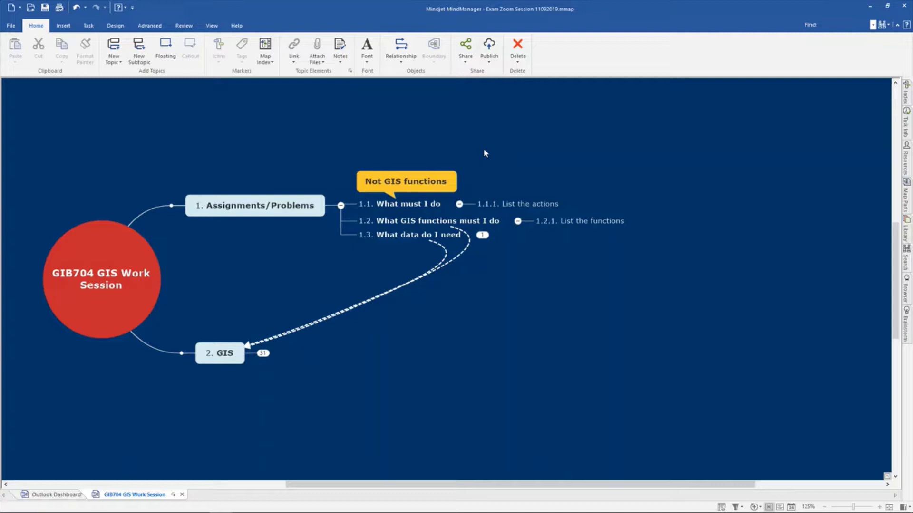
click(482, 235)
click(589, 175)
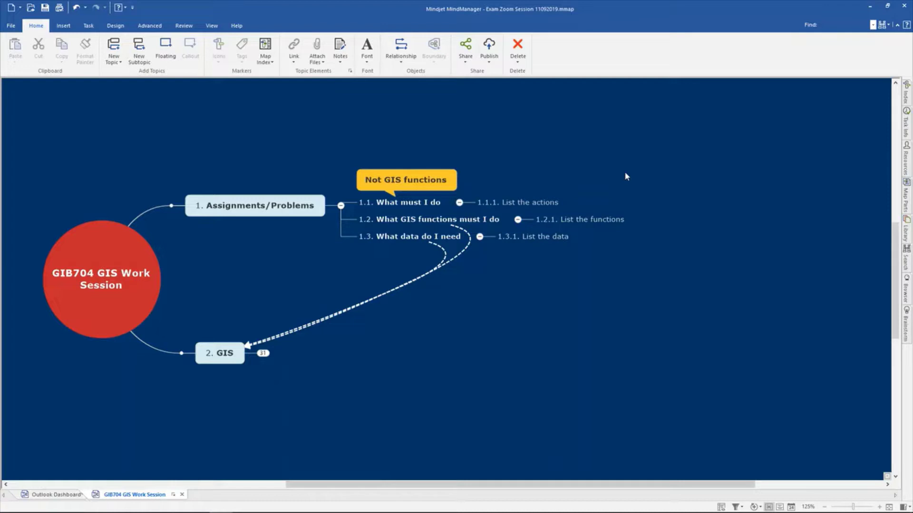
click(341, 206)
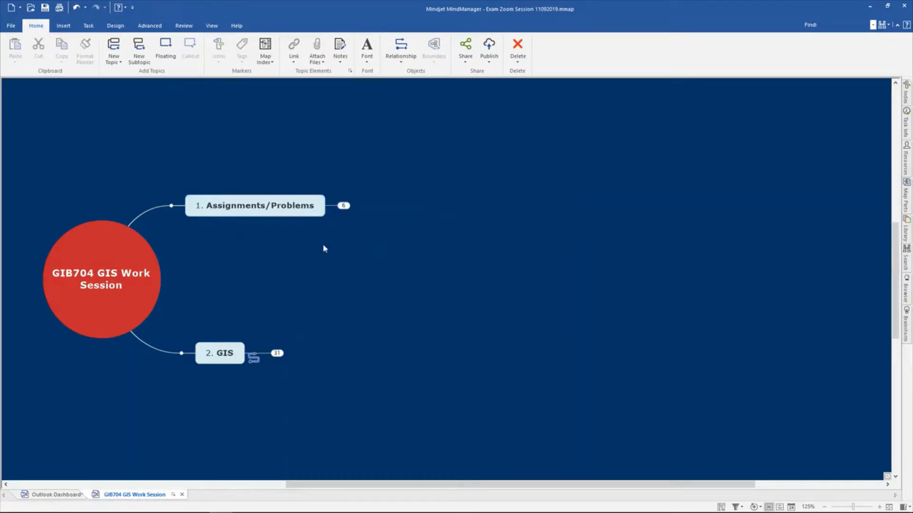
Expand the GIS and Assignments/Problems branches, and review the subtopics of "Search for the data in data repository" before collapsing that topic
click(277, 354)
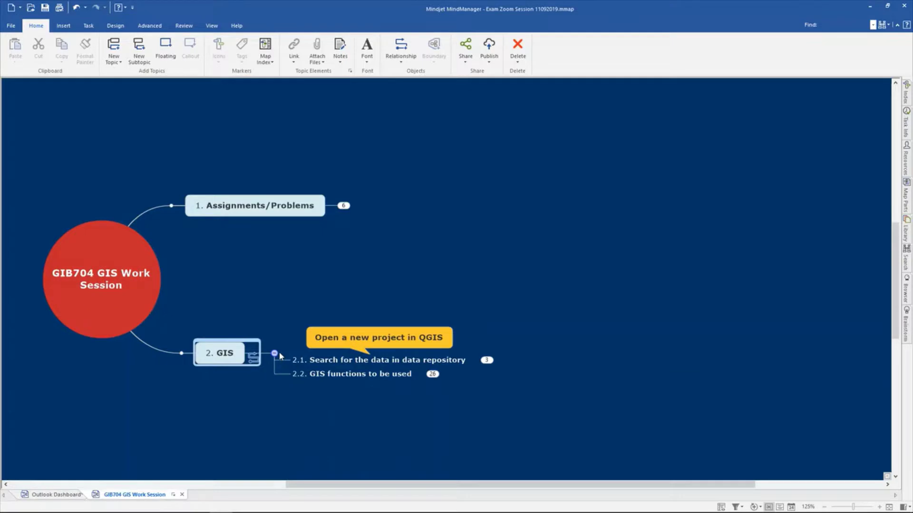
click(343, 206)
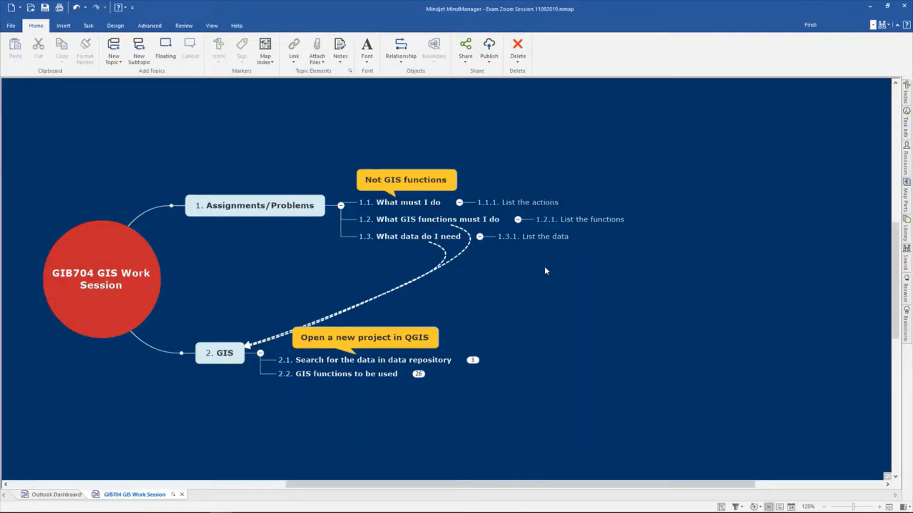
click(472, 361)
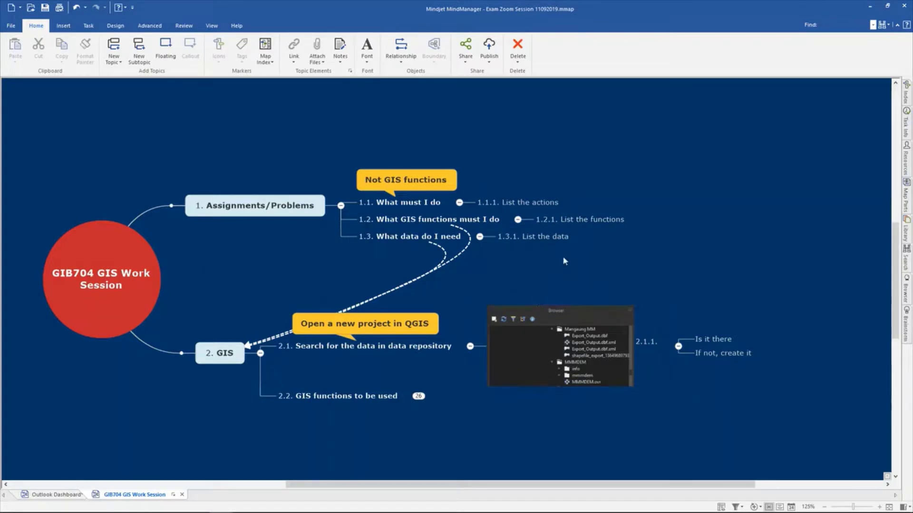
click(729, 341)
click(470, 346)
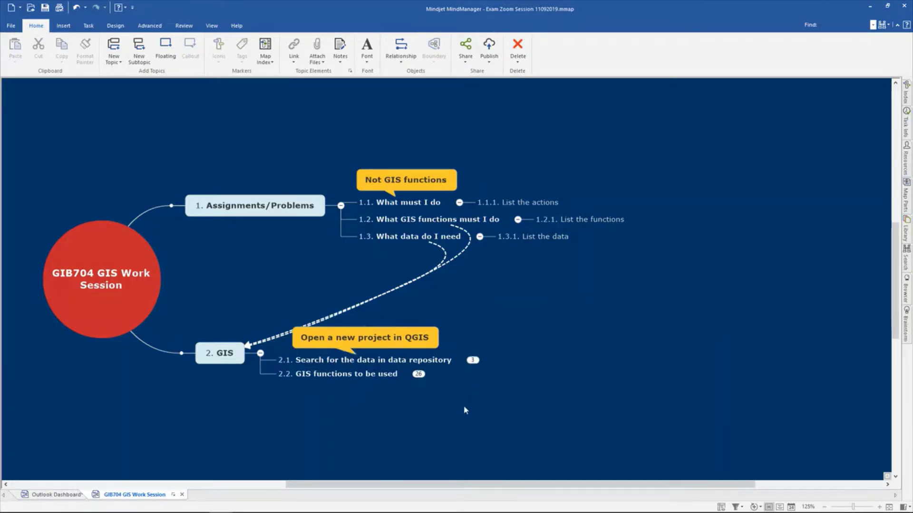
Relate "List the functions" to "GIS functions to be used" and expand the latter's list of functions
click(588, 221)
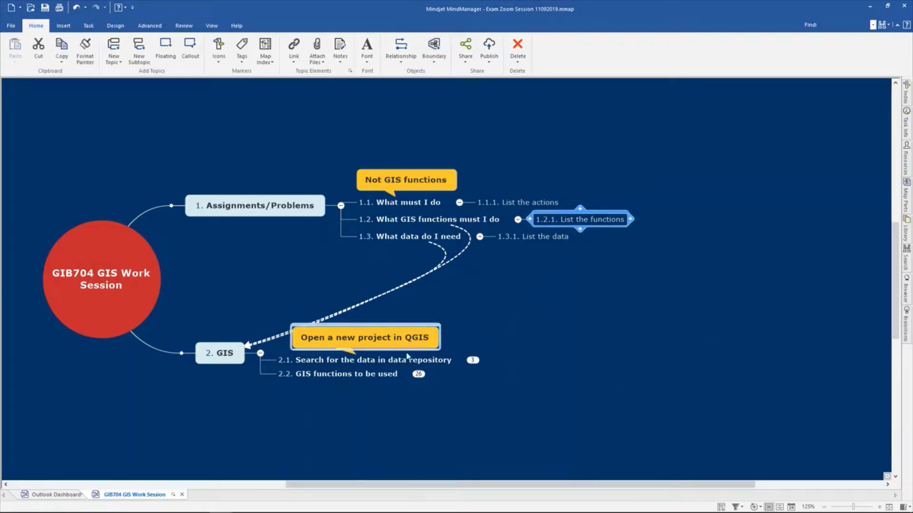
click(351, 374)
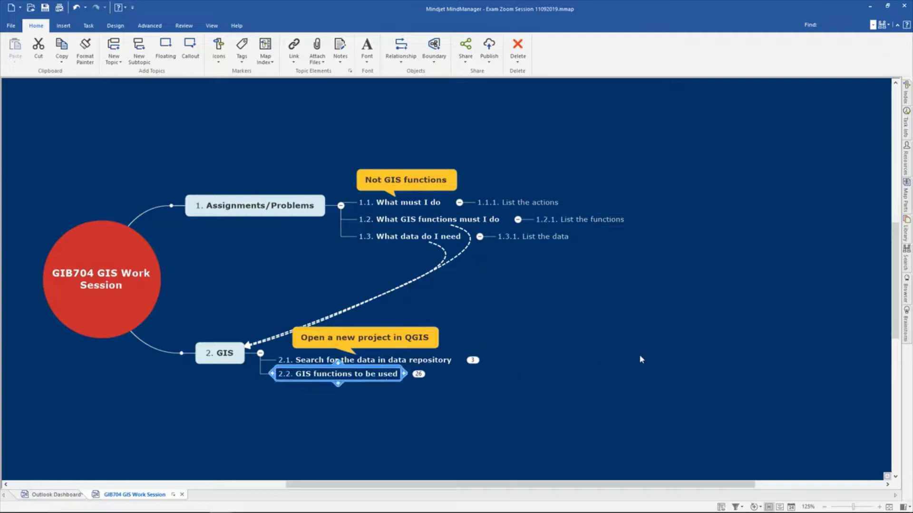
click(419, 374)
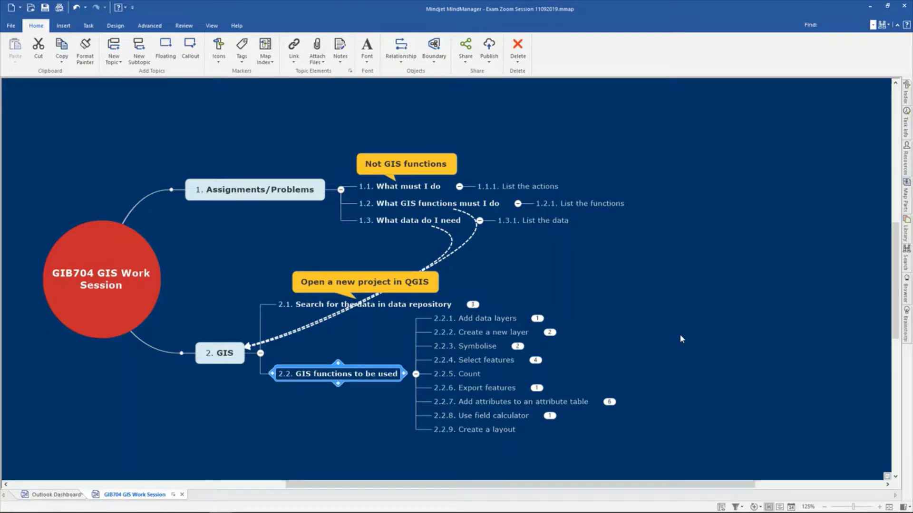
Expand the "Add data layers" topic to examine its Browser screenshot, and collapse it again
click(537, 319)
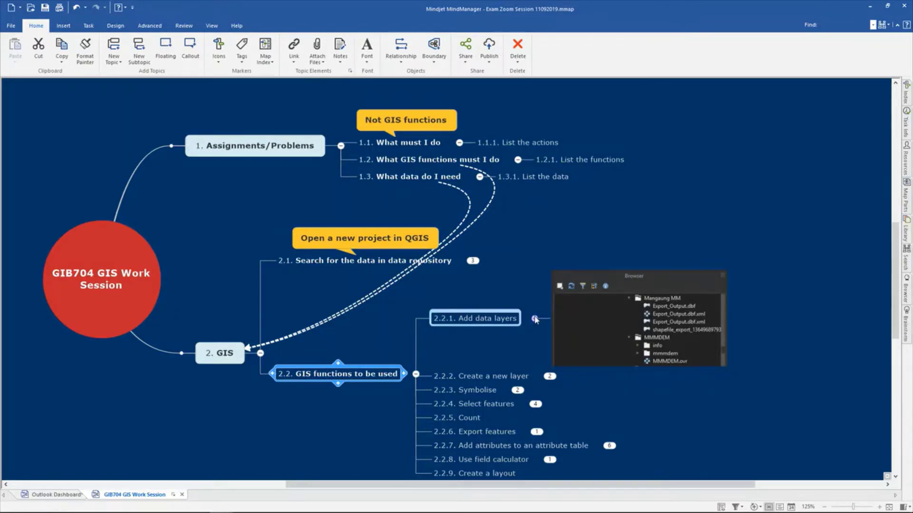
click(536, 319)
click(536, 319)
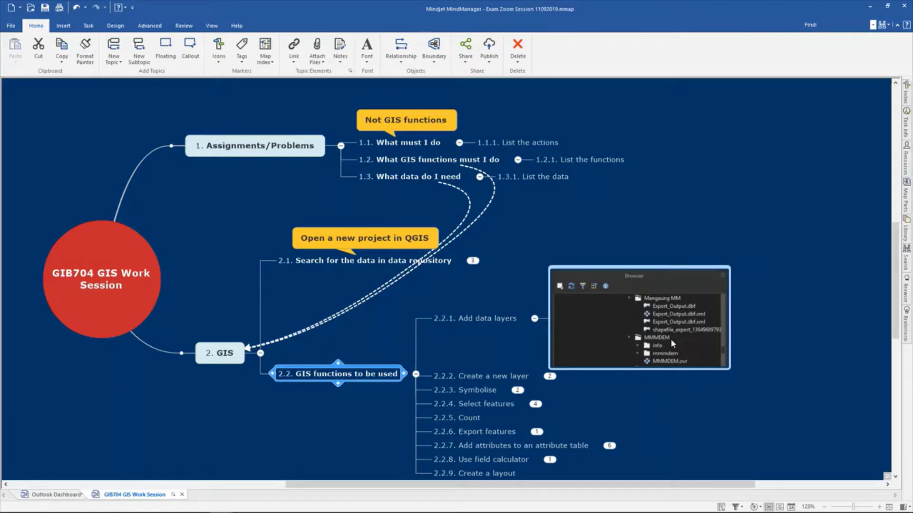
click(252, 146)
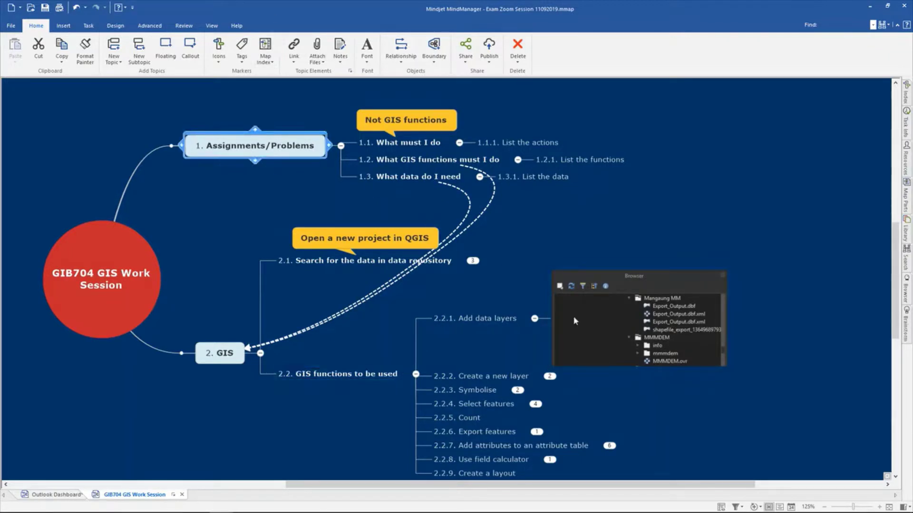
click(535, 318)
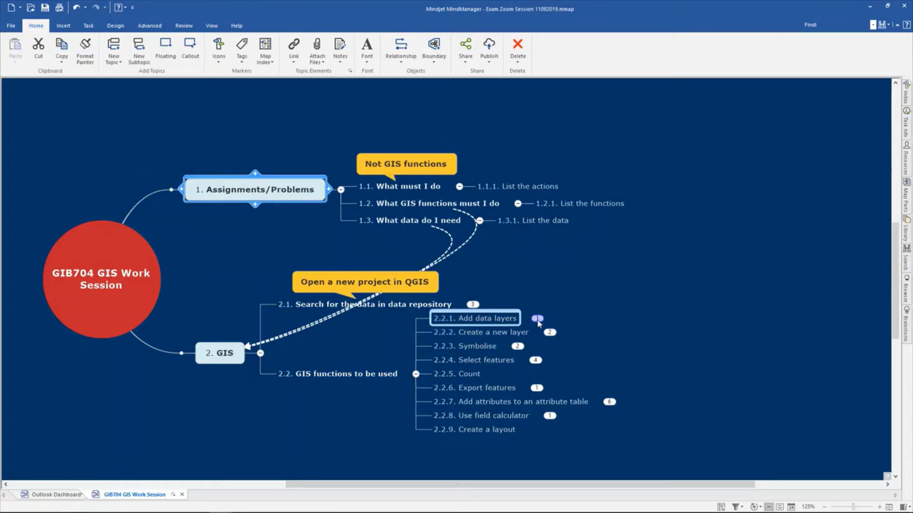
Expand "Create a new layer" and its Shapefile subtopic to examine the layer creation screenshot, and collapse the topic
click(549, 333)
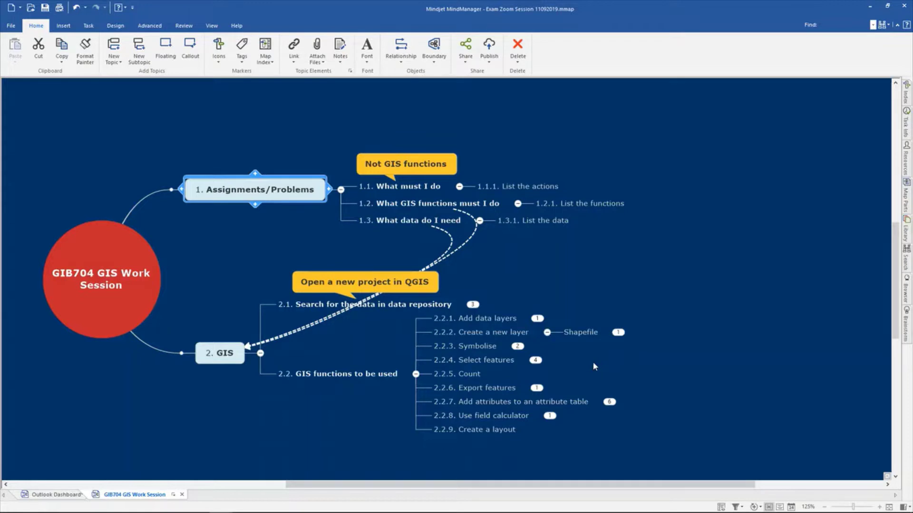
click(618, 332)
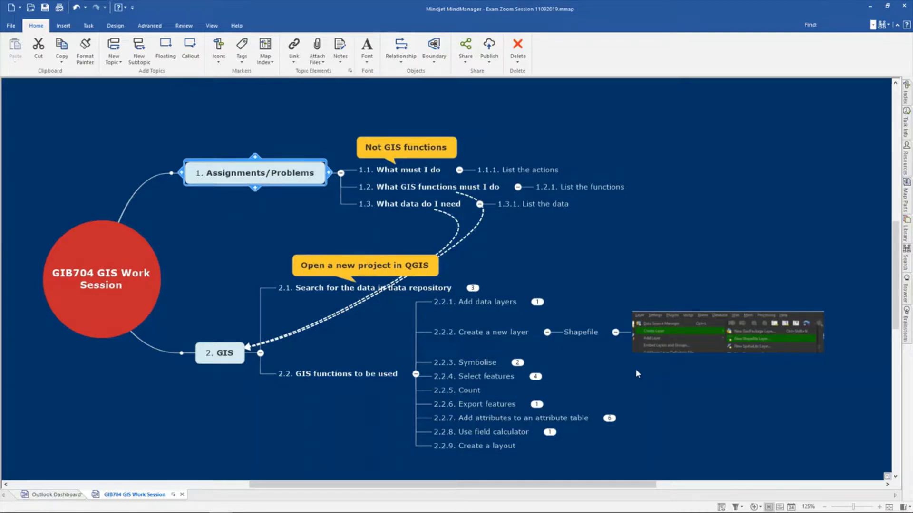
click(639, 321)
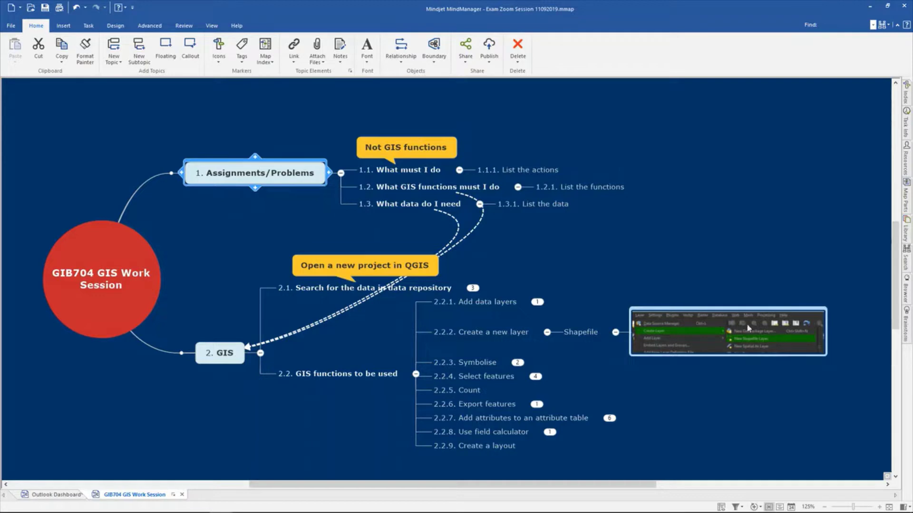
click(547, 332)
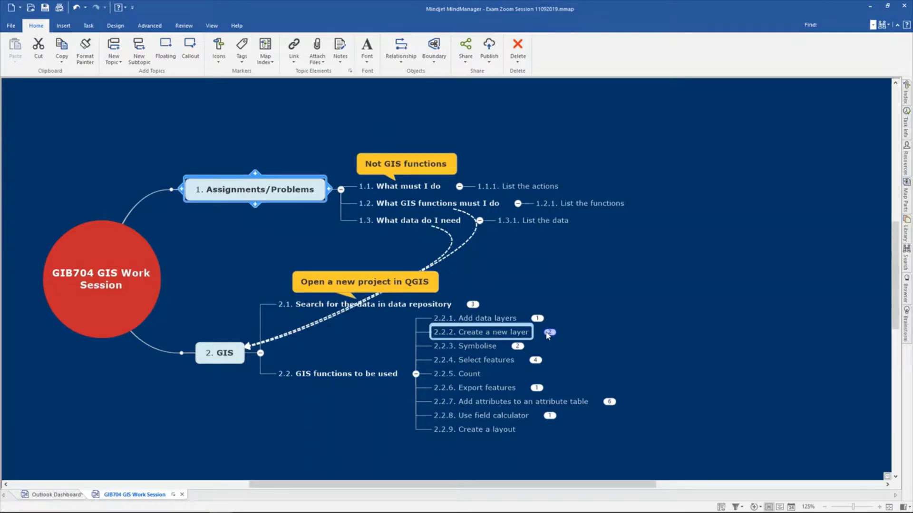
Expand "Symbolise" and its Layer Properties subtopic to examine the symbology screenshot, and collapse both
click(518, 347)
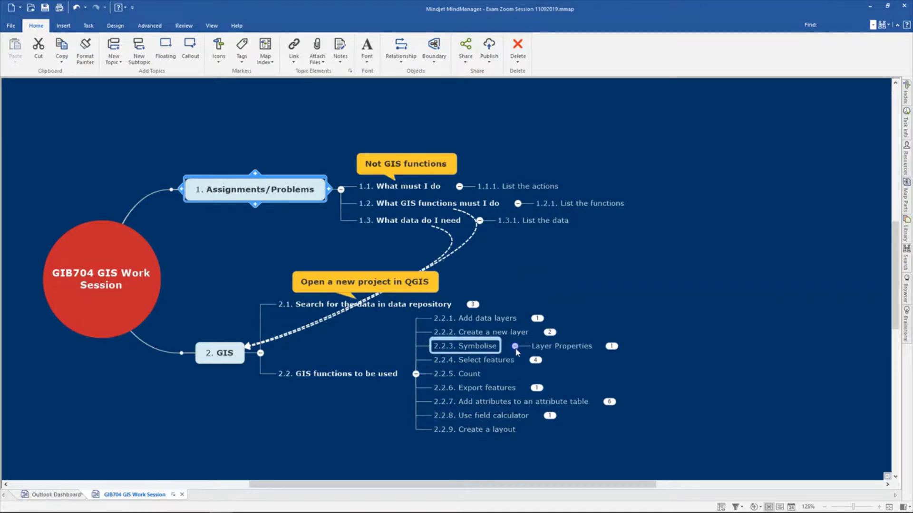
click(555, 350)
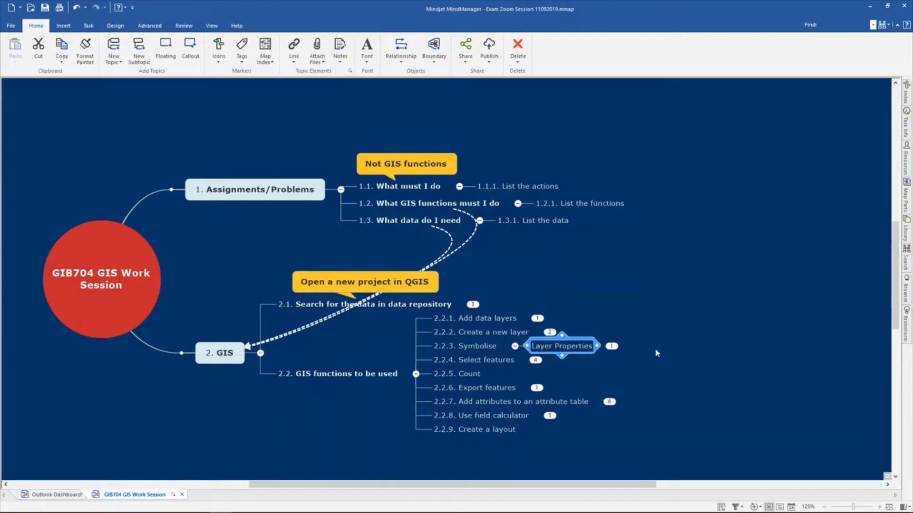
click(611, 346)
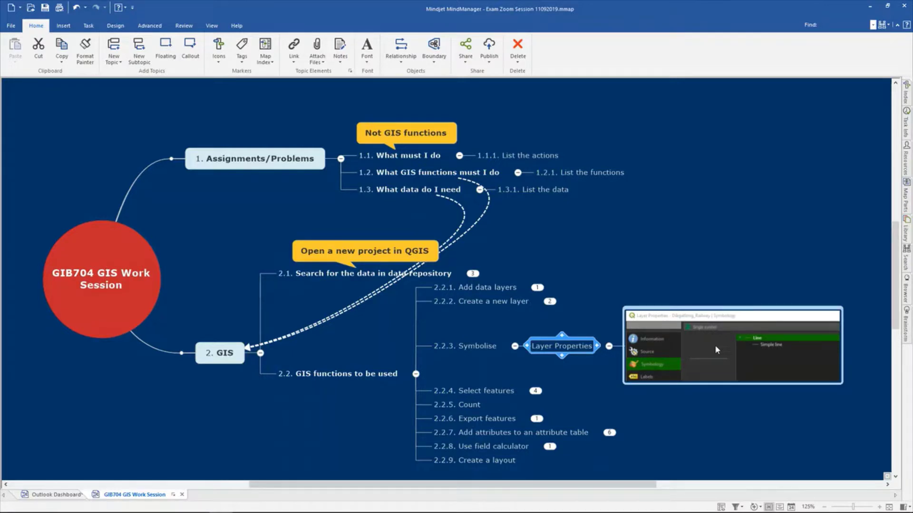
click(608, 346)
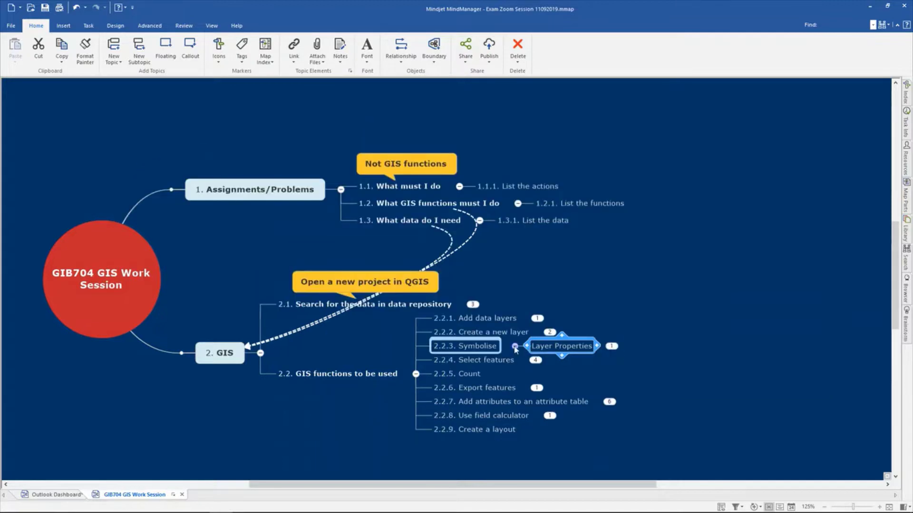
click(514, 346)
Expand "Select features" to examine the screenshots under "Based on attributes" and "Based on Location", and collapse the topic
click(497, 364)
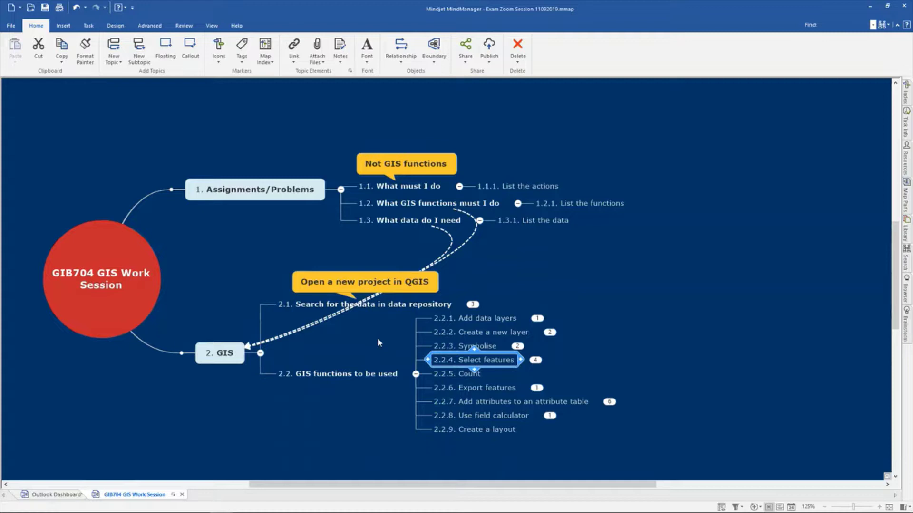
click(534, 361)
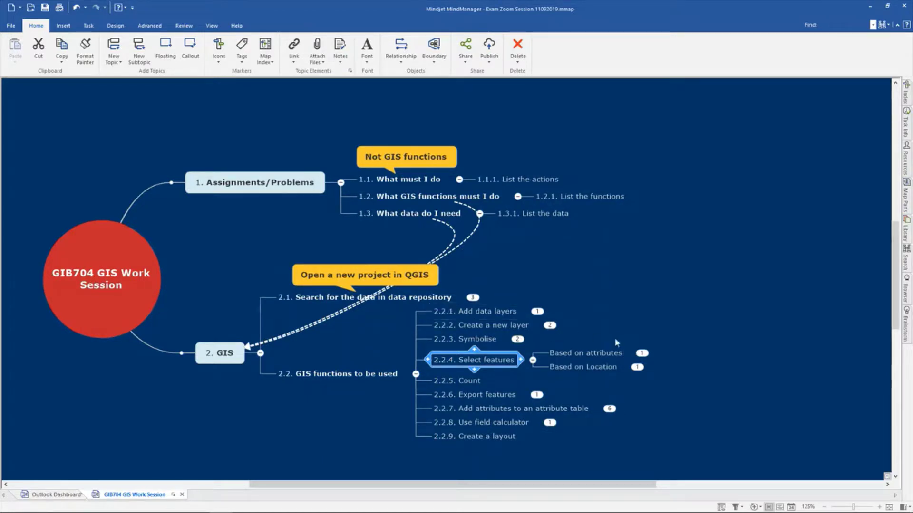
click(642, 353)
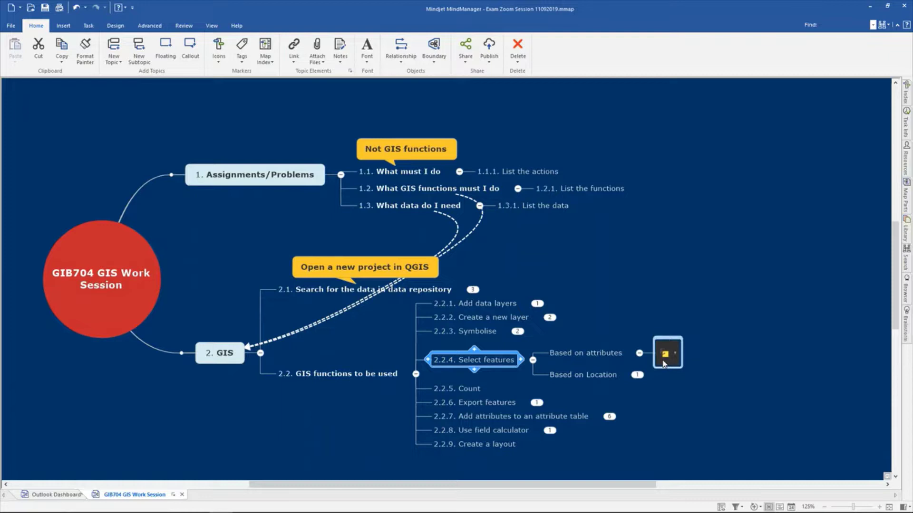
click(640, 353)
click(641, 370)
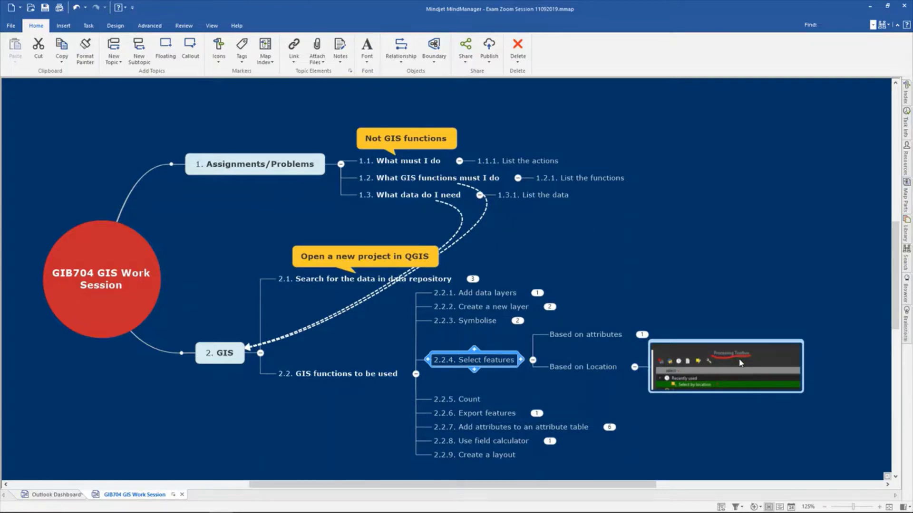
click(674, 377)
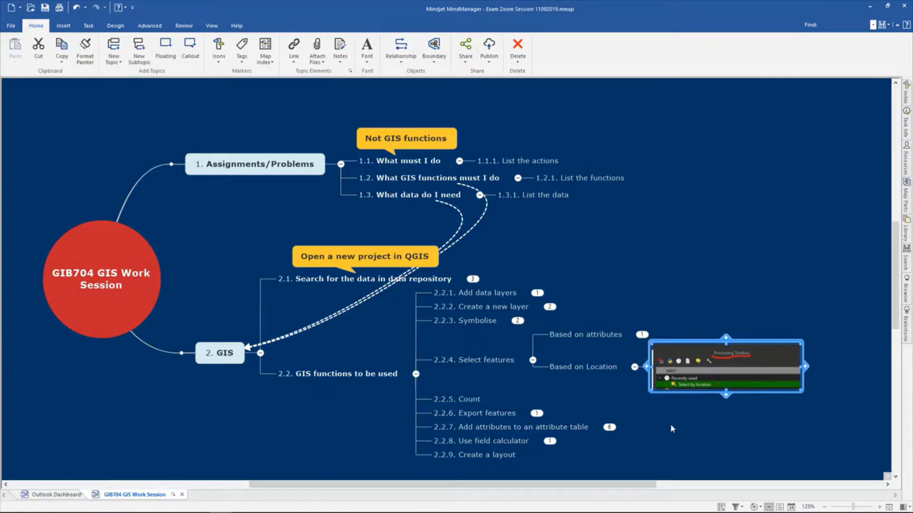
click(634, 367)
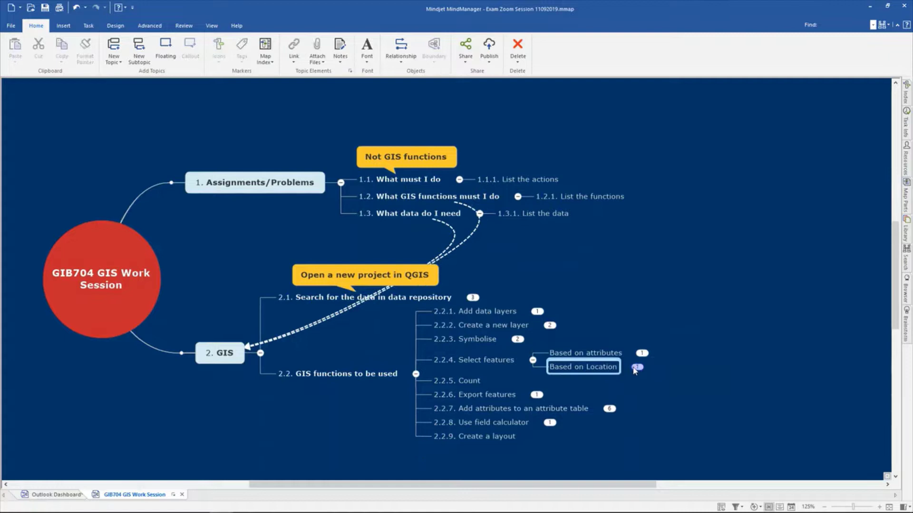
click(532, 360)
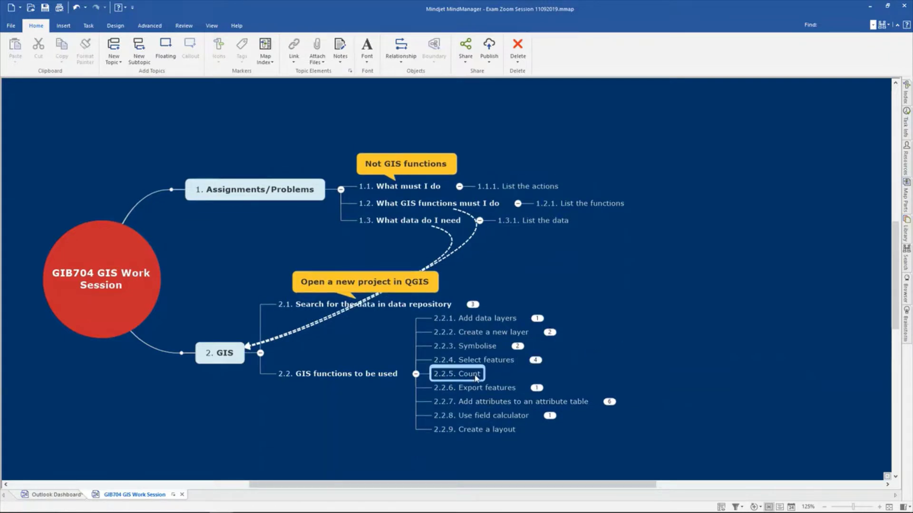
Highlight the Count topic, and expand "Export features" to highlight its "Export selection" subtopic
click(456, 373)
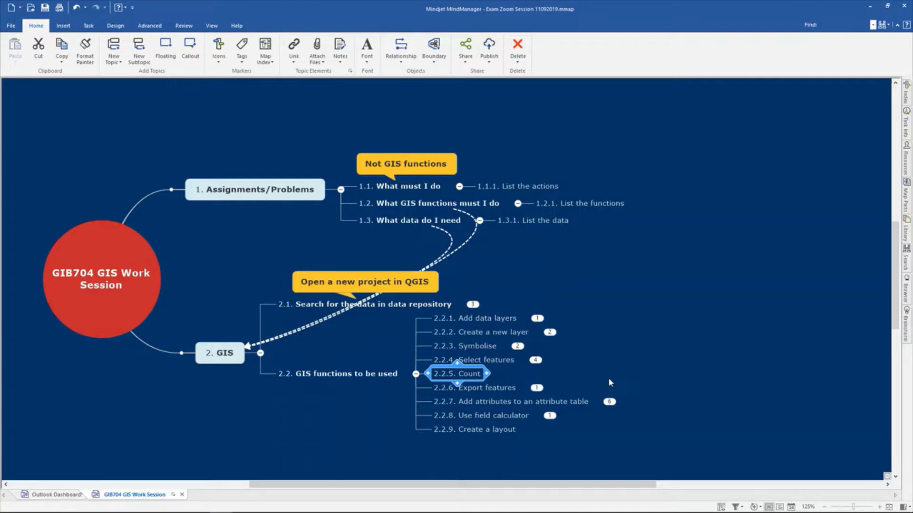
click(417, 374)
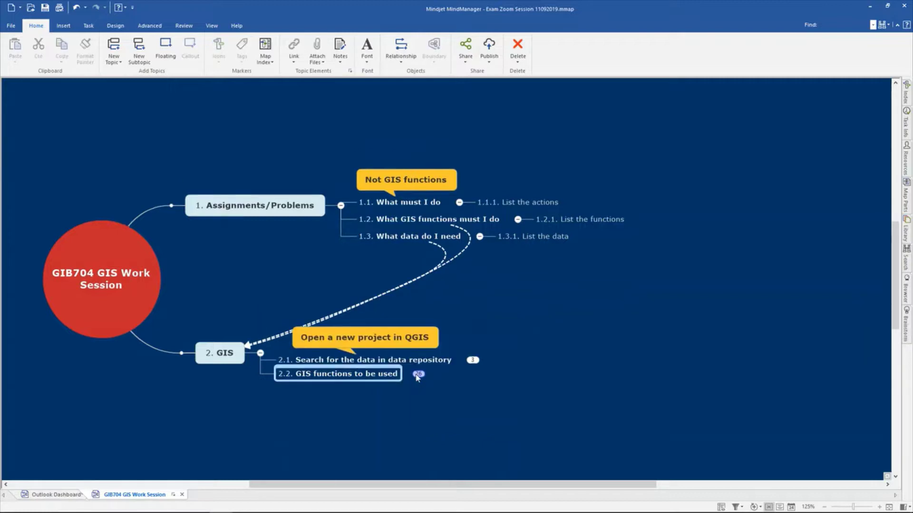
click(419, 374)
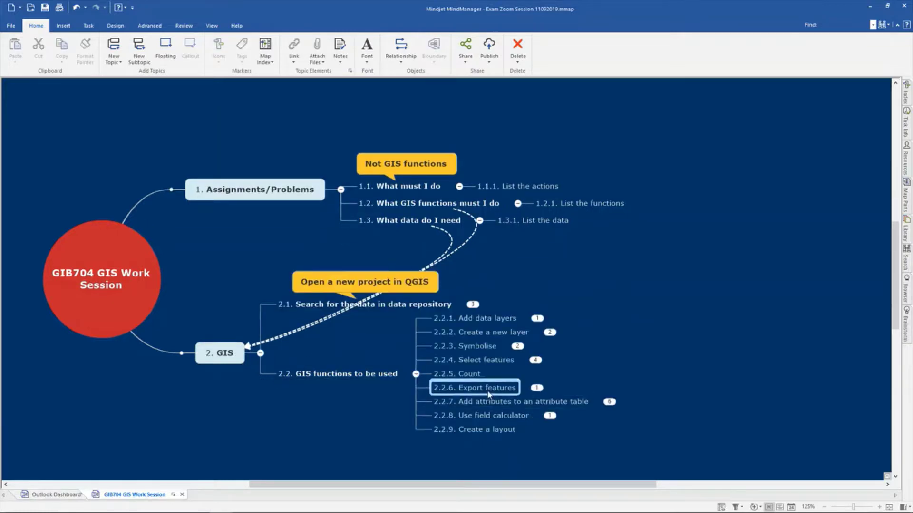
click(536, 388)
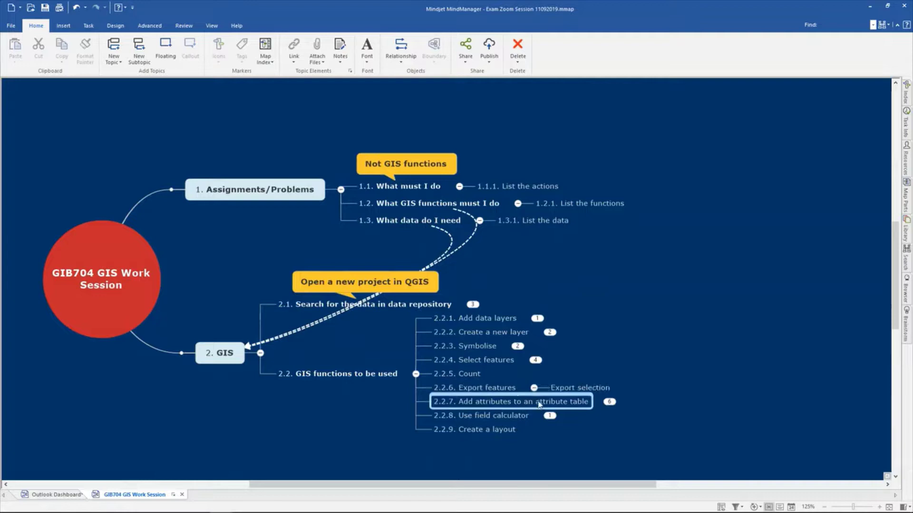
click(559, 389)
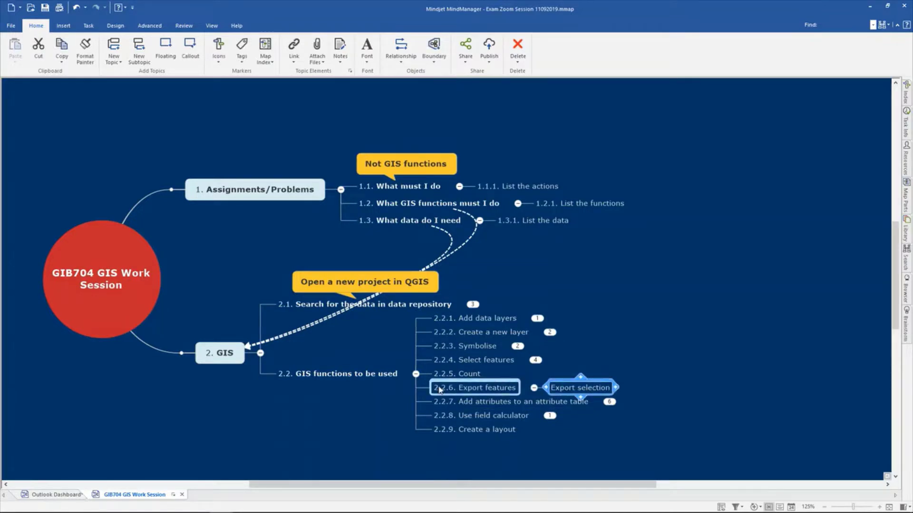
Collapse "Export features", and expand "Add attributes to an attribute table" to highlight its attribute table icon image
click(534, 389)
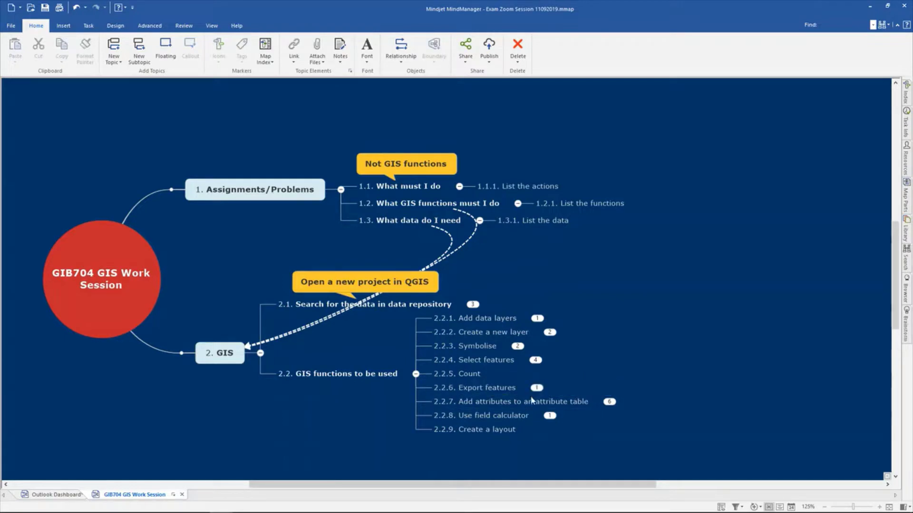
click(609, 402)
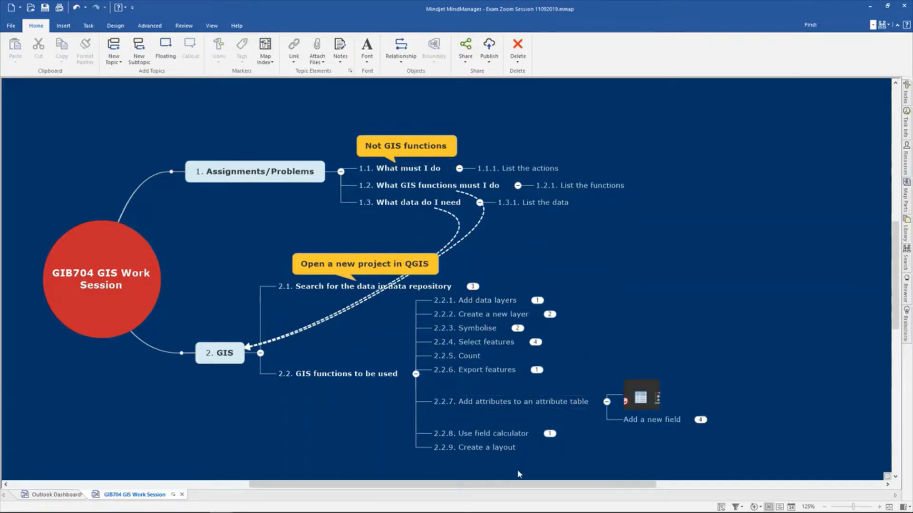
drag(511, 485, 572, 477)
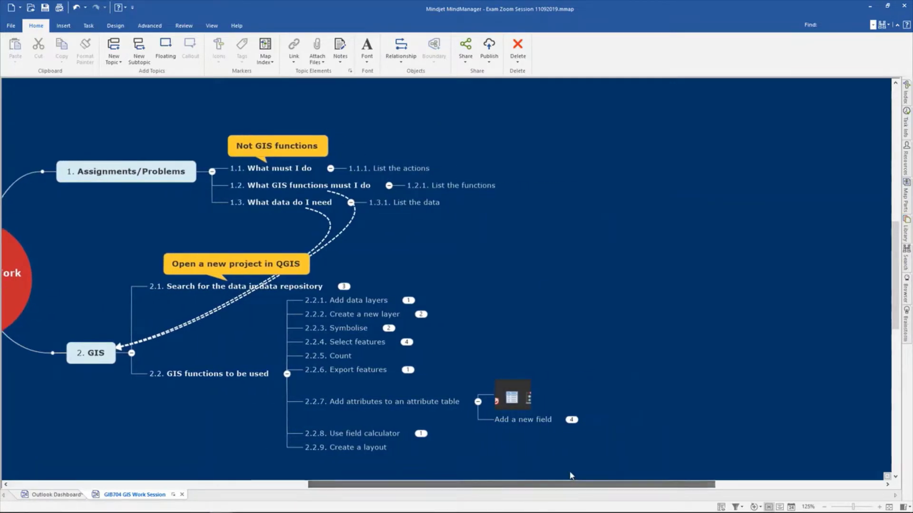
click(516, 409)
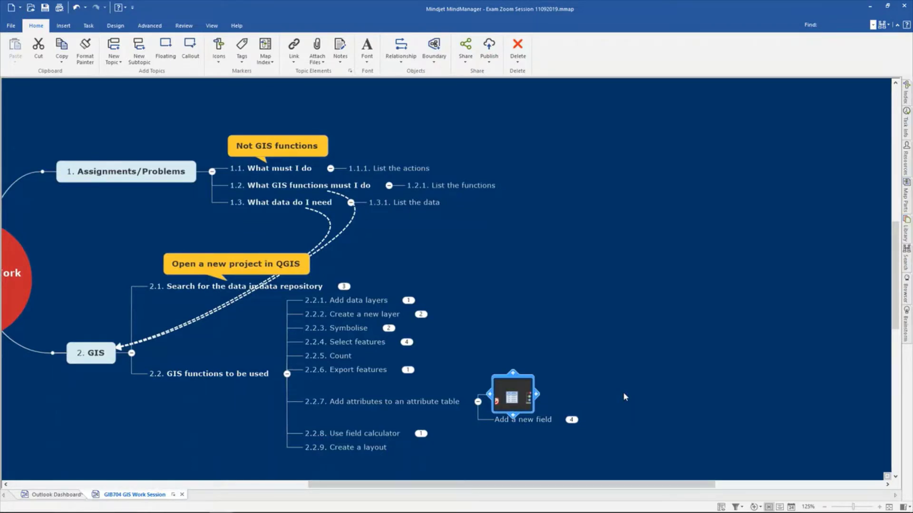
Expand "Add a new field" with its Edit and Add subtopics to examine their icons, and collapse the topic
click(571, 420)
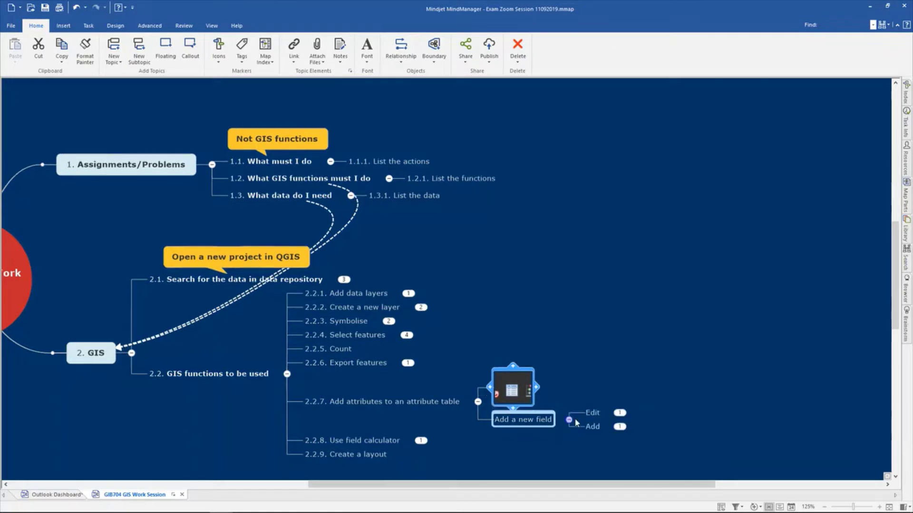
click(599, 417)
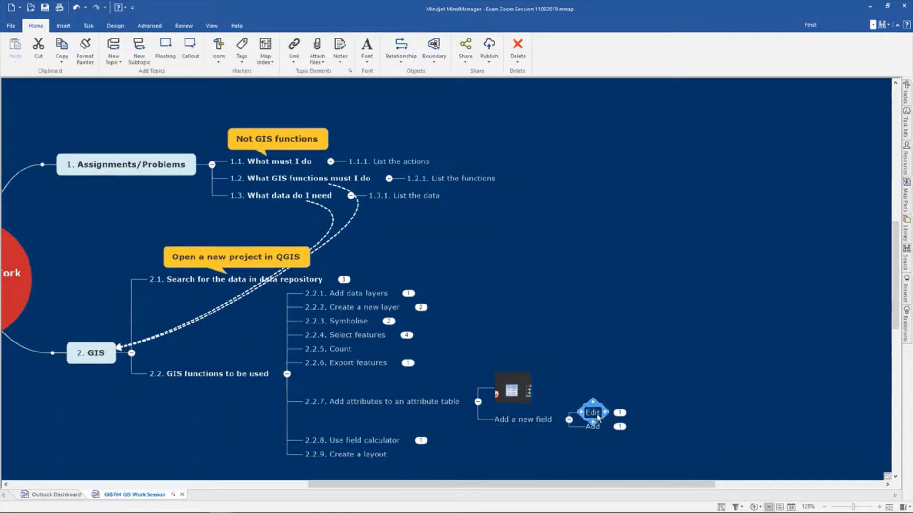
click(619, 412)
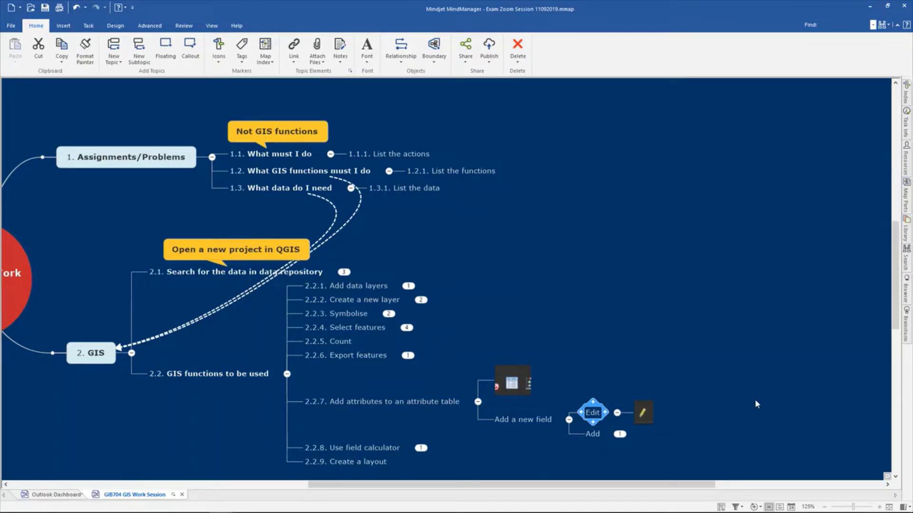
click(619, 434)
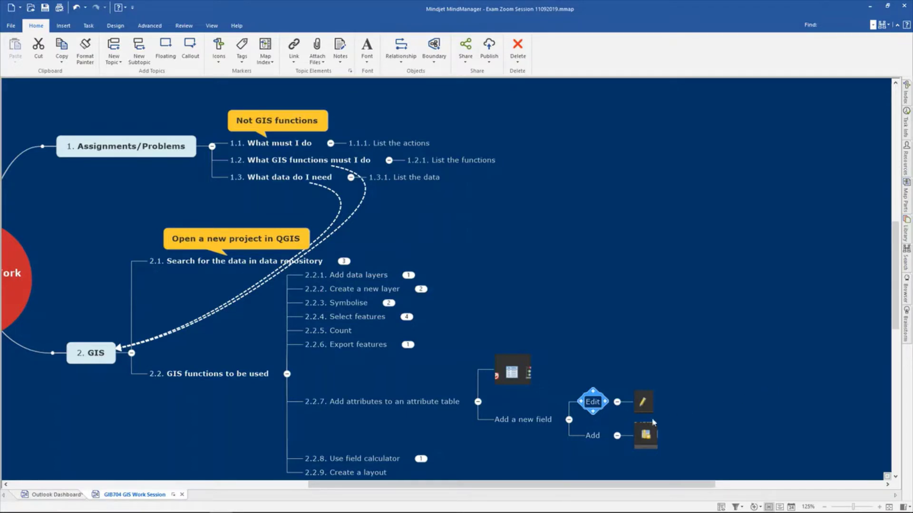
click(617, 436)
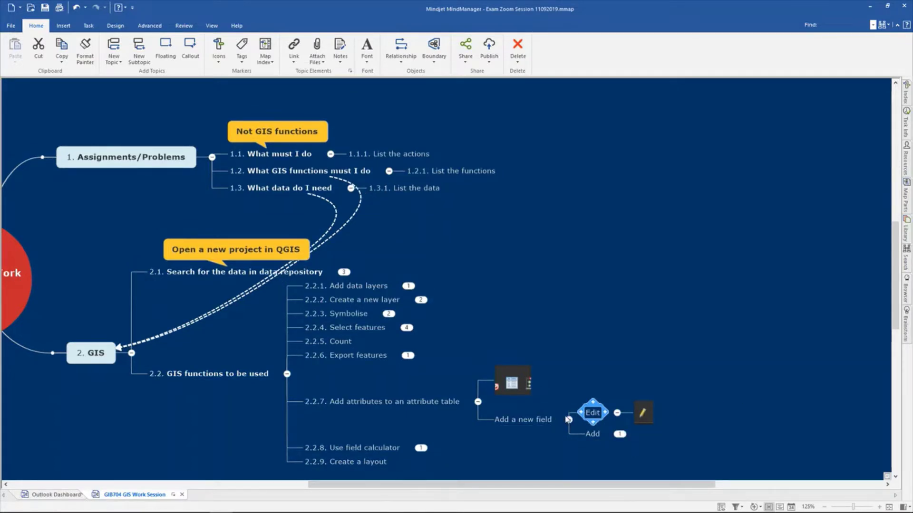
click(569, 420)
key(Left)
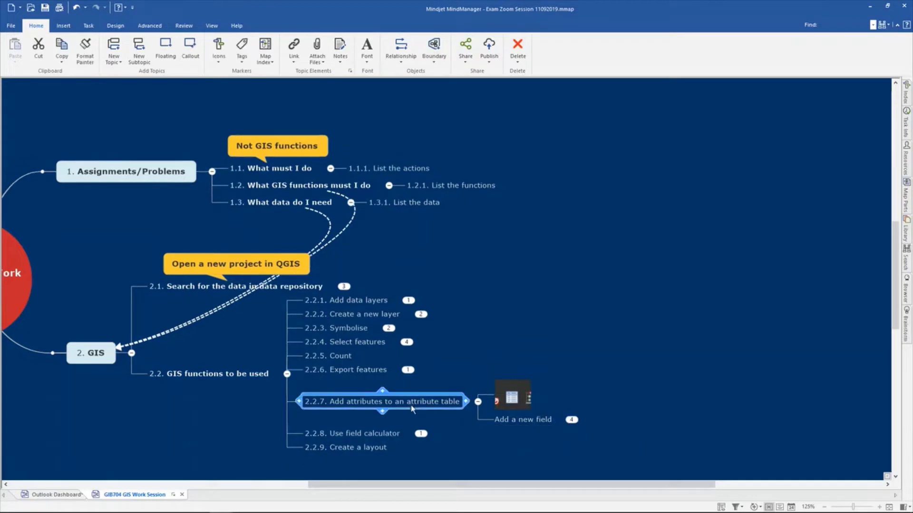
Examine the icon under "Use field calculator", collapse it, and highlight "Create a layout" and the parent topic "GIS functions to be used"
click(421, 434)
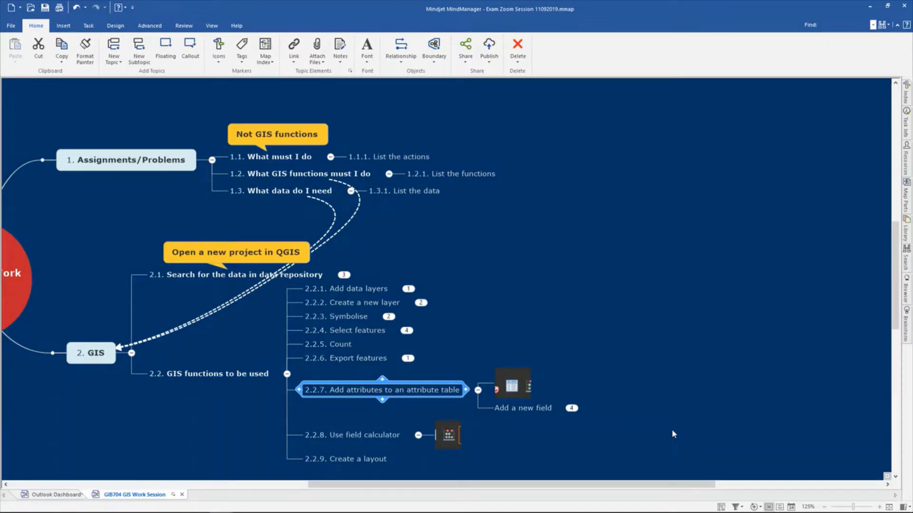
click(417, 435)
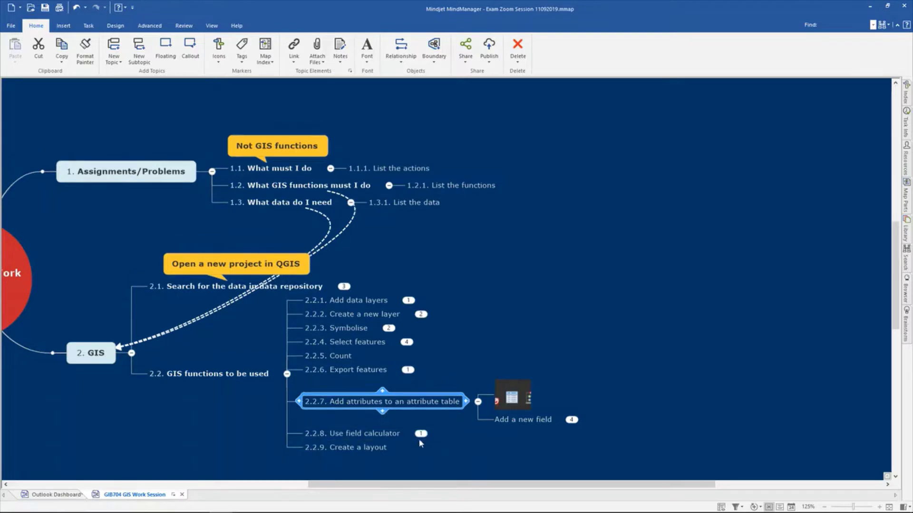
click(363, 451)
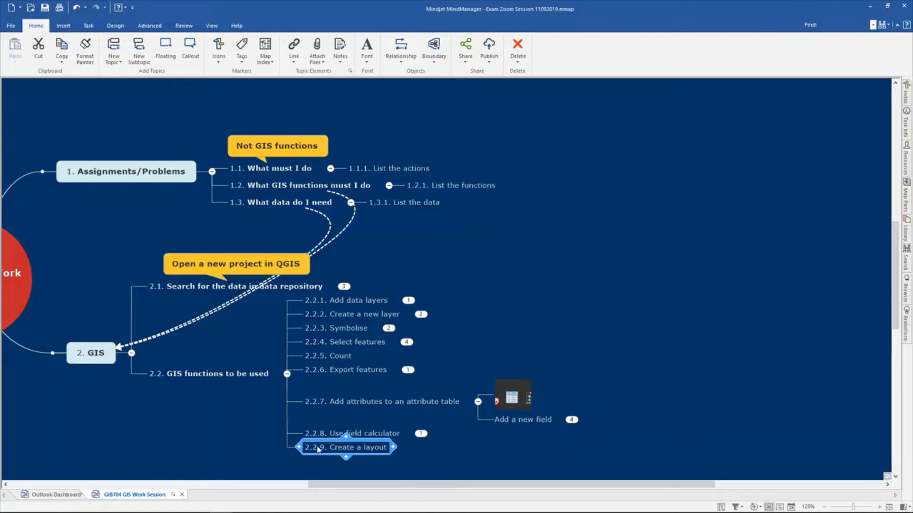
click(250, 375)
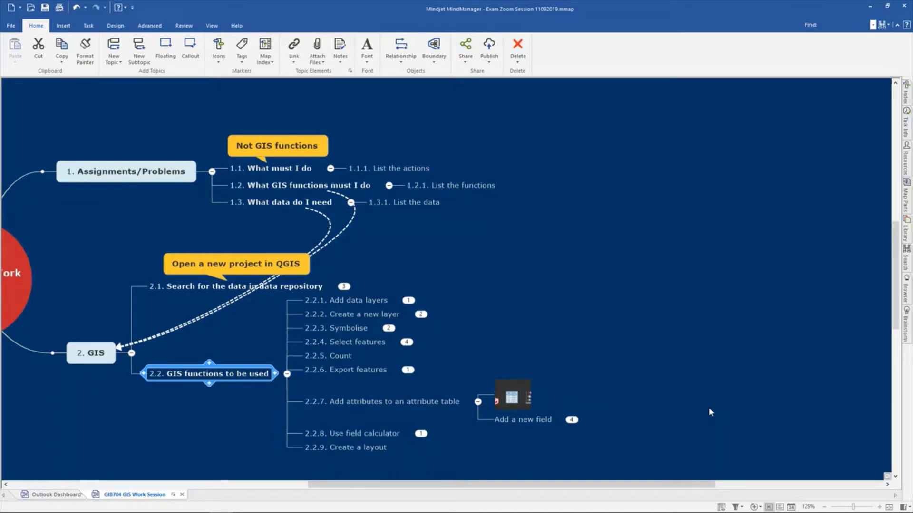
Highlight the "Add data layers" topic in the mind map, and switch to the Dikgatlong project in QGIS
click(868, 6)
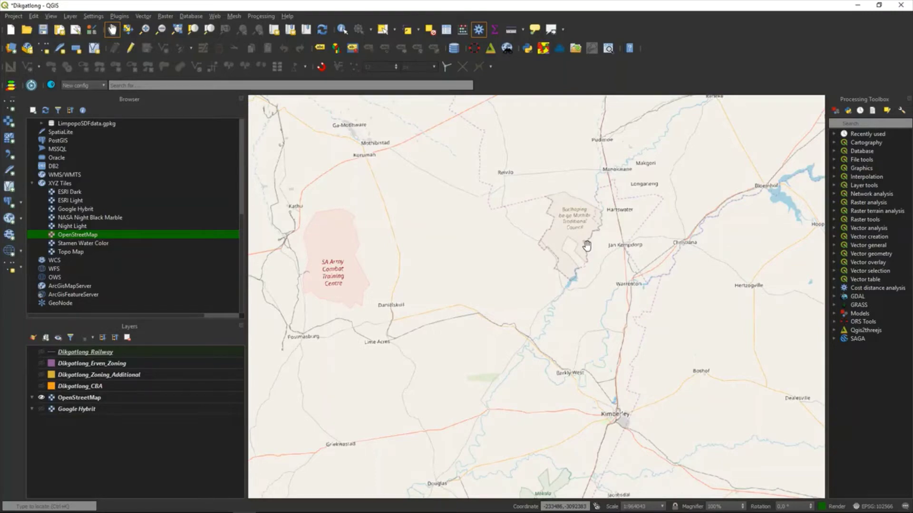
key(alt+Tab)
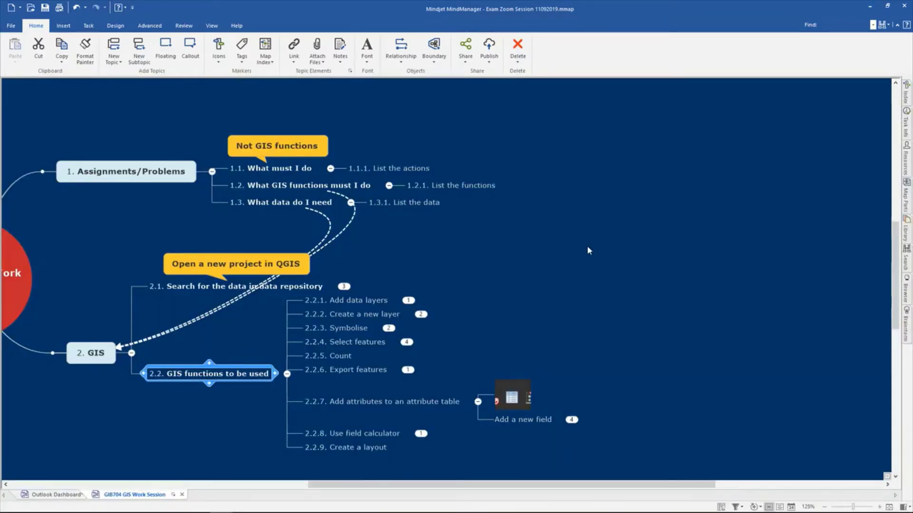
click(376, 301)
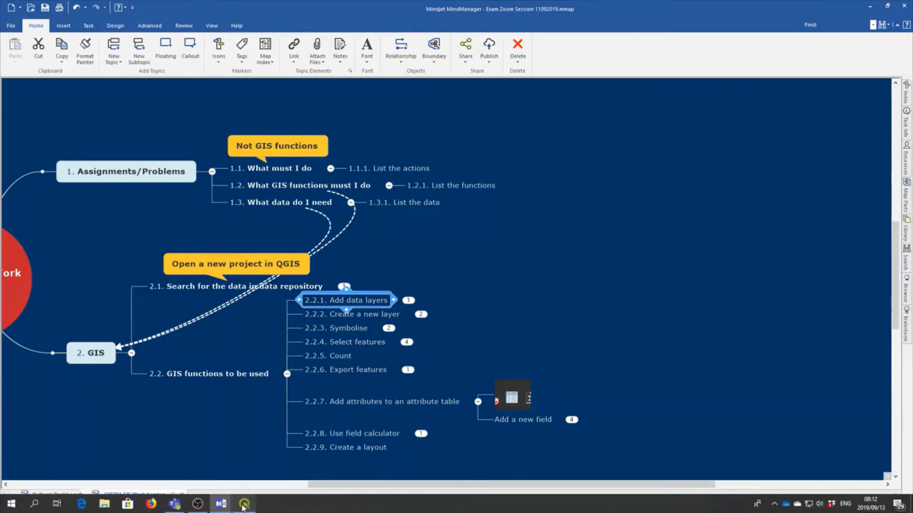
click(251, 504)
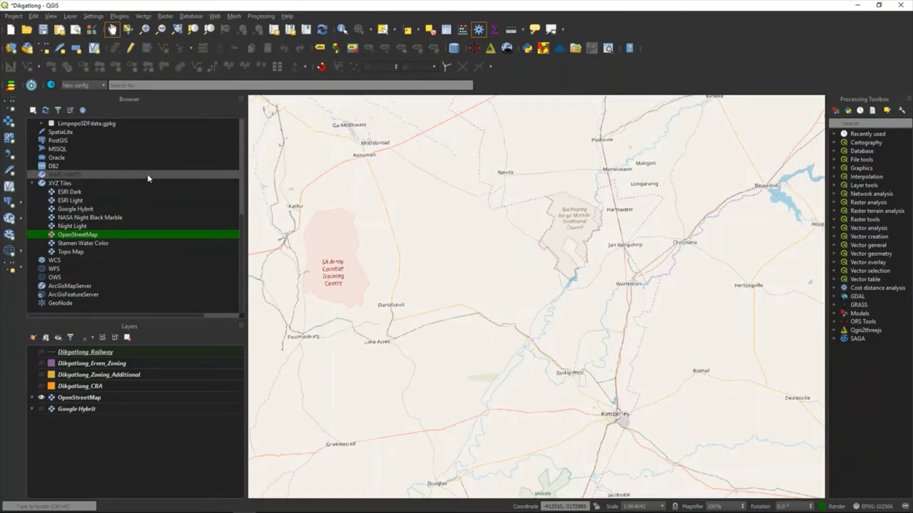
Browse the Northern Cape Disaster Management favourite through GIS DATA, Zoning_Landuse and Dikgatlong_LandUse Scheme to open the 2018-Land Use Scheme folder
scroll(159, 205, up, 7)
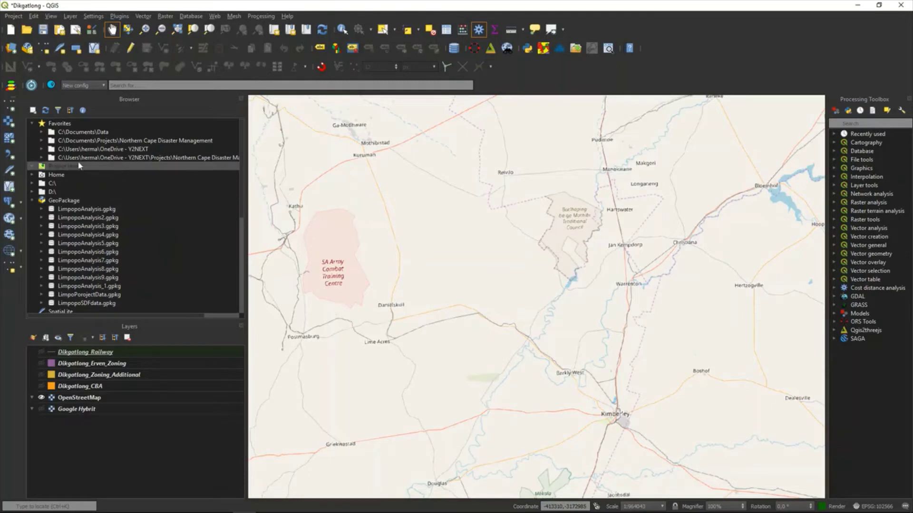
click(40, 140)
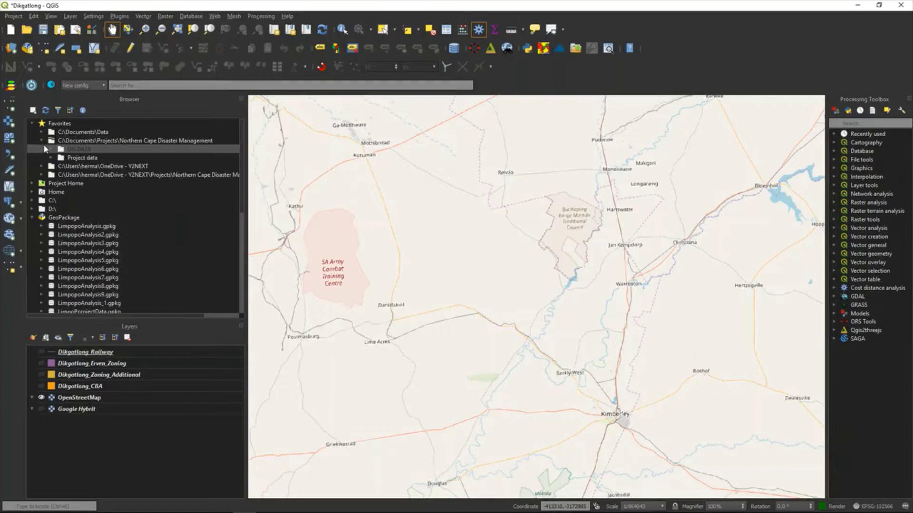
click(50, 149)
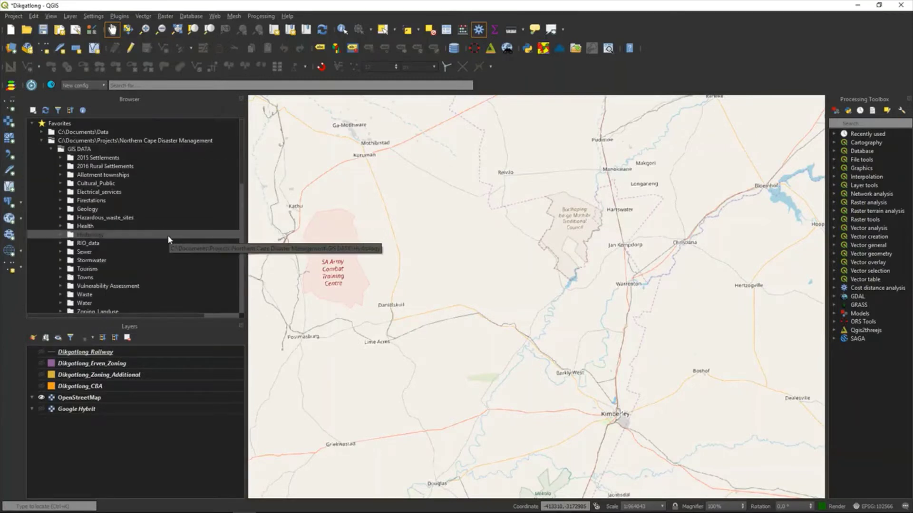
scroll(119, 266, down, 1)
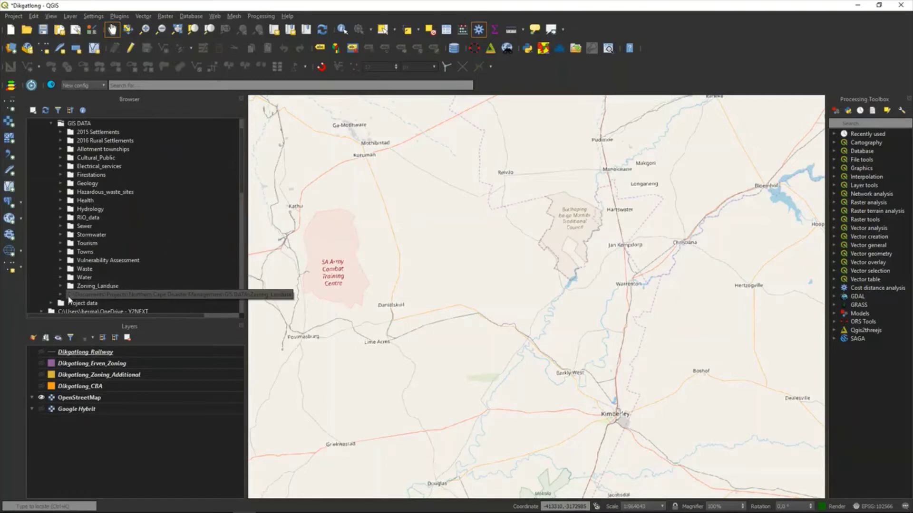
click(61, 286)
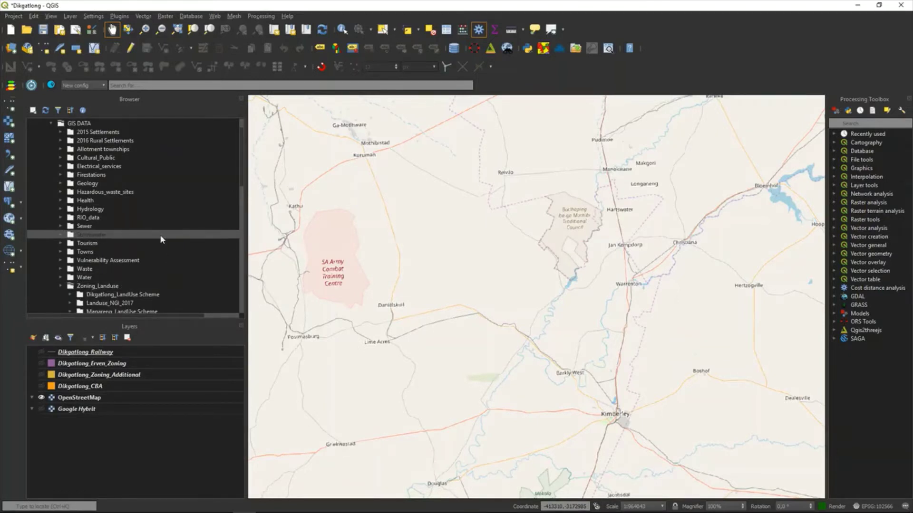
click(70, 295)
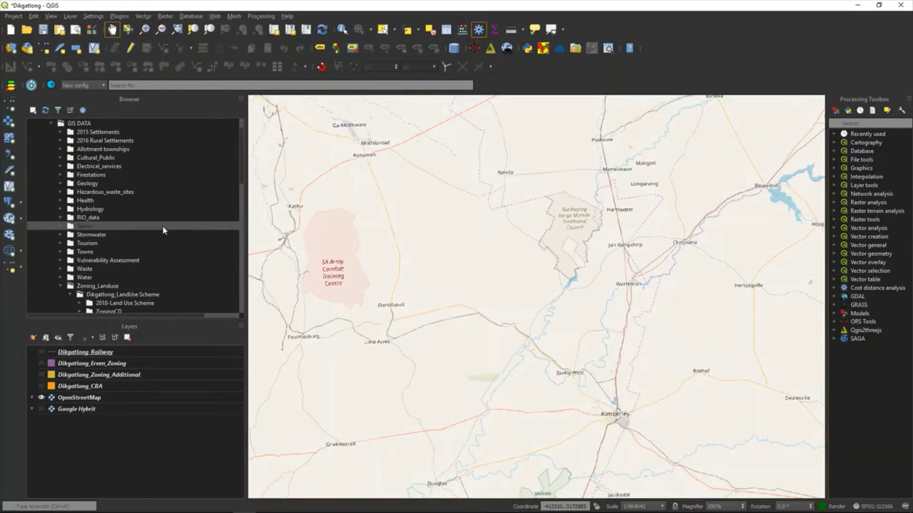
scroll(163, 230, down, 1)
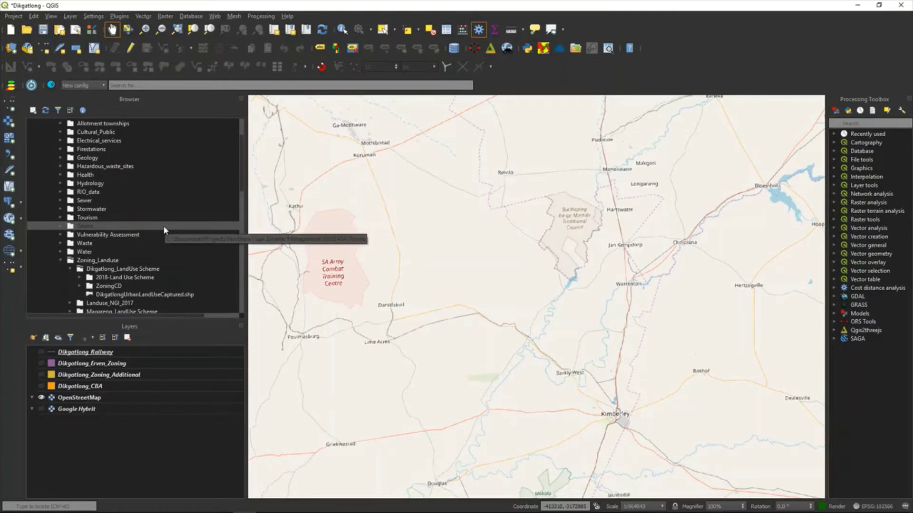
scroll(164, 230, down, 1)
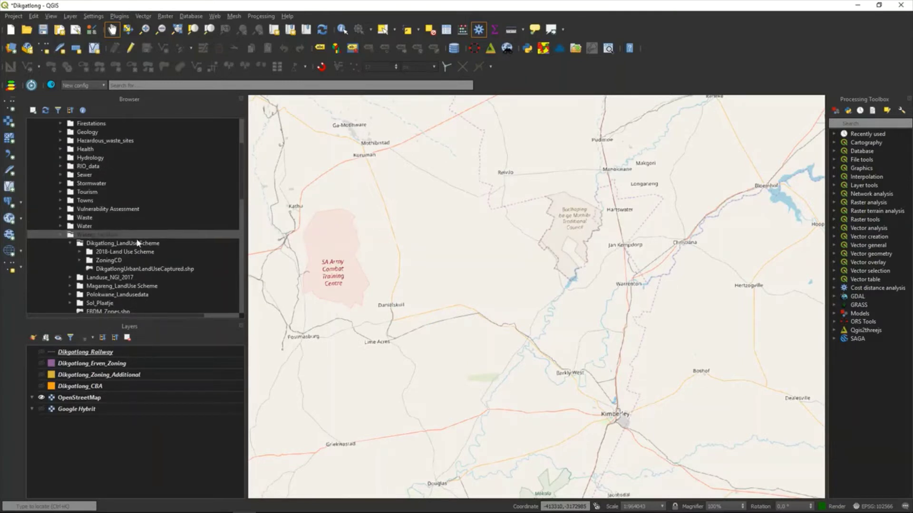
double_click(166, 252)
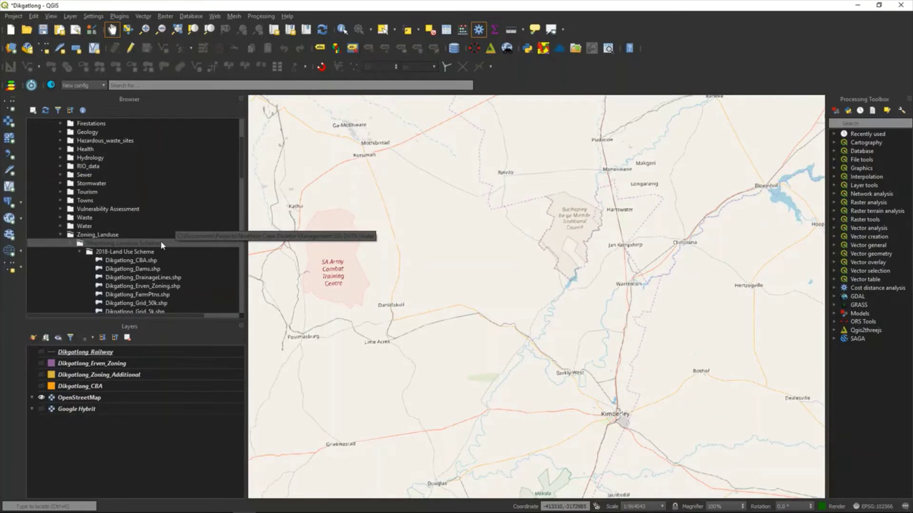
Add Dikgatlong_CBA.shp and Dikgatlong_Dams.shp from the 2018-Land Use Scheme folder to the project as layers
scroll(160, 247, down, 1)
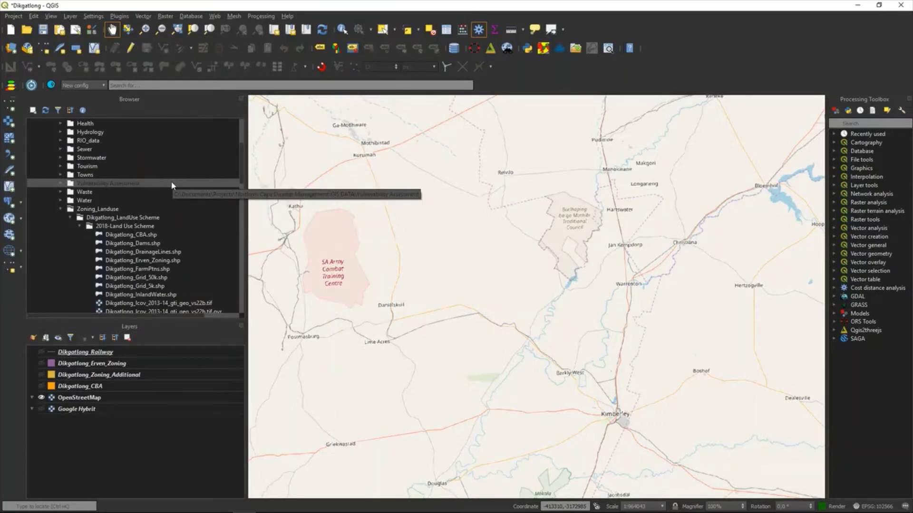
double_click(171, 233)
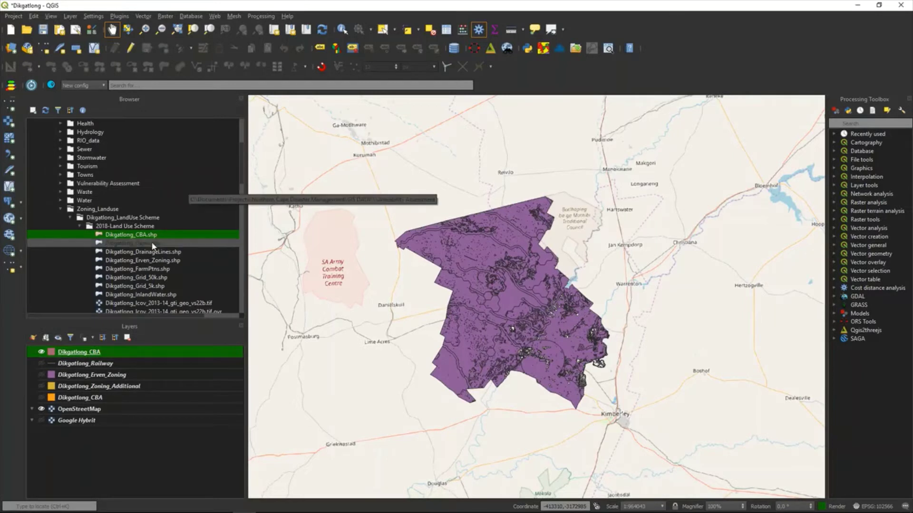
drag(150, 244, 144, 366)
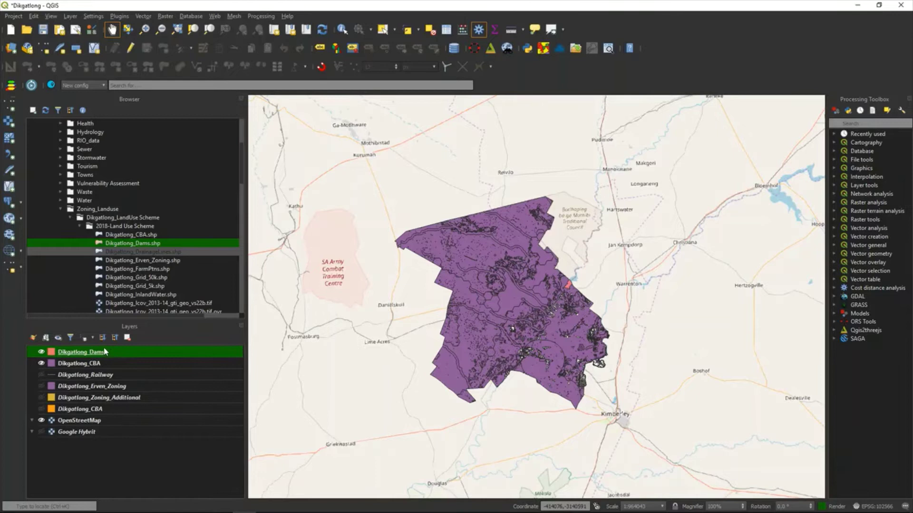
Remove the newly added Dikgatlong_CBA layer directly below Dikgatlong_Dams from the project
click(90, 366)
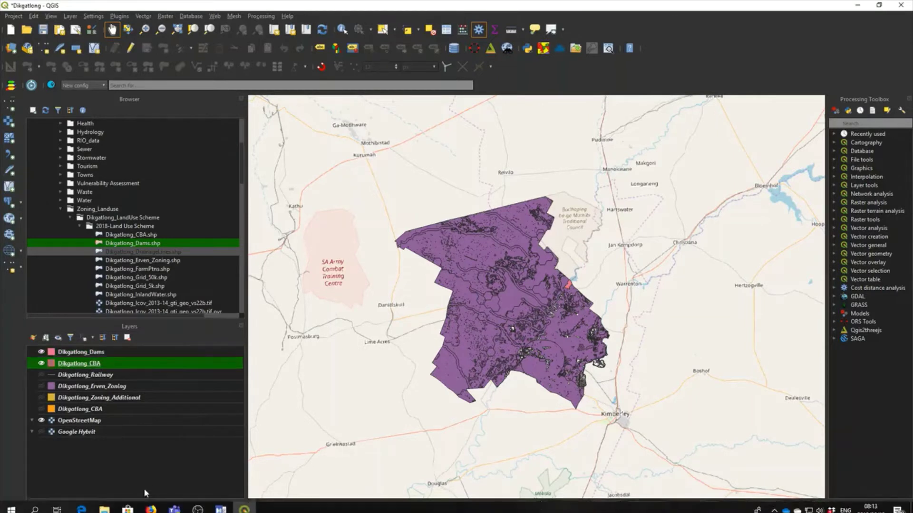
click(100, 412)
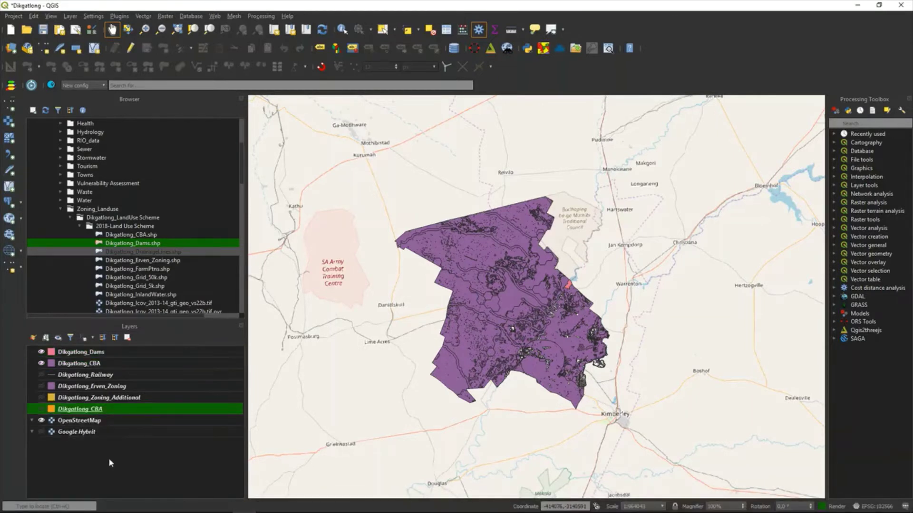
right_click(113, 364)
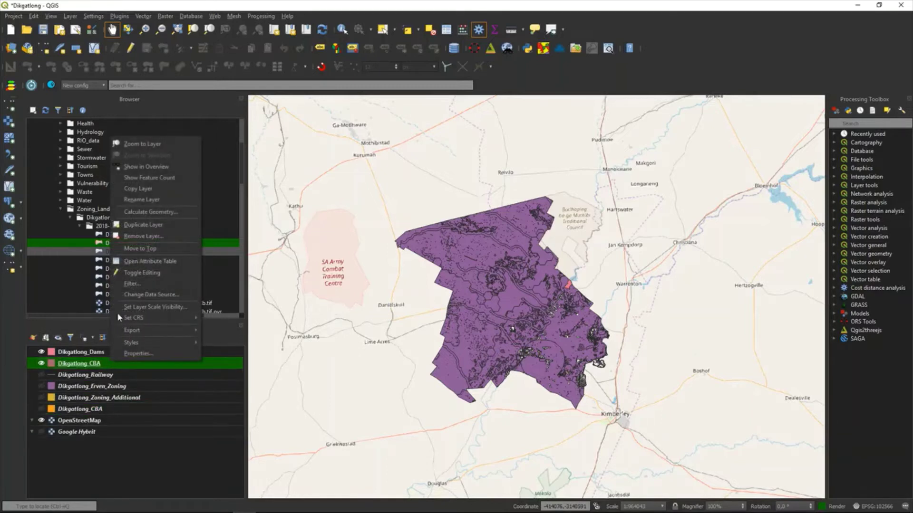
click(138, 236)
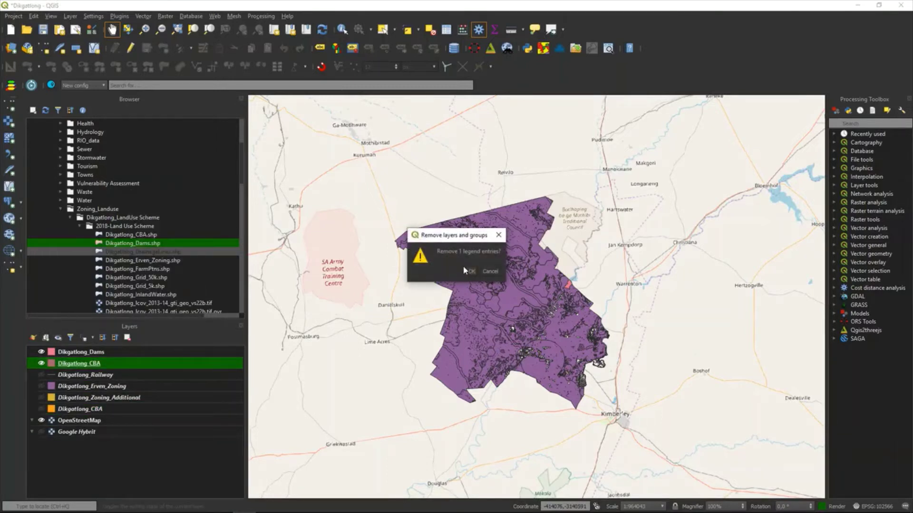
click(473, 273)
drag(167, 386, 163, 394)
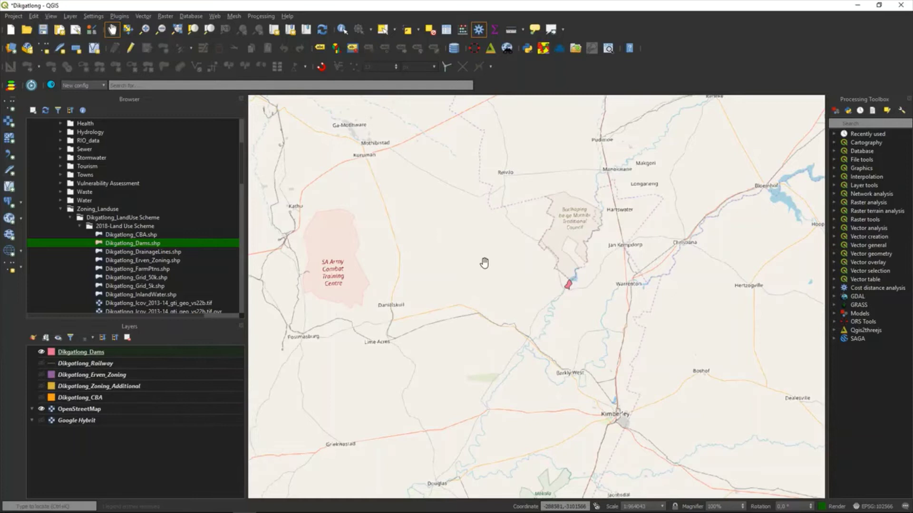
Hide the Dikgatlong_Dams layer, and highlight the "Create a new layer" topic in the MindManager mind map before returning to QGIS
click(40, 353)
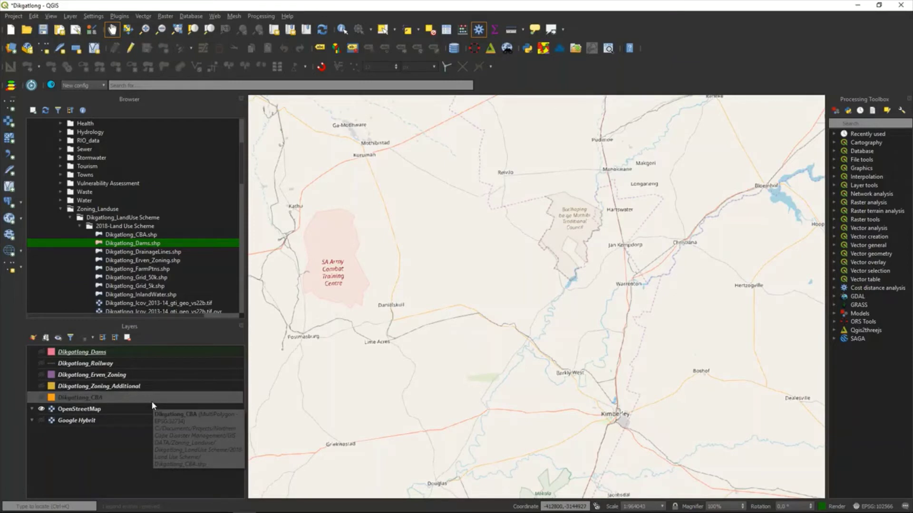
key(alt+Tab)
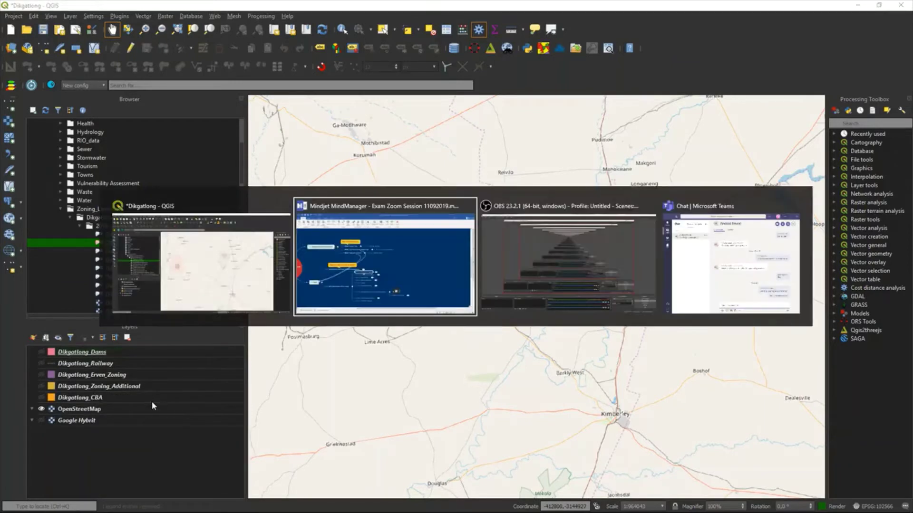
key(Down)
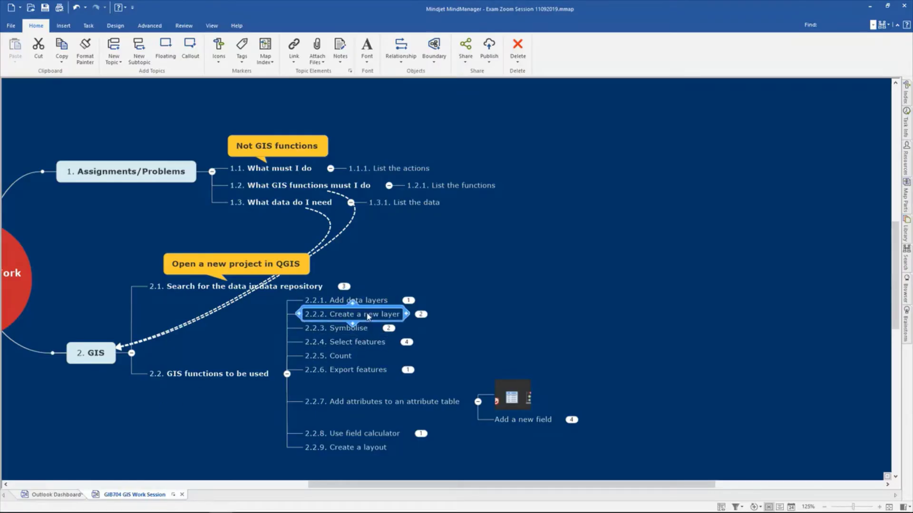
key(alt+Tab)
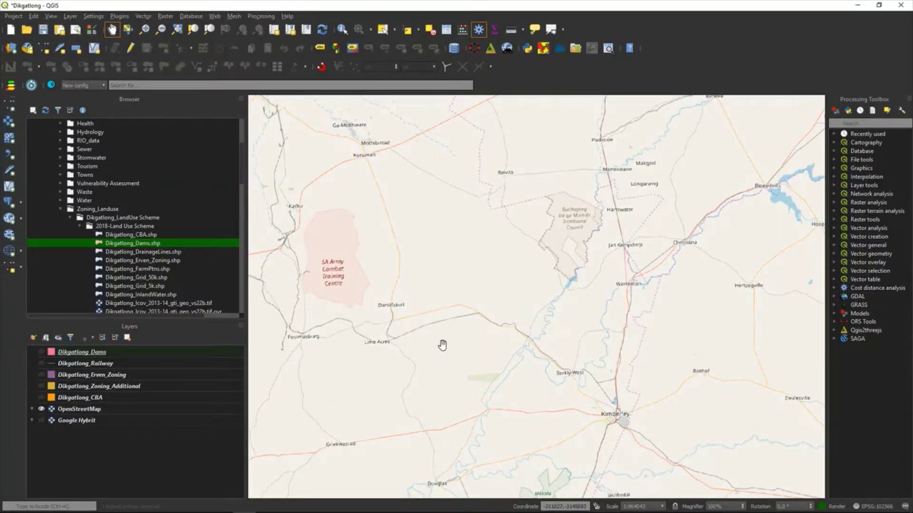
Replace the OpenStreetMap background with the Google Hybrit imagery and zoom in to the town of Jan Kempdorp
click(42, 409)
click(42, 420)
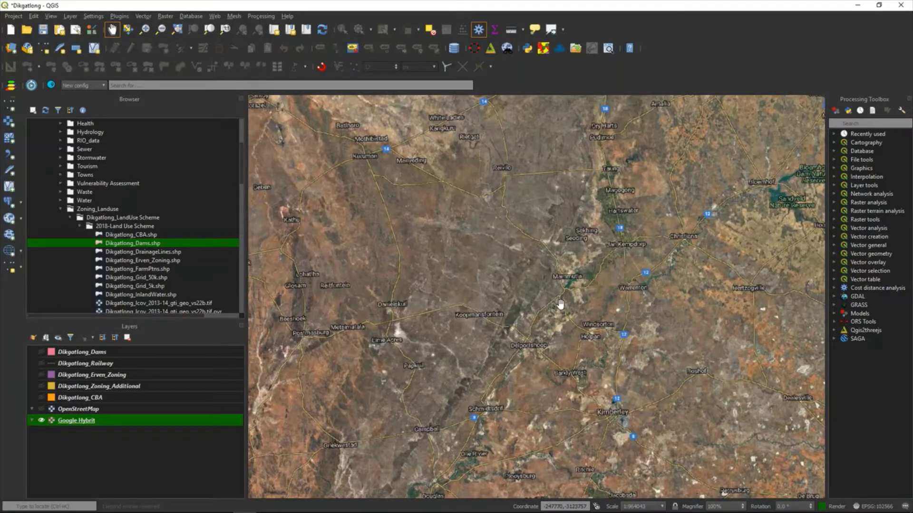
scroll(620, 245, up, 4)
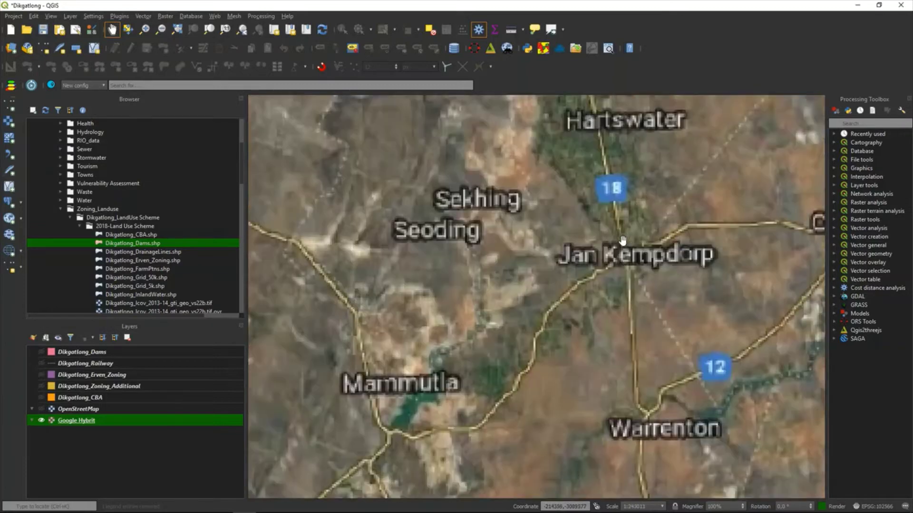
scroll(477, 234, up, 1)
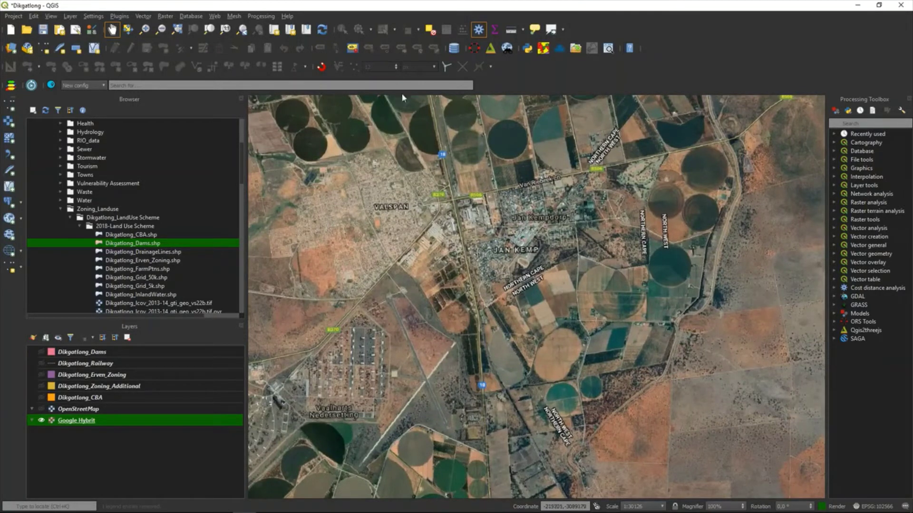
Start a new shapefile layer with Polygon as its geometry type
click(71, 16)
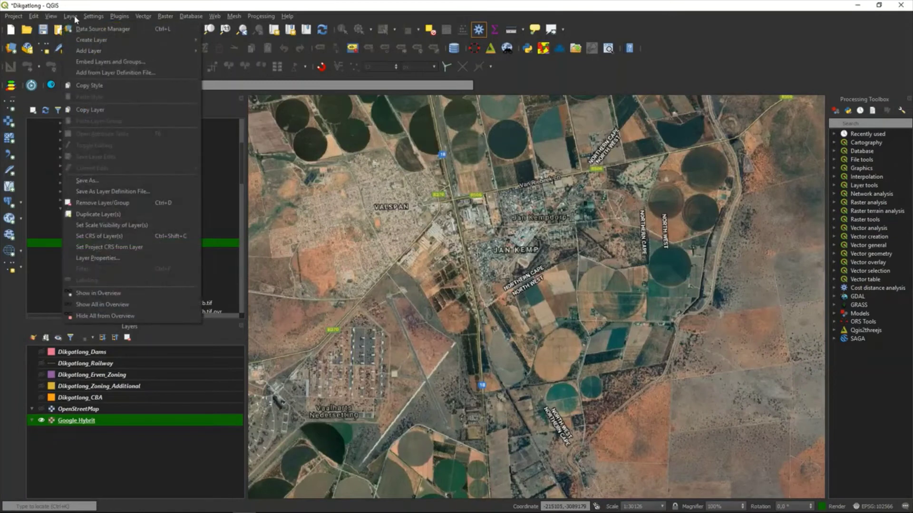
mouse_move(101, 40)
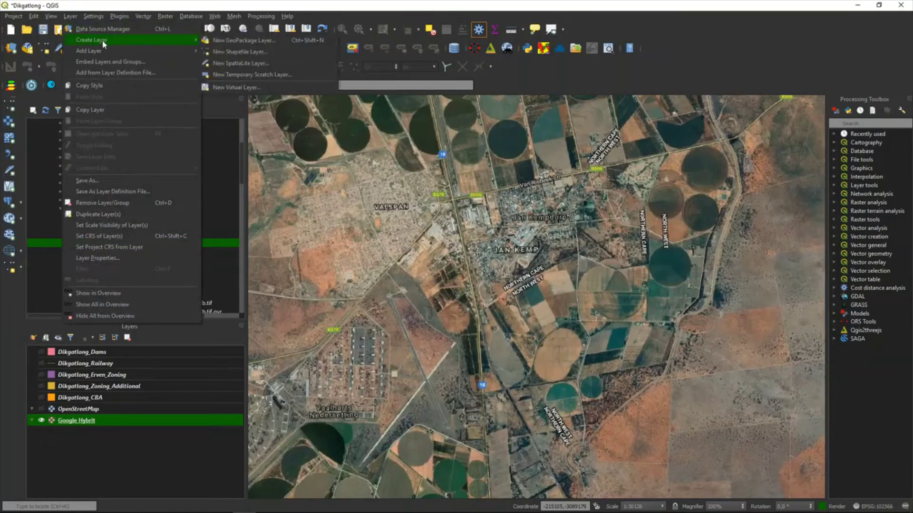
click(280, 53)
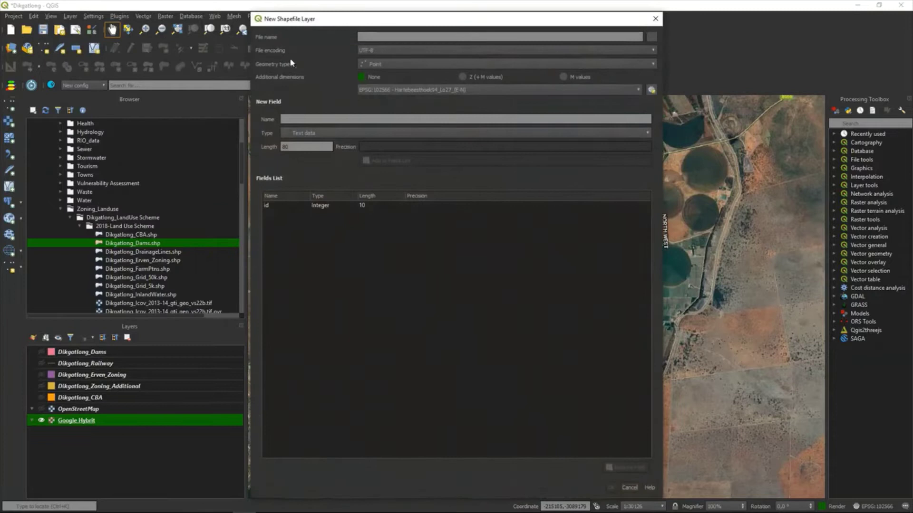
click(446, 64)
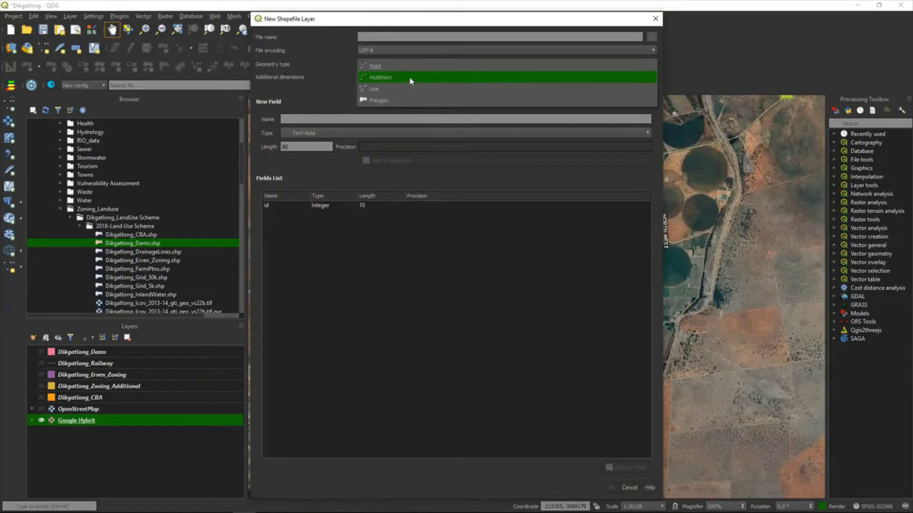
click(402, 100)
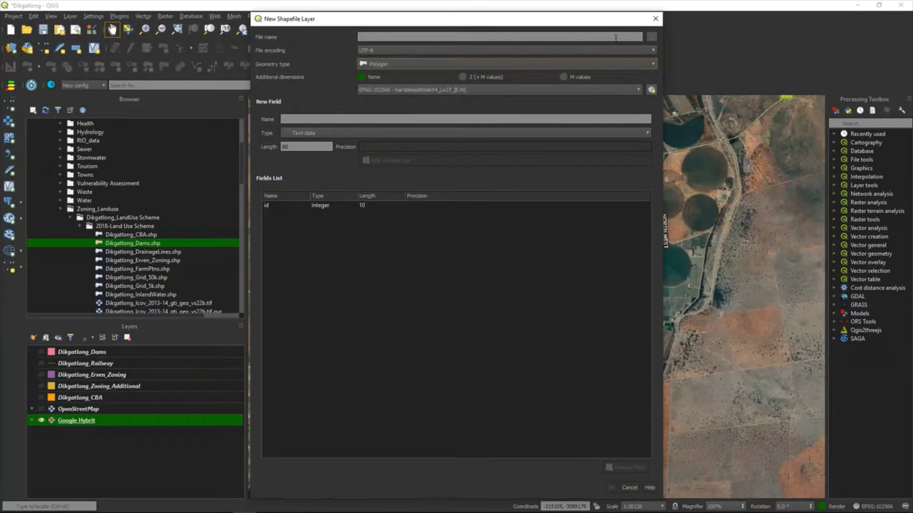
Set the new shapefile's save location to C:\Temp\Data and name the file UrbanArea
click(652, 38)
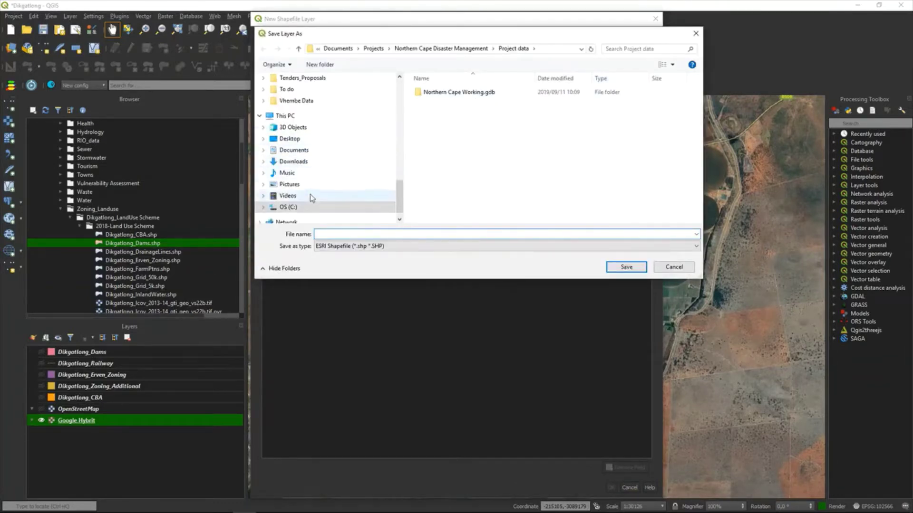
click(302, 208)
scroll(430, 176, down, 1)
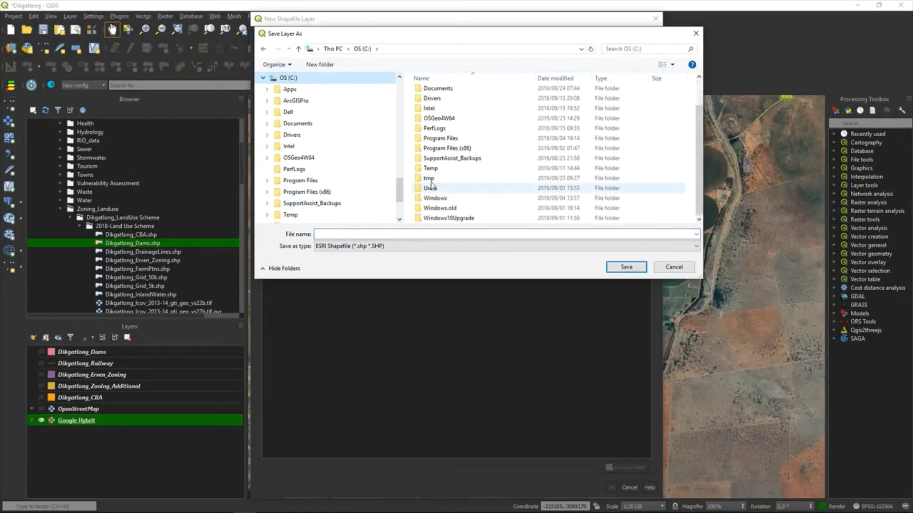
double_click(431, 172)
double_click(425, 93)
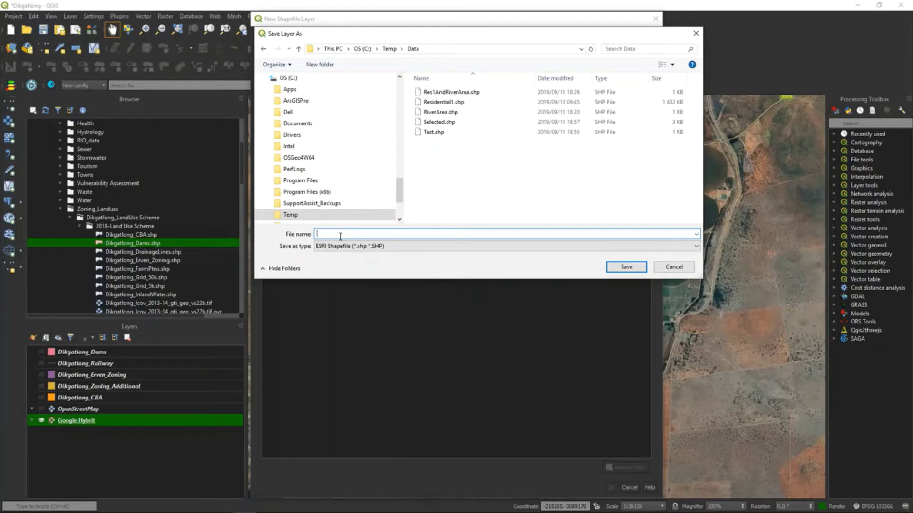
text(UrbanArea)
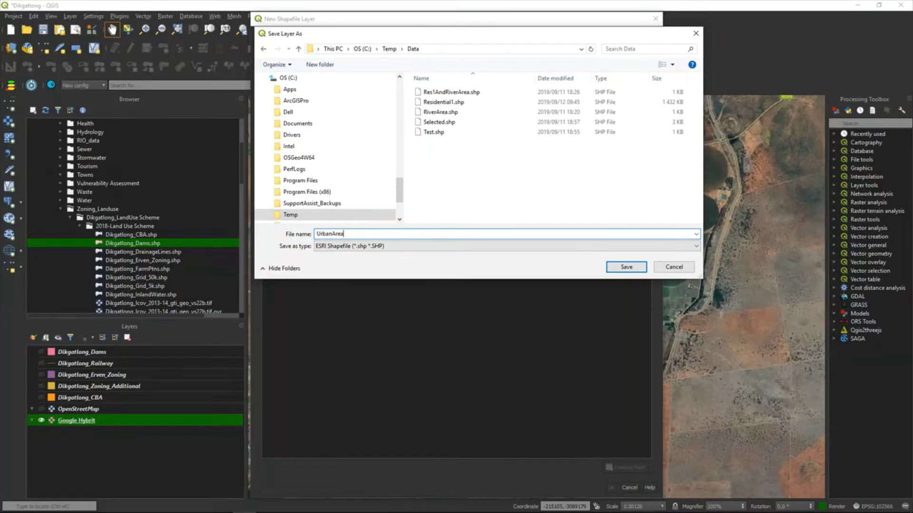
click(625, 267)
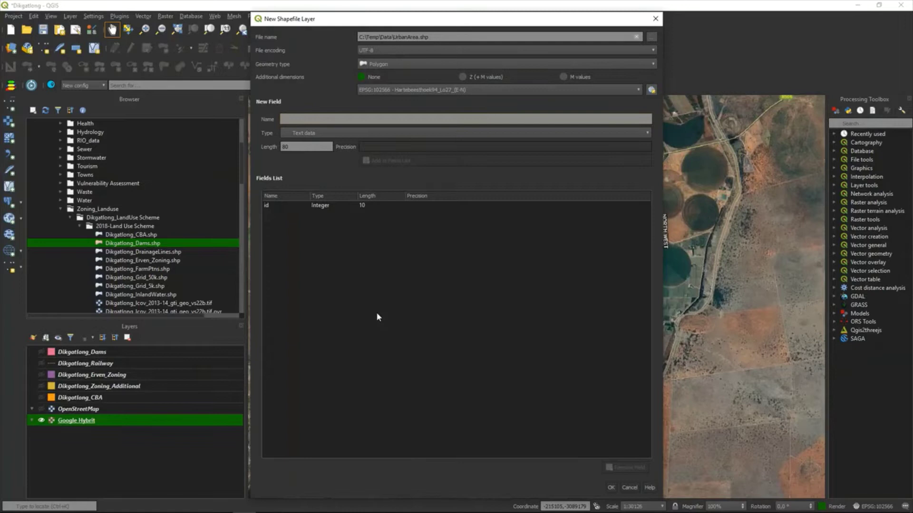
Add a text field named Use to the new shapefile's fields list and create the layer
text(Use)
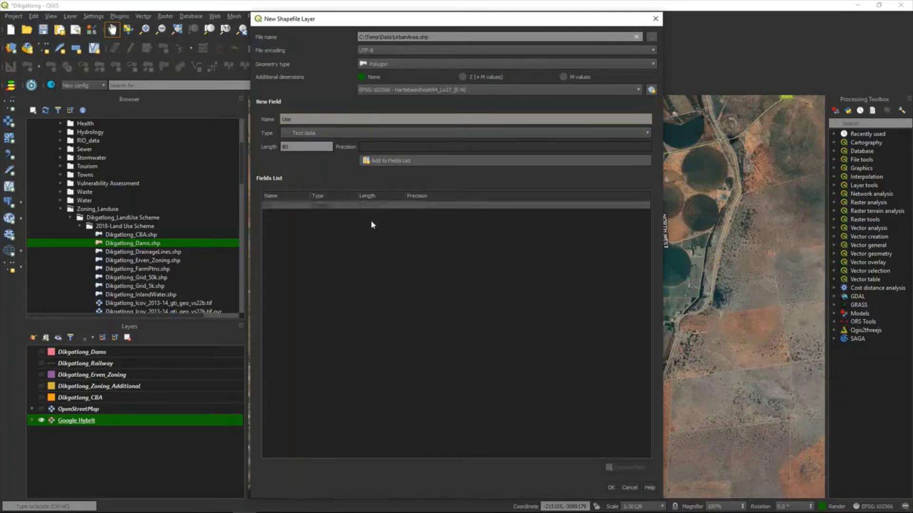
click(382, 163)
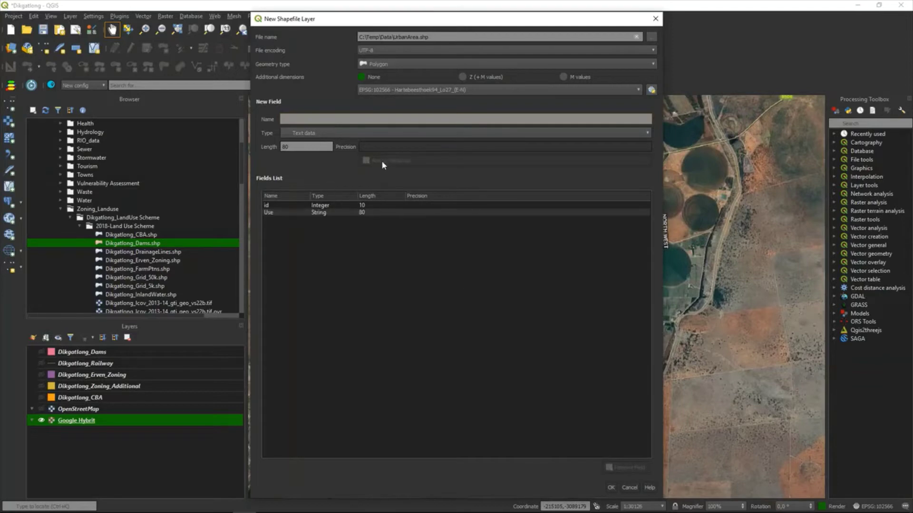
click(611, 488)
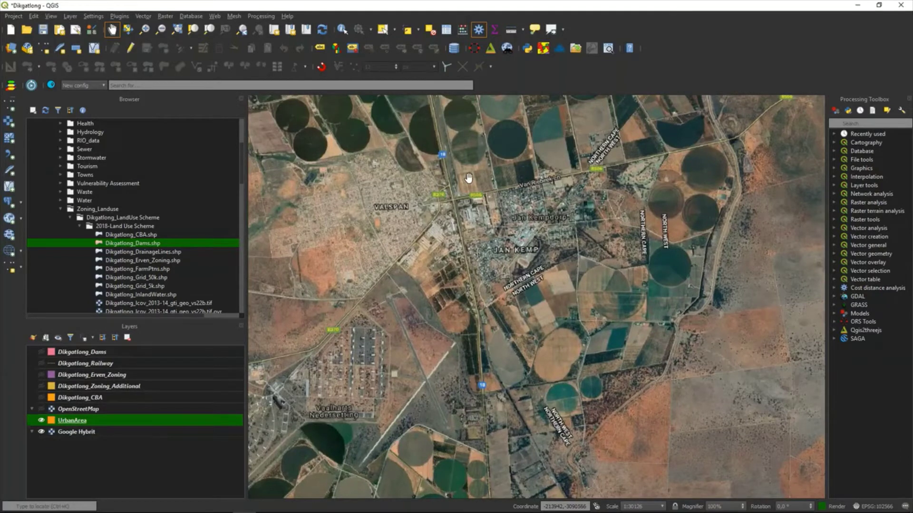
Enable editing on UrbanArea and digitise a ten-vertex polygon around the Jan Kempdorp built-up area, with its Use attribute set to Urban
click(129, 48)
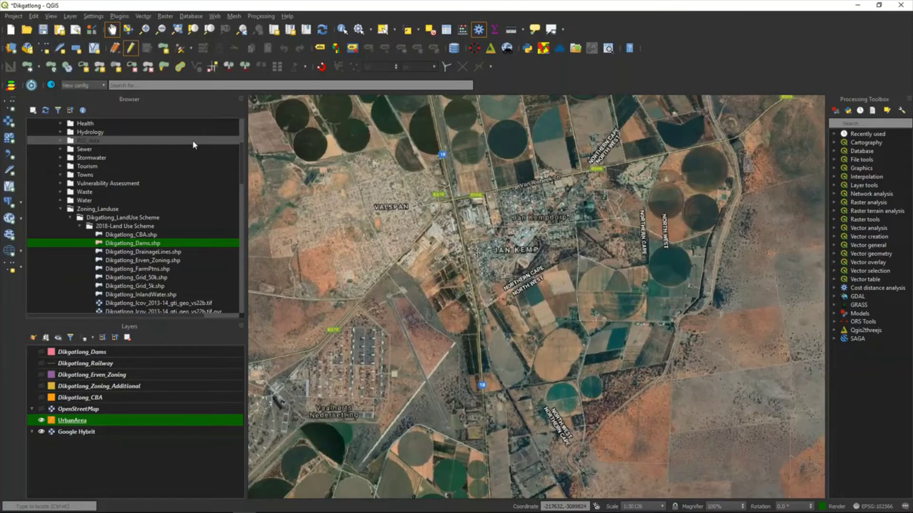
click(164, 49)
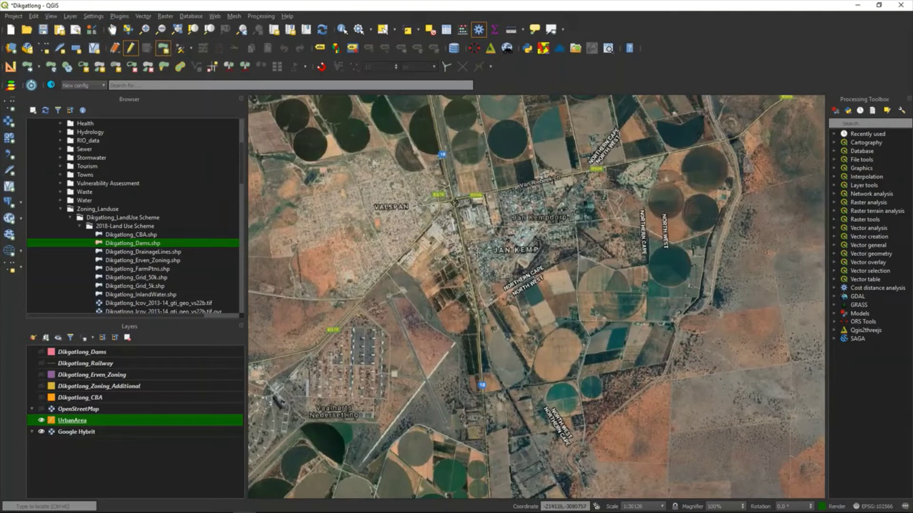
click(453, 200)
click(603, 169)
click(604, 190)
click(623, 194)
click(612, 220)
click(649, 231)
click(648, 262)
click(613, 272)
click(577, 259)
click(477, 308)
right_click(459, 227)
key(Tab)
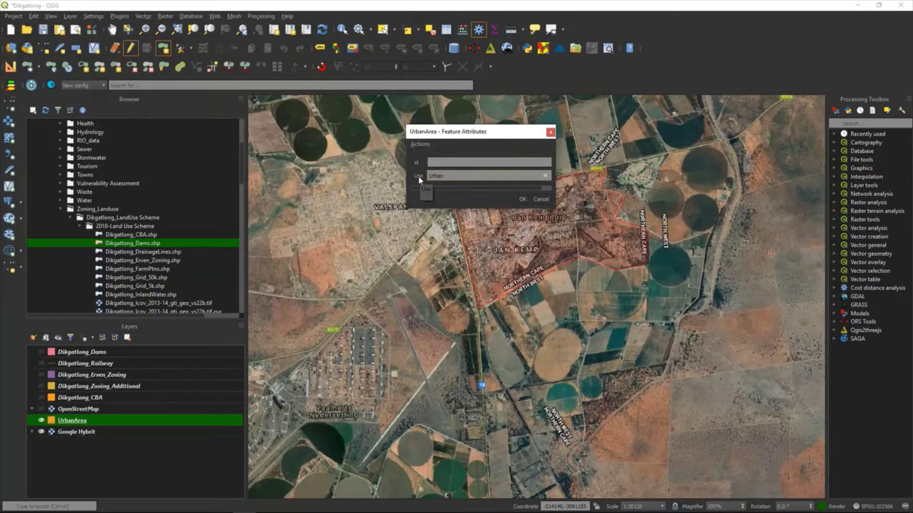
click(522, 199)
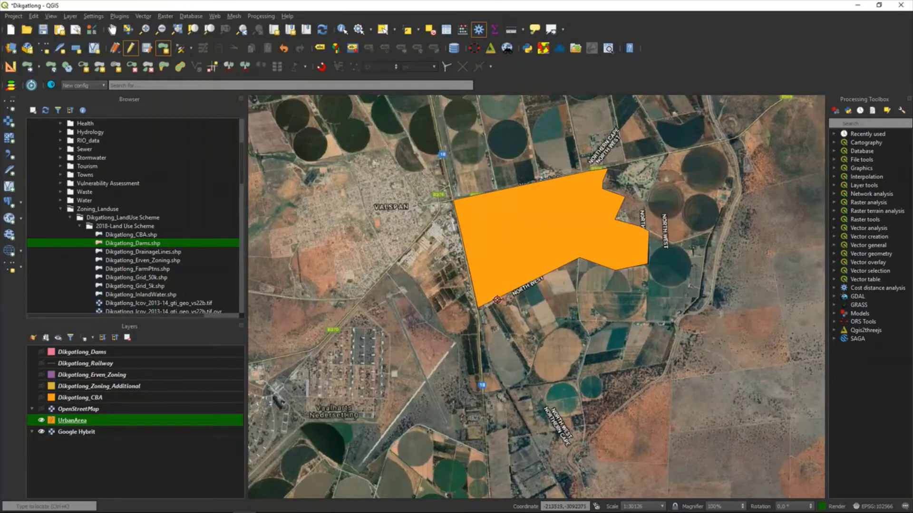
Digitise a polygon over the brown circular field south of the urban polygon with Use set to Water, and stop editing UrbanArea
click(576, 338)
click(578, 357)
click(562, 380)
click(542, 381)
right_click(532, 364)
click(444, 175)
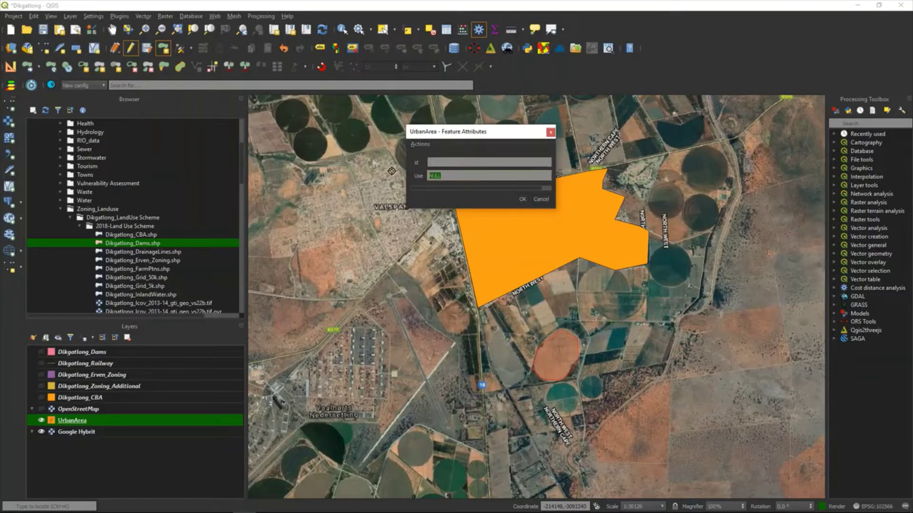
text(Water)
click(522, 199)
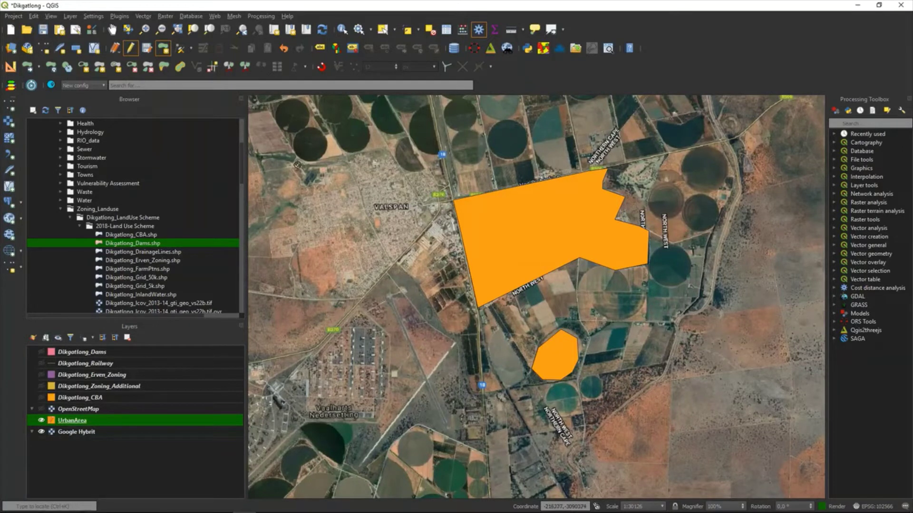
click(129, 49)
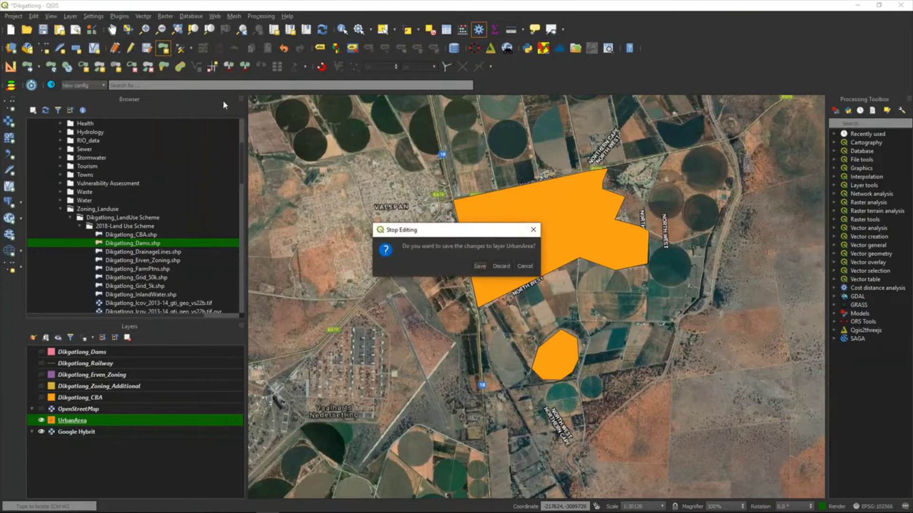
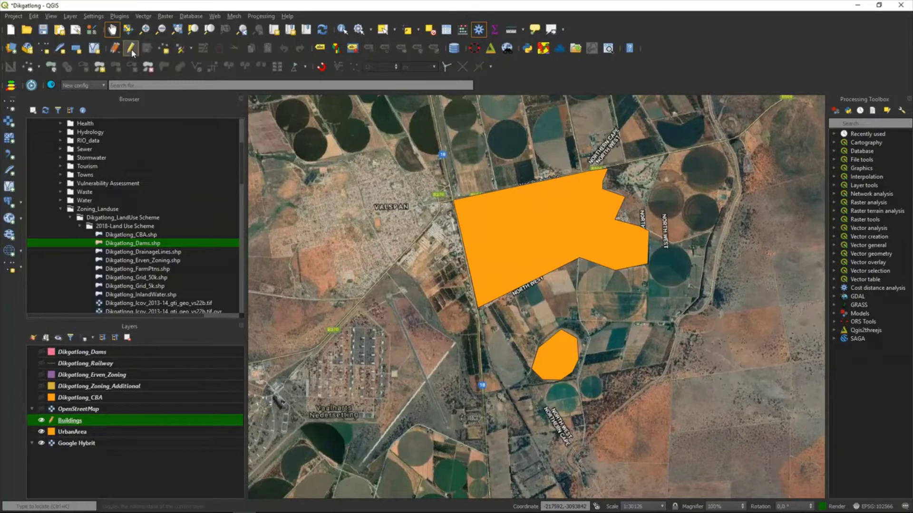
Digitise six building points among the Valspan houses on the Buildings layer, leaving each id empty, and save the layer edits
click(163, 48)
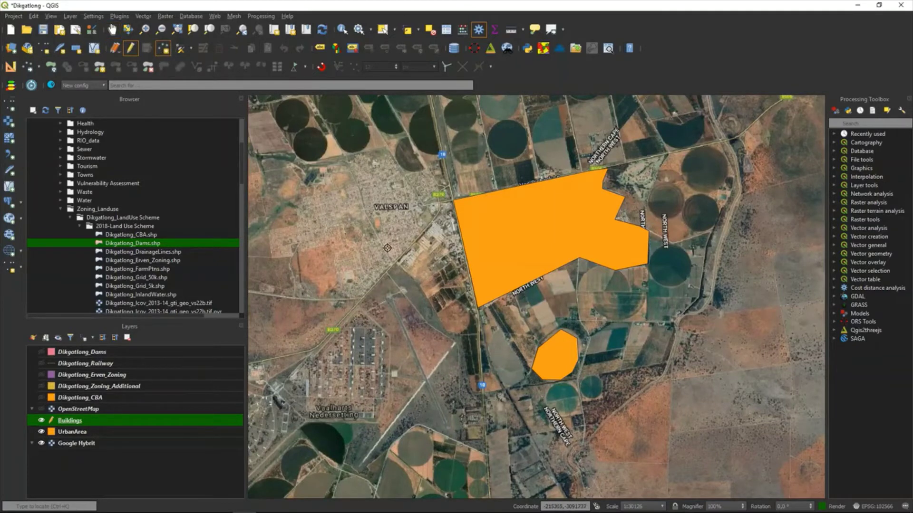
scroll(387, 246, up, 4)
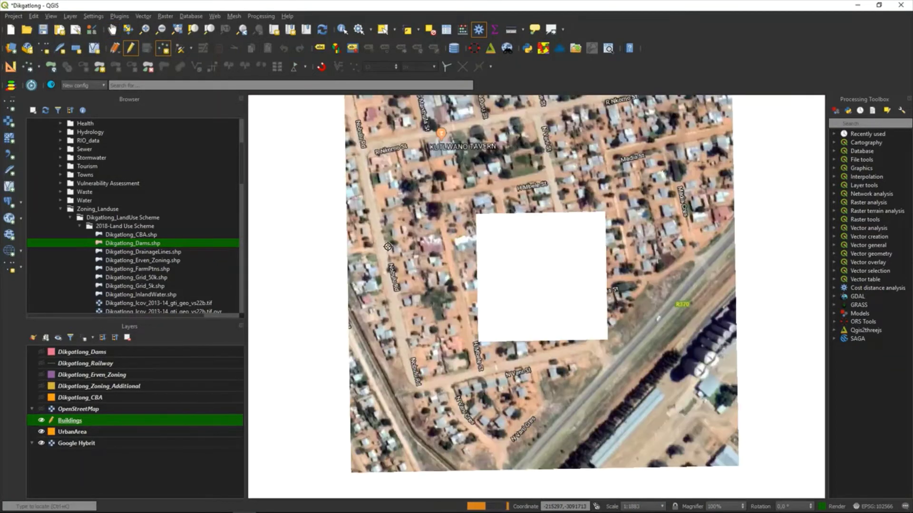
click(405, 287)
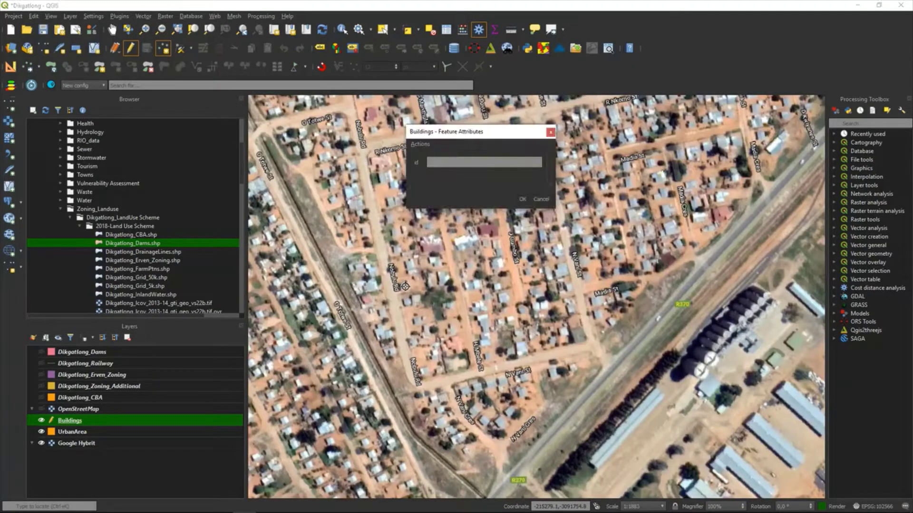
click(522, 199)
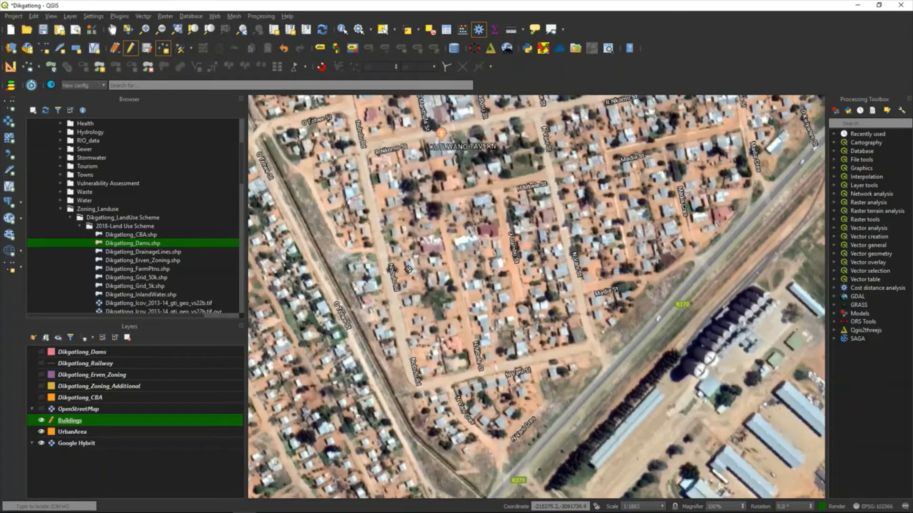
click(410, 265)
click(522, 199)
click(445, 278)
click(523, 200)
click(511, 264)
click(522, 199)
click(474, 307)
click(523, 200)
click(482, 323)
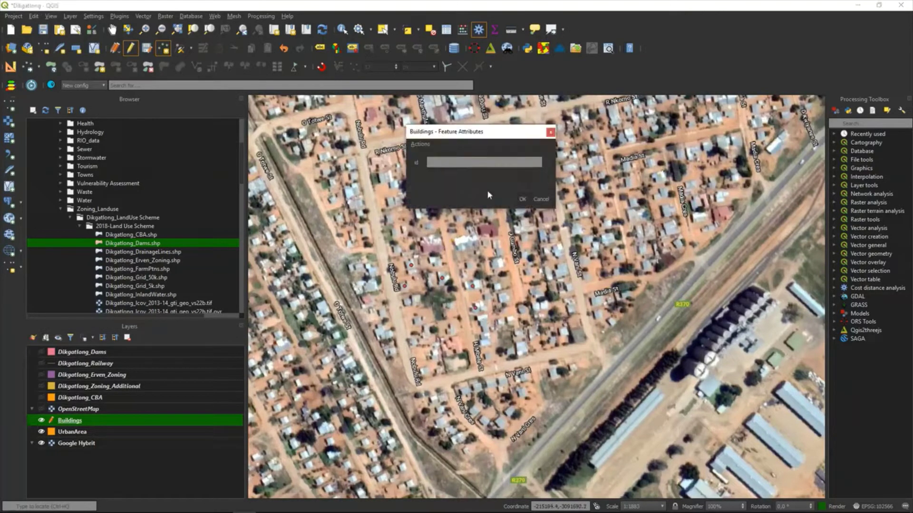
click(522, 199)
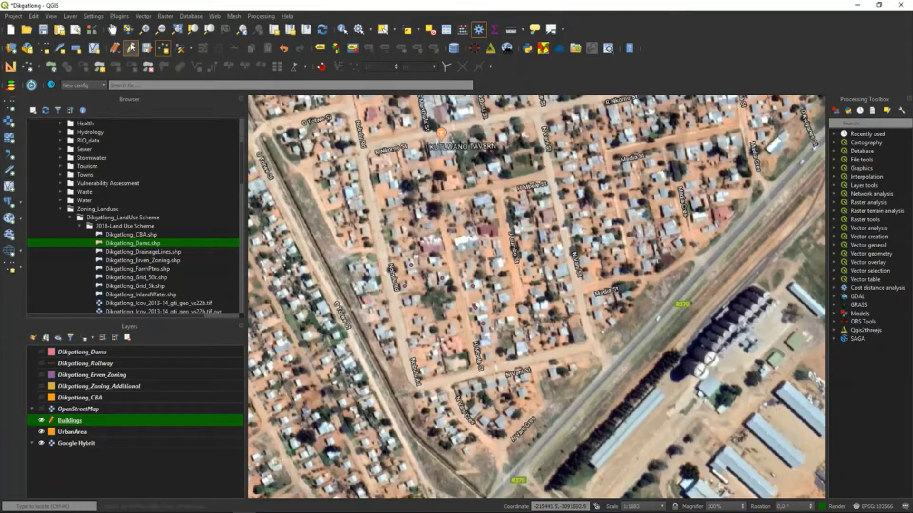
click(131, 47)
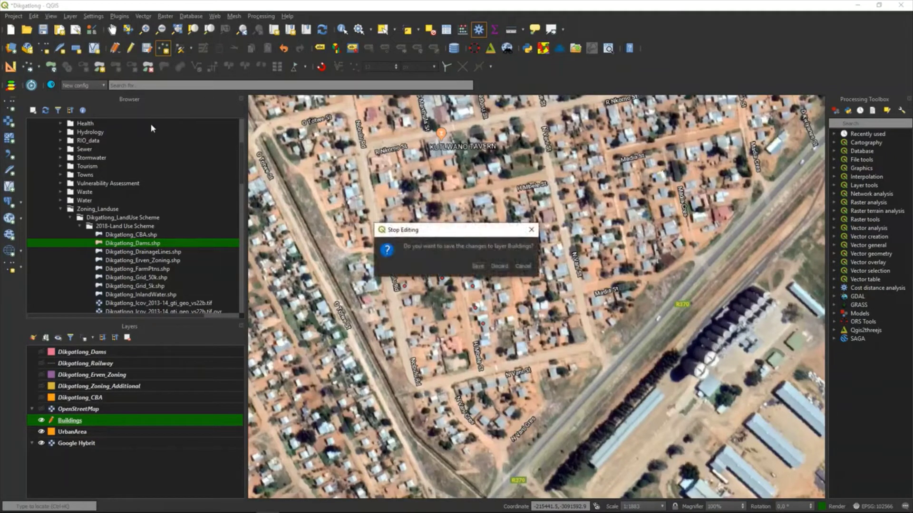
click(478, 266)
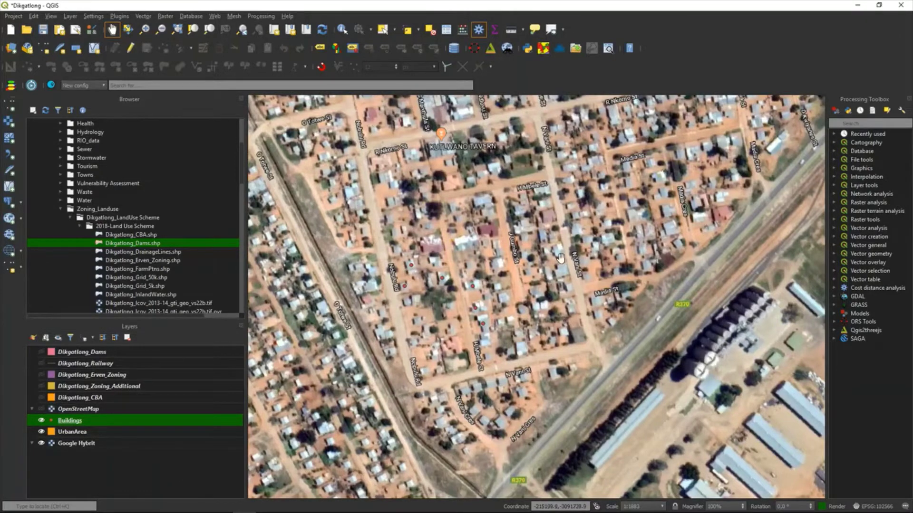
Switch to the MindManager mind map and select the Symbolise topic, followed by the Create a layout topic
scroll(613, 254, down, 4)
drag(631, 332, 400, 323)
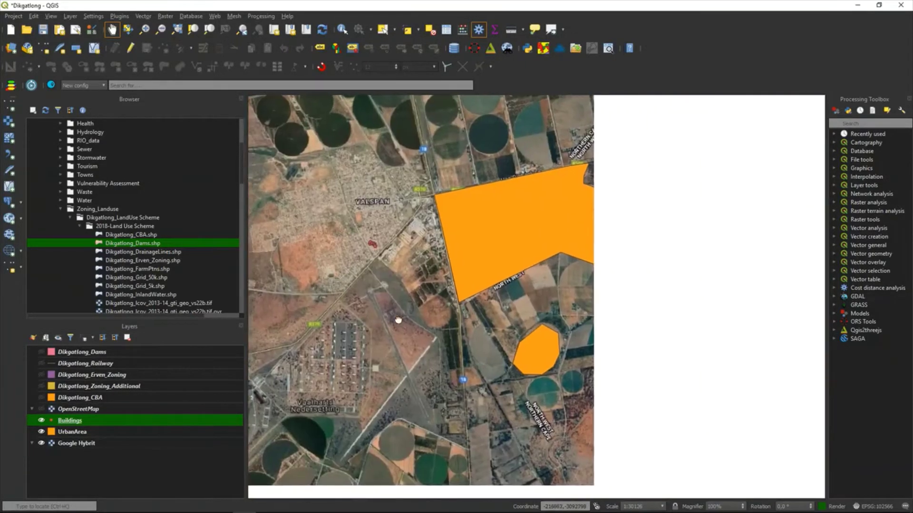
key(alt+Tab)
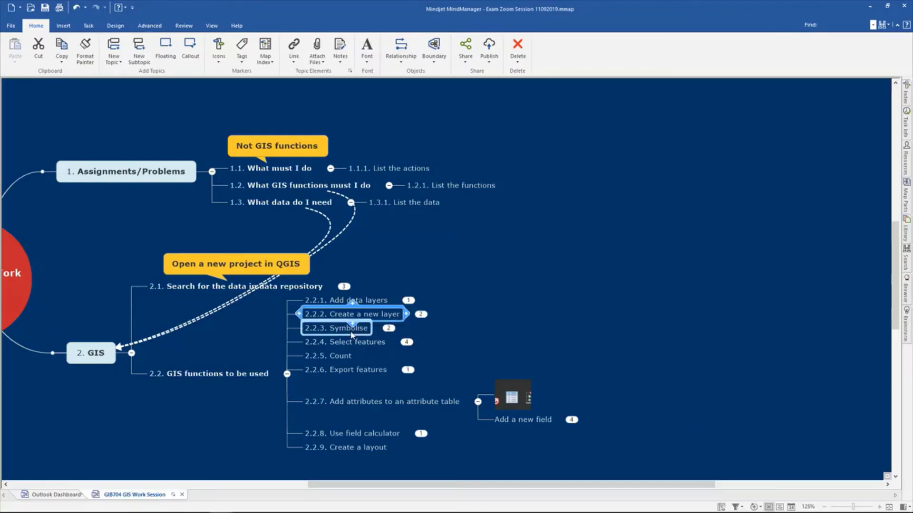
click(352, 334)
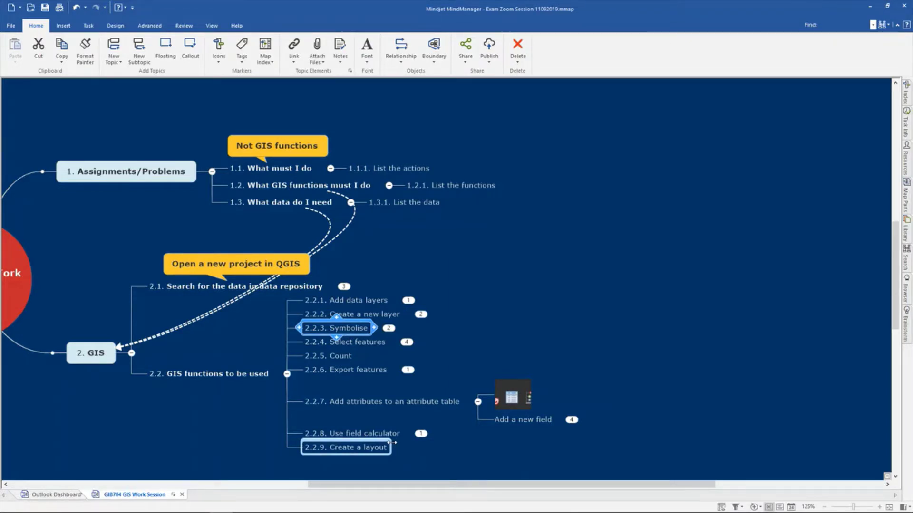
click(343, 450)
Return to QGIS and show the Dikgatlong_Erven_Zoning layer in place of the Buildings and UrbanArea layers
key(alt+Tab)
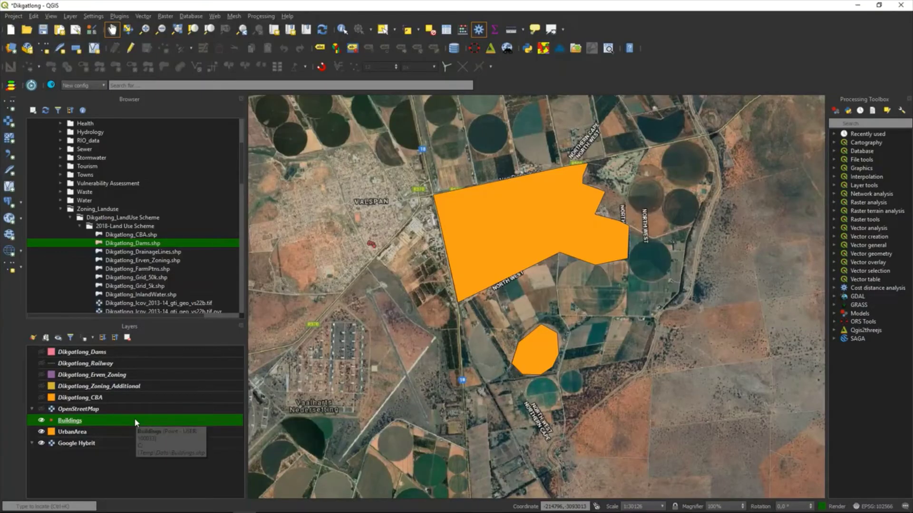
click(43, 420)
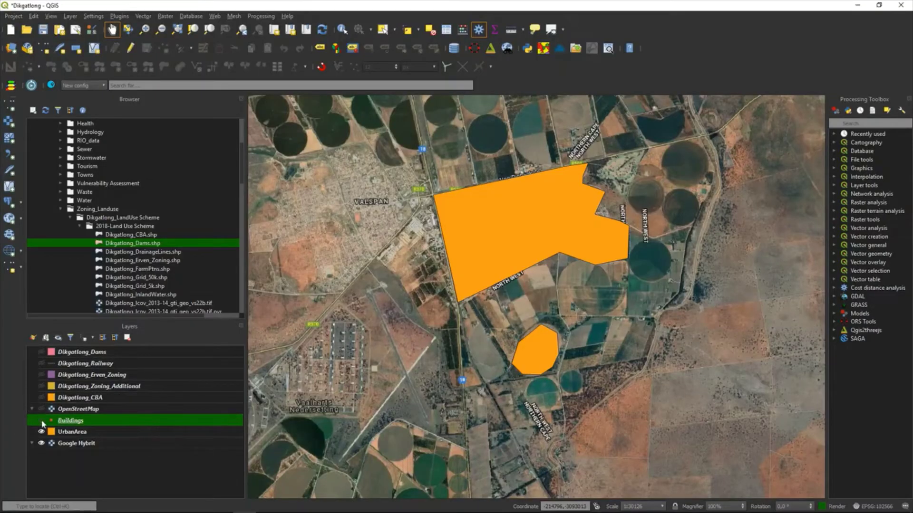
click(42, 397)
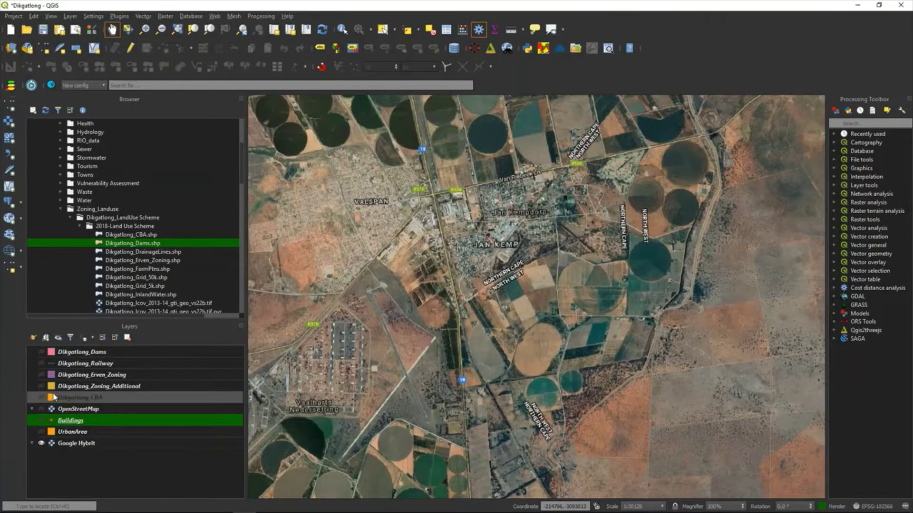
click(41, 375)
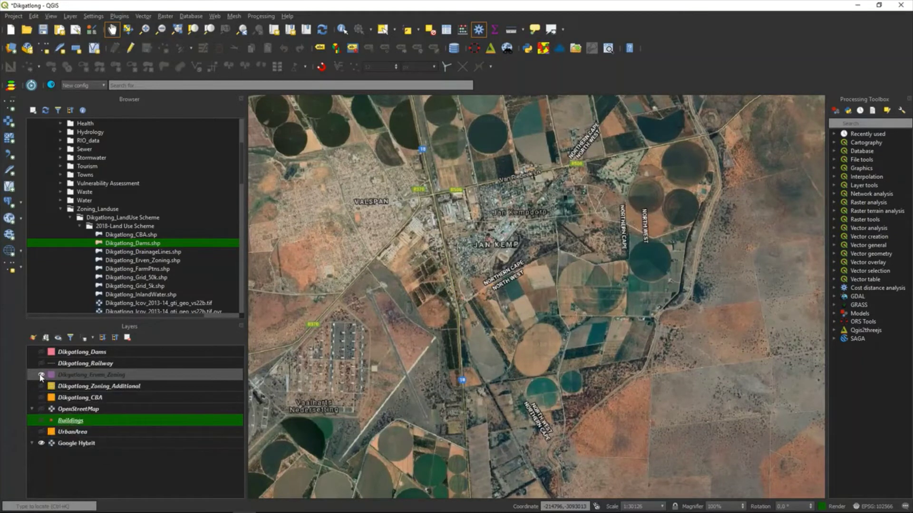
click(41, 376)
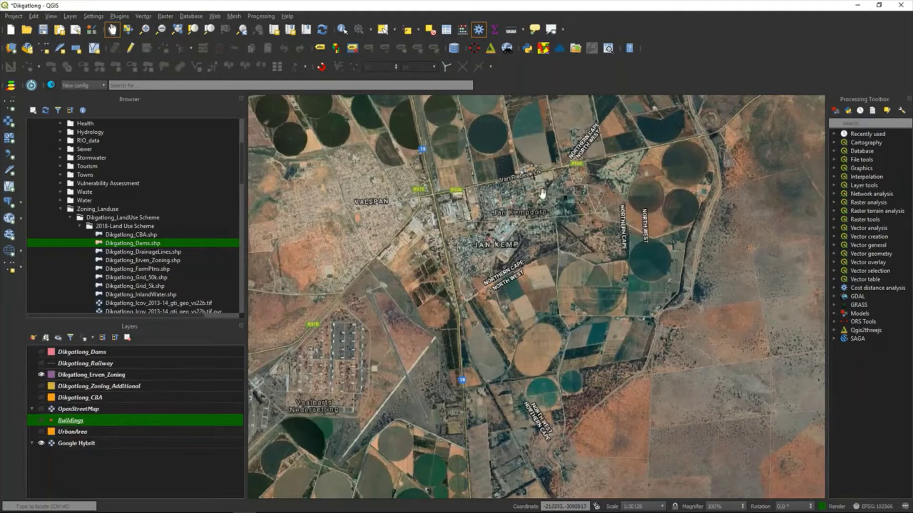
Zoom to the Dikgatlong_Erven_Zoning layer's extent and inspect the town erven beside the river in its southernmost cluster
right_click(103, 378)
click(153, 161)
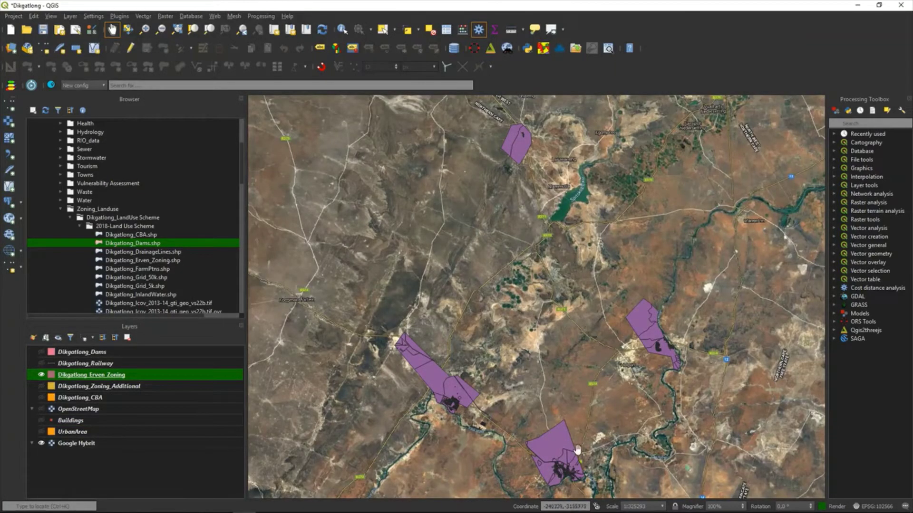
drag(576, 450, 517, 247)
scroll(518, 246, up, 3)
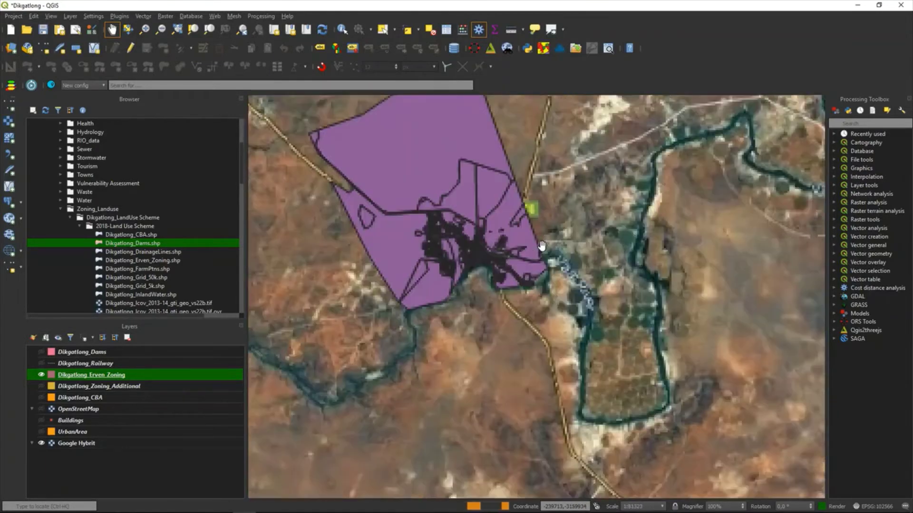
scroll(487, 267, up, 1)
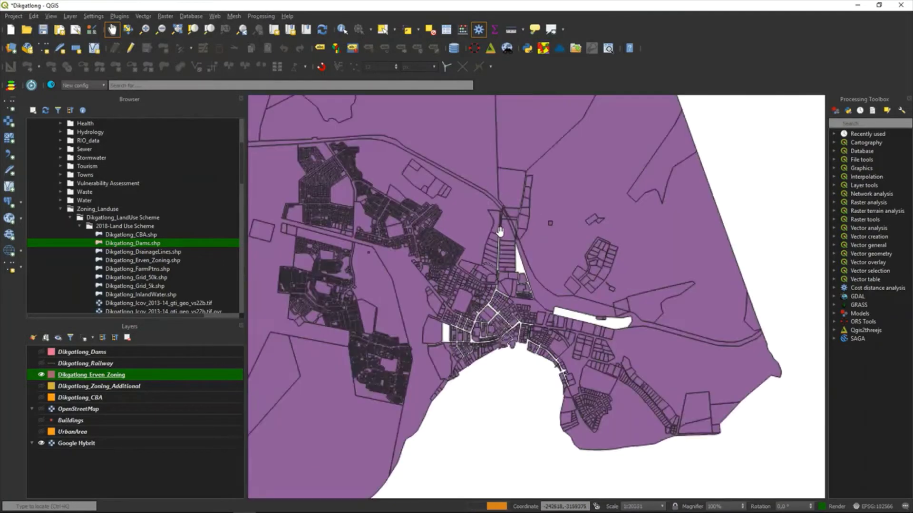
drag(483, 263, 581, 260)
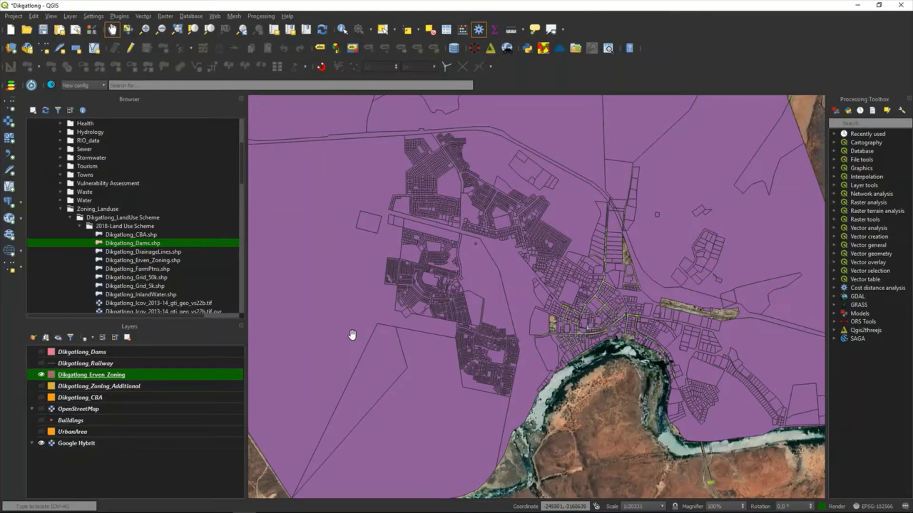
Symbolise Dikgatlong_Erven_Zoning as Categorized on the Zoning column with random colors, classify all its values, and apply the styling
double_click(108, 377)
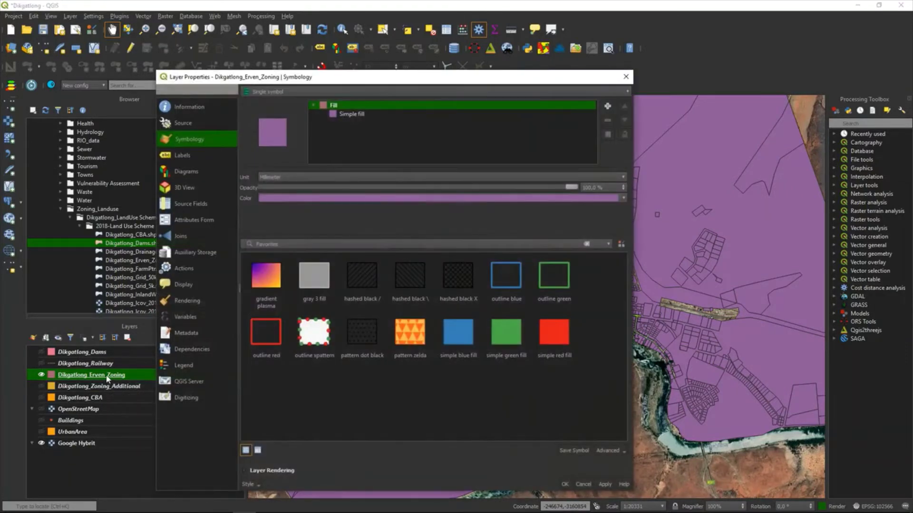
click(278, 92)
click(280, 106)
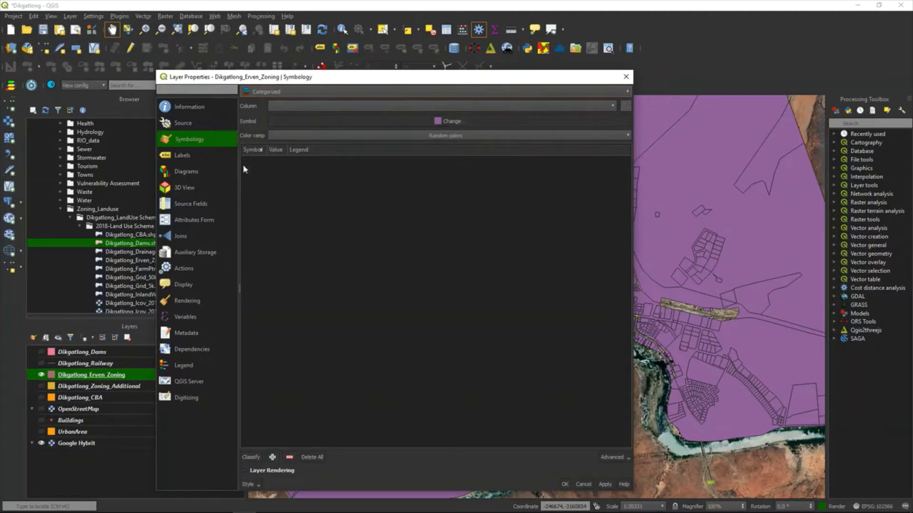
click(612, 105)
scroll(417, 166, down, 2)
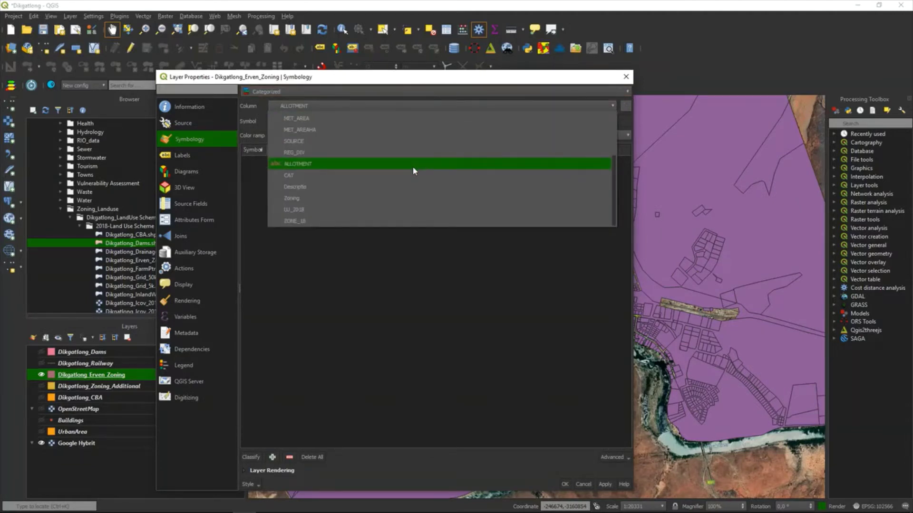
click(372, 197)
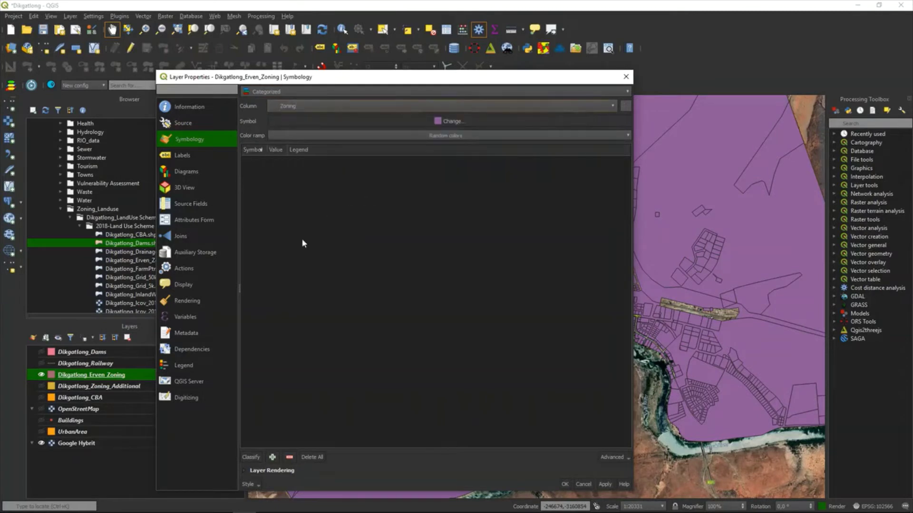
click(251, 457)
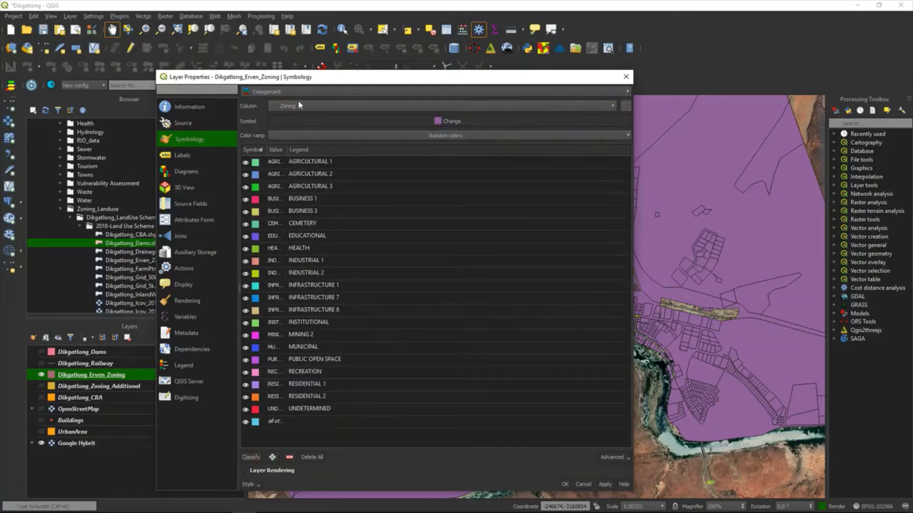
drag(286, 149, 357, 149)
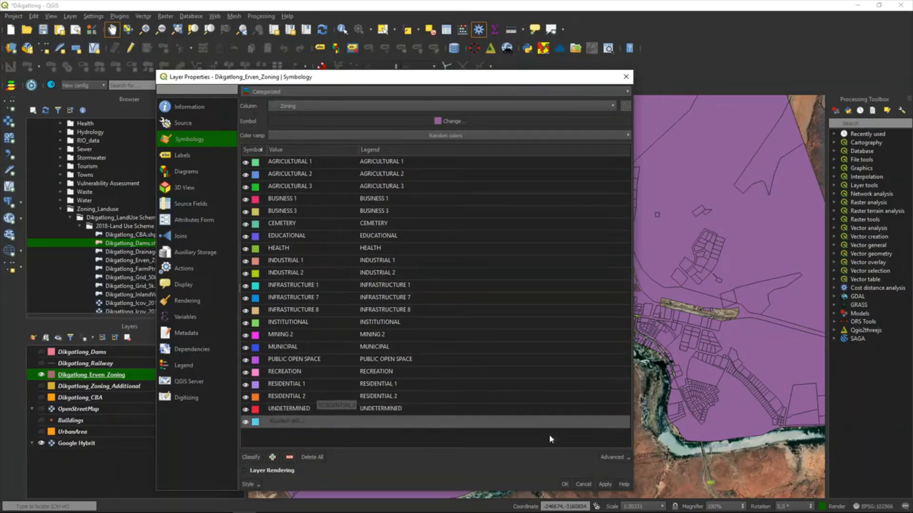
click(563, 483)
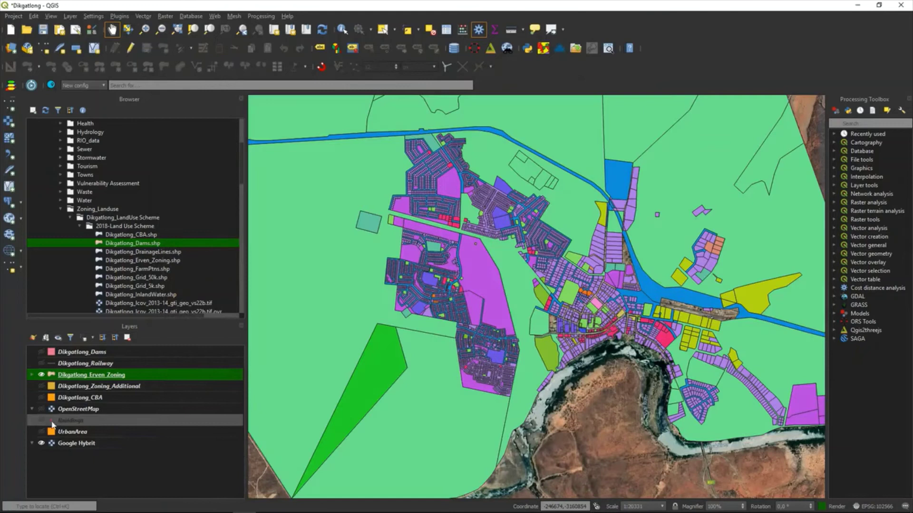
Expand the Dikgatlong_Erven_Zoning legend and review its zoning categories against the map colours
click(31, 375)
scroll(136, 438, down, 2)
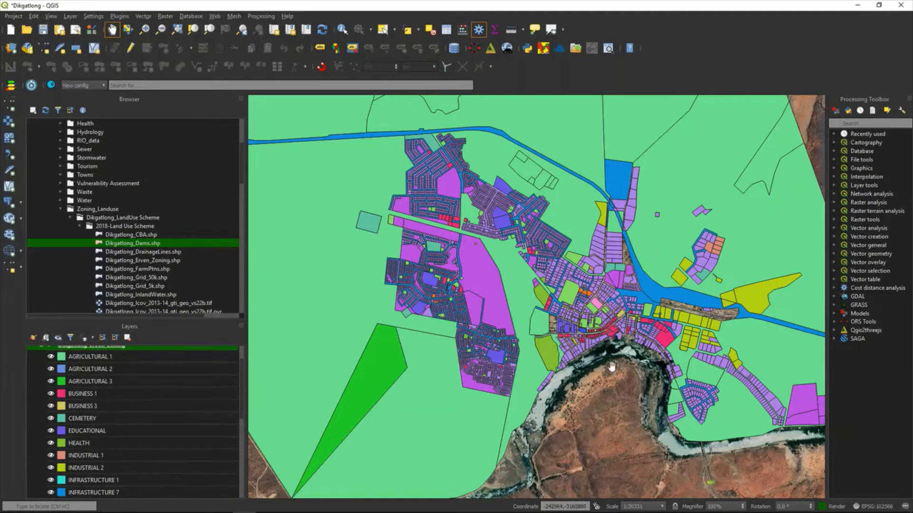
scroll(87, 431, up, 2)
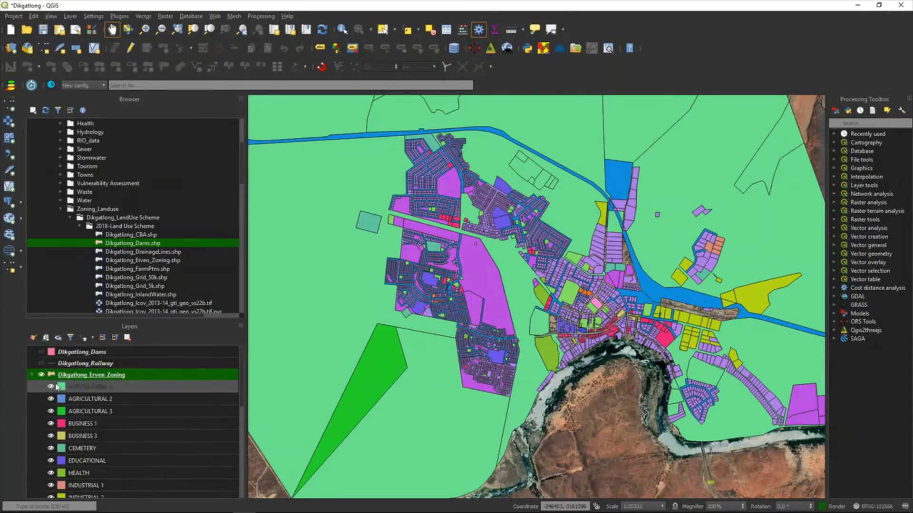
Open the Dikgatlong_Erven_Zoning attribute table and examine the Descriptio, Zoning and LU_2018 values across its records
right_click(73, 375)
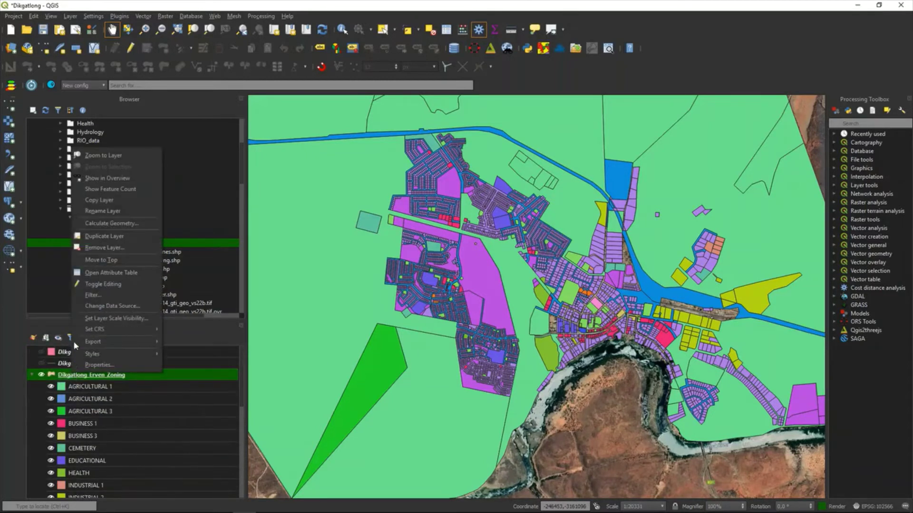
click(119, 274)
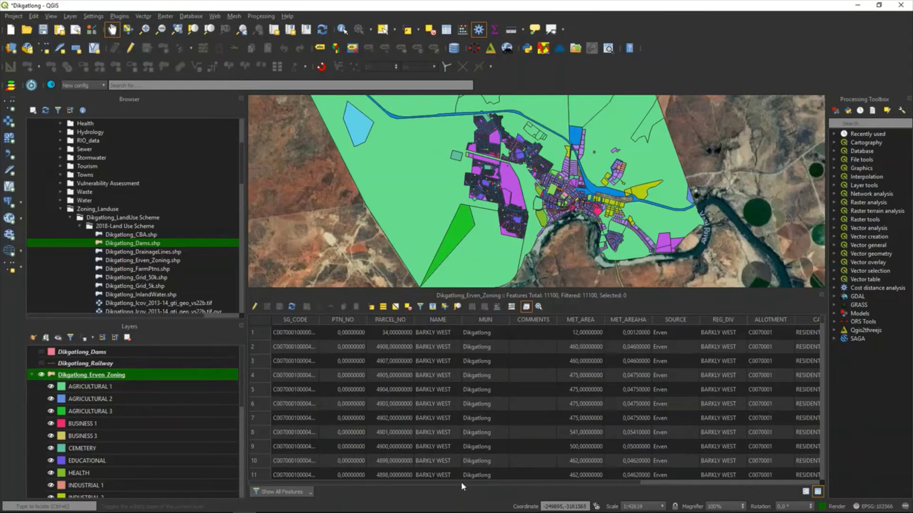
drag(466, 482, 615, 477)
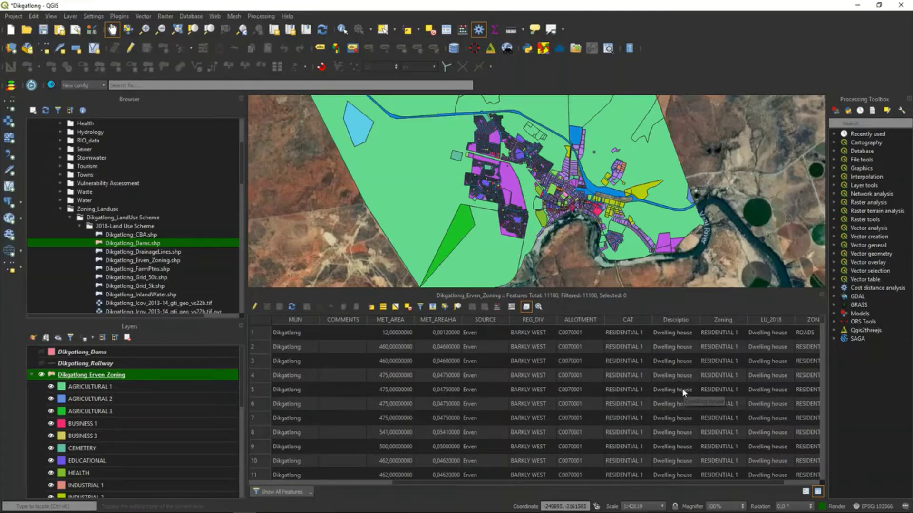
scroll(682, 388, down, 15)
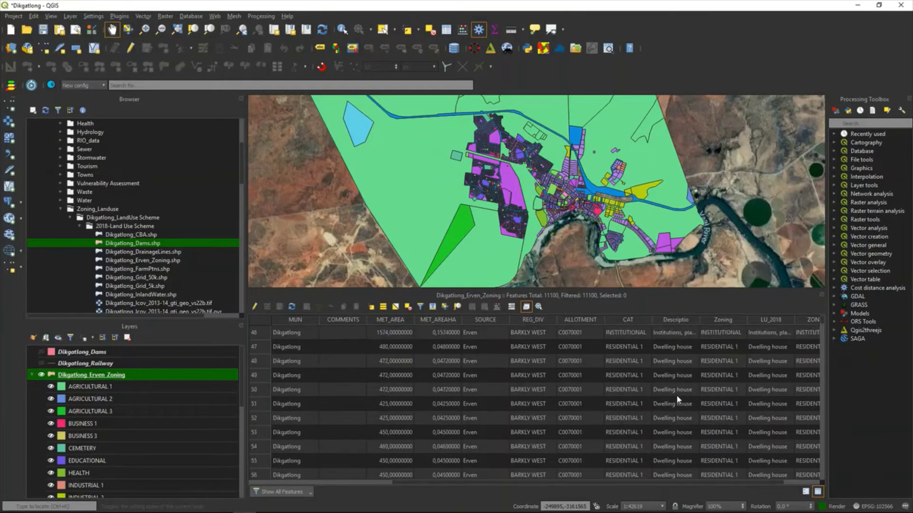
click(728, 348)
click(752, 352)
scroll(646, 385, down, 17)
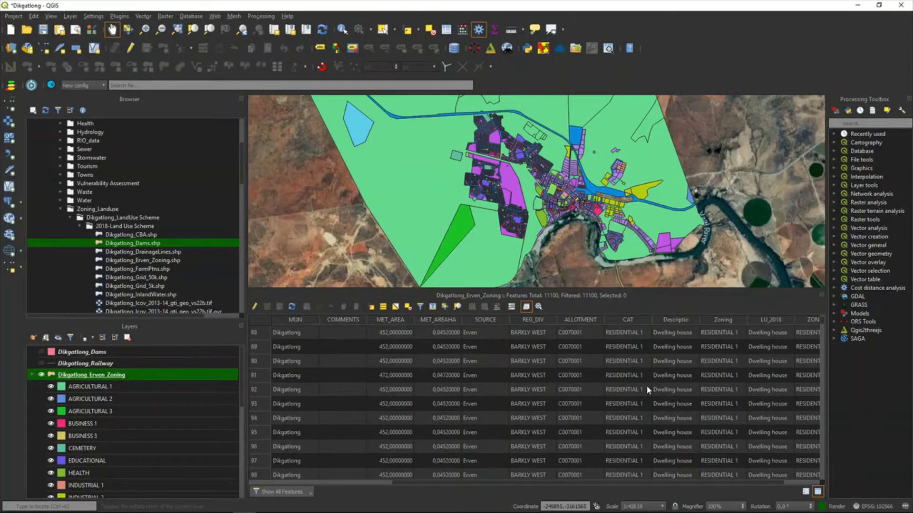
scroll(644, 384, down, 14)
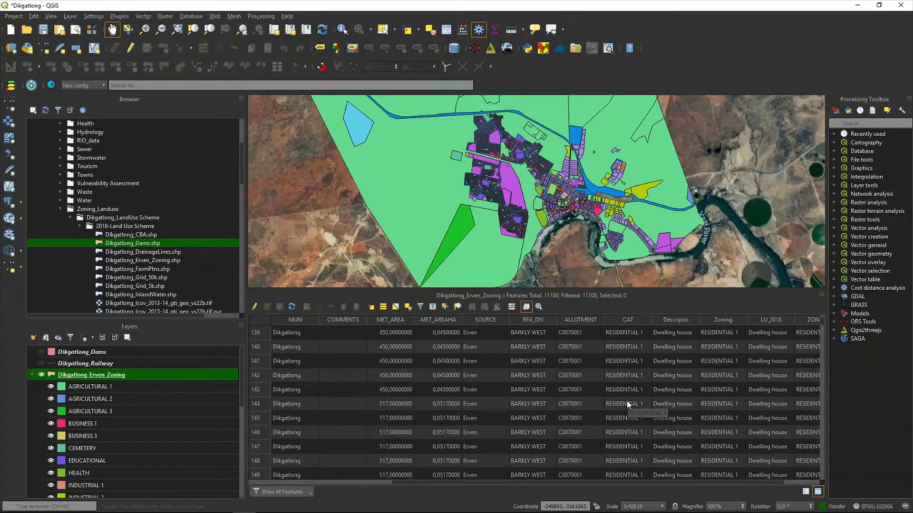
Close the zoning attribute table, switch to the MindManager map, and expand the Select features topic and its Based on attributes branch
click(821, 295)
scroll(611, 274, up, 1)
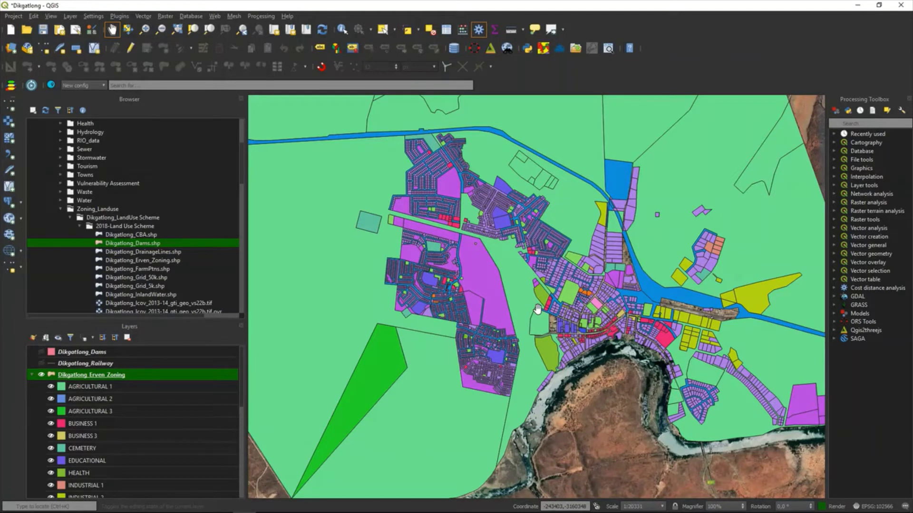
key(alt+Tab)
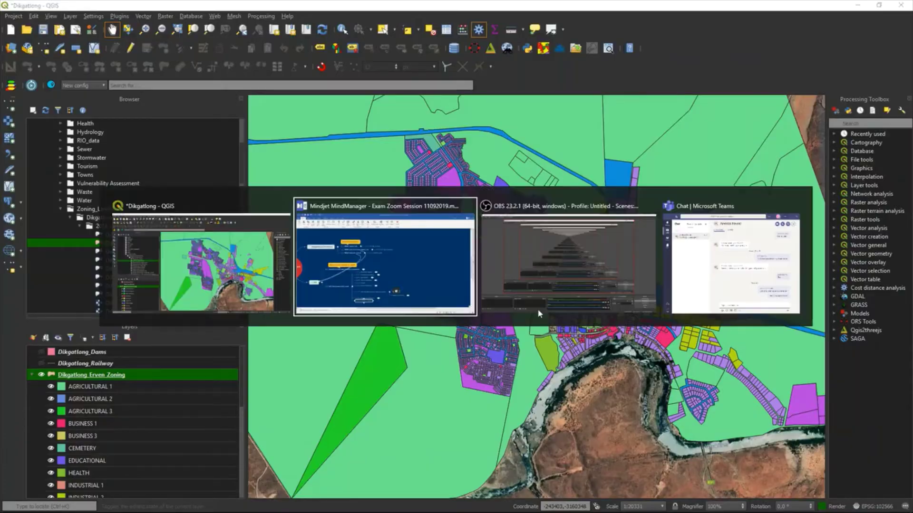
click(366, 343)
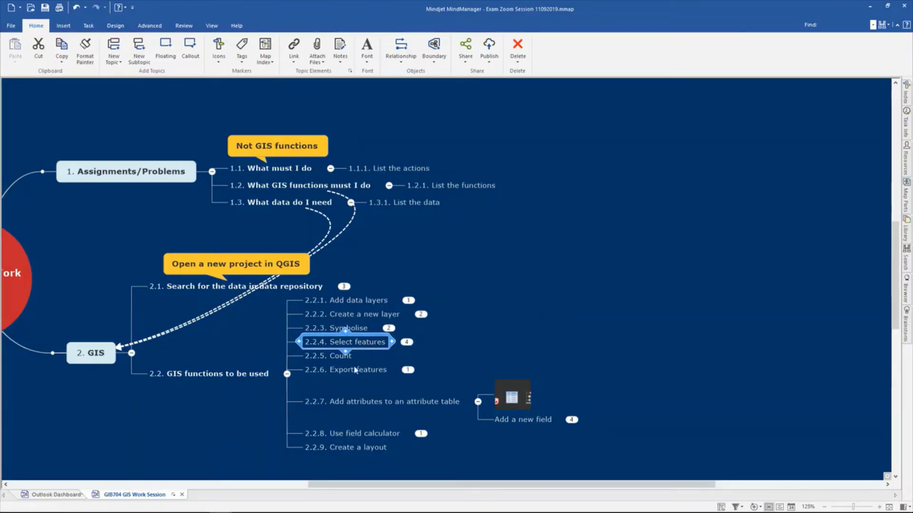
click(406, 342)
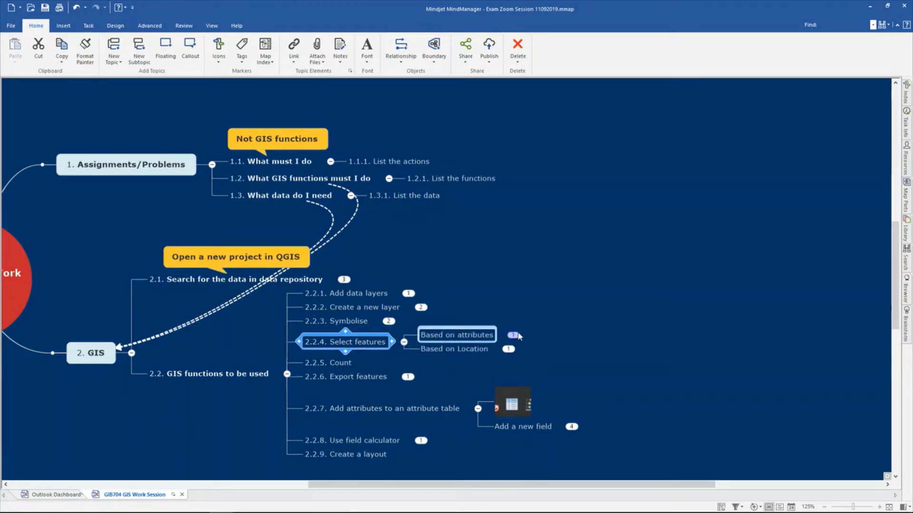
double_click(543, 318)
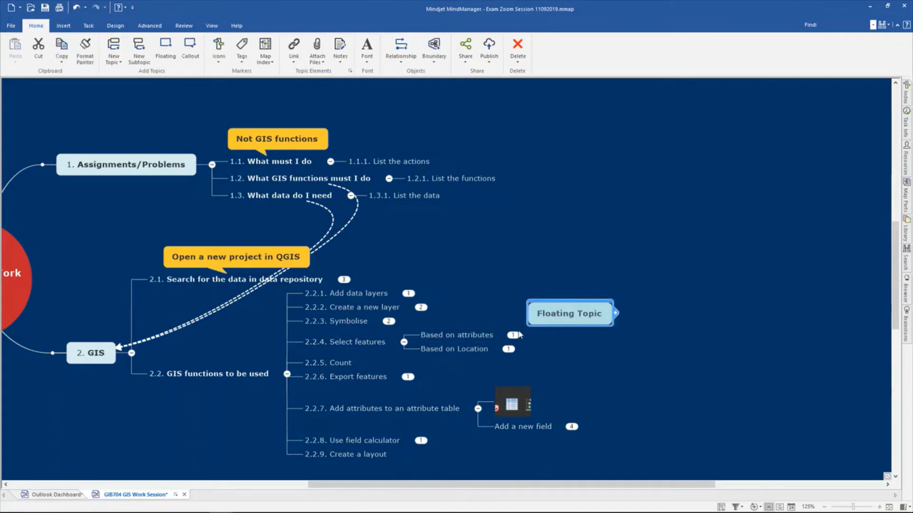
key(Delete)
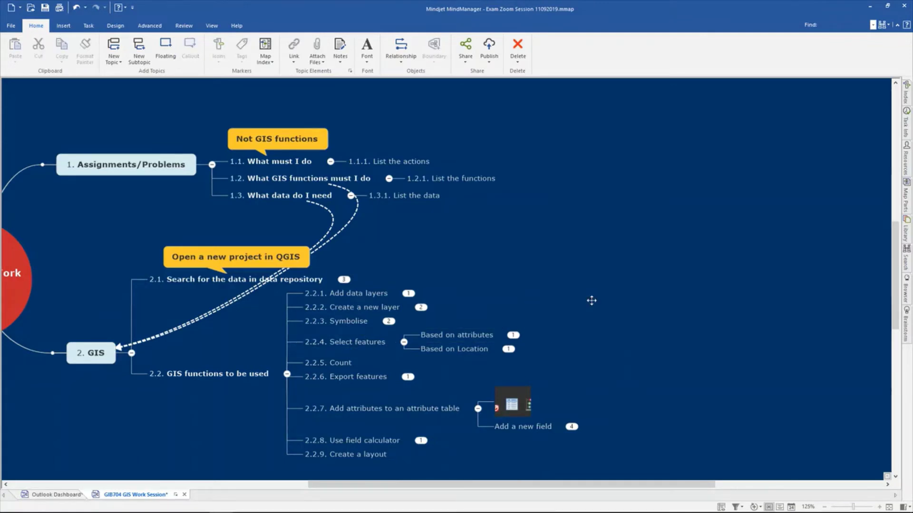
click(513, 336)
click(516, 340)
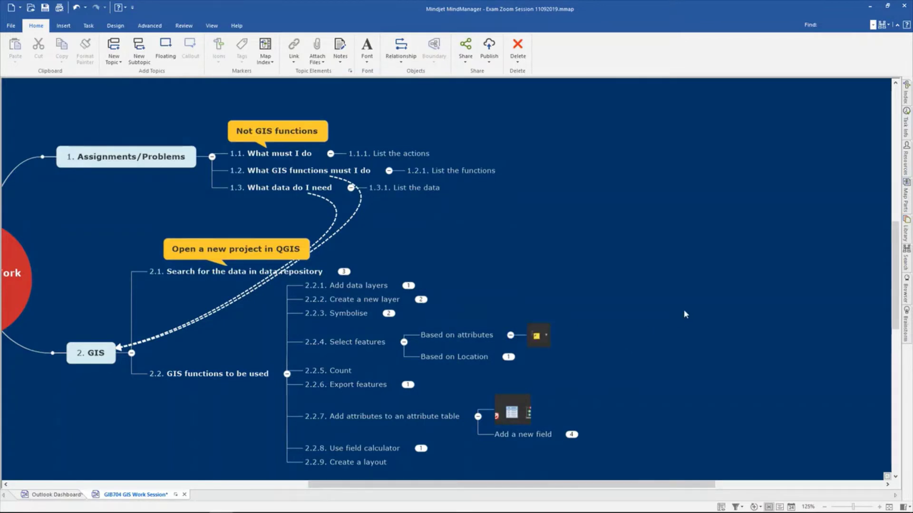
Back in QGIS, open Select by Expression for Dikgatlong_Erven_Zoning and start the expression with the Zoning field and an equals operator
key(alt+Tab)
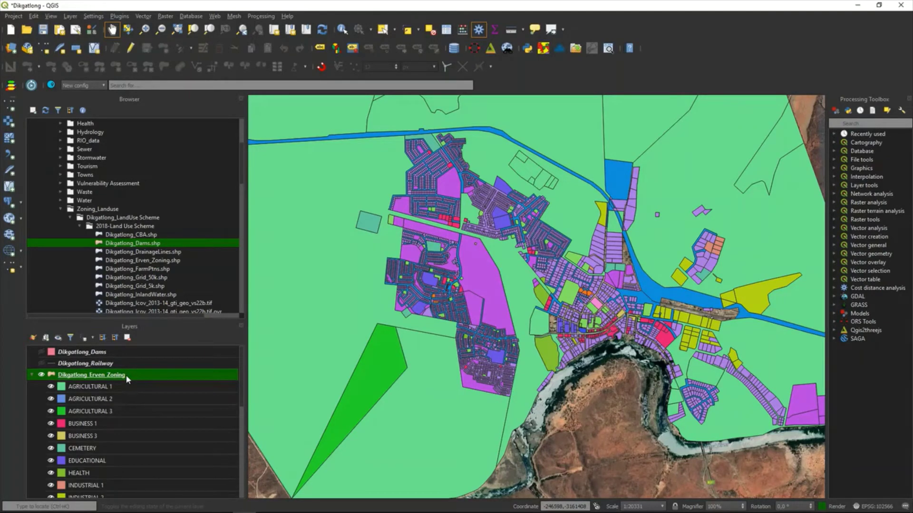
click(406, 30)
click(405, 31)
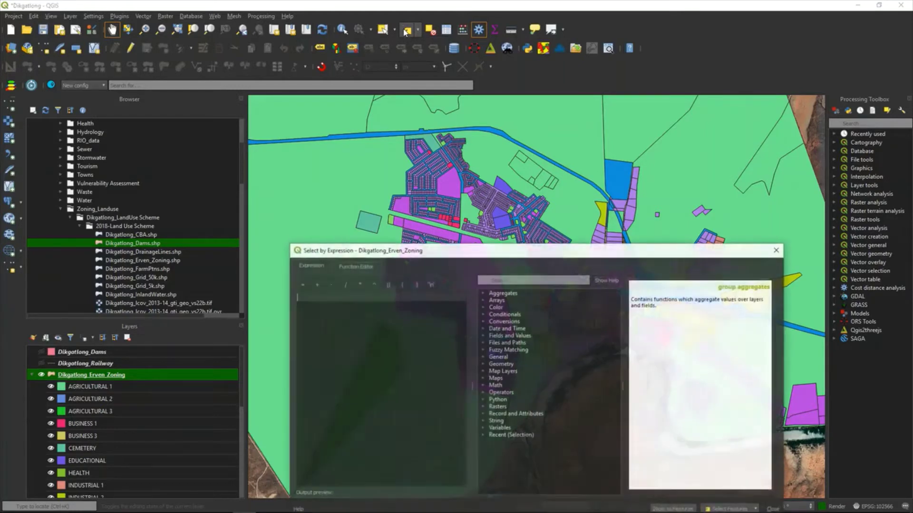
drag(509, 256, 503, 210)
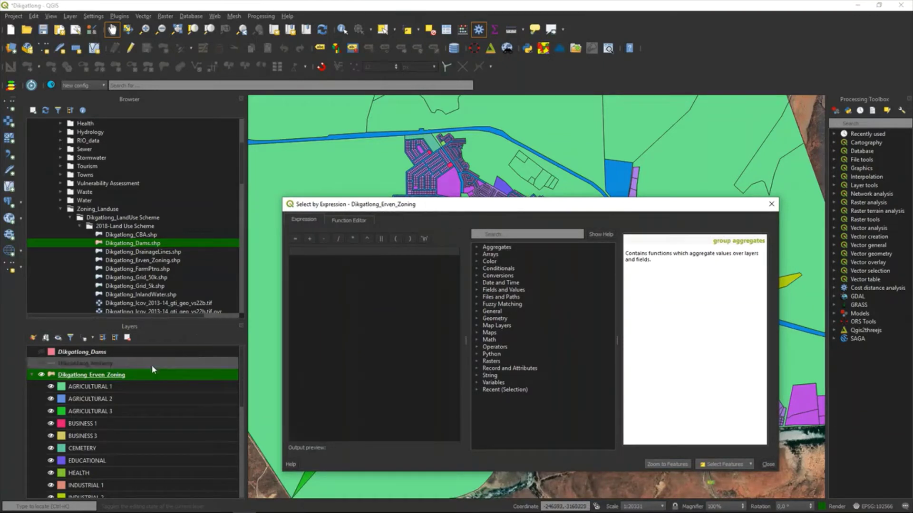
click(475, 290)
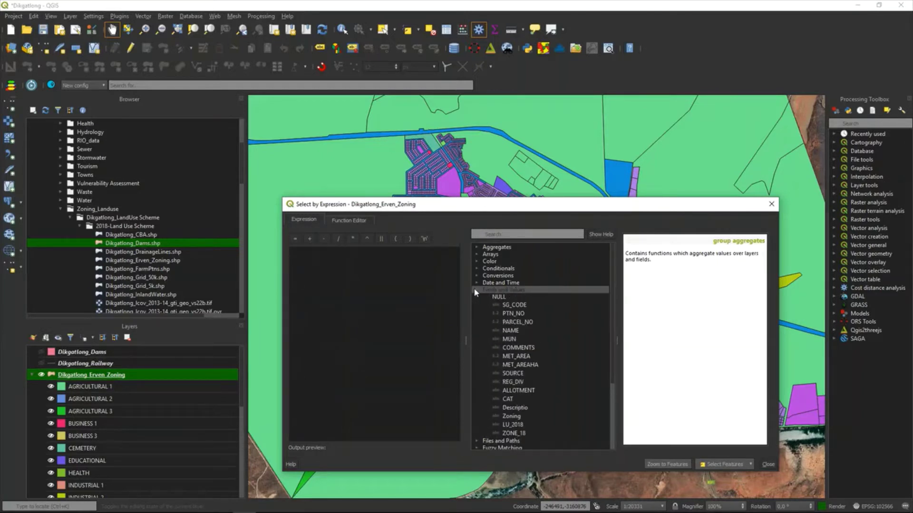
double_click(520, 417)
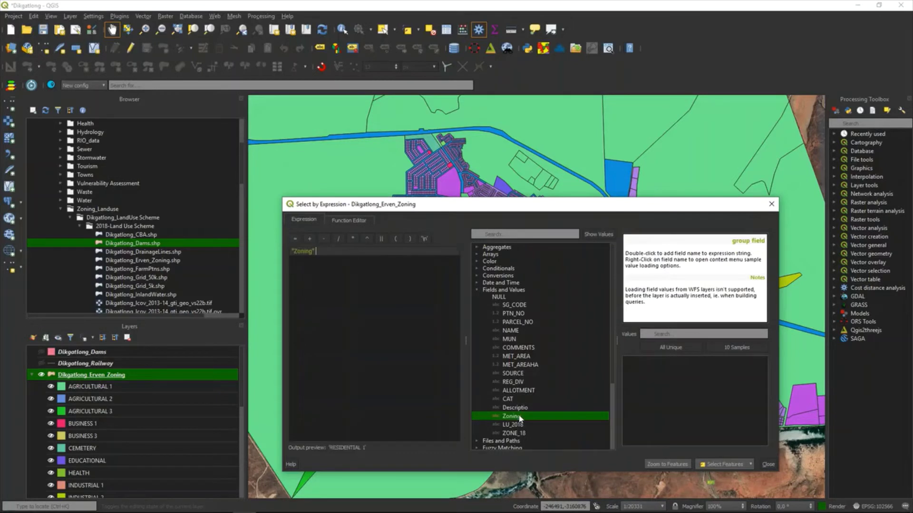
click(295, 239)
List all unique Zoning values, complete the expression with RESIDENTIAL 1, select the matching features, and close the dialog
click(668, 348)
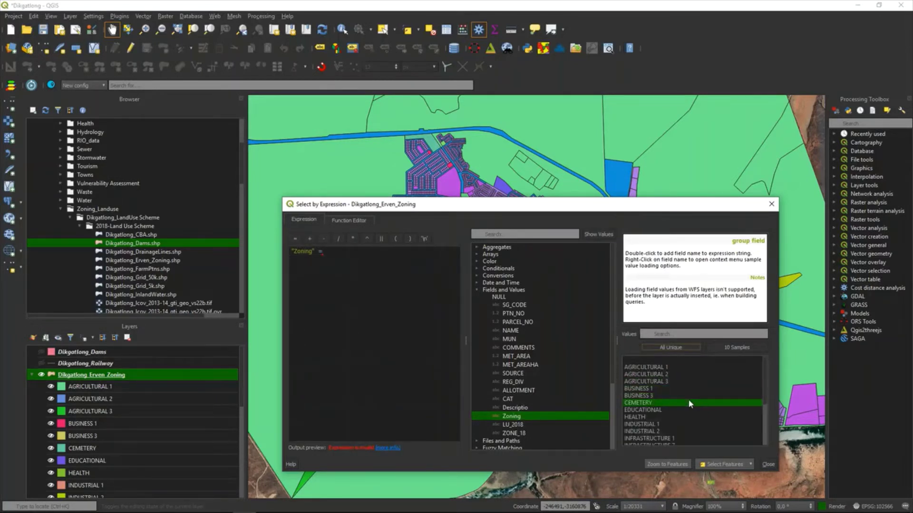
scroll(688, 401, down, 2)
scroll(688, 400, down, 1)
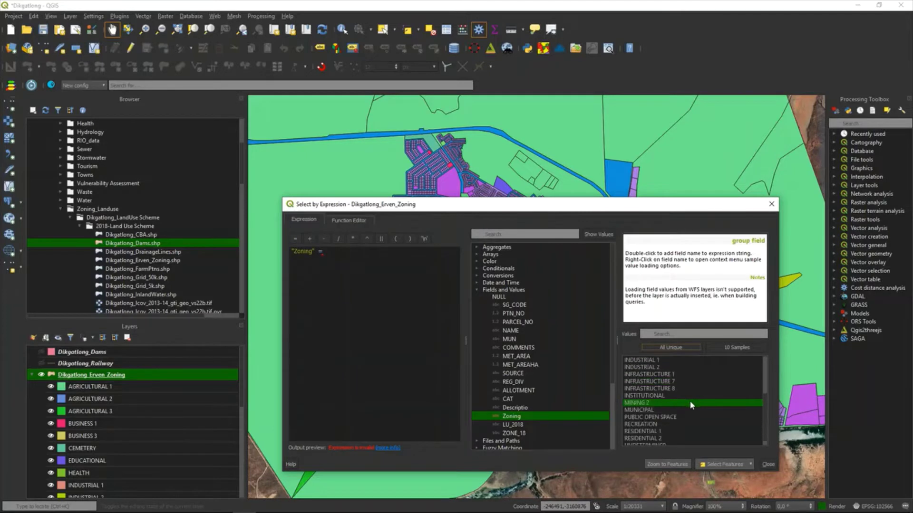
double_click(662, 432)
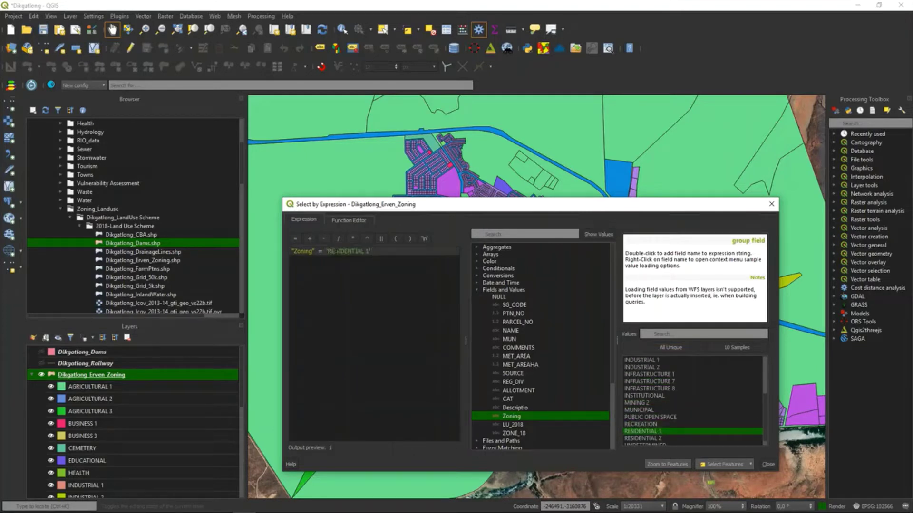
click(732, 466)
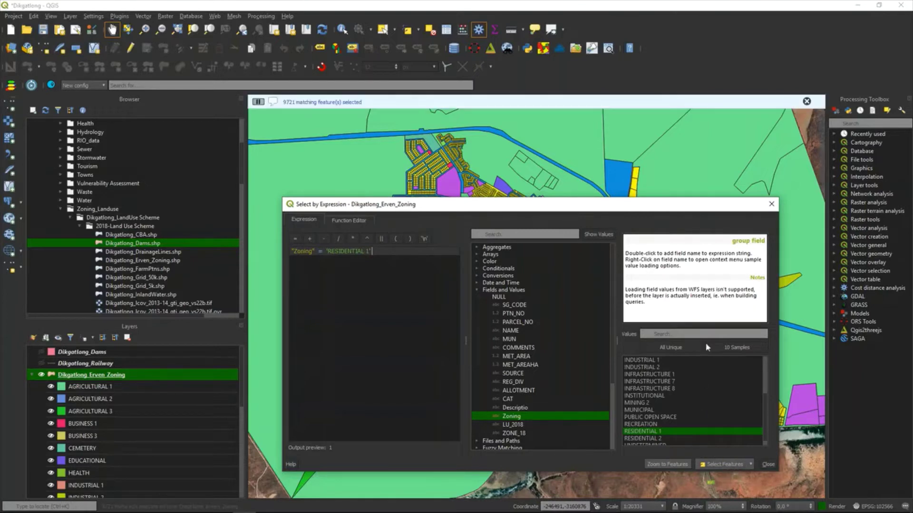
click(772, 205)
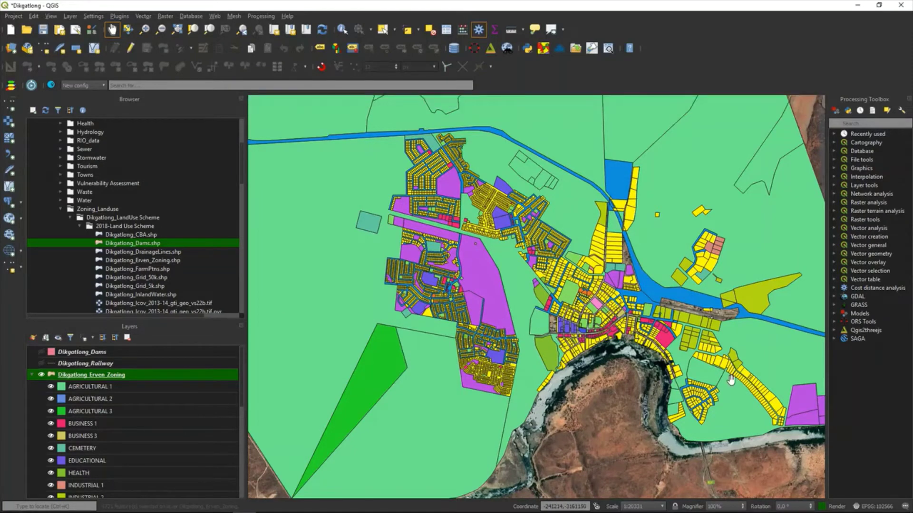
Consult the Export features topic in the MindManager map and return to QGIS
key(alt+Tab)
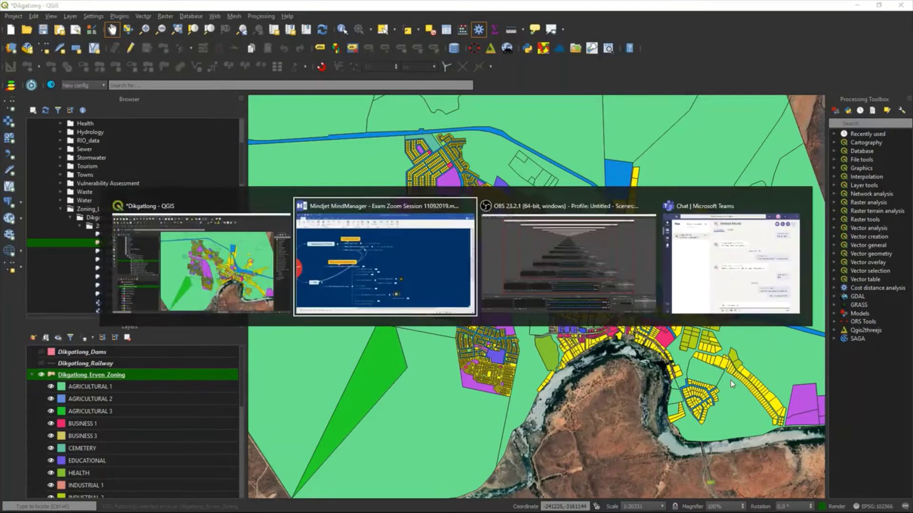
click(350, 387)
key(alt+Tab)
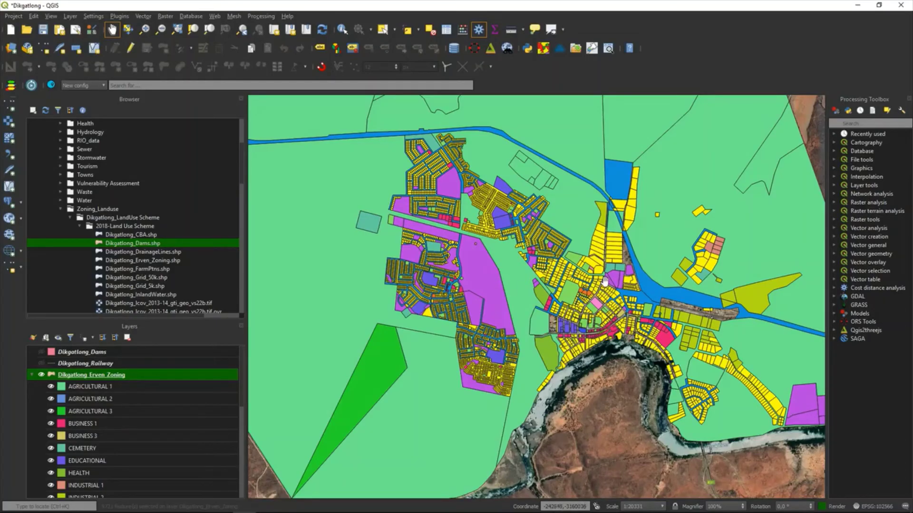
Start exporting only the selected features of Dikgatlong_Erven_Zoning, with ESRI Shapefile as the format
right_click(96, 379)
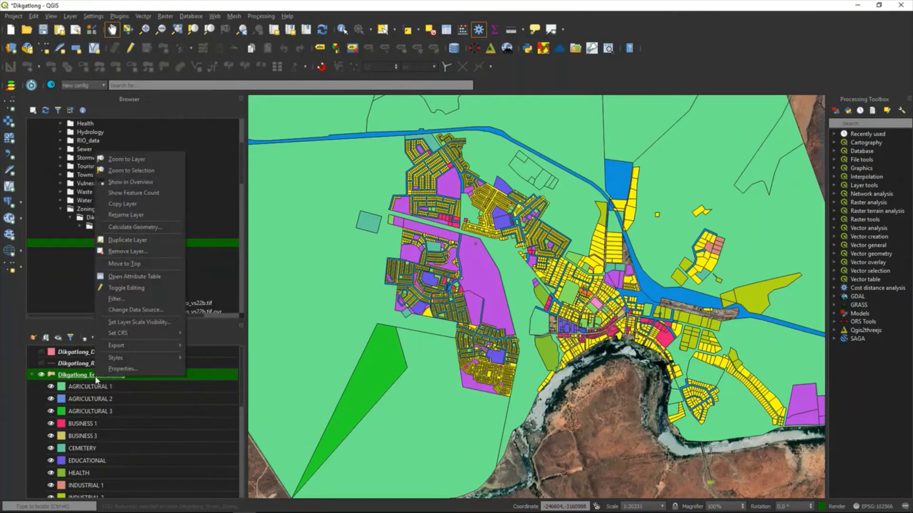
mouse_move(130, 350)
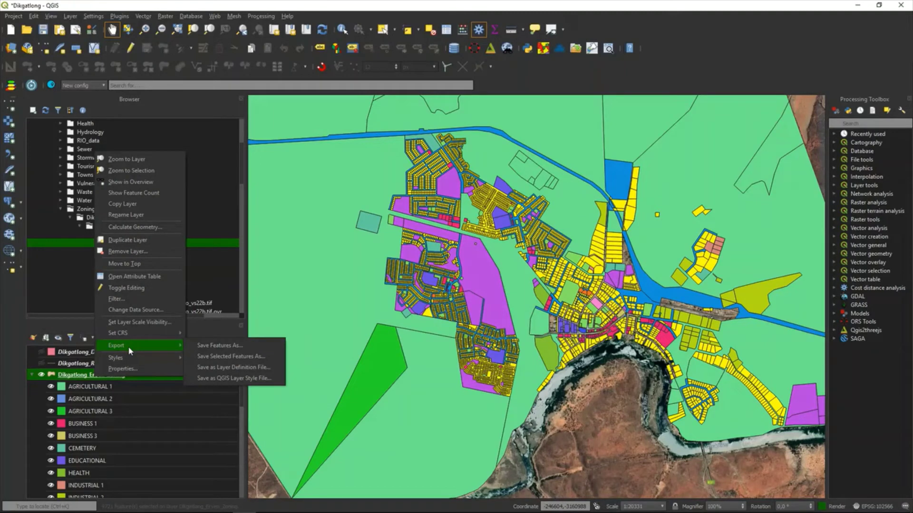
click(203, 360)
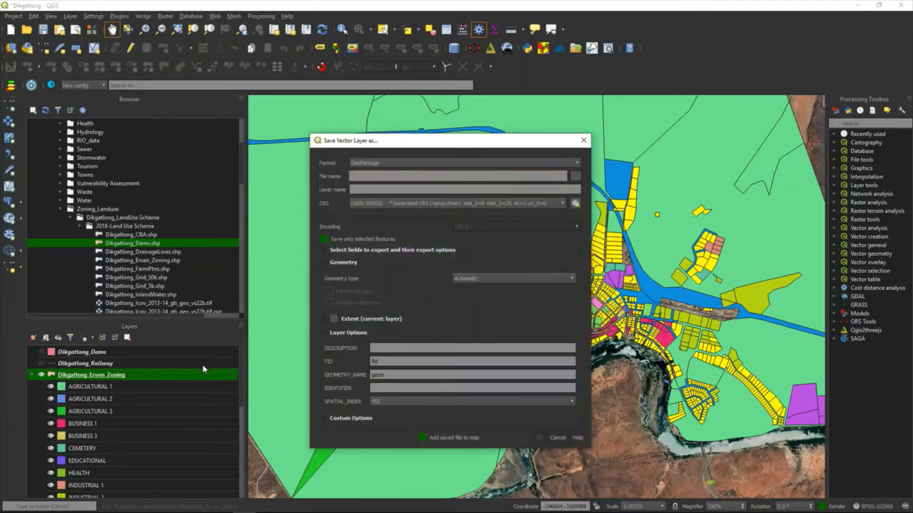
click(575, 164)
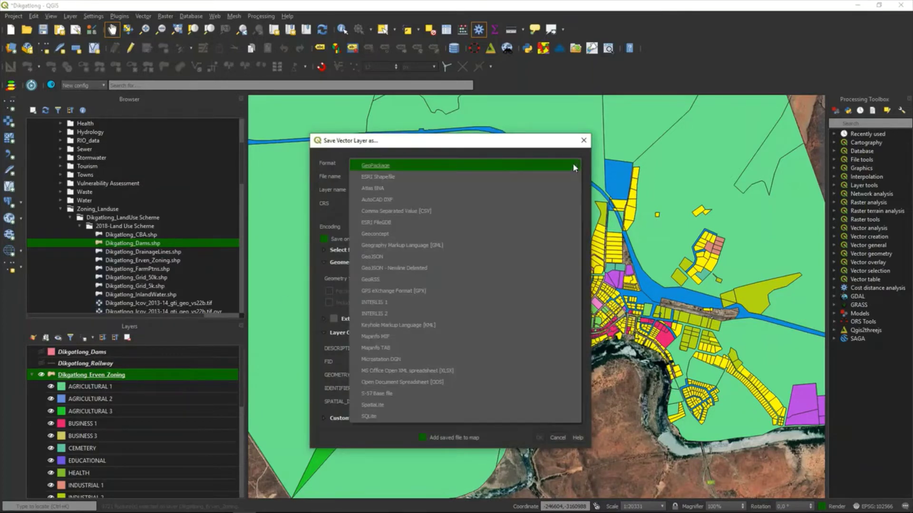
click(387, 179)
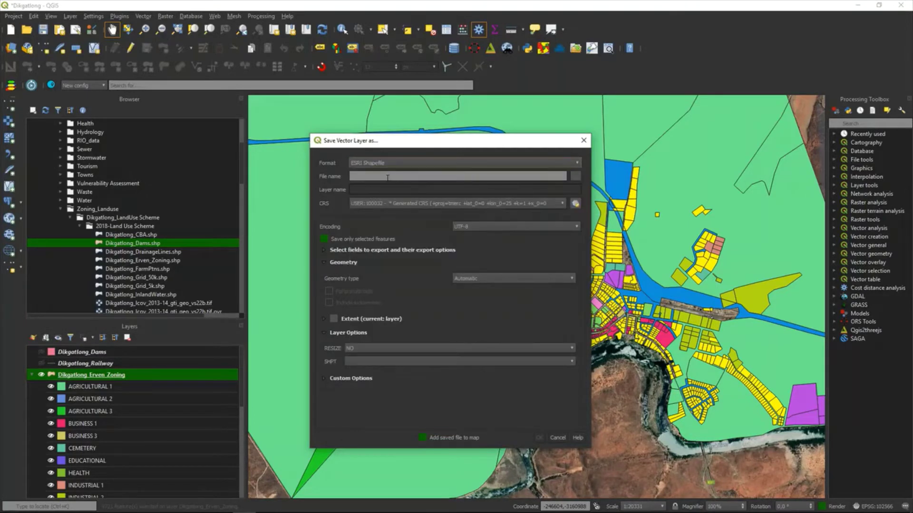
Name the output file Residential1_2 in C:\Temp\Data and run the export, adding the saved layer to the map
click(577, 177)
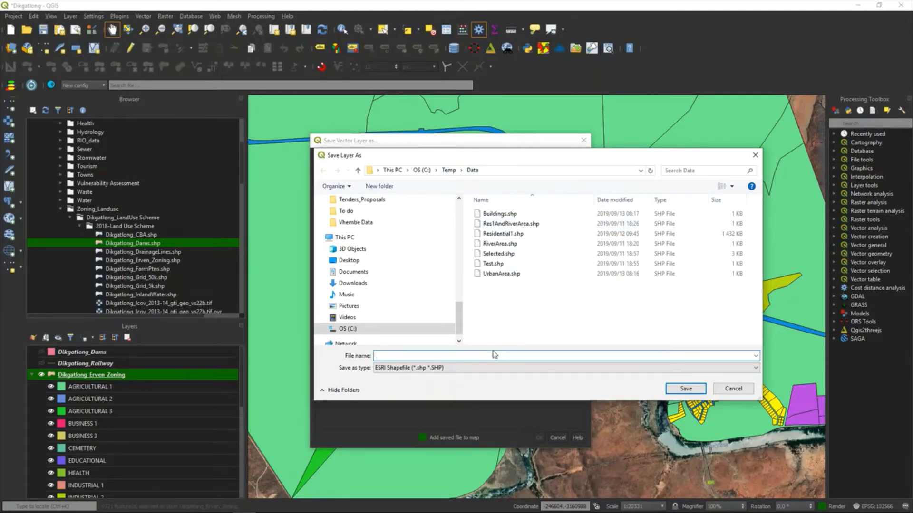
text(Reside)
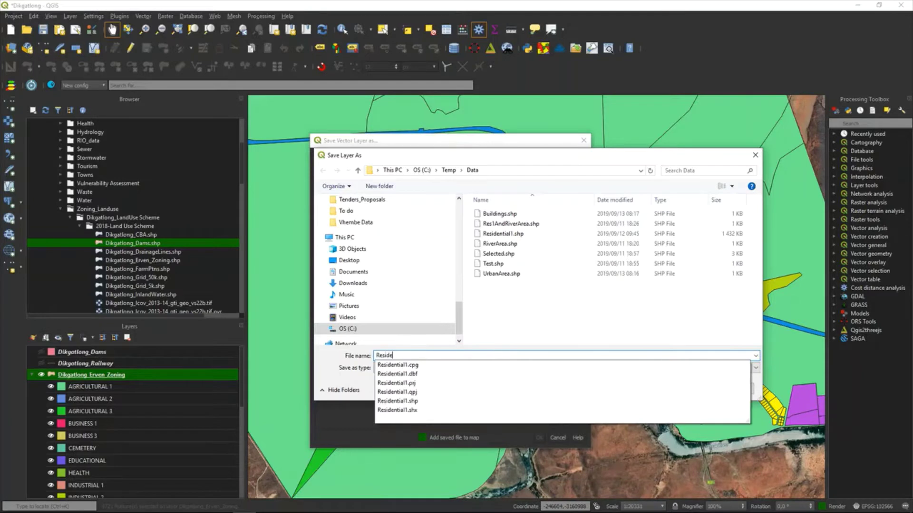
text(ntal)
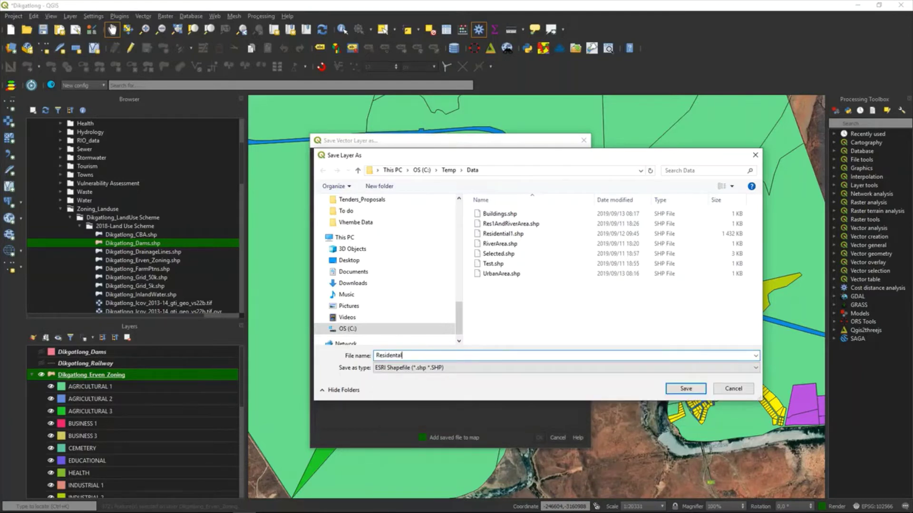
key(BackSpace)
key(BackSpace)
text(ial1)
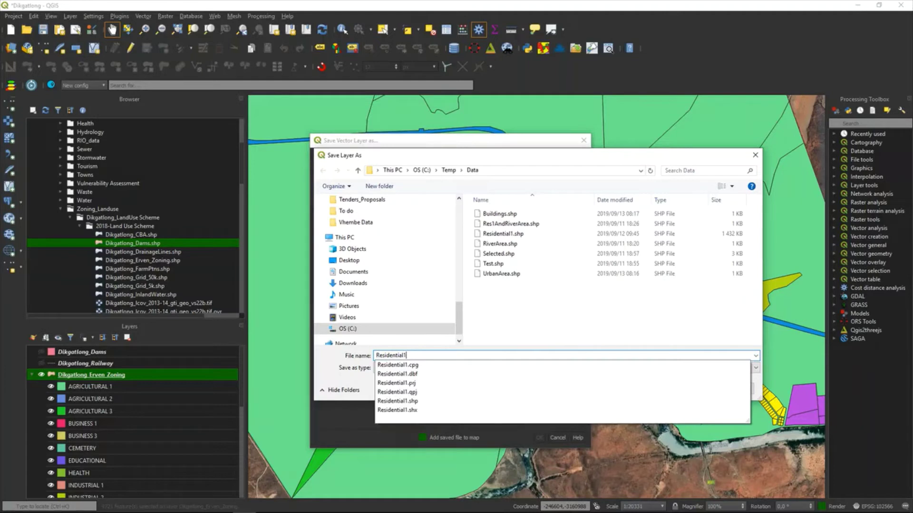
text(_2)
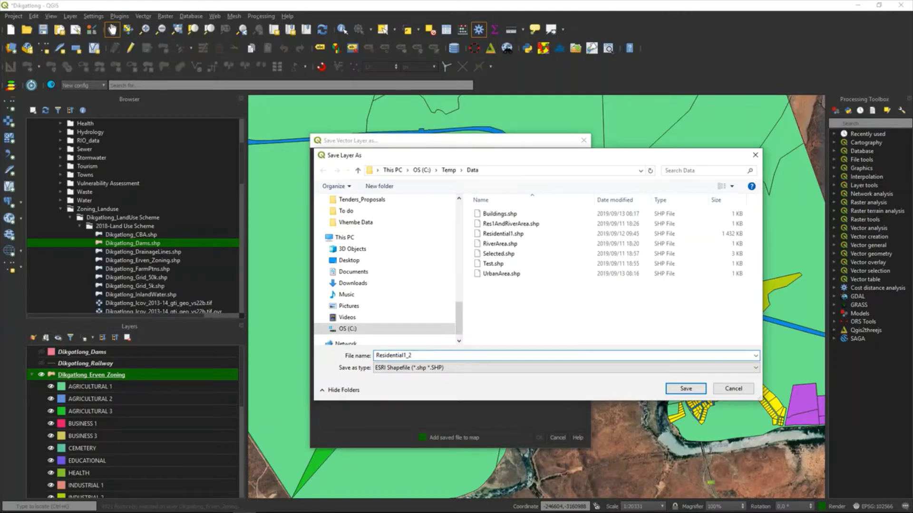
click(690, 390)
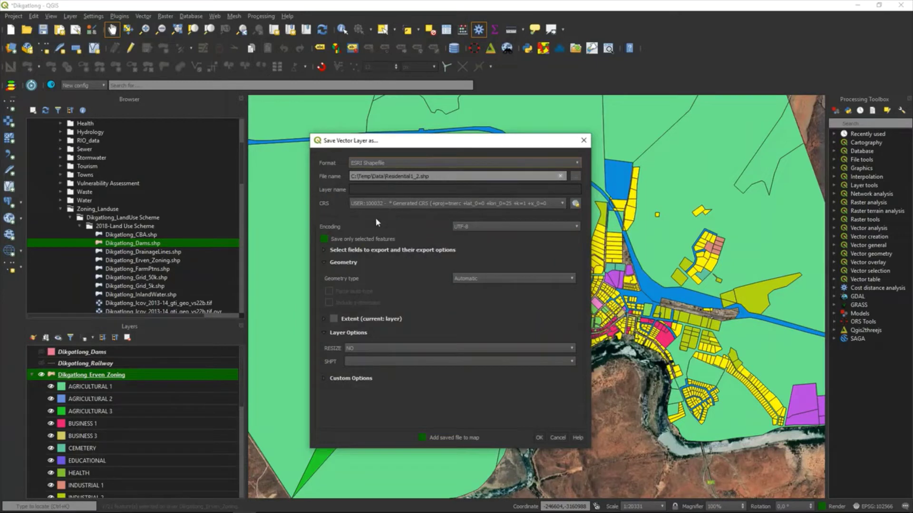
click(539, 437)
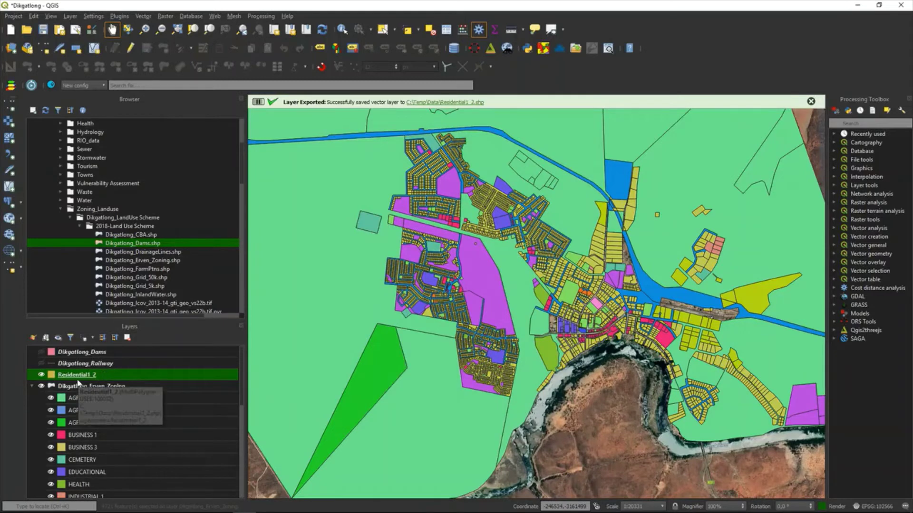
Hide the Dikgatlong_Erven_Zoning layer and inspect the exported Residential1_2 erven along the Vaal River against the satellite imagery
click(42, 387)
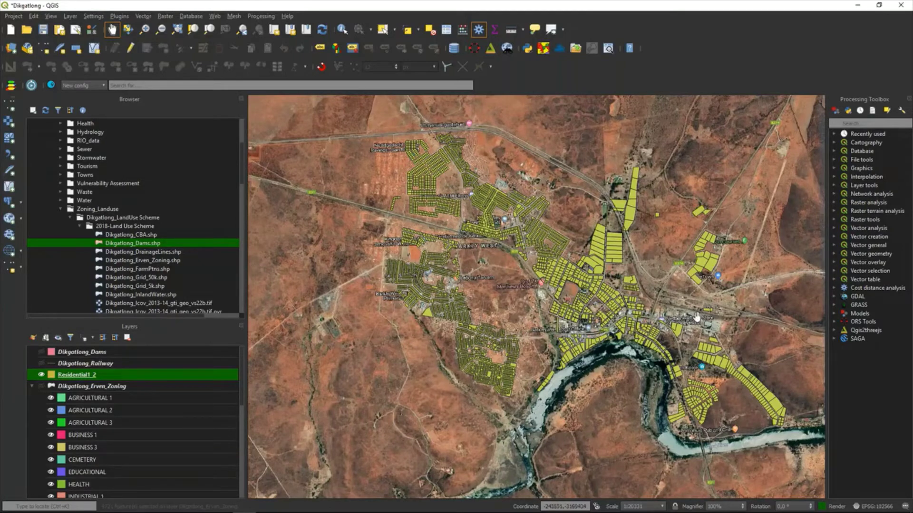
scroll(656, 335, up, 2)
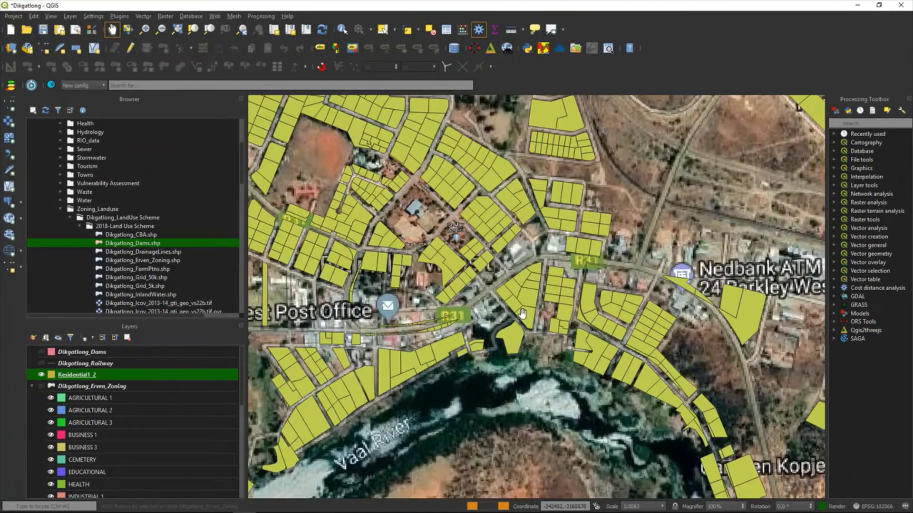
scroll(521, 311, up, 1)
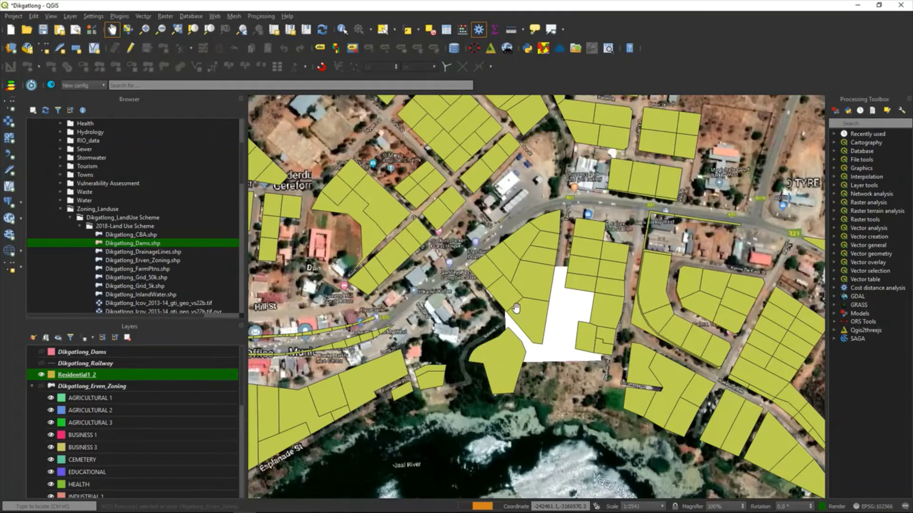
scroll(516, 309, down, 3)
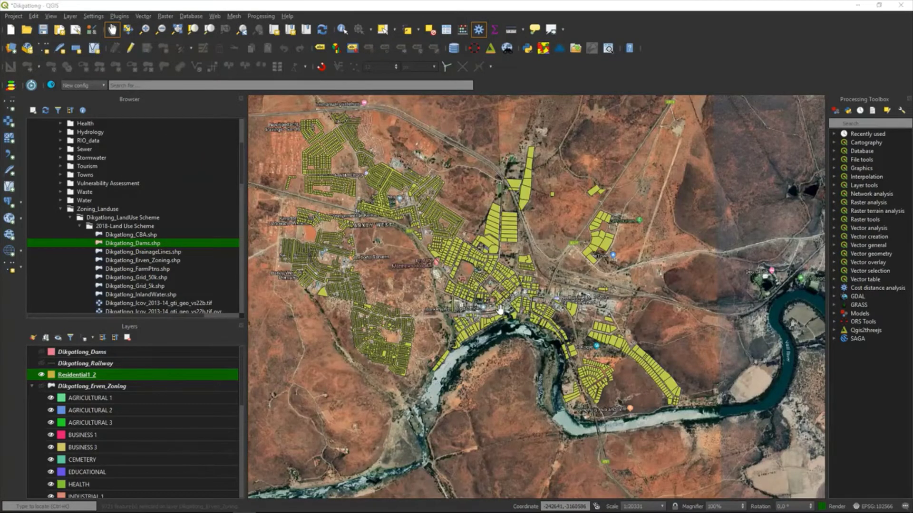
Consult the Count topic in the MindManager map and return to QGIS
key(alt+Tab)
click(341, 372)
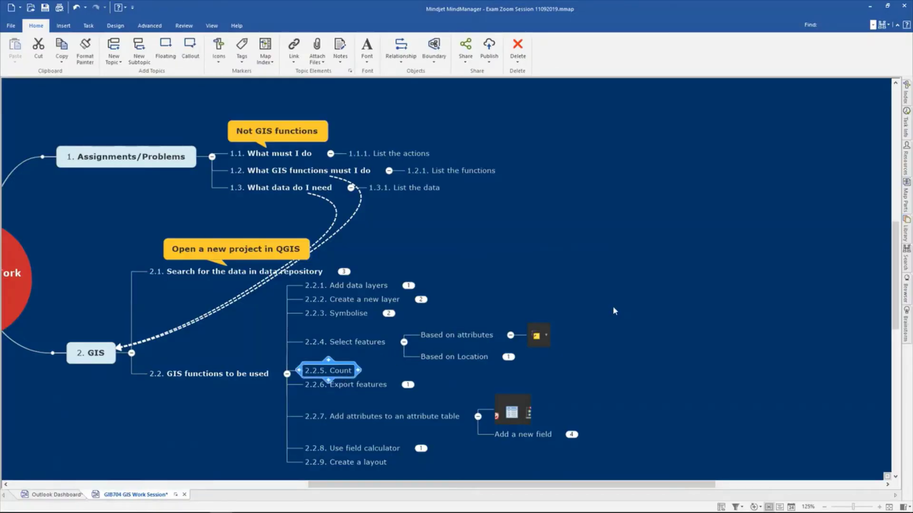
key(alt+Tab)
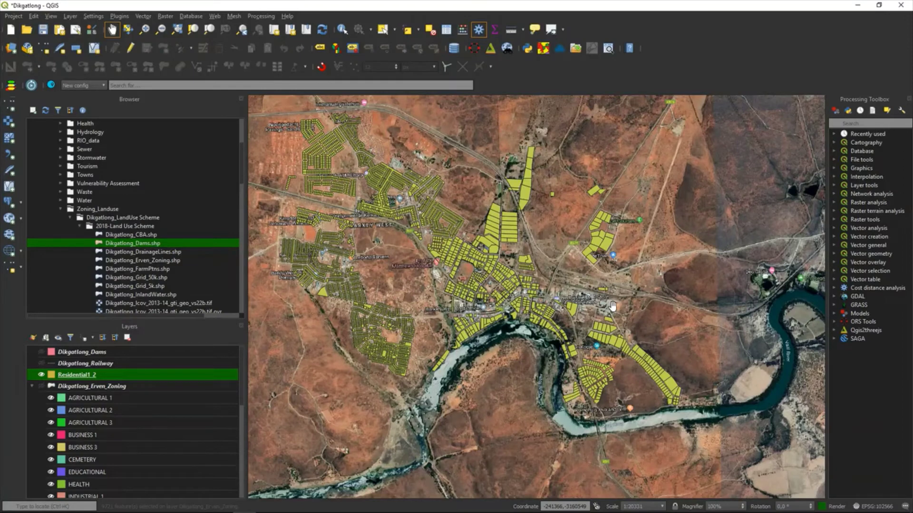
Show the Dikgatlong_Erven_Zoning layer again and open its attribute table to read the feature counts
click(41, 387)
click(91, 387)
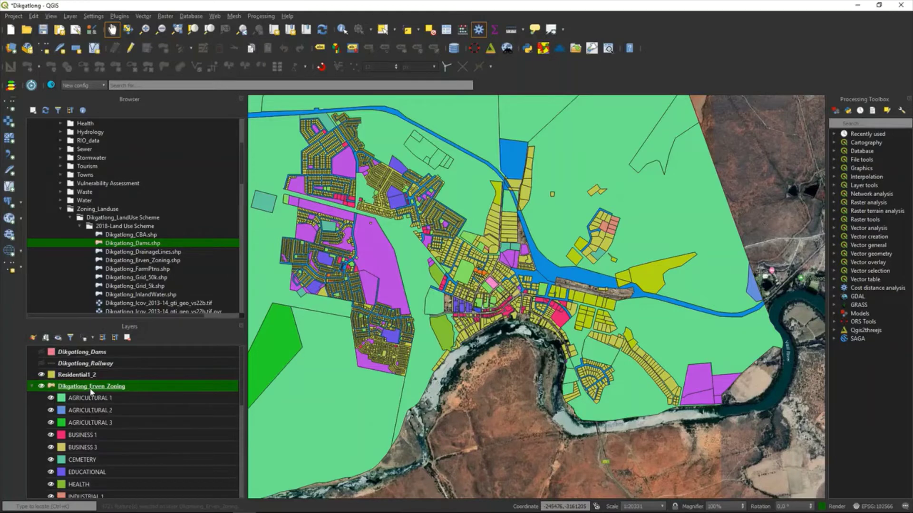
right_click(91, 388)
click(126, 288)
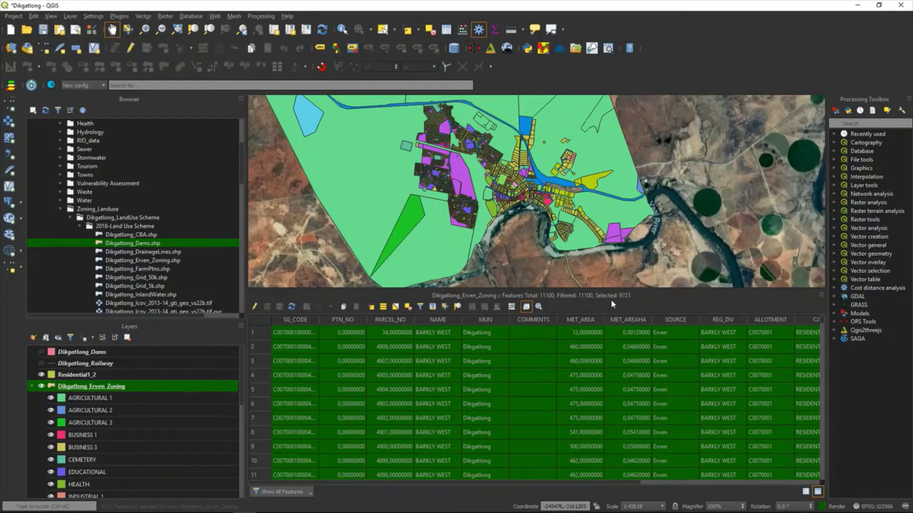
Expand the Based on Location topic under Select features in the MindManager map, review its Processing Toolbox picture, and return to QGIS
key(alt+Tab)
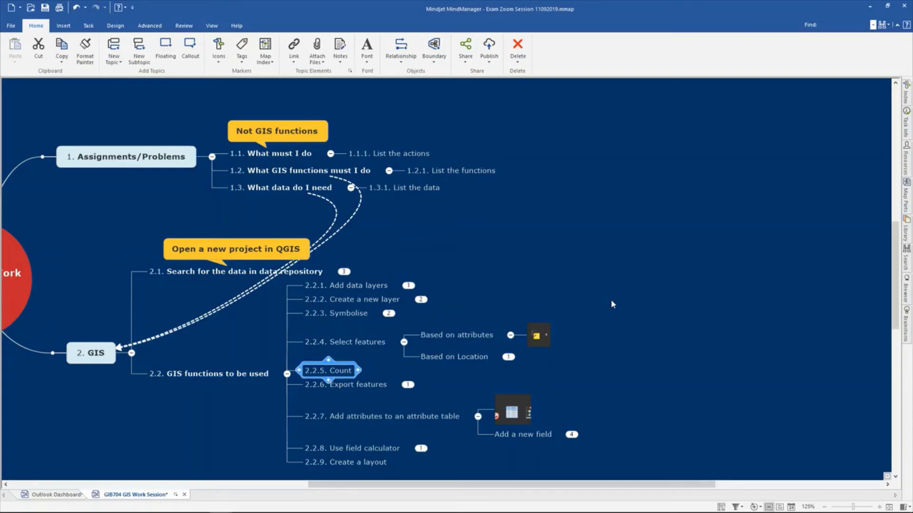
click(454, 357)
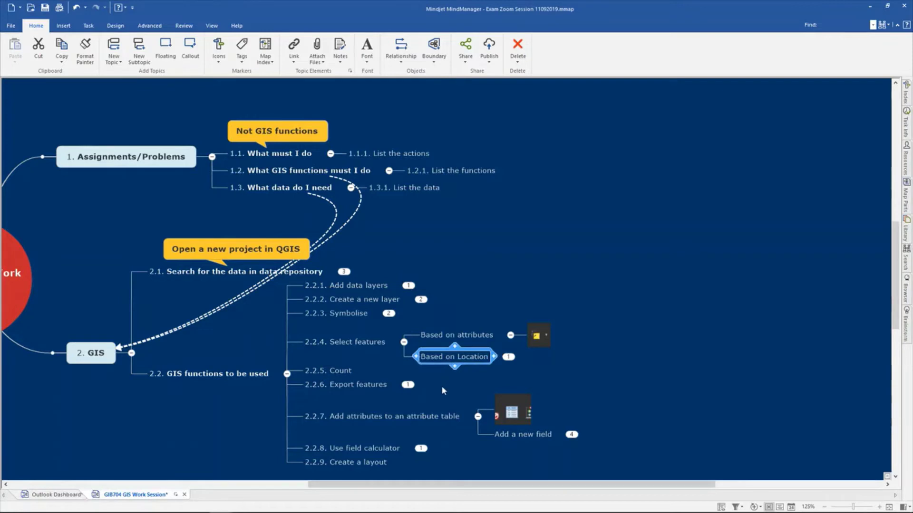
click(508, 357)
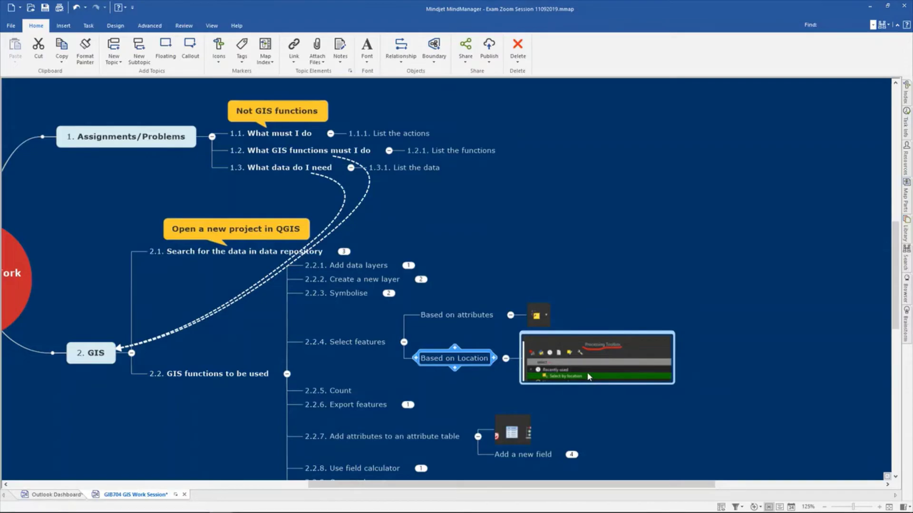
key(alt+Tab)
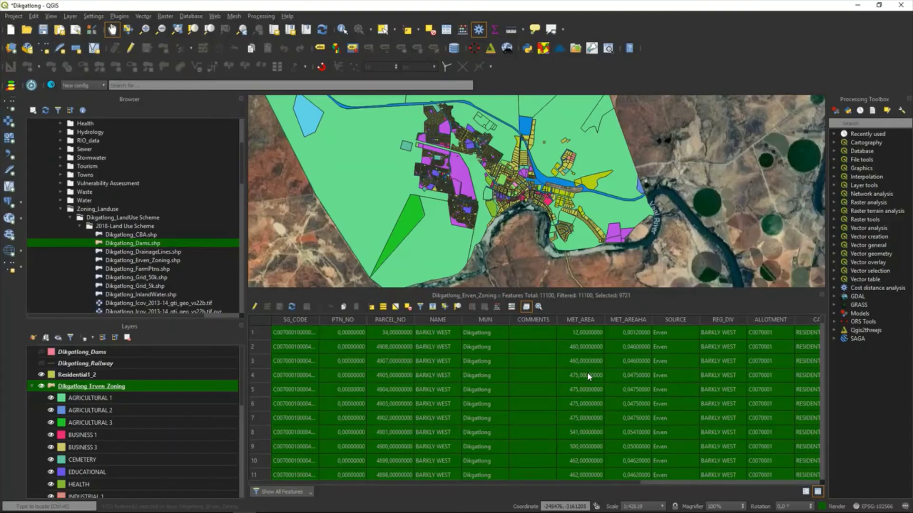
Close the Processing Toolbox and reopen it
click(908, 99)
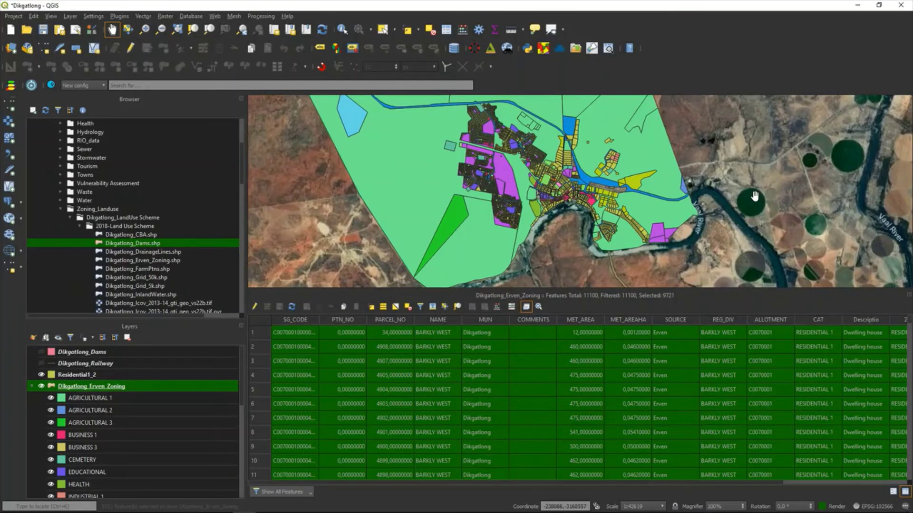
click(261, 18)
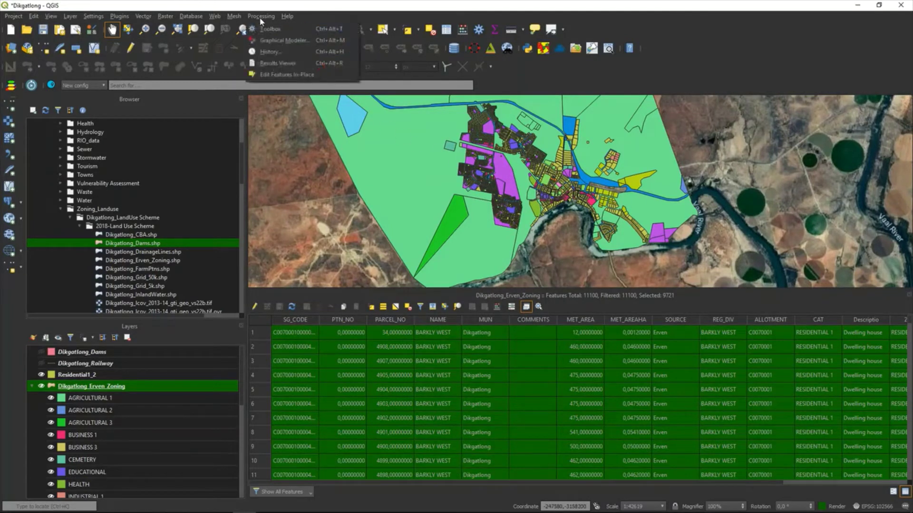
click(270, 29)
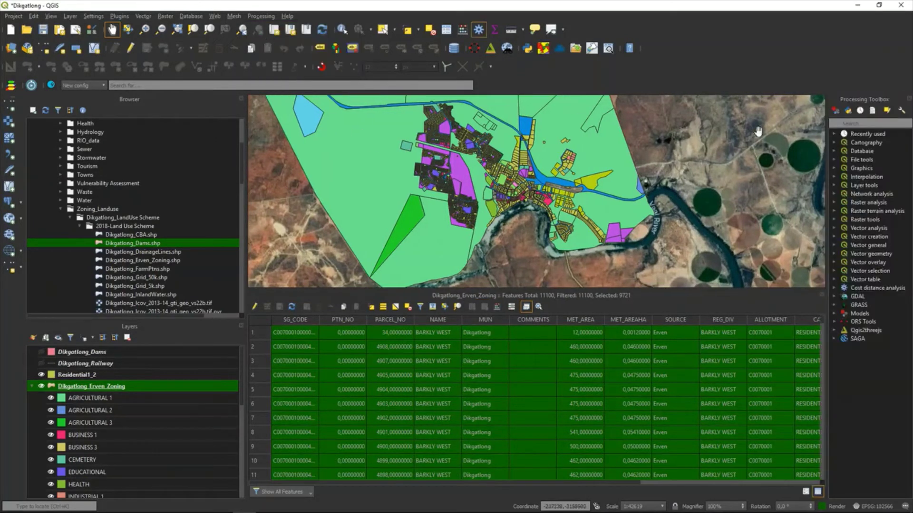
Widen the Processing Toolbox, search it for Select, and briefly open the Select by location tool before closing it
drag(833, 197, 730, 202)
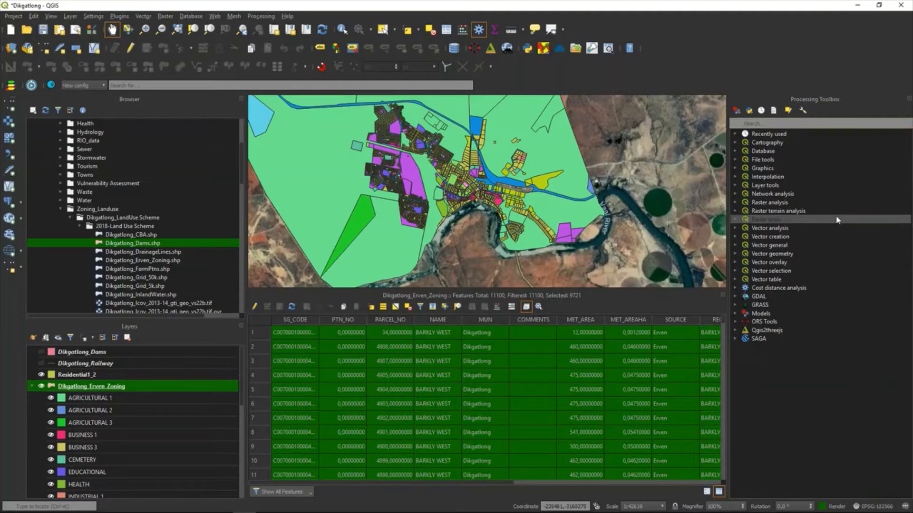
text(Ses)
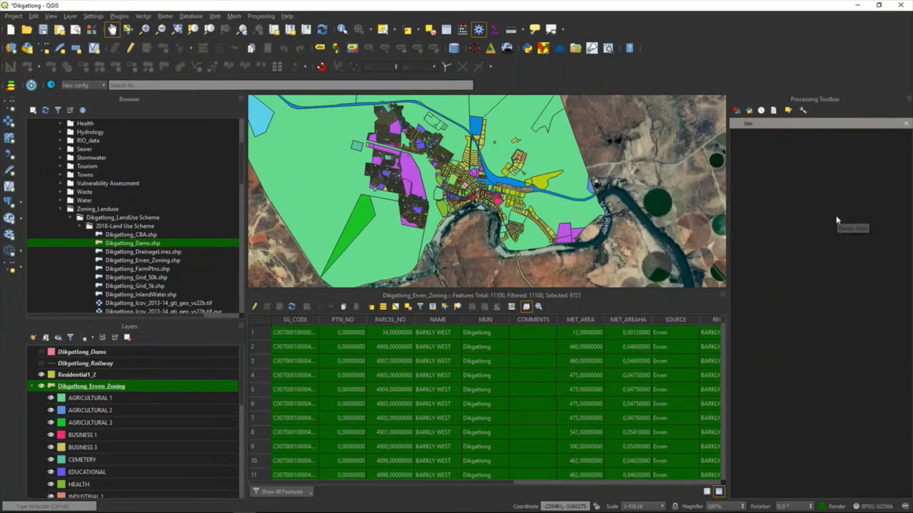
text(ect)
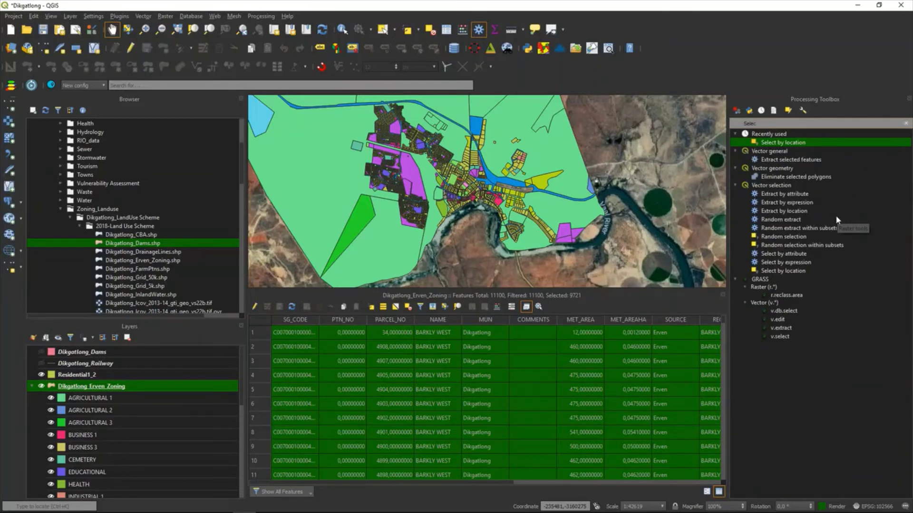
double_click(785, 143)
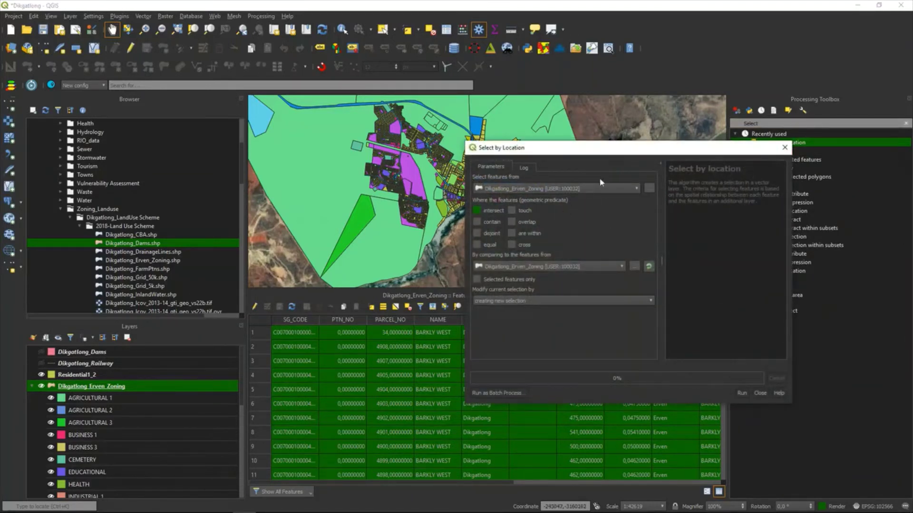
click(782, 147)
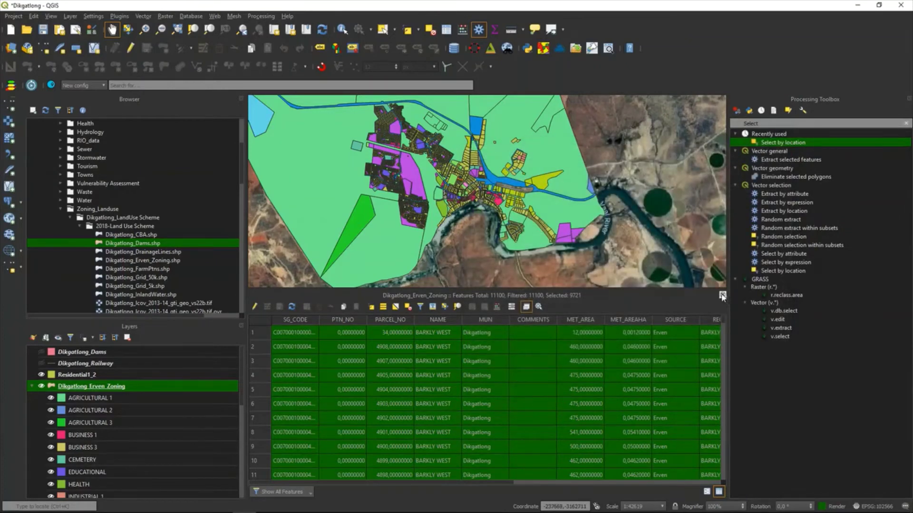
Close the attribute table and clear the current feature selection
click(722, 295)
scroll(485, 191, down, 2)
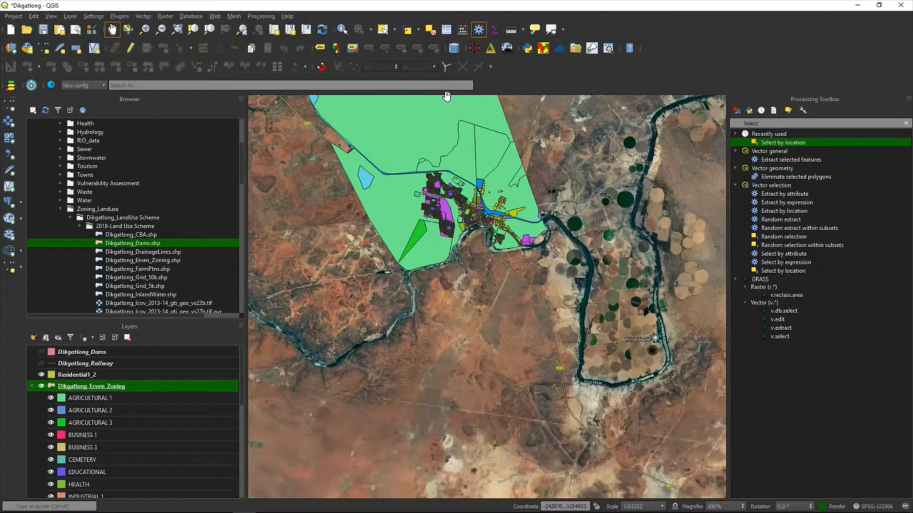
click(428, 30)
scroll(436, 157, down, 2)
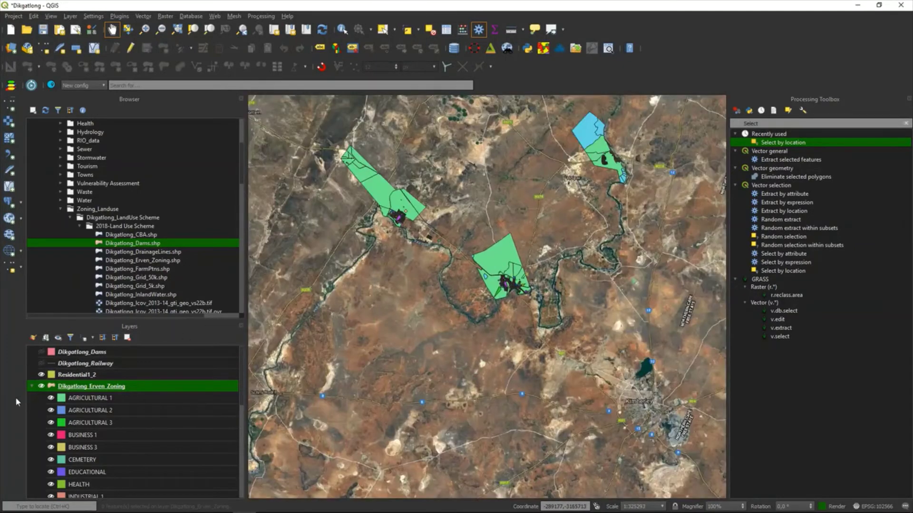
Collapse the Dikgatlong_Erven_Zoning legend and show the Dikgatlong_Dams and Dikgatlong_CBA layers, bringing the full CBA area into view
click(32, 386)
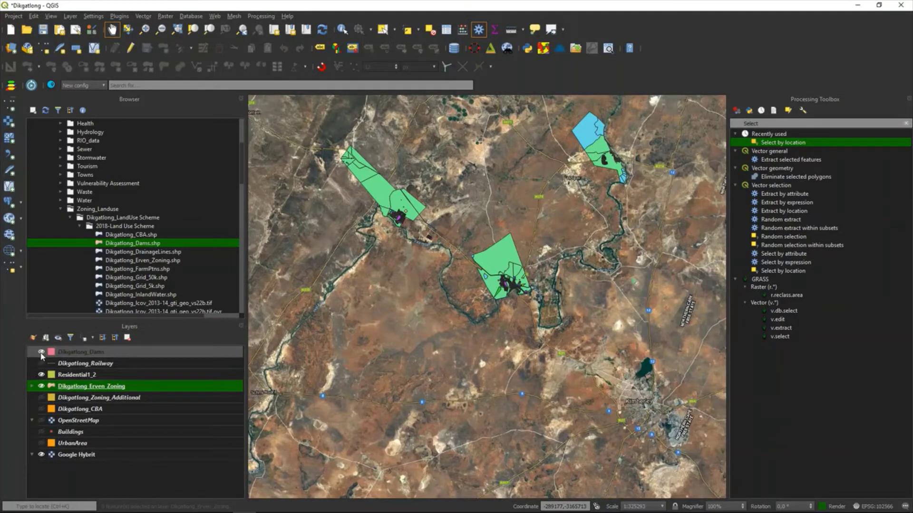
click(41, 410)
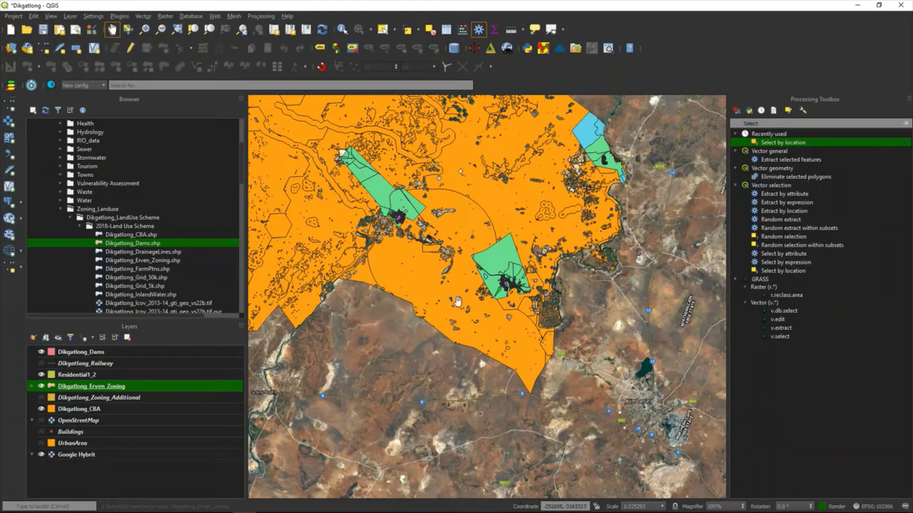
scroll(445, 236, down, 1)
scroll(566, 259, up, 2)
scroll(567, 257, down, 2)
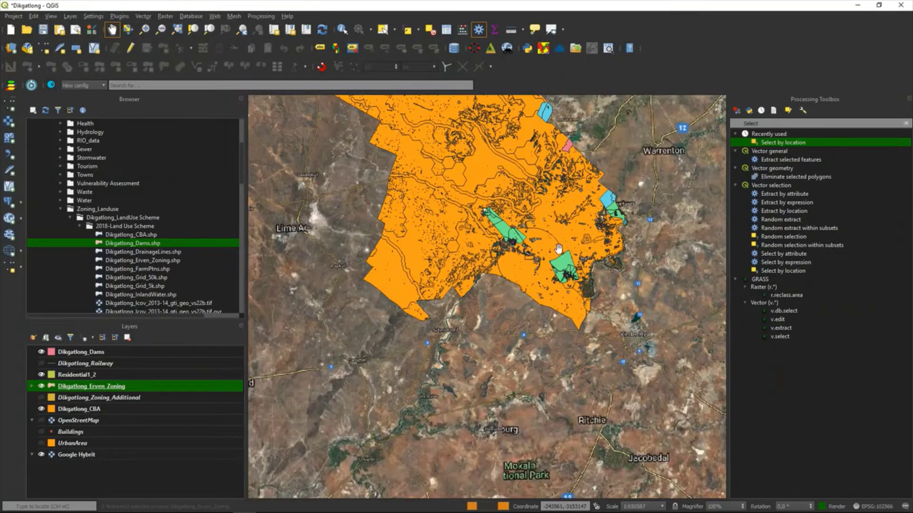
drag(567, 257, 581, 412)
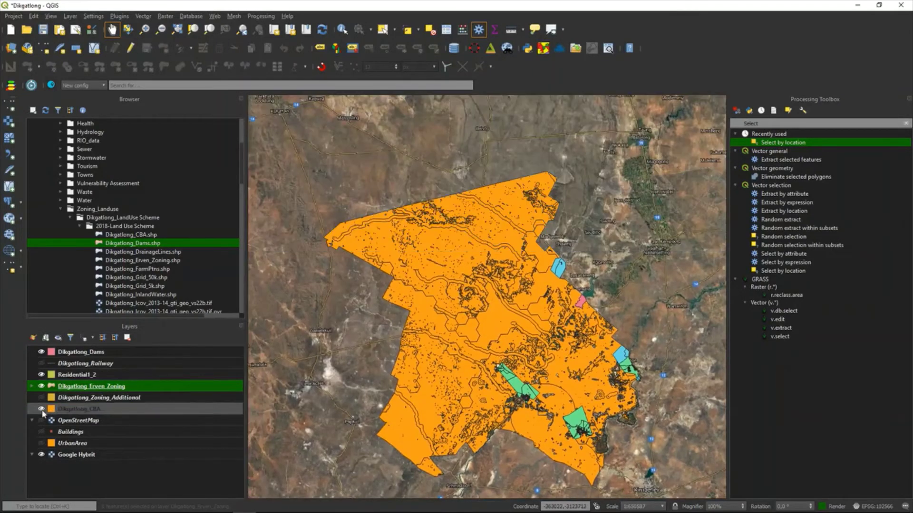
Hide Dikgatlong_Erven_Zoning and toggle Dikgatlong_CBA to compare it with the dams, leaving the CBA layer shown
click(41, 408)
click(41, 409)
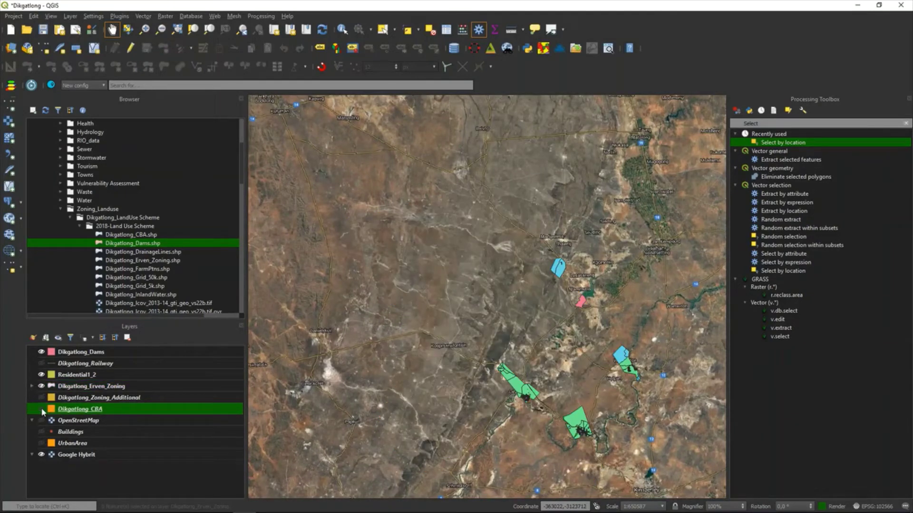
click(42, 409)
click(41, 409)
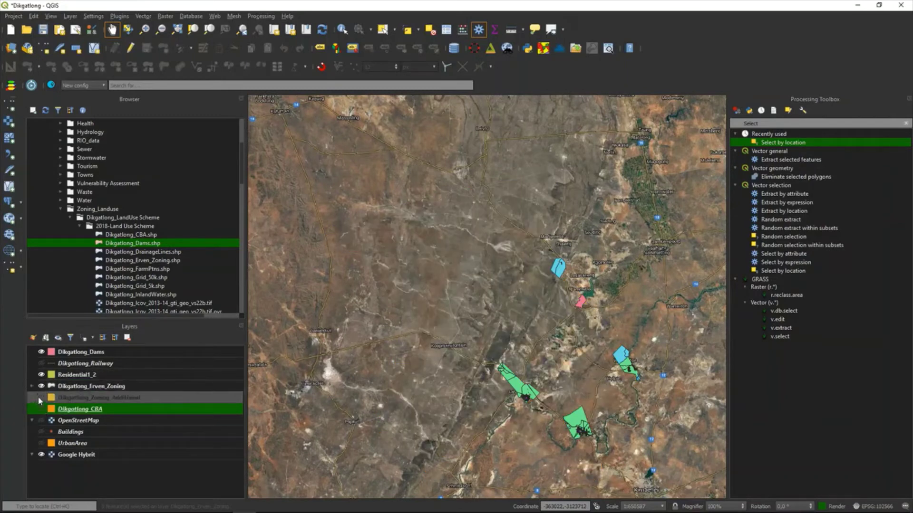
click(40, 387)
click(41, 386)
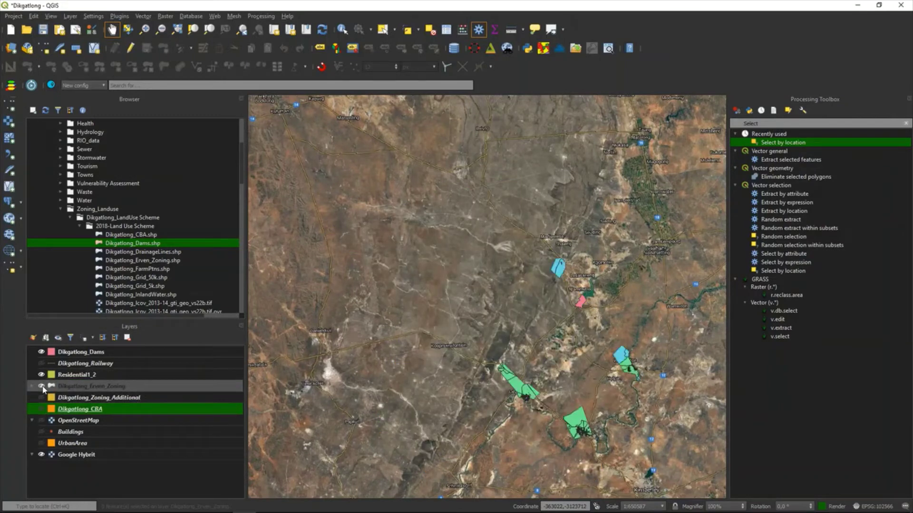
click(42, 387)
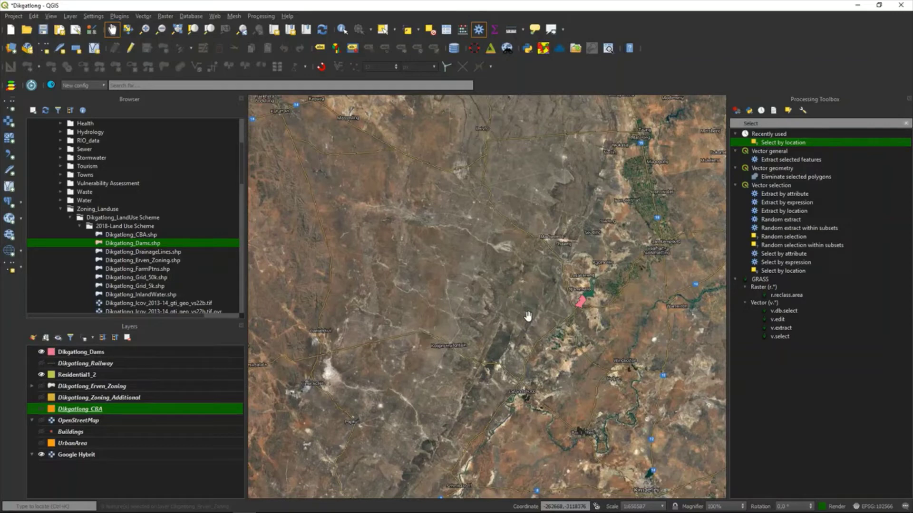
click(41, 409)
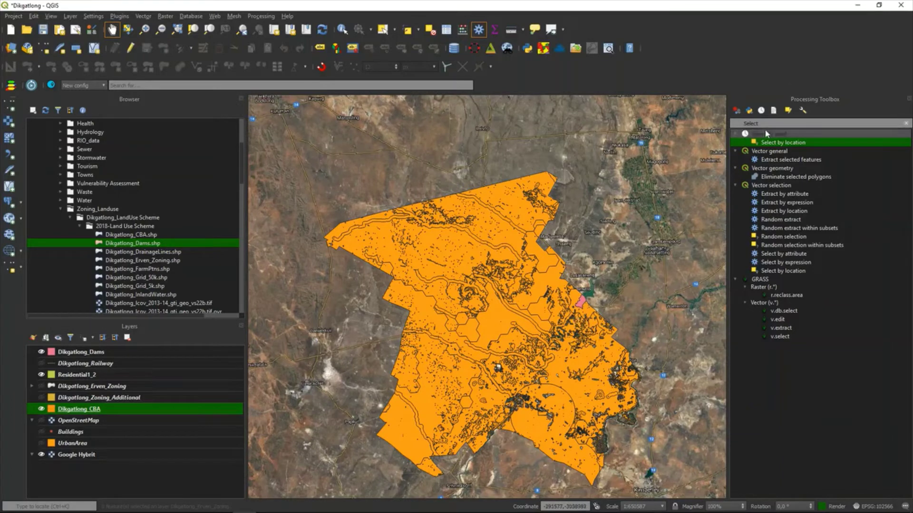
Run Select by location on Dikgatlong_Dams for features that intersect Dikgatlong_CBA, creating a new selection
double_click(787, 144)
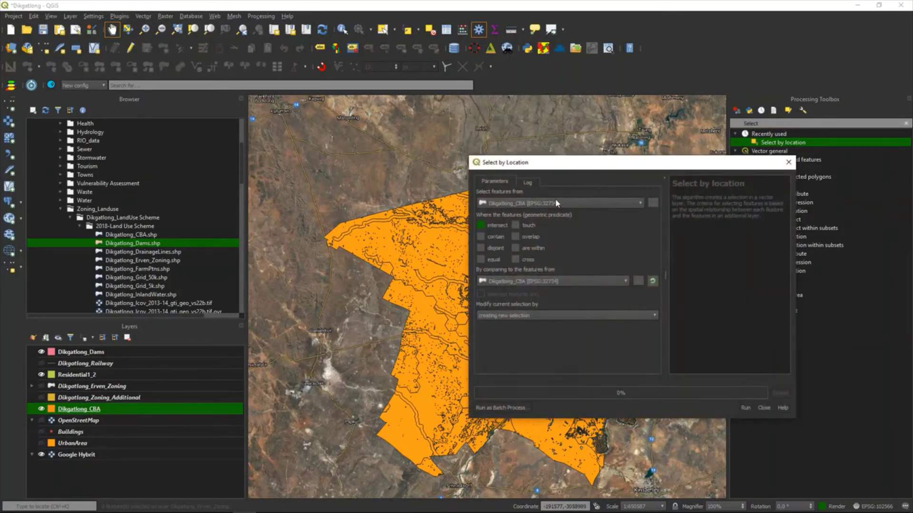
click(556, 203)
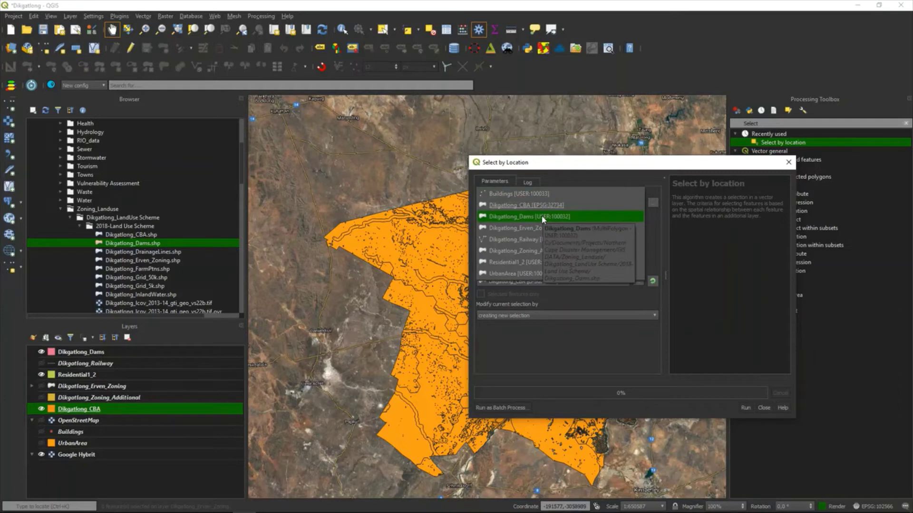
click(540, 217)
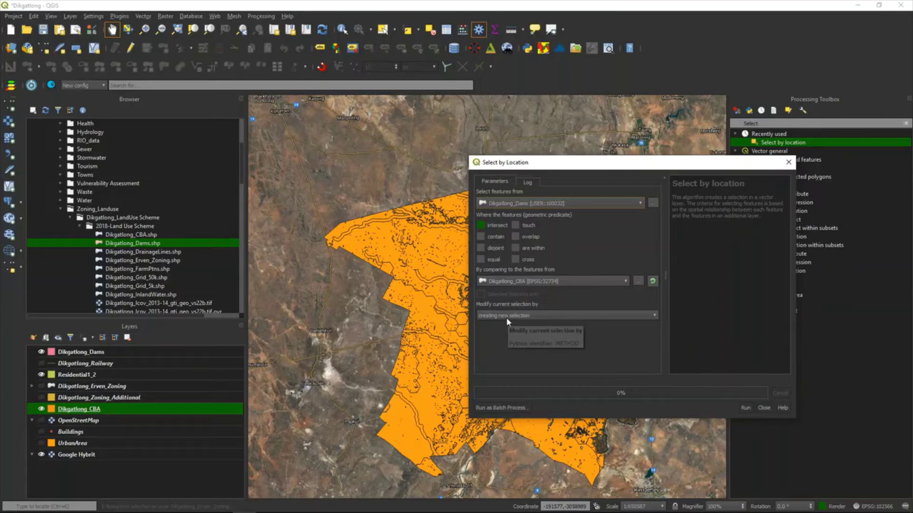
click(746, 408)
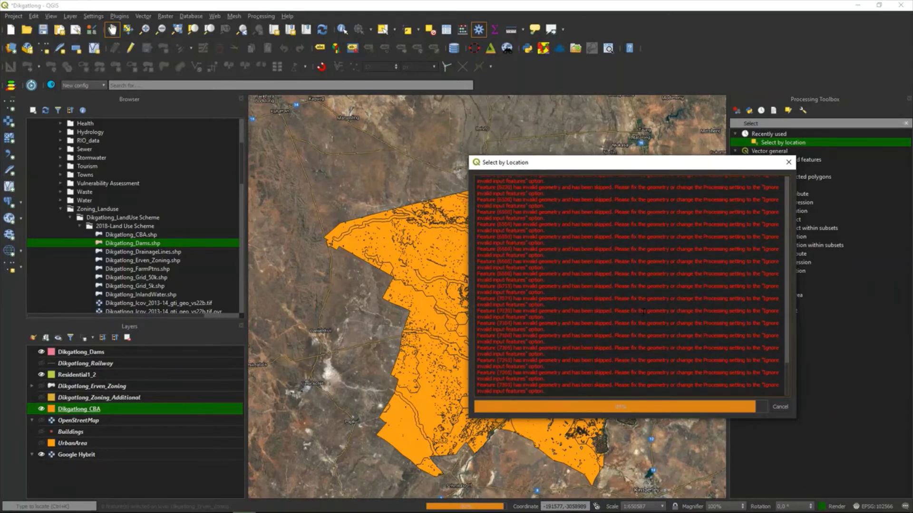
Glance at the MindManager map, return to QGIS, and toggle Dikgatlong_CBA off and on to check for selected dams
key(alt+Tab)
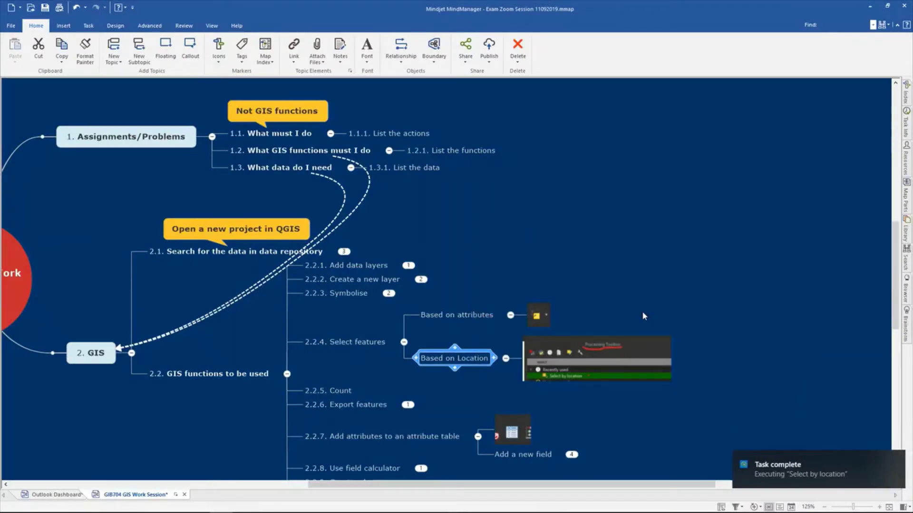
key(alt+Tab)
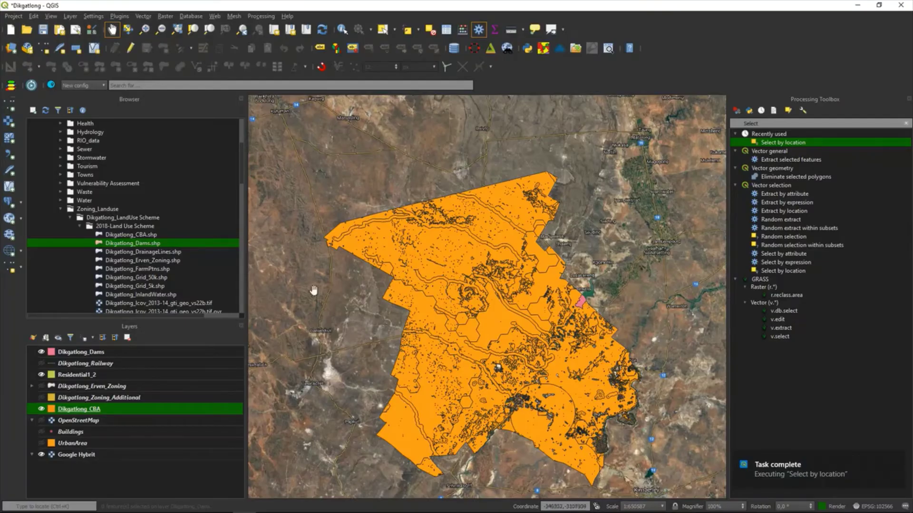
click(40, 408)
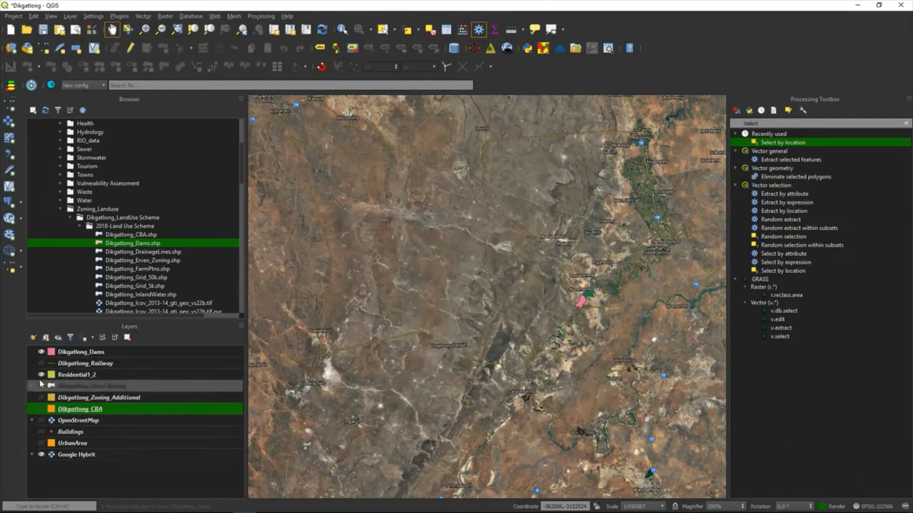
click(40, 409)
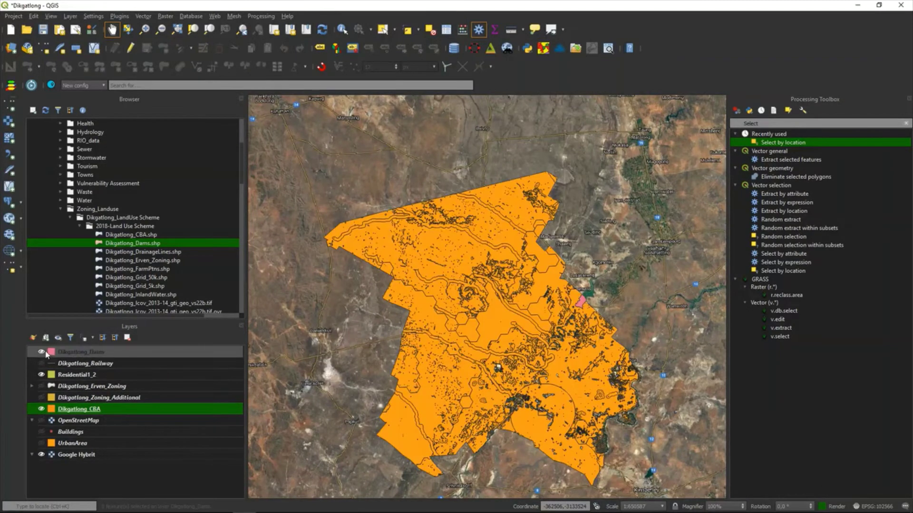
Hide Dikgatlong_Dams and examine how the reservoir at the eastern municipal boundary lies against the Dikgatlong_CBA polygons
click(41, 351)
scroll(565, 309, up, 3)
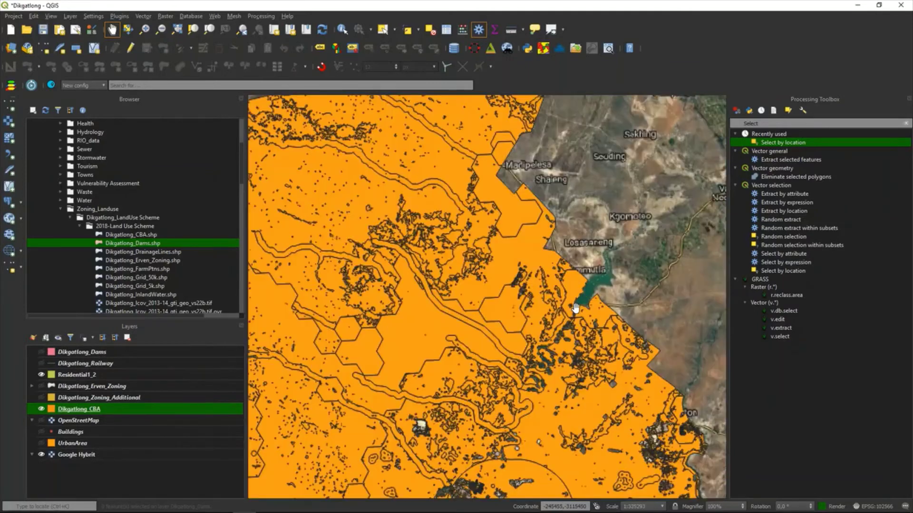
drag(566, 249, 511, 264)
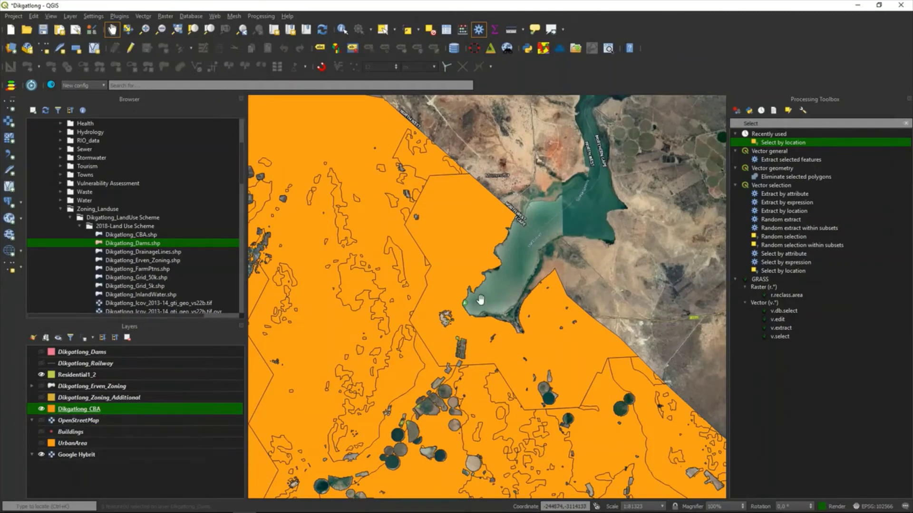
scroll(479, 300, down, 3)
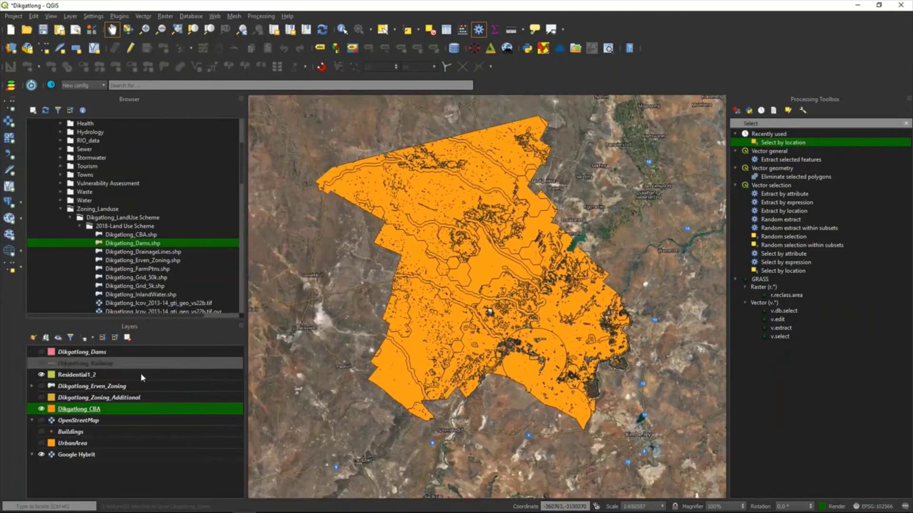
Hide Dikgatlong_CBA, make Buildings the active layer, and look over the rivers and settlements on the satellite imagery
click(42, 410)
click(52, 433)
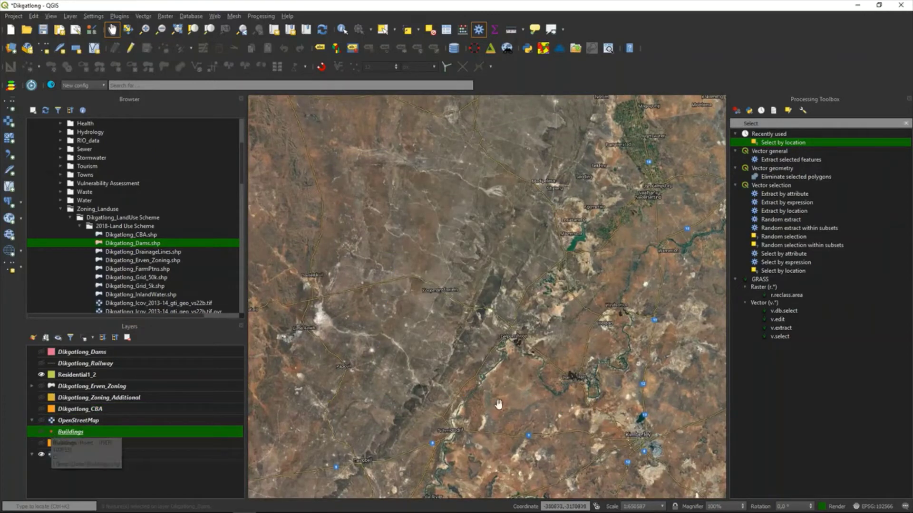
scroll(586, 378, up, 2)
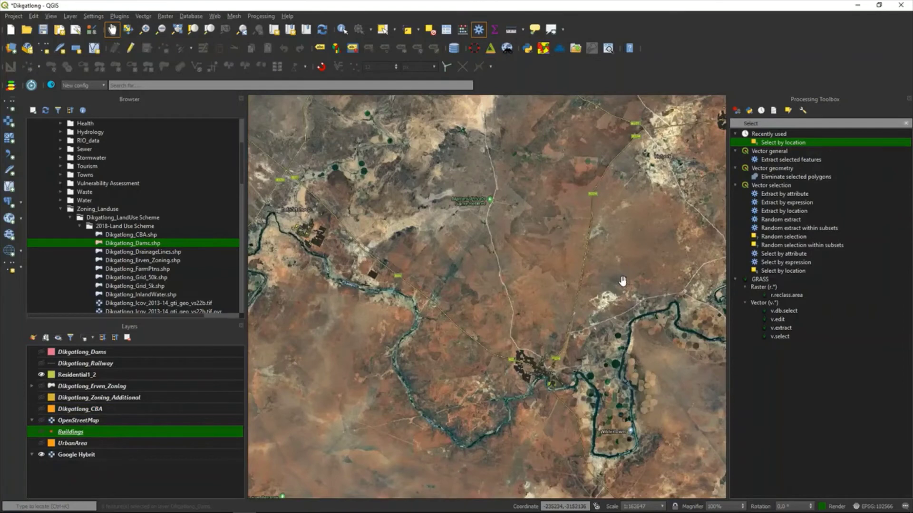
scroll(627, 281, down, 1)
drag(629, 280, 540, 253)
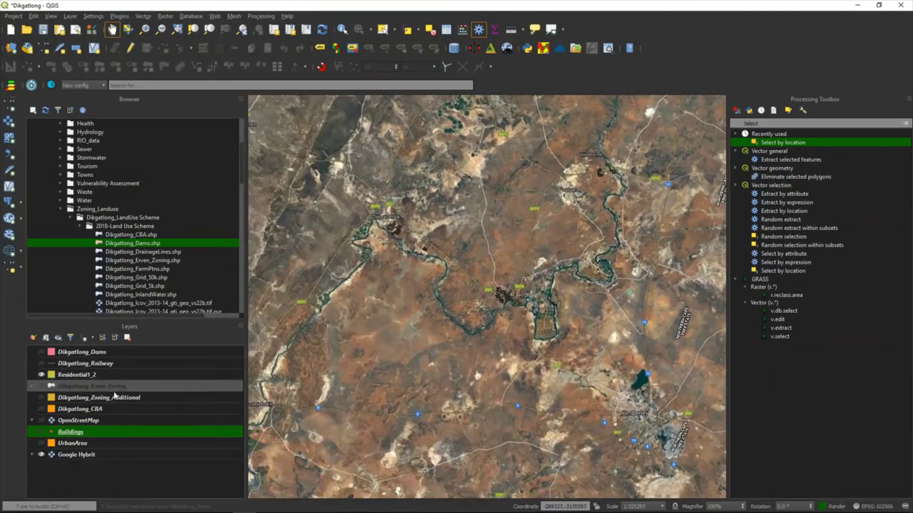
Show the Dikgatlong_Zoning_Additional layer and bring all of its polygons into view
click(42, 399)
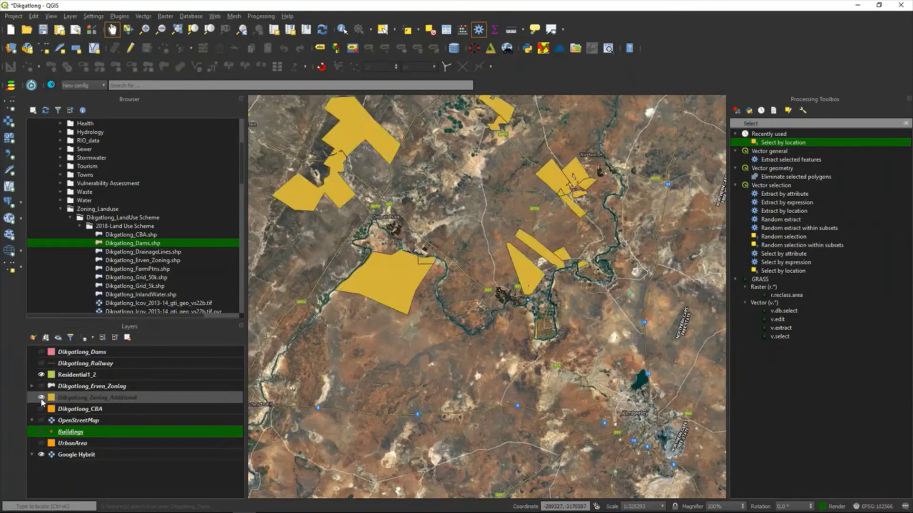
scroll(395, 346, up, 1)
scroll(395, 346, down, 1)
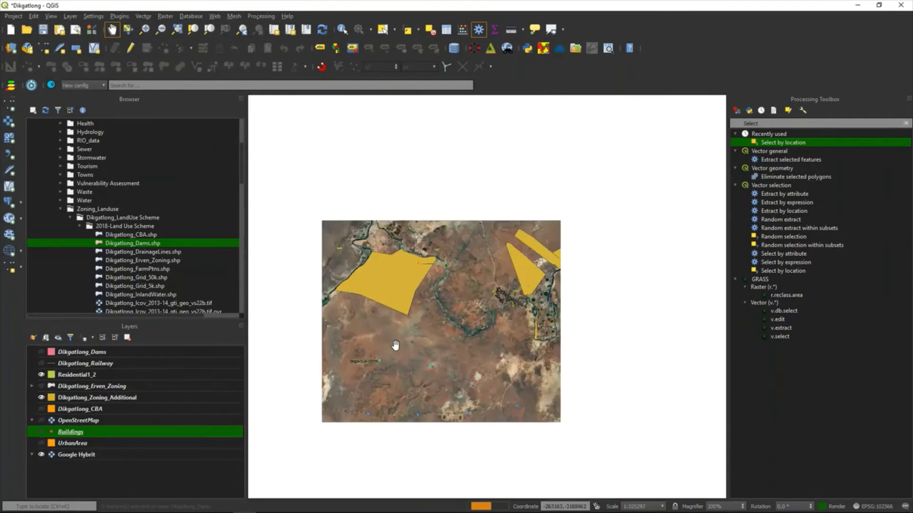
scroll(396, 346, down, 1)
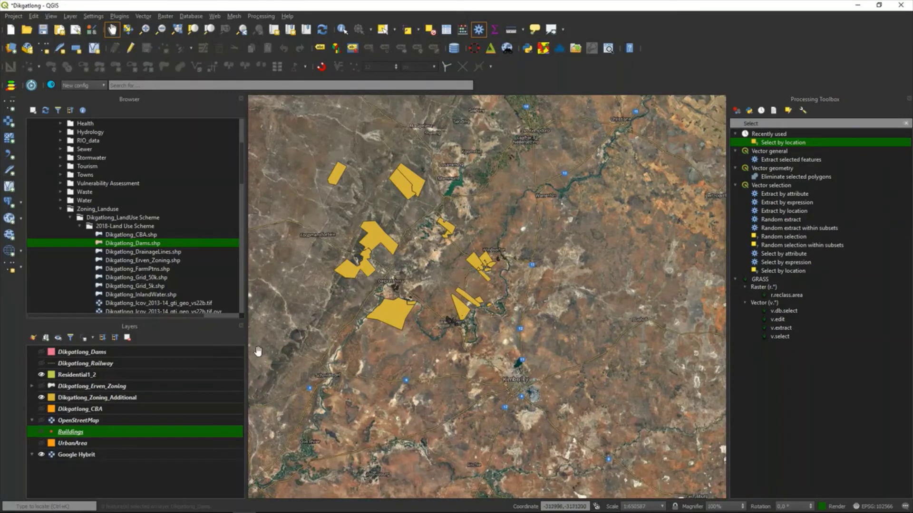
Toggle the Dikgatlong_Zoning_Additional layer off and on to see which polygons it contributes to the map
drag(199, 355, 43, 377)
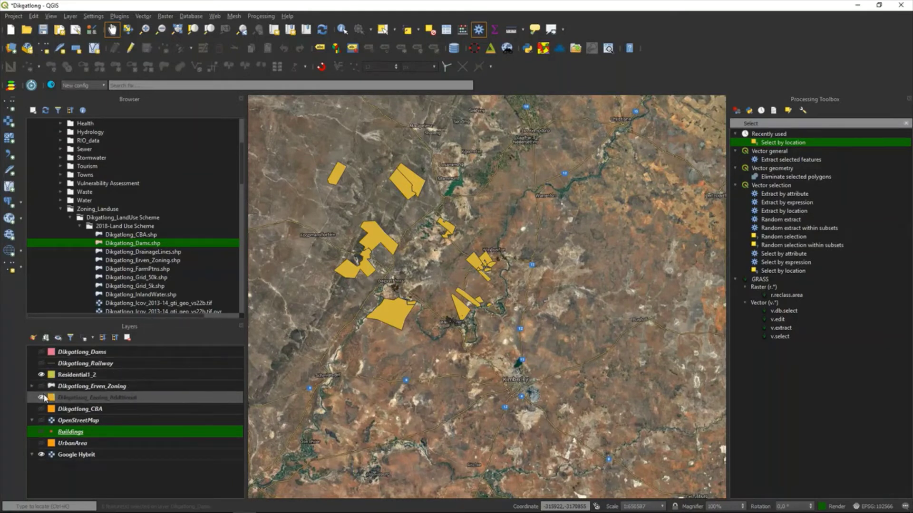
click(41, 398)
click(41, 398)
click(41, 398)
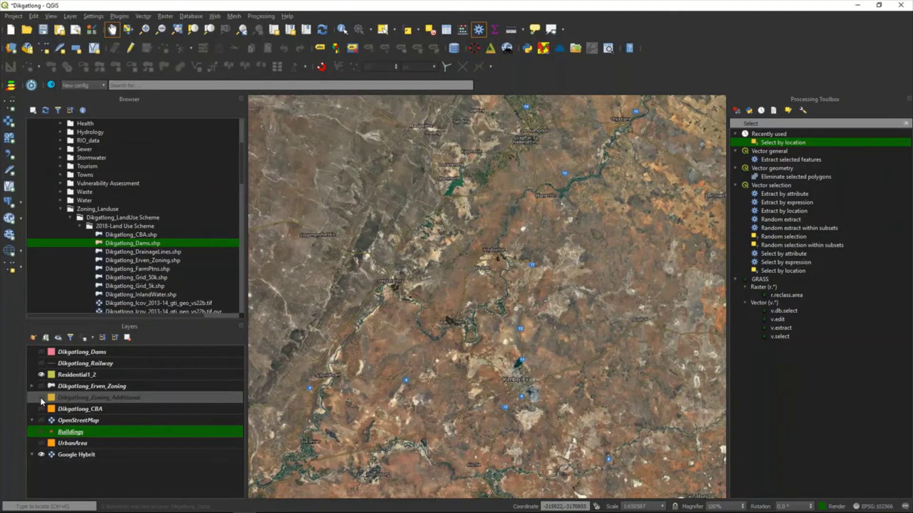
click(42, 398)
click(42, 398)
click(41, 398)
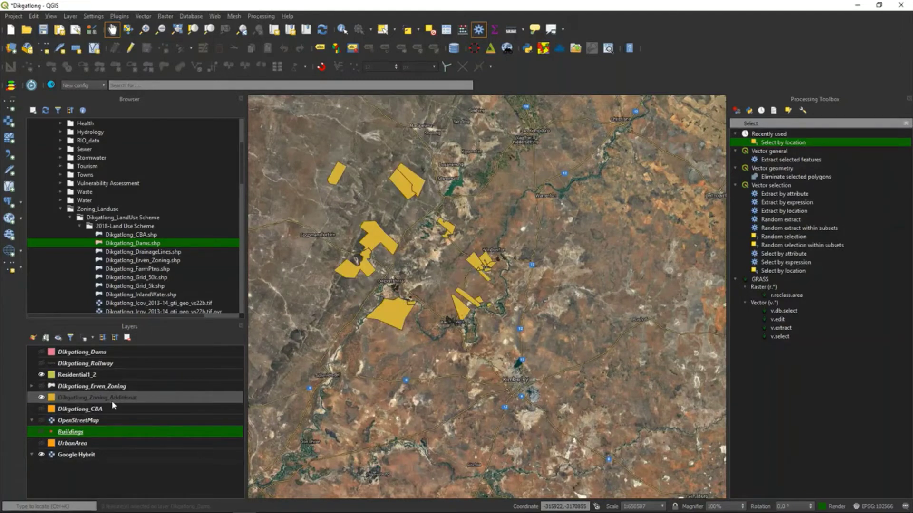
Compare the Residential1_2 and Dikgatlong_Zoning_Additional layers near the Vaal River by toggling their visibility
scroll(489, 285, up, 3)
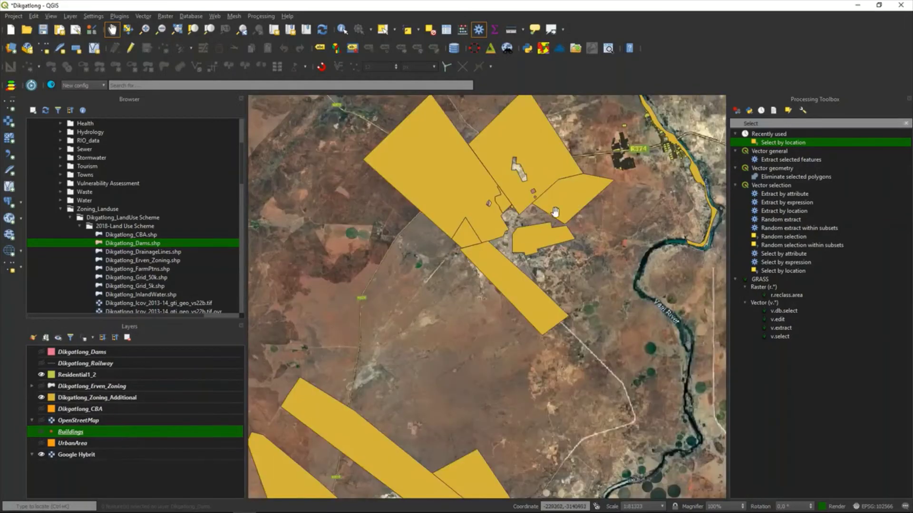
scroll(527, 257, up, 1)
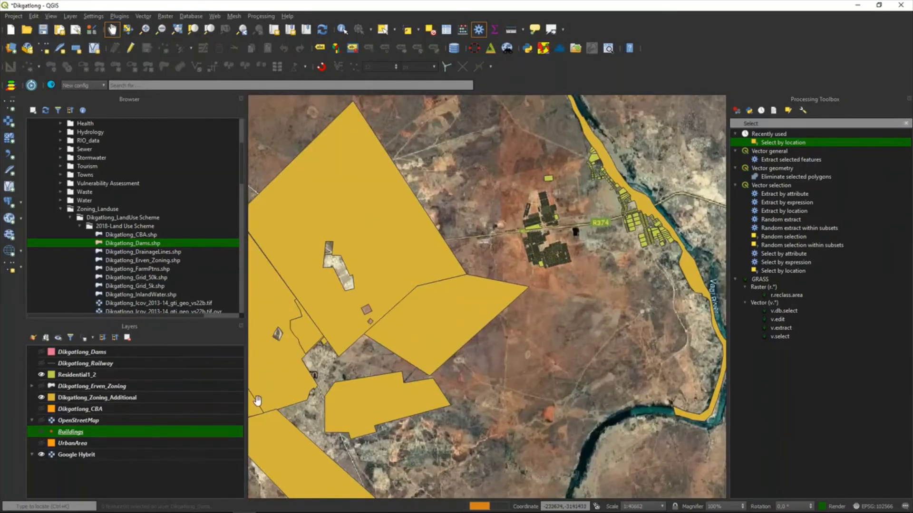
click(42, 375)
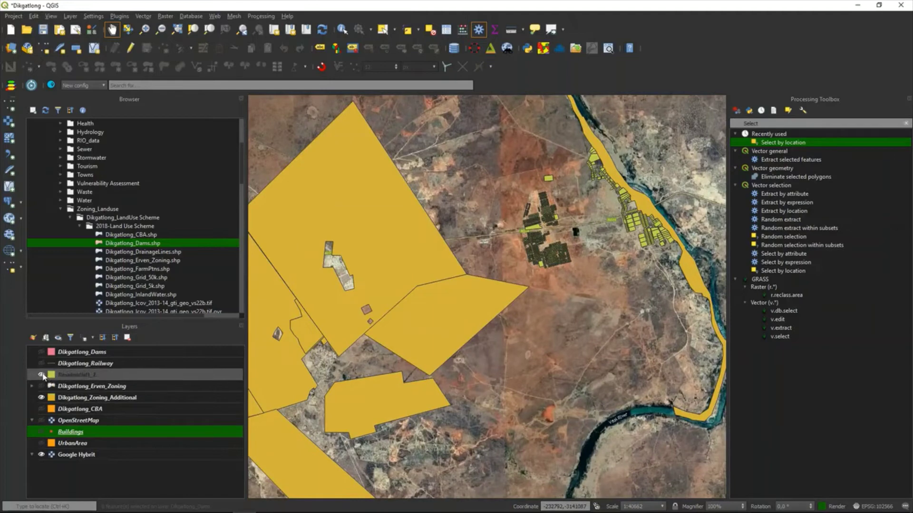
click(42, 375)
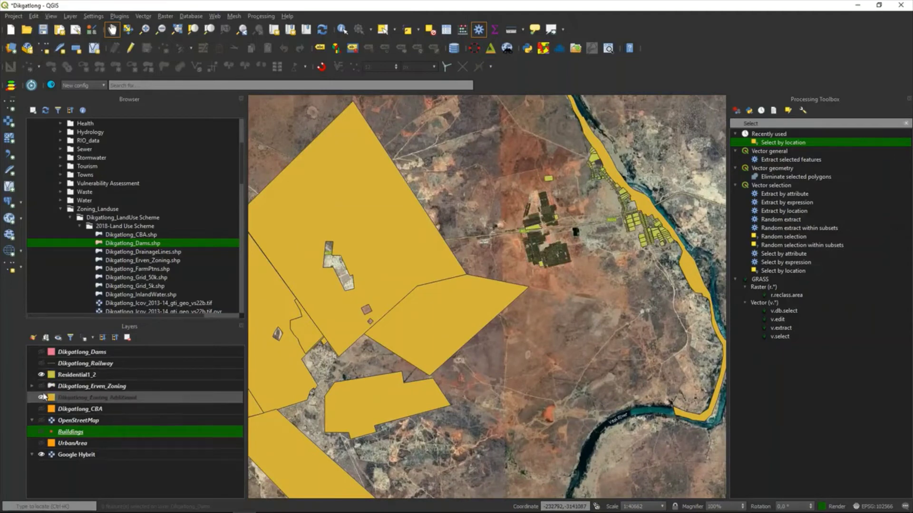
click(41, 398)
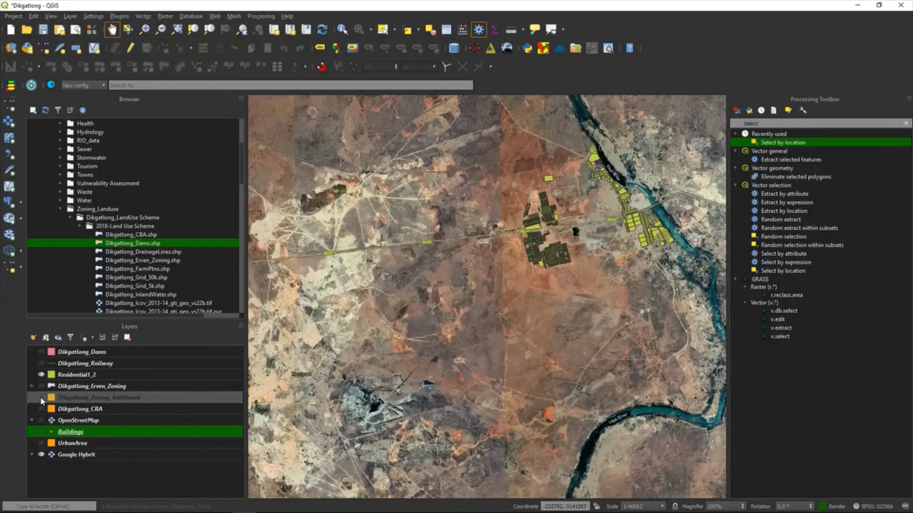
click(42, 398)
click(41, 398)
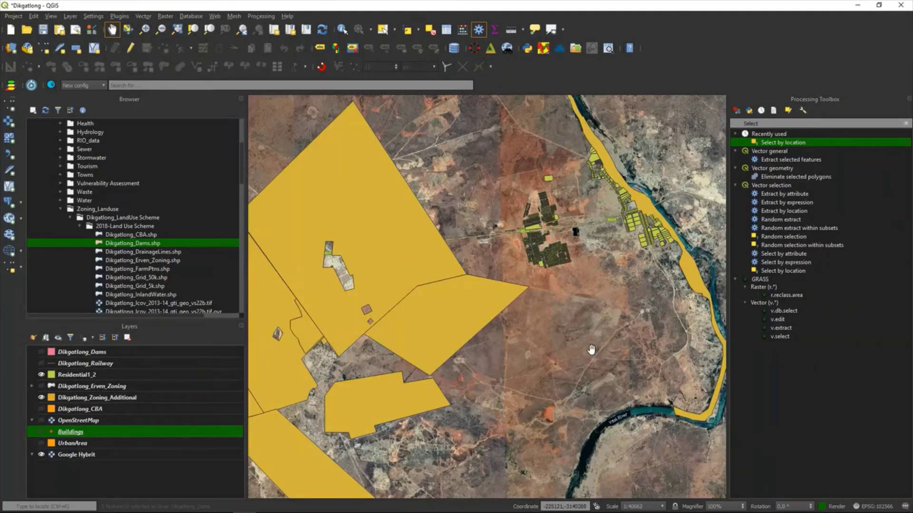
Run Select by Location on Residential1_2 for features that intersect Dikgatlong_Zoning_Additional, creating a new selection
click(113, 398)
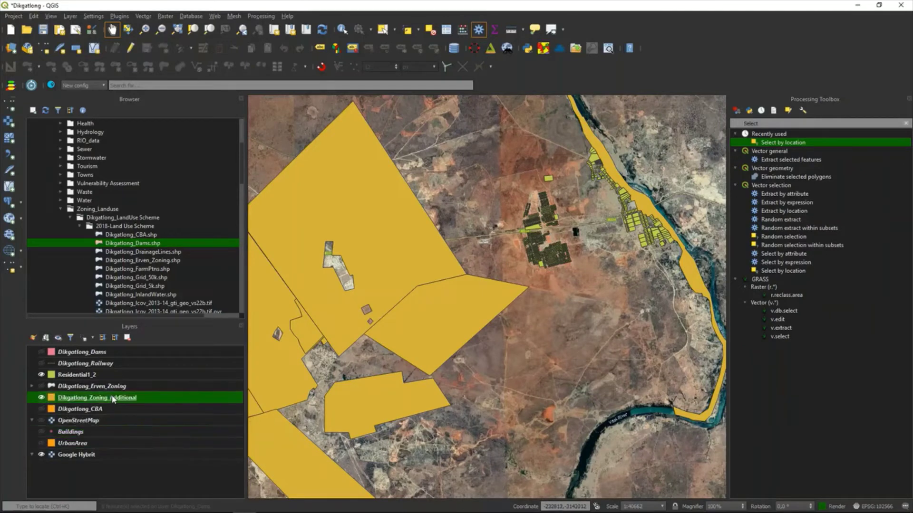
double_click(797, 143)
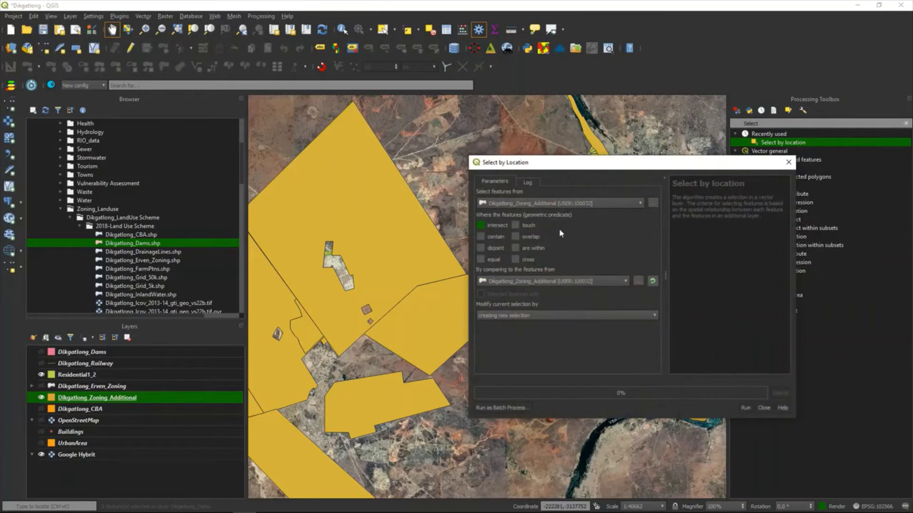
click(552, 203)
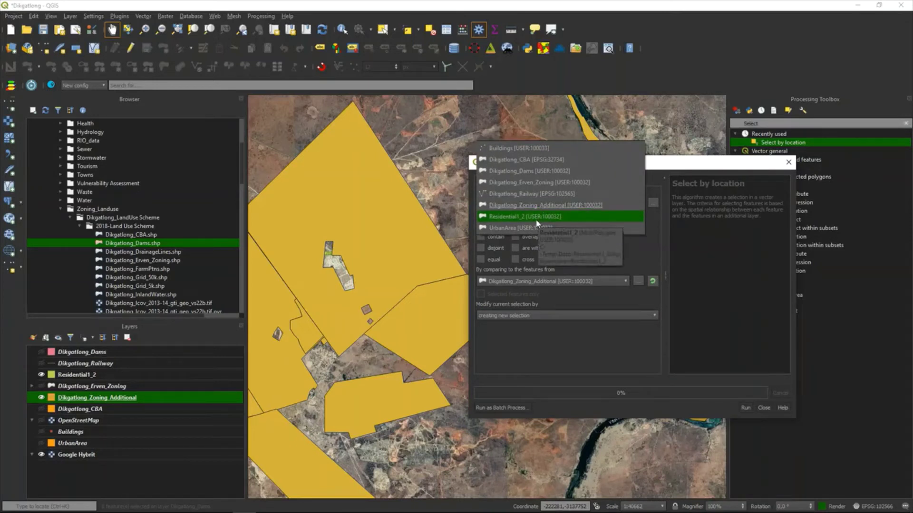
click(538, 222)
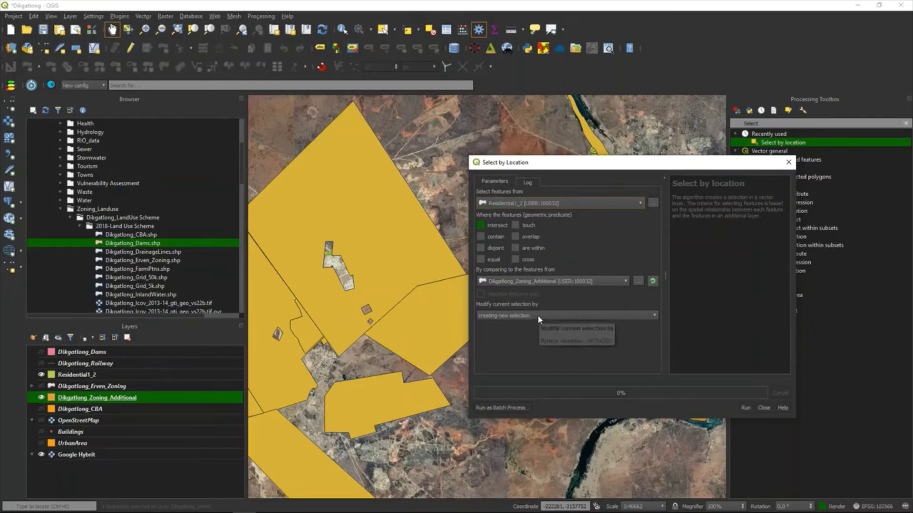
click(745, 408)
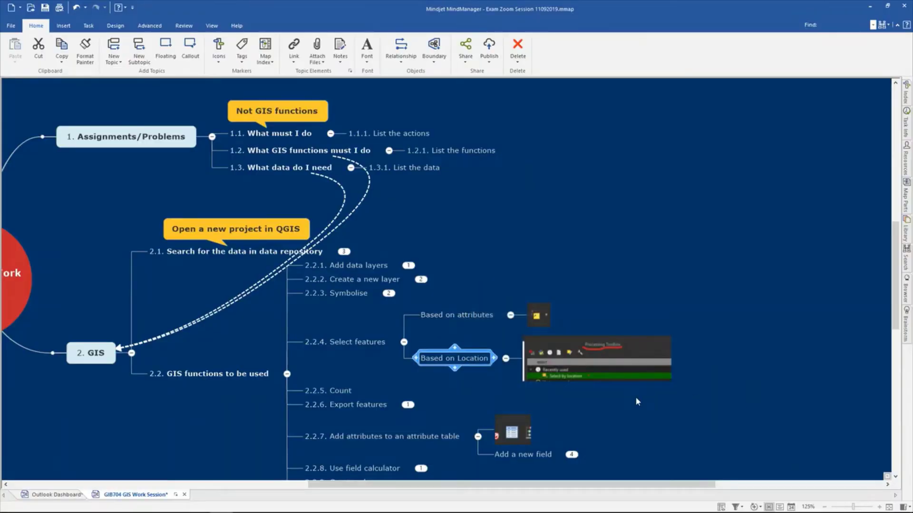
Return to QGIS and examine the selected residential parcels along the Vaal River
key(alt+Tab)
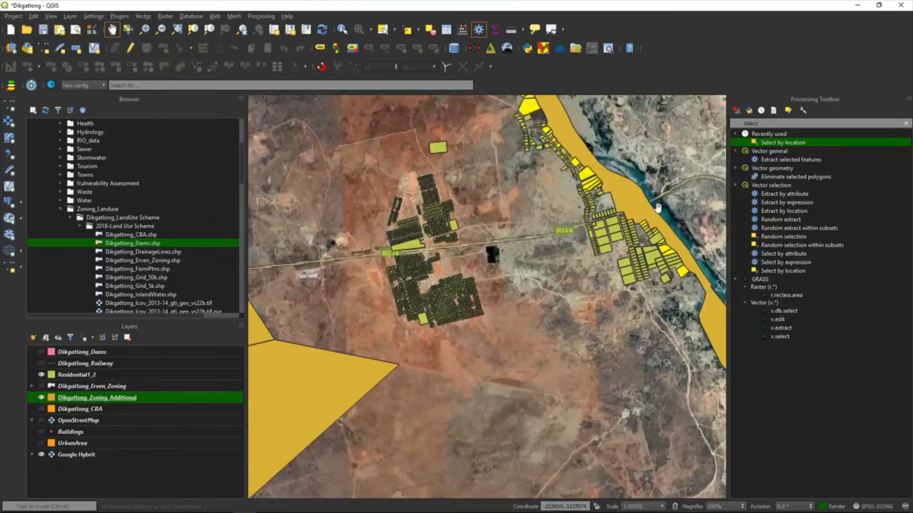
scroll(658, 208, up, 1)
drag(556, 195, 556, 321)
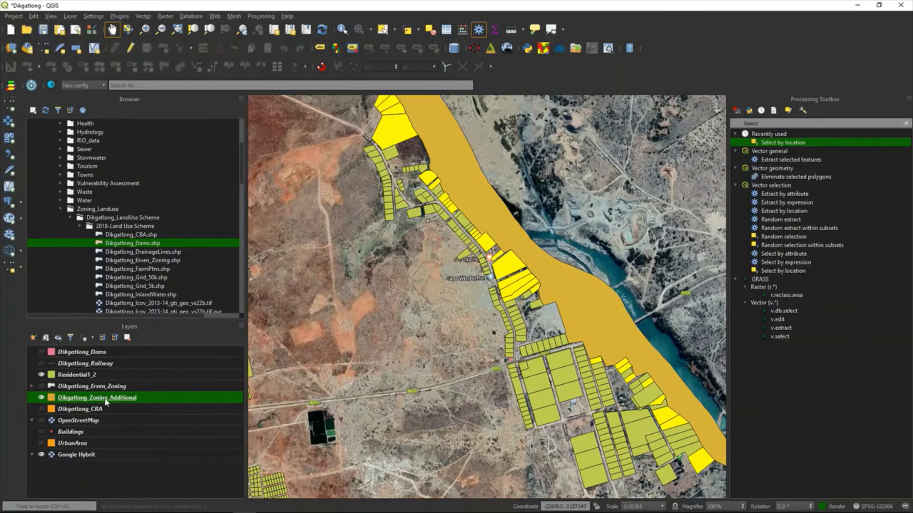
Move Dikgatlong_Zoning_Additional above Residential1_2 in the layer order and toggle its visibility to check the selected parcels beneath it
drag(107, 398, 106, 370)
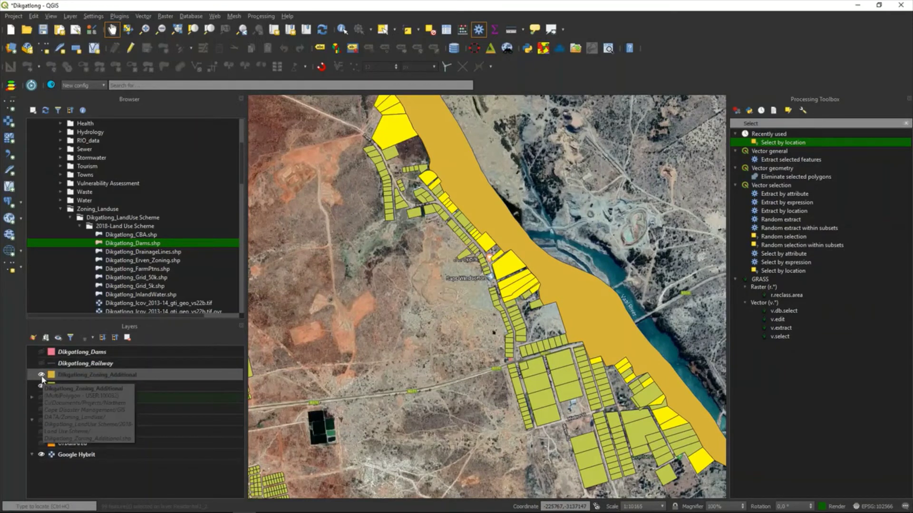
click(42, 376)
click(41, 375)
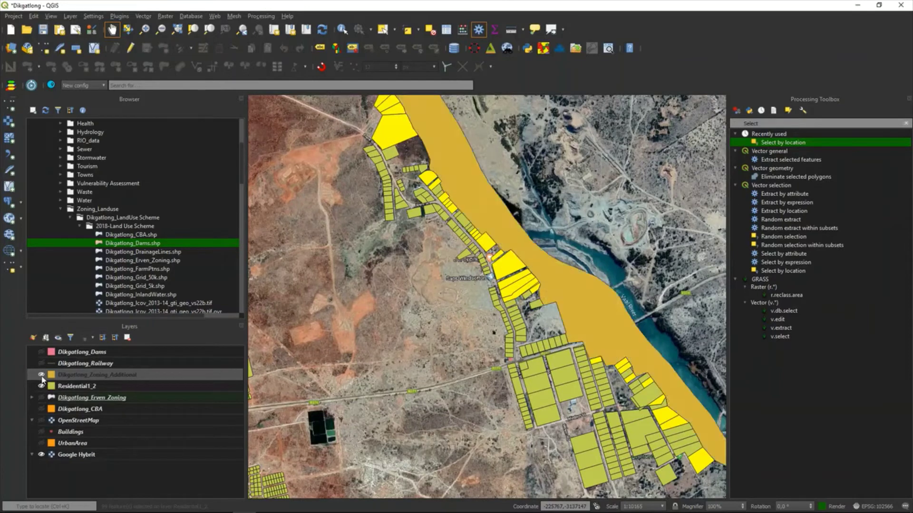
click(41, 375)
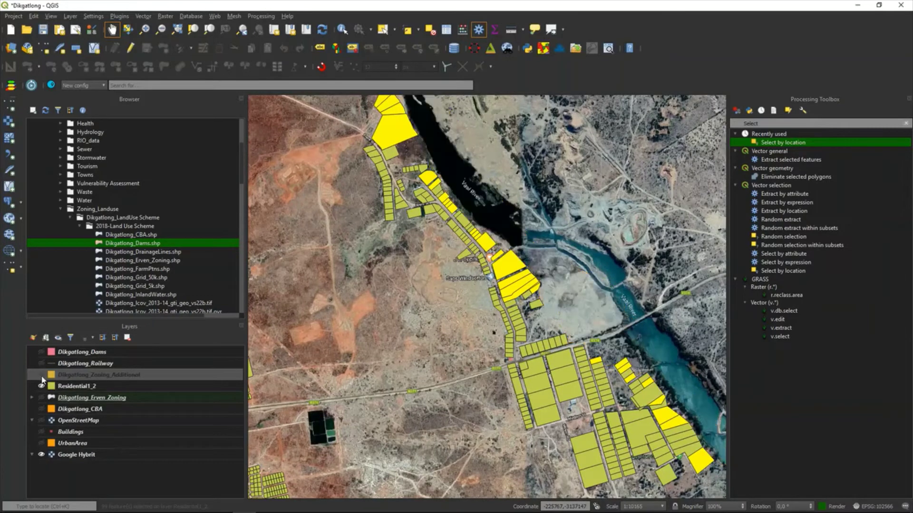
click(41, 375)
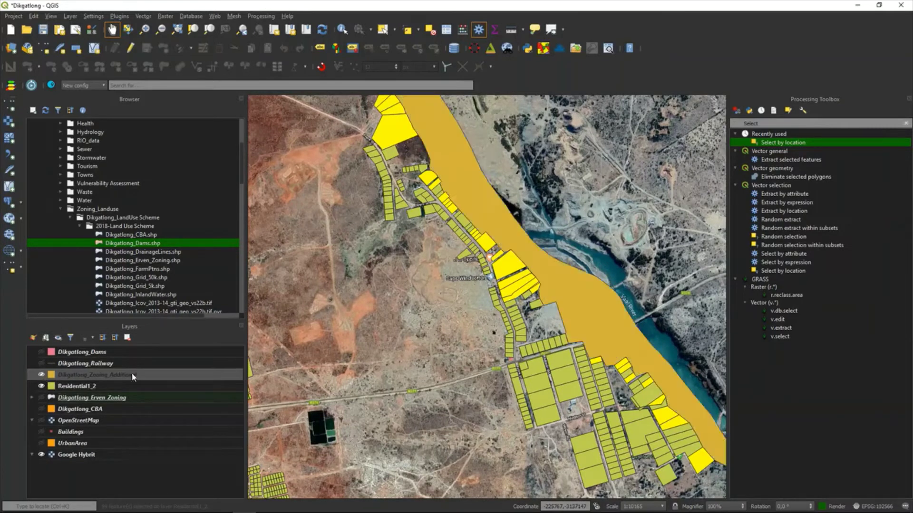
Run Select by Location on Residential1_2 for features that intersect Dikgatlong_Erven_Zoning, creating a new selection, and return to the map
double_click(791, 143)
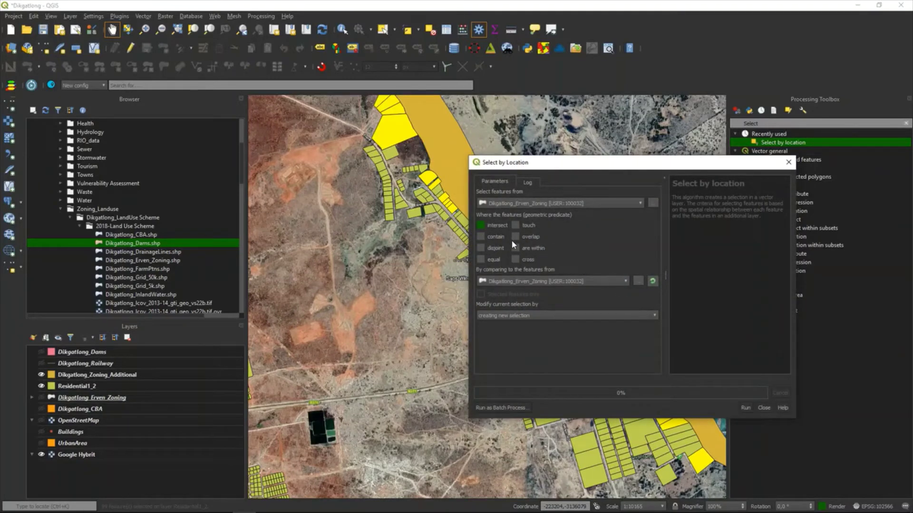
click(510, 203)
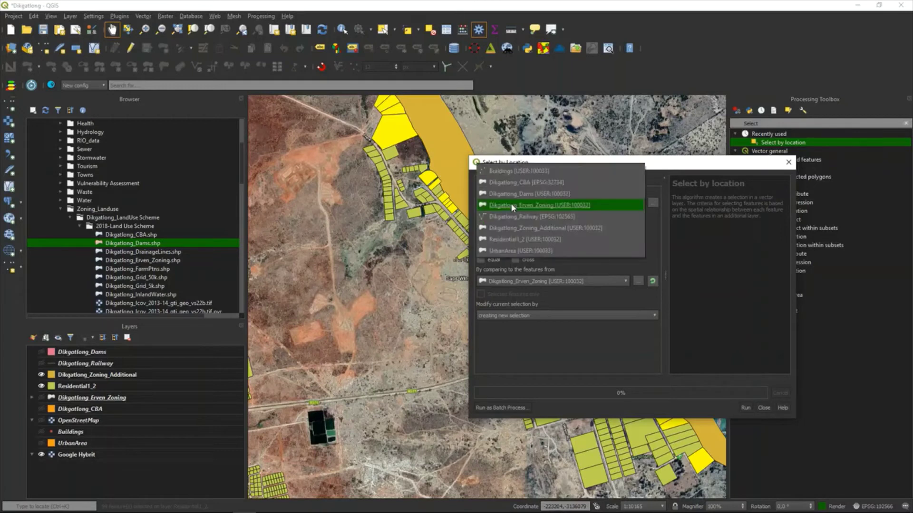
click(525, 240)
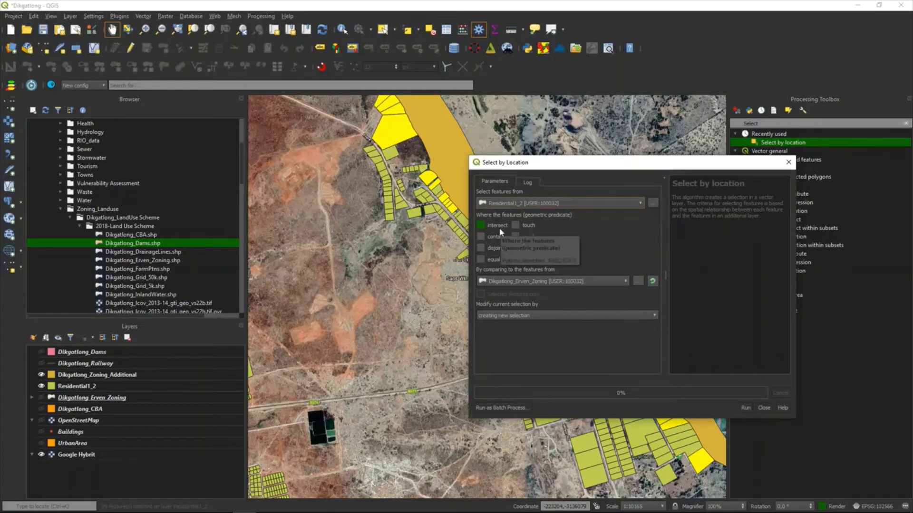
click(745, 408)
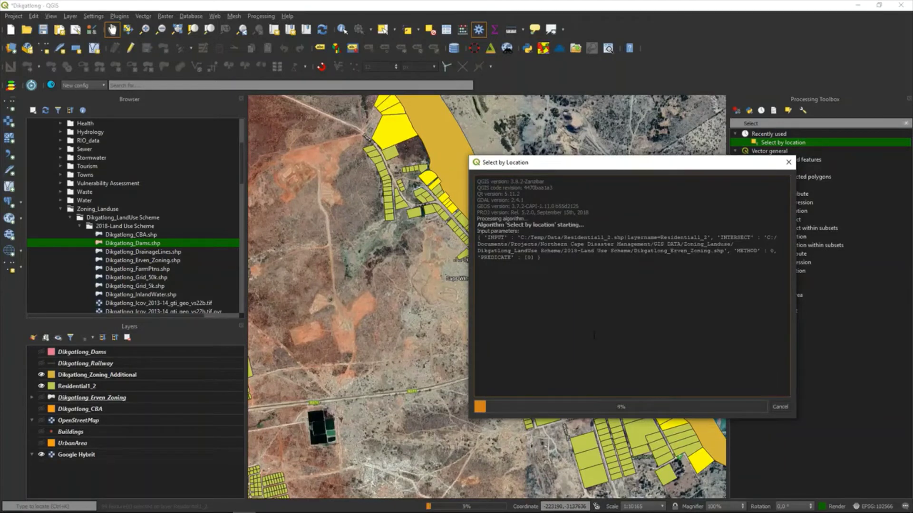
key(alt+Tab)
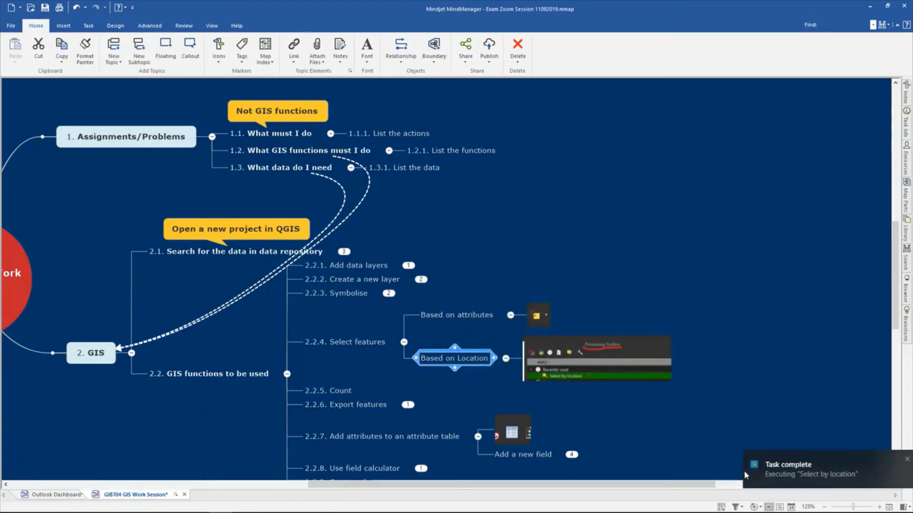
key(alt+Tab)
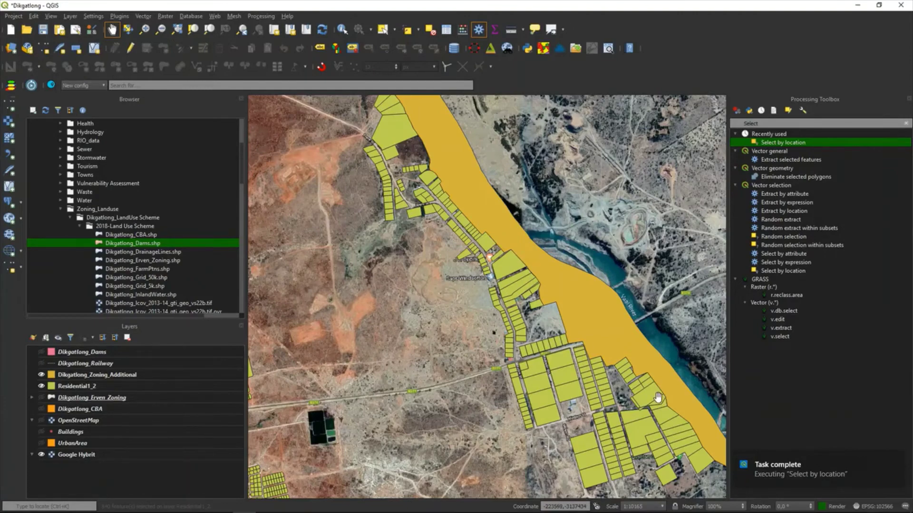
Switch to the MindManager work session map, collapse the Select features branch, and review the Export features subtopic
key(alt+Tab)
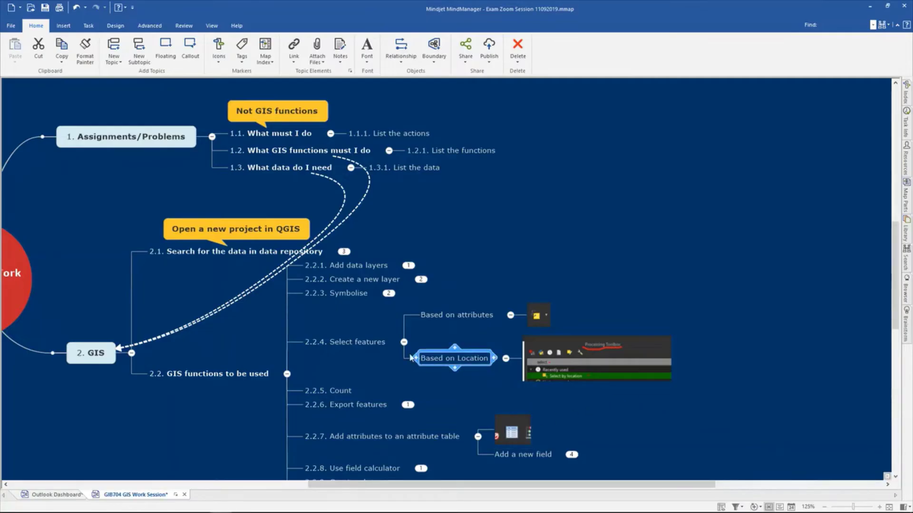
click(403, 342)
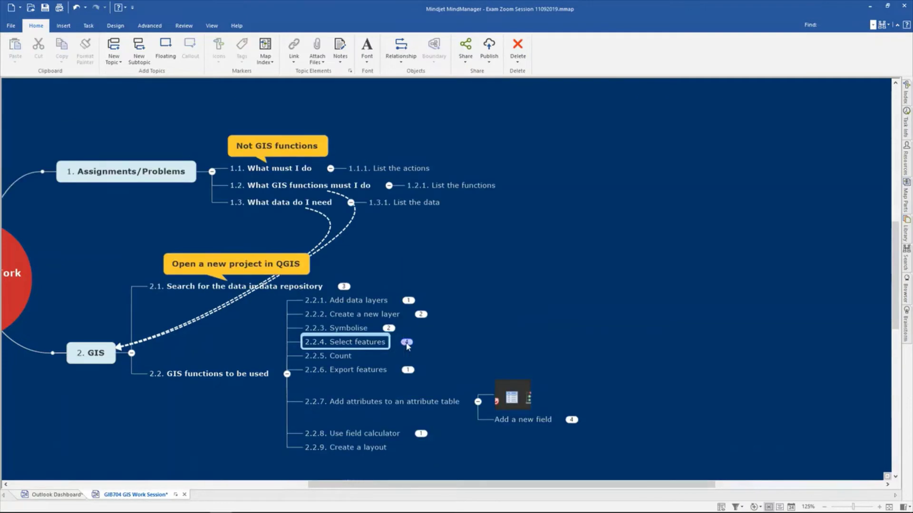
click(381, 370)
click(407, 371)
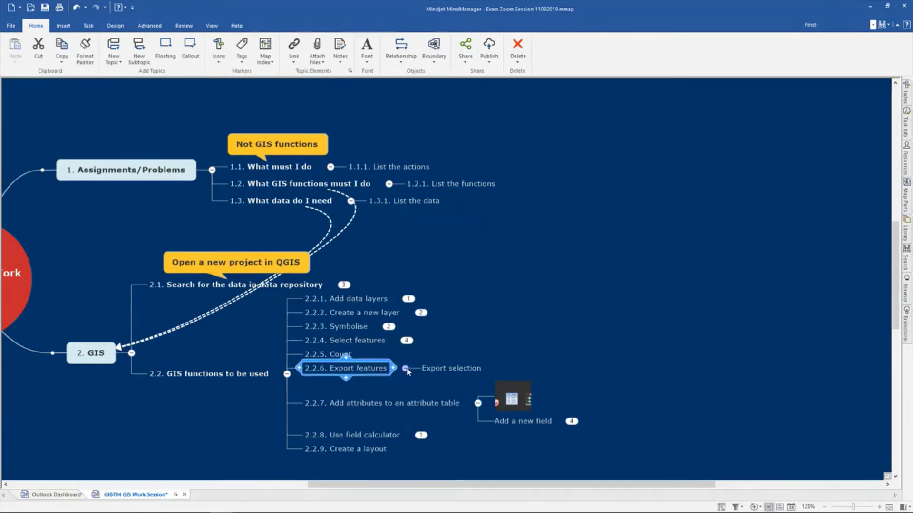
click(406, 369)
Expand the Add a new field branch under Add attributes to an attribute table, including its Add subtopic
click(380, 401)
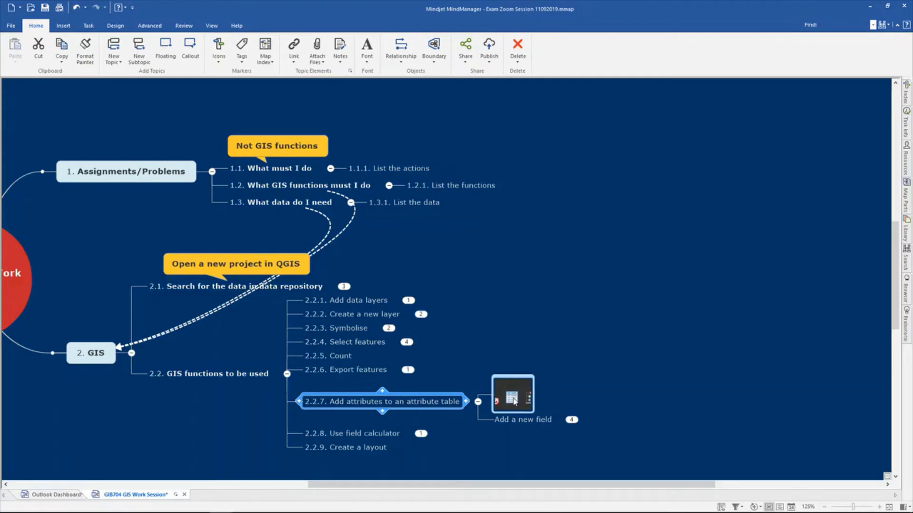
click(571, 420)
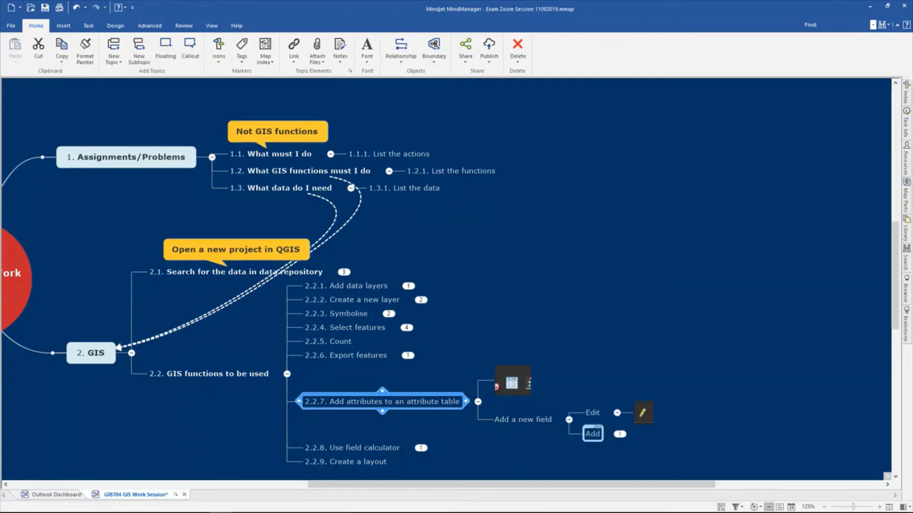
click(642, 413)
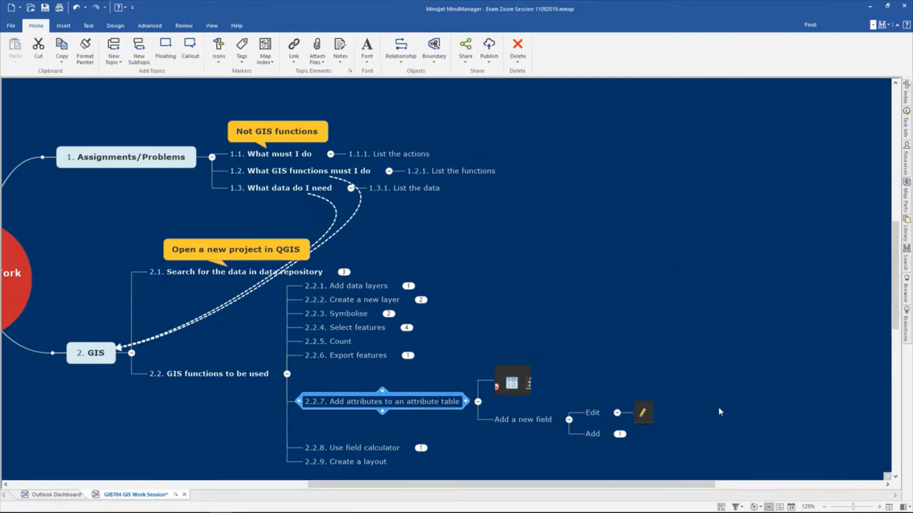
click(619, 434)
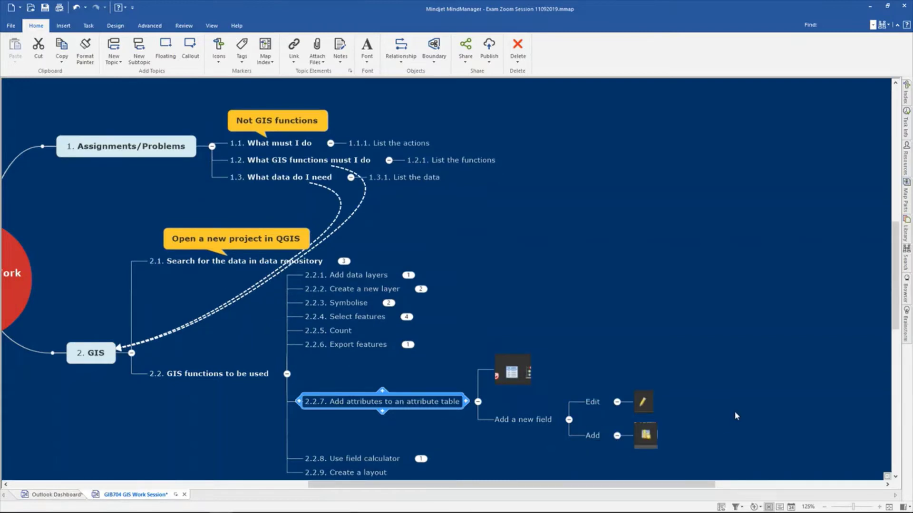
Switch back to QGIS and hide the Dikgatlong_Zoning_Additional layer
key(alt+Tab)
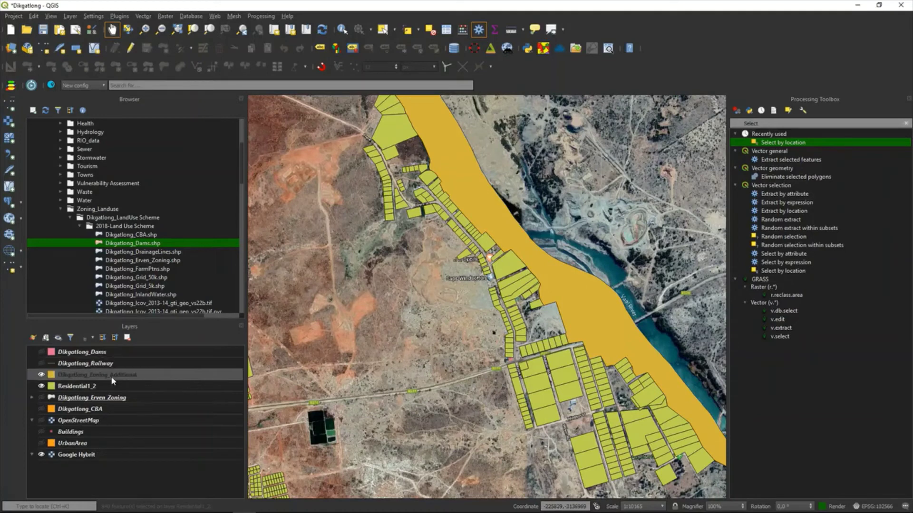
click(40, 376)
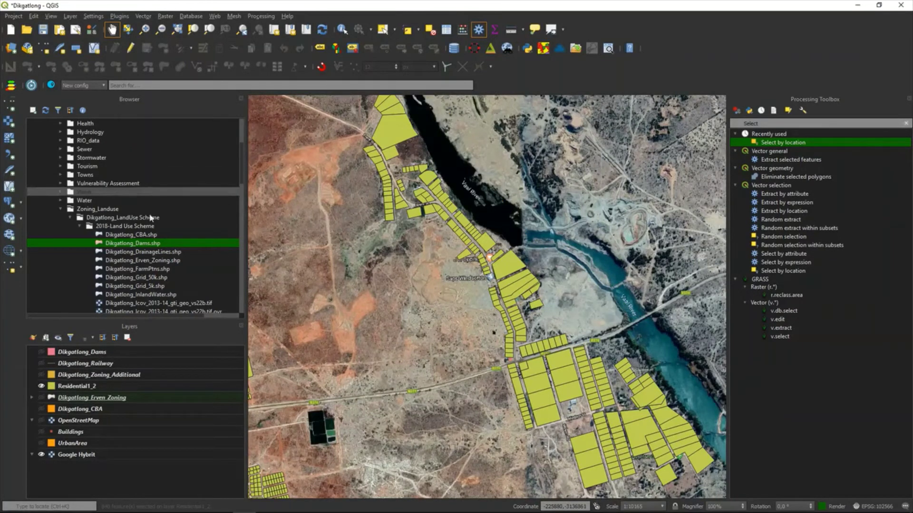
Make Residential1_2 the active layer and select the cluster of large parcels beside the river bend on the map
click(96, 389)
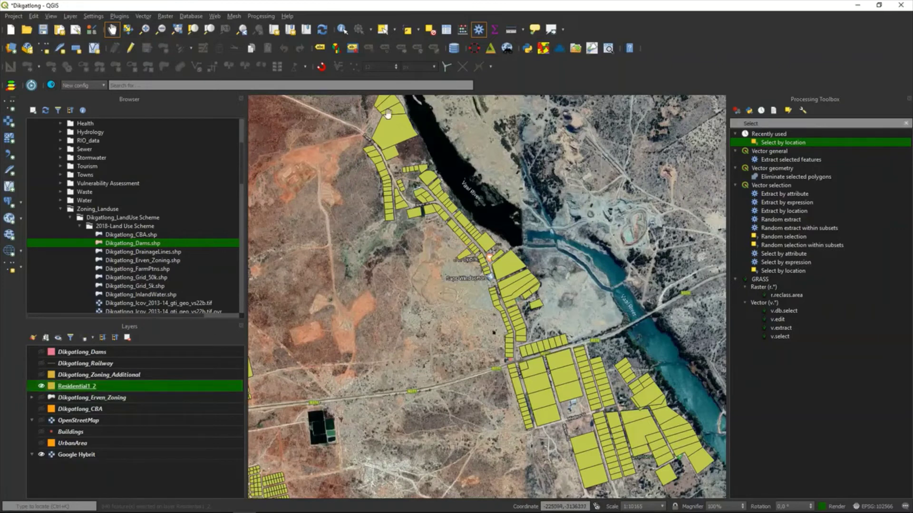
click(383, 29)
drag(511, 249, 540, 288)
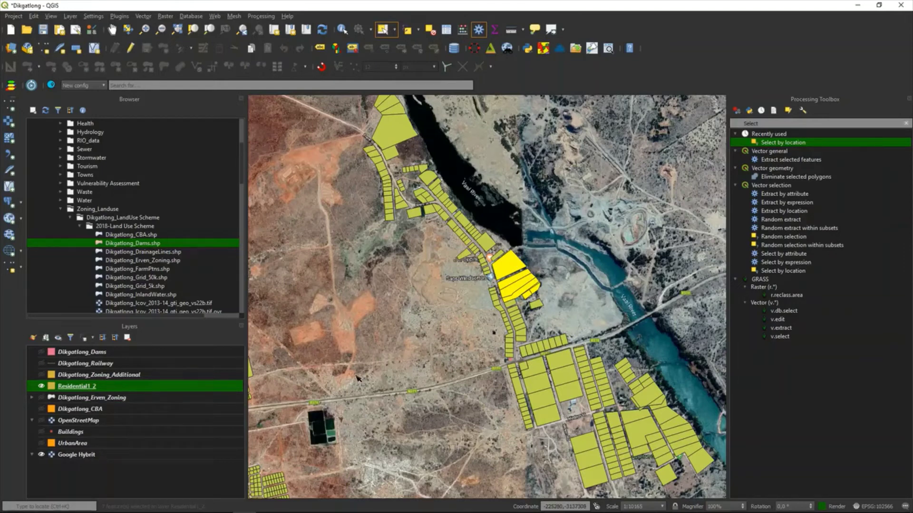
right_click(110, 393)
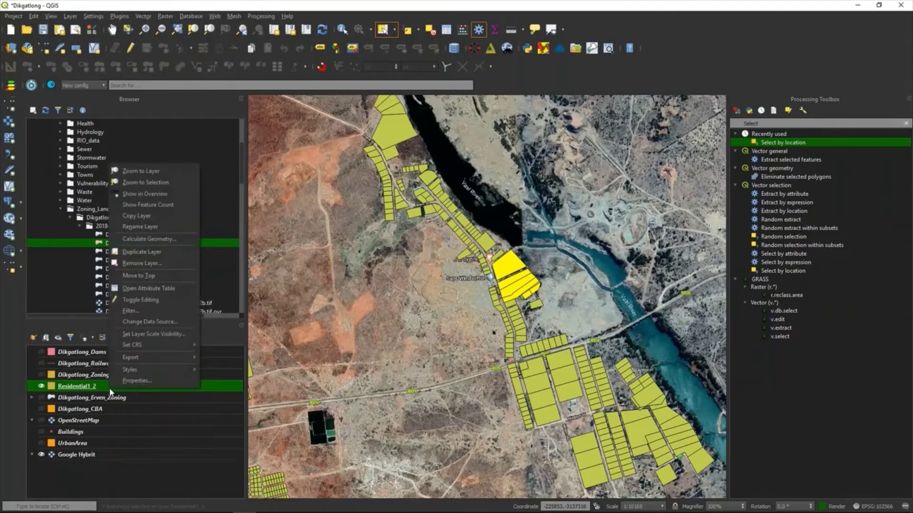
click(149, 251)
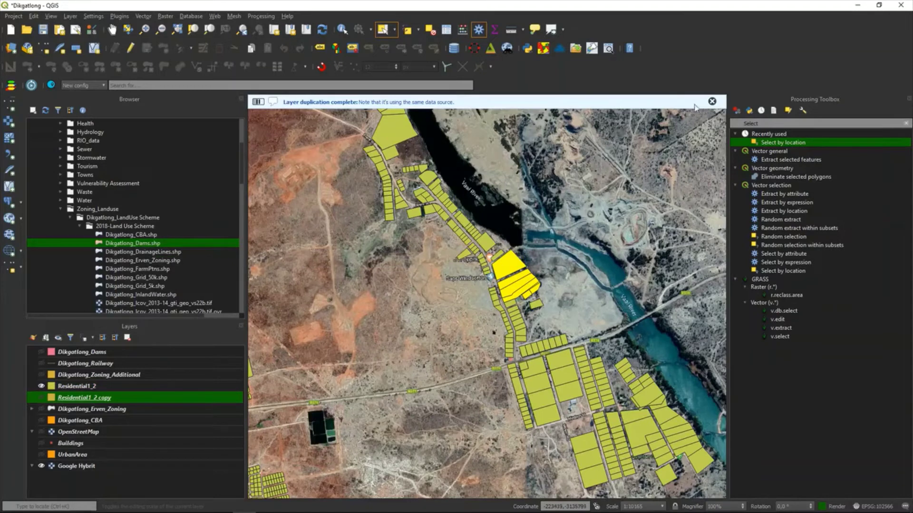
click(711, 101)
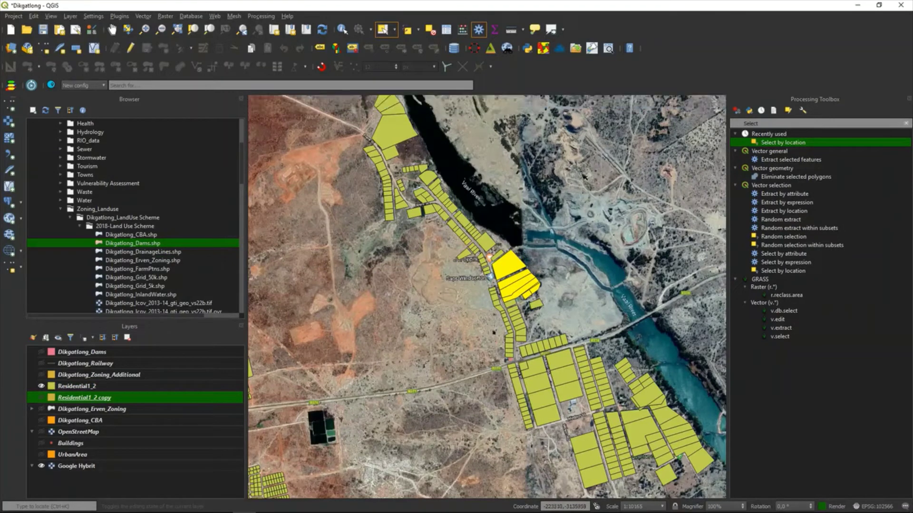
right_click(95, 402)
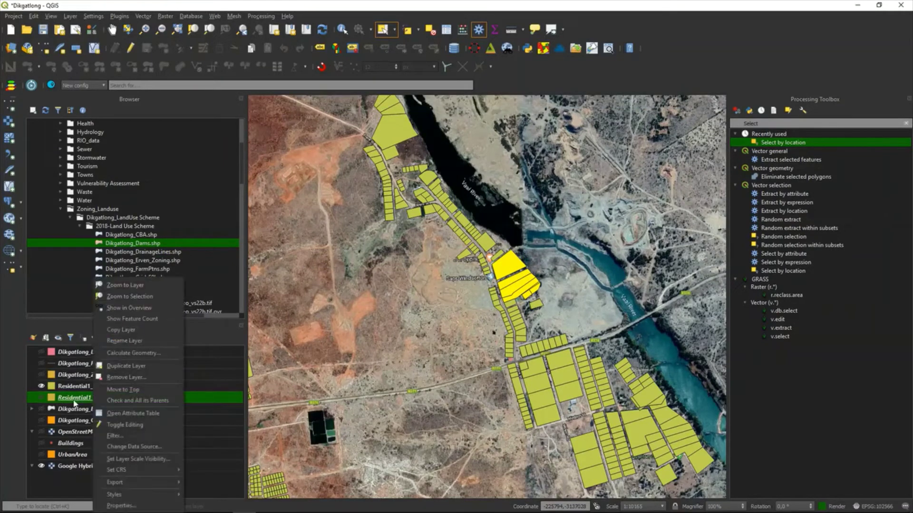
click(130, 378)
click(473, 268)
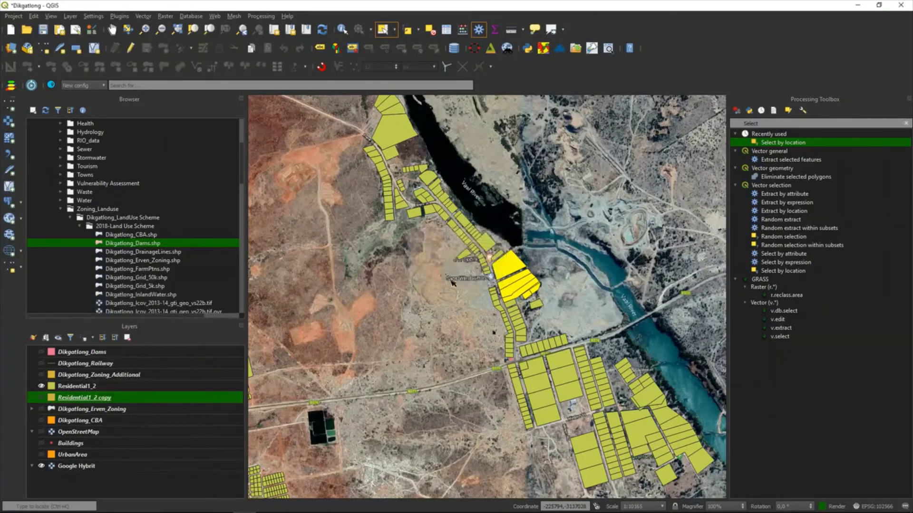
Open the Residential1_2 attribute table, bring the selected records to the top, and show its last columns
right_click(82, 386)
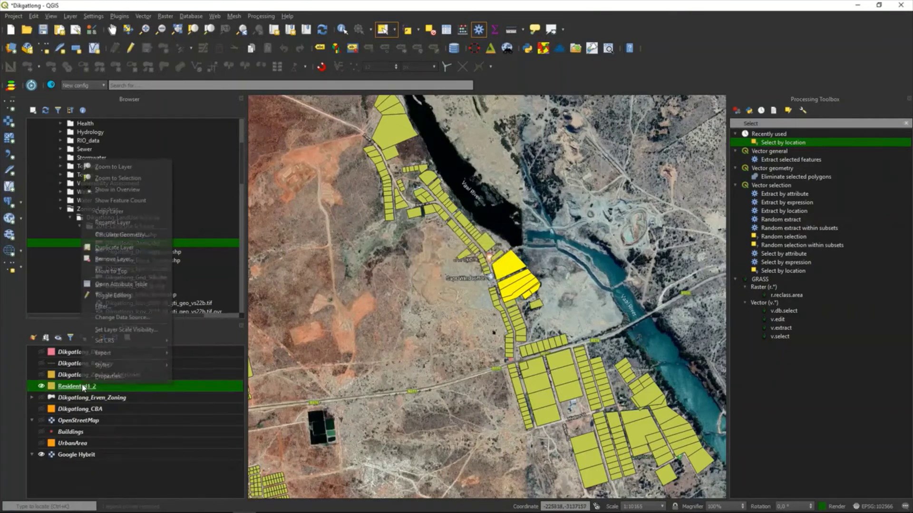
click(124, 285)
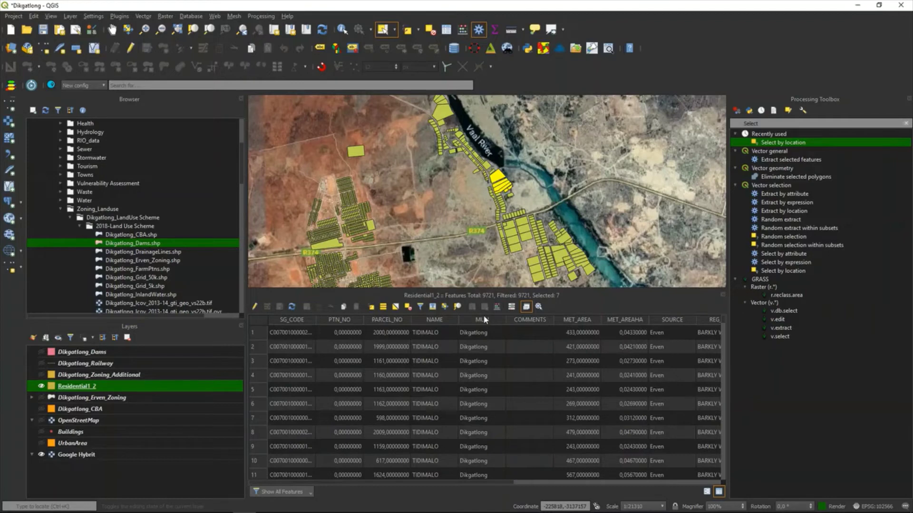
click(432, 307)
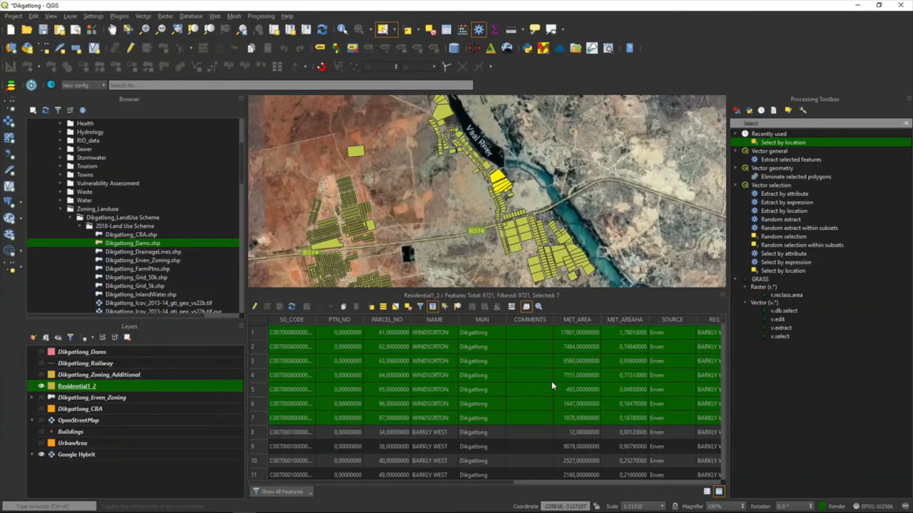
drag(496, 483, 722, 487)
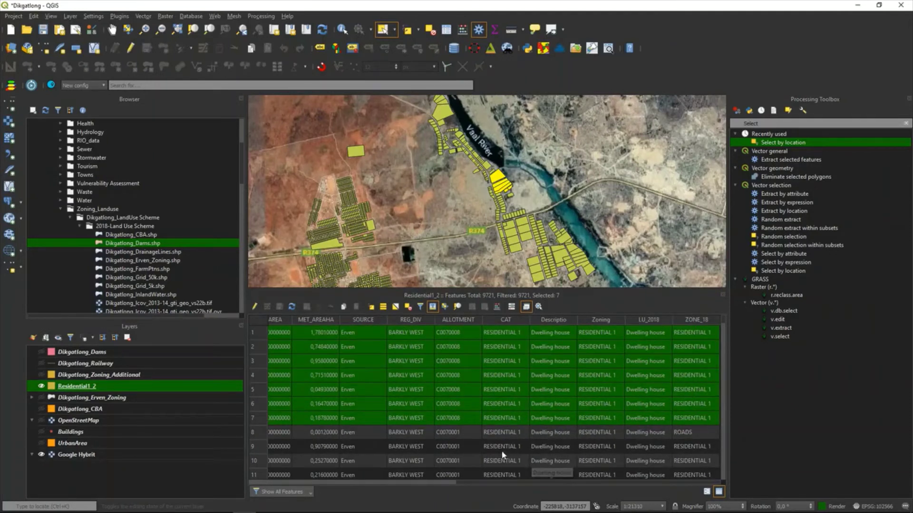
Enable editing on Residential1_2 and add a whole number (integer) field named Additional
click(255, 308)
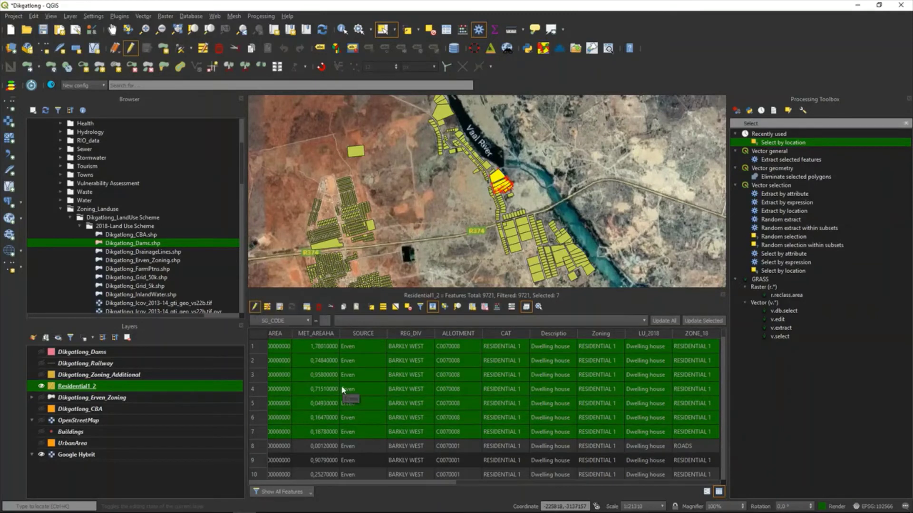
click(472, 308)
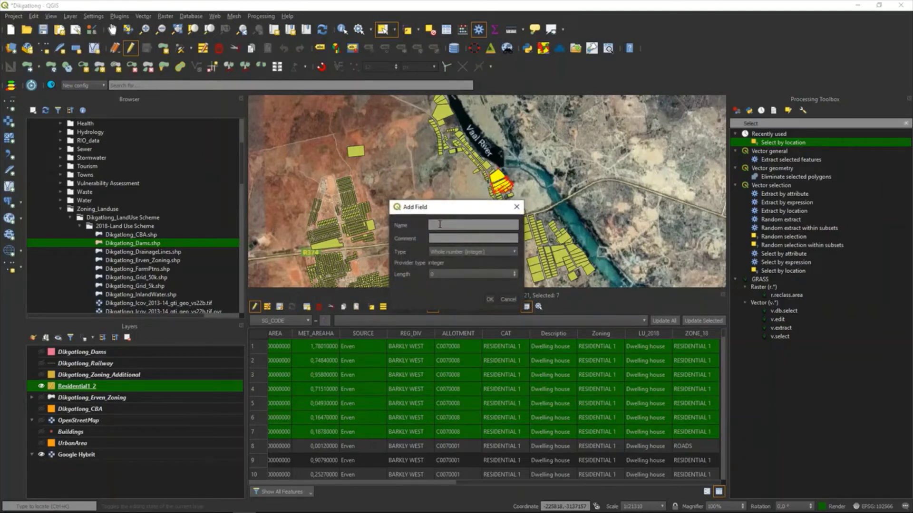
text(Additional)
click(489, 300)
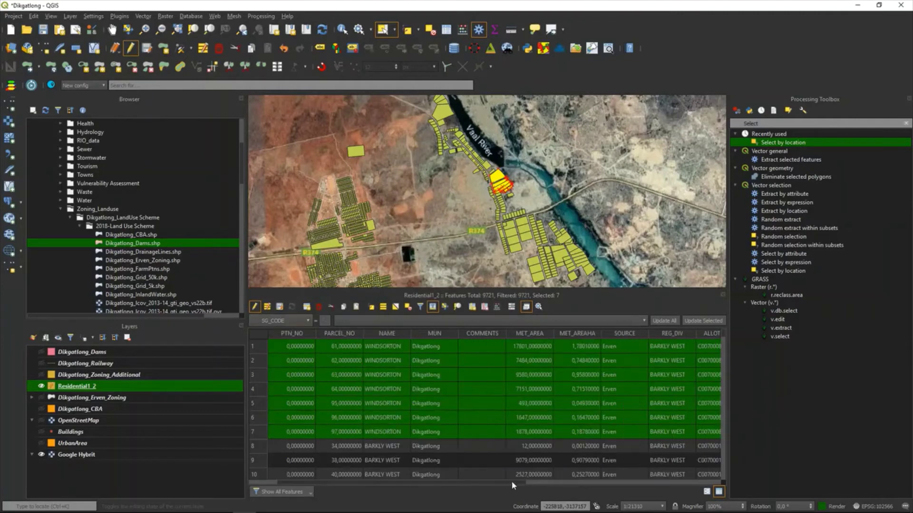
drag(510, 483, 675, 484)
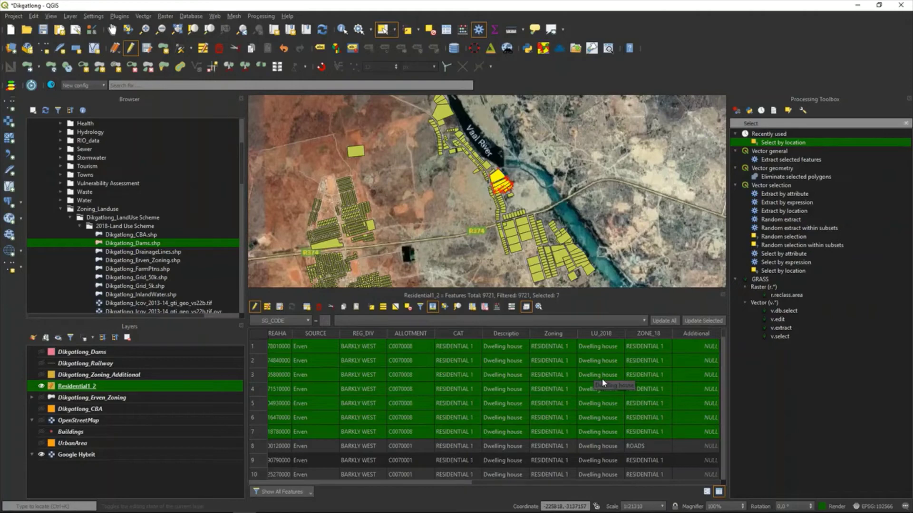
Use the field calculator to update the existing Additional field to 1 for only the selected features, and check the records
click(497, 308)
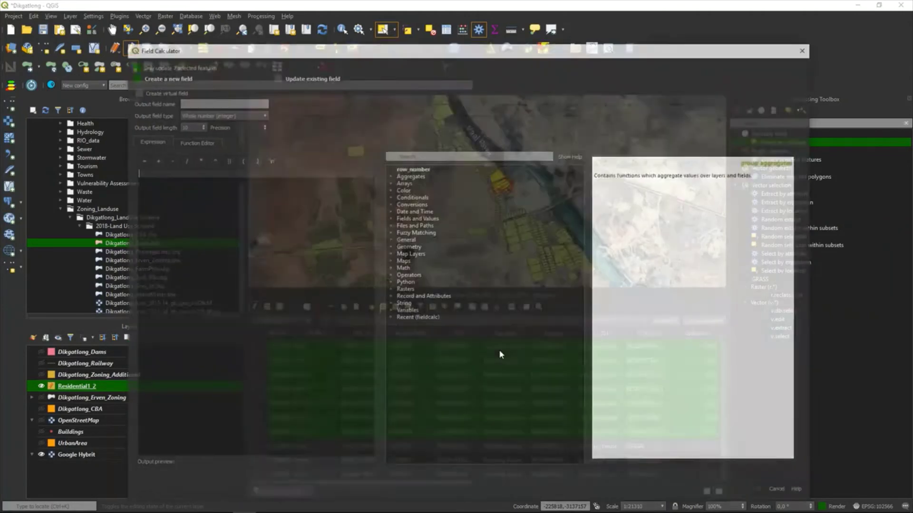
click(275, 76)
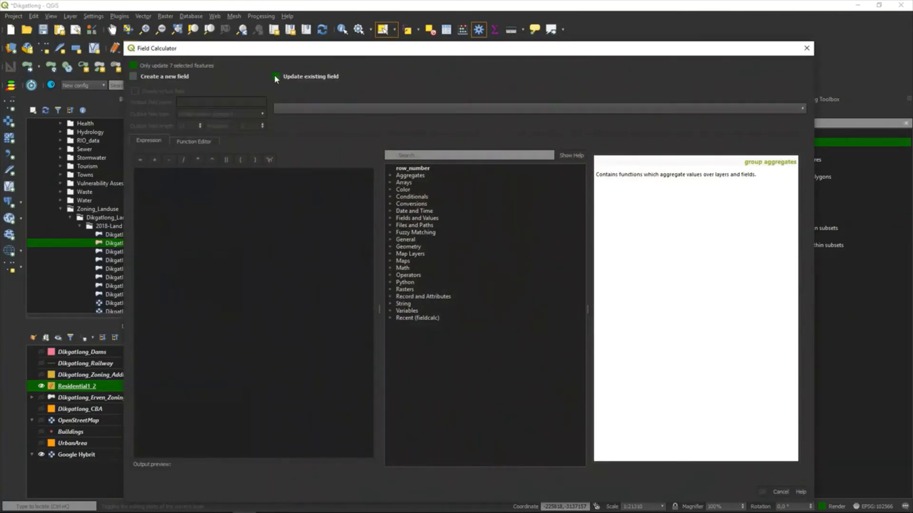
click(308, 112)
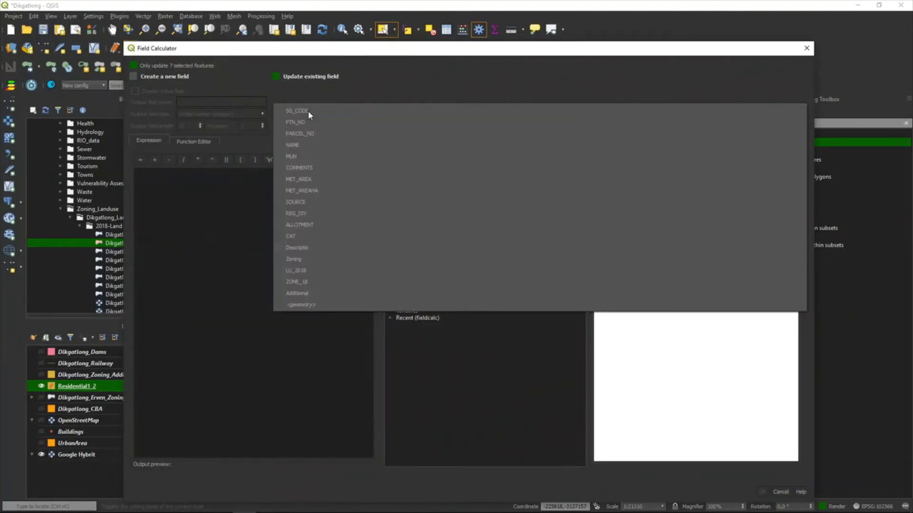
click(310, 293)
click(135, 172)
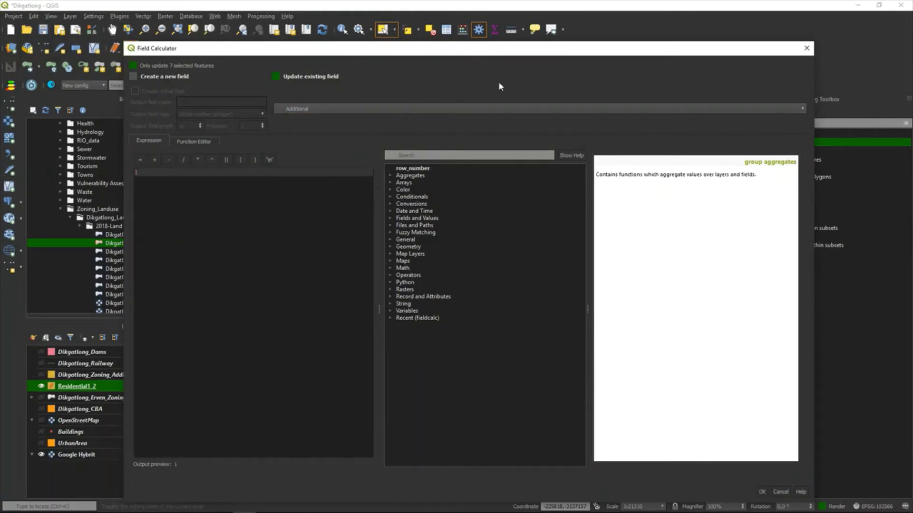
drag(573, 48, 376, 69)
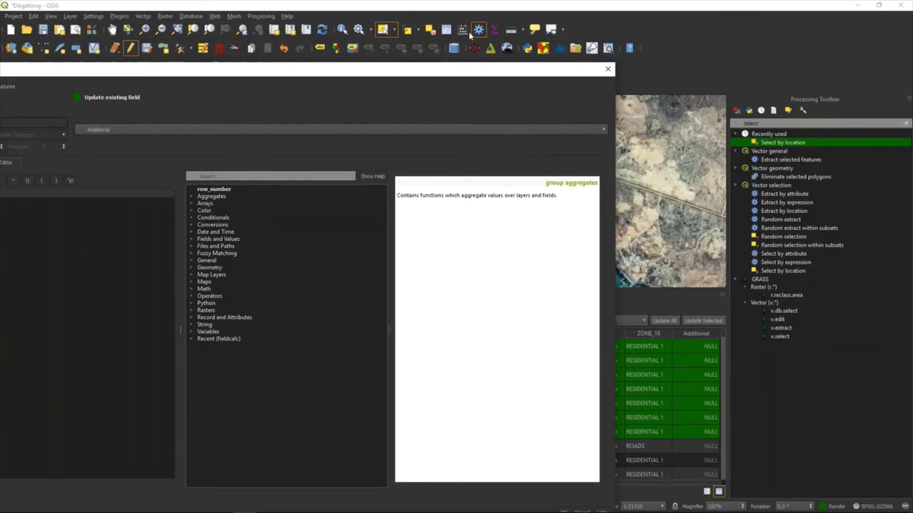
drag(468, 71, 656, 76)
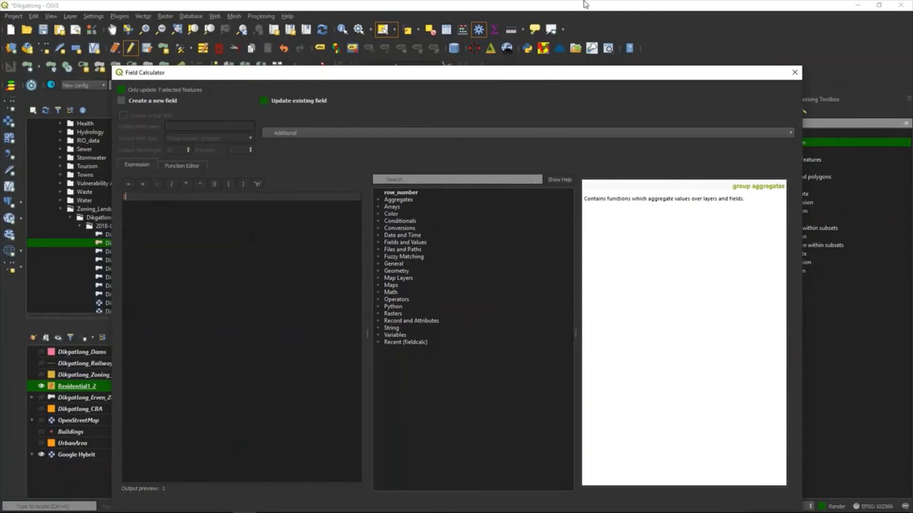
drag(566, 75, 564, 33)
click(750, 474)
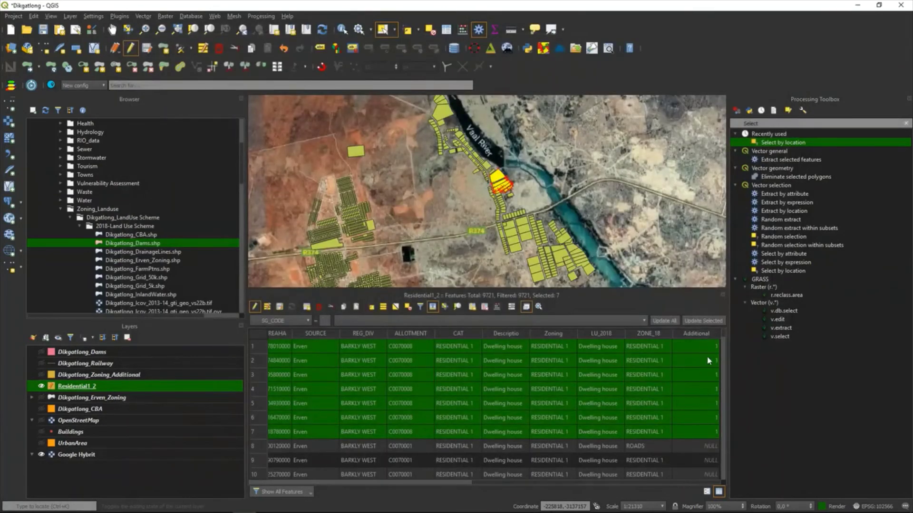
scroll(701, 454, down, 3)
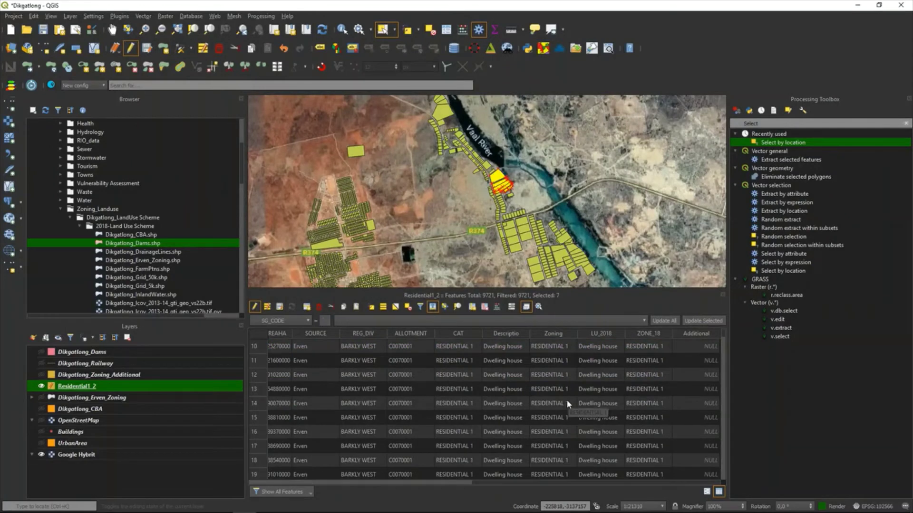
scroll(567, 403, up, 3)
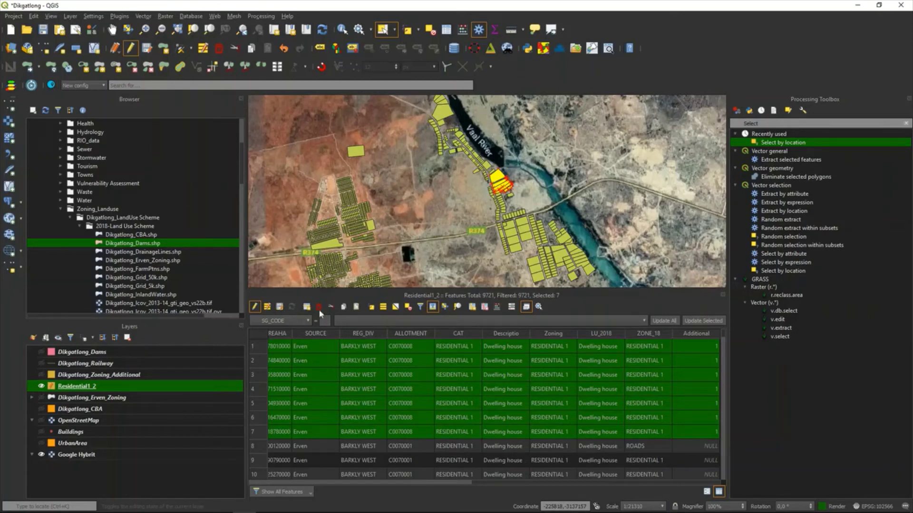
Stop editing Residential1_2, save the changes to the layer, and clear the feature selection
click(255, 307)
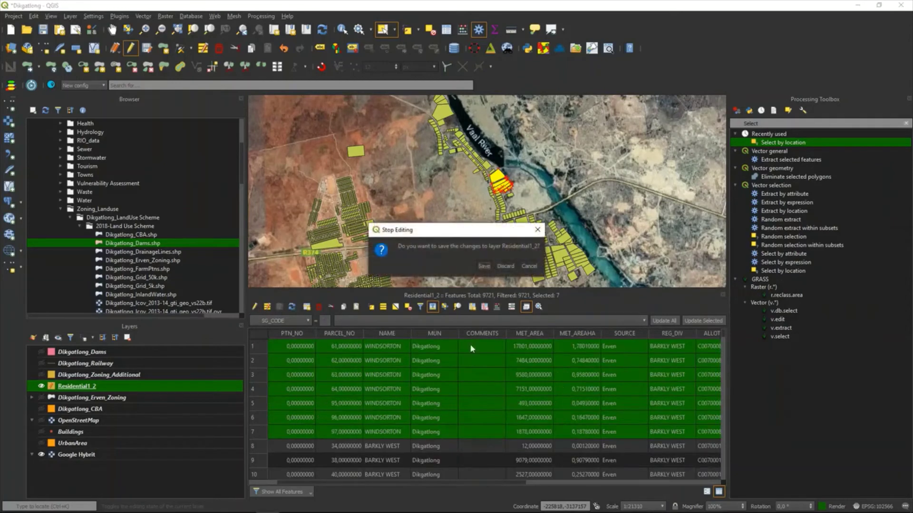
click(481, 267)
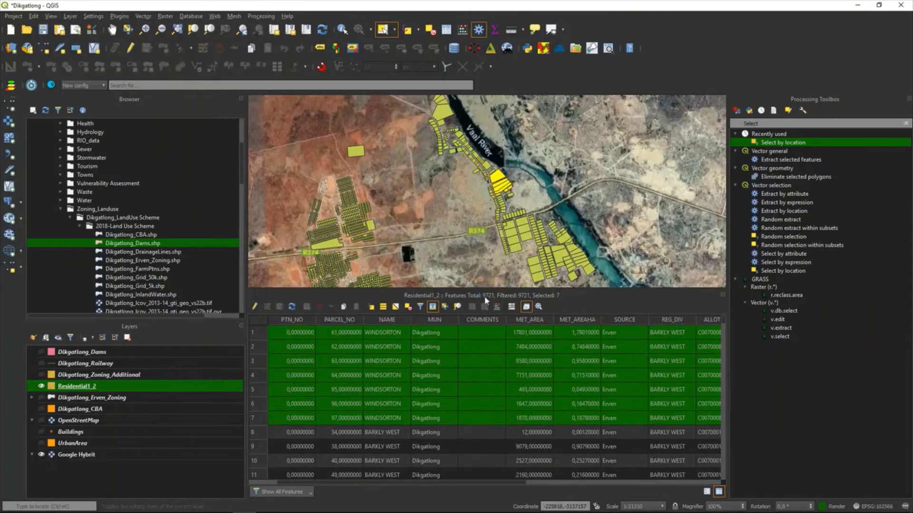
click(430, 29)
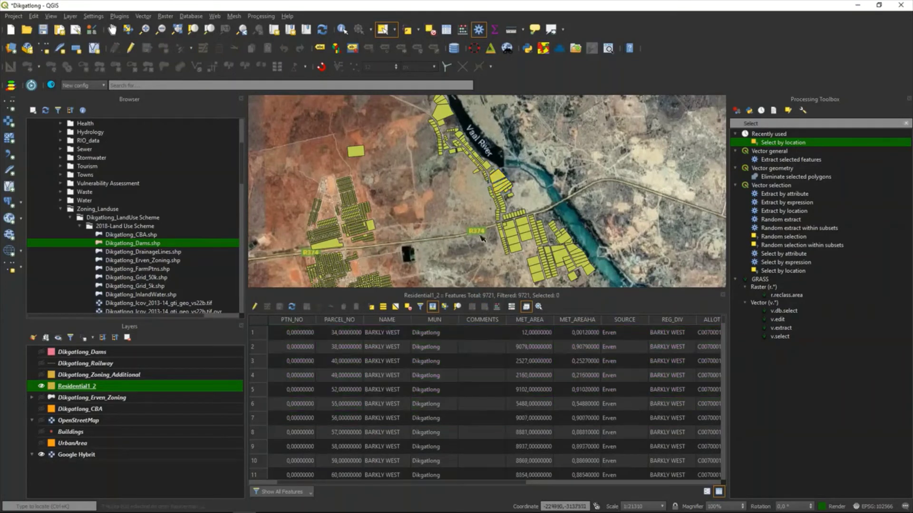
Symbolise Residential1_2 as Categorized on the Additional column with random colors, classify the values, and apply the style
scroll(531, 197, up, 1)
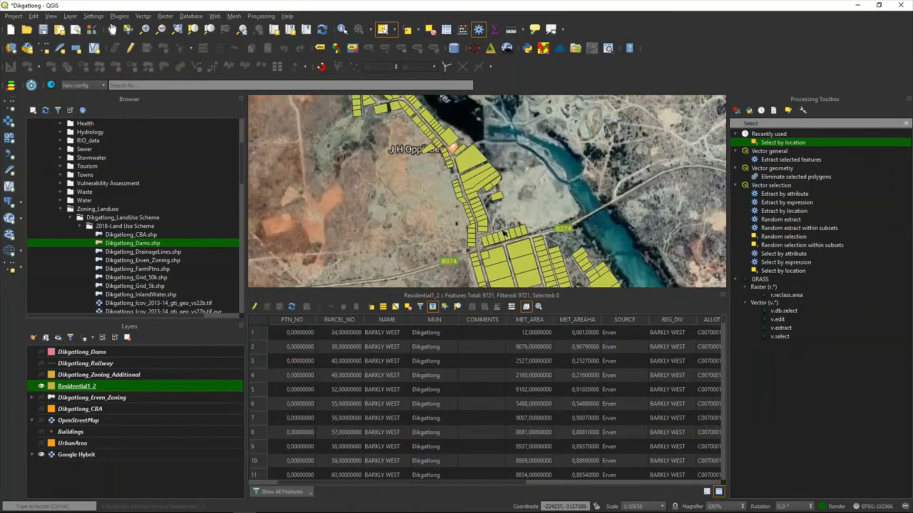
double_click(84, 387)
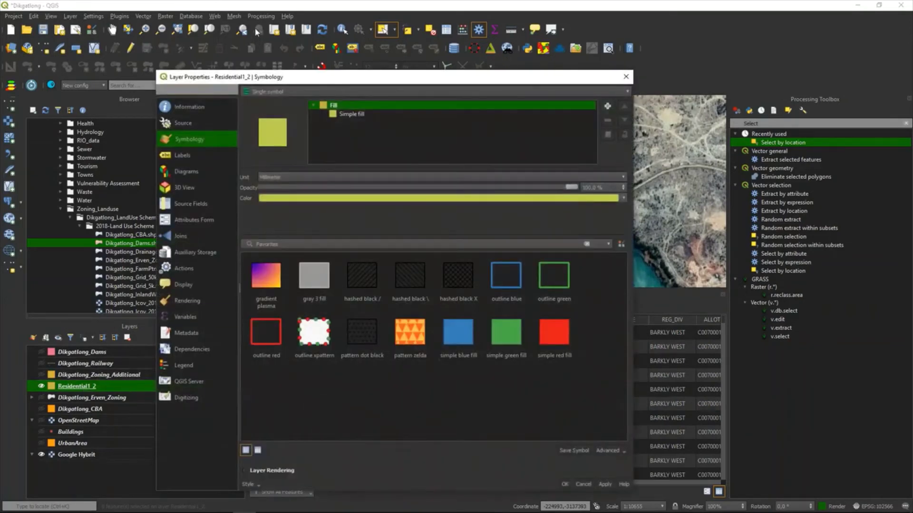
click(266, 93)
click(269, 105)
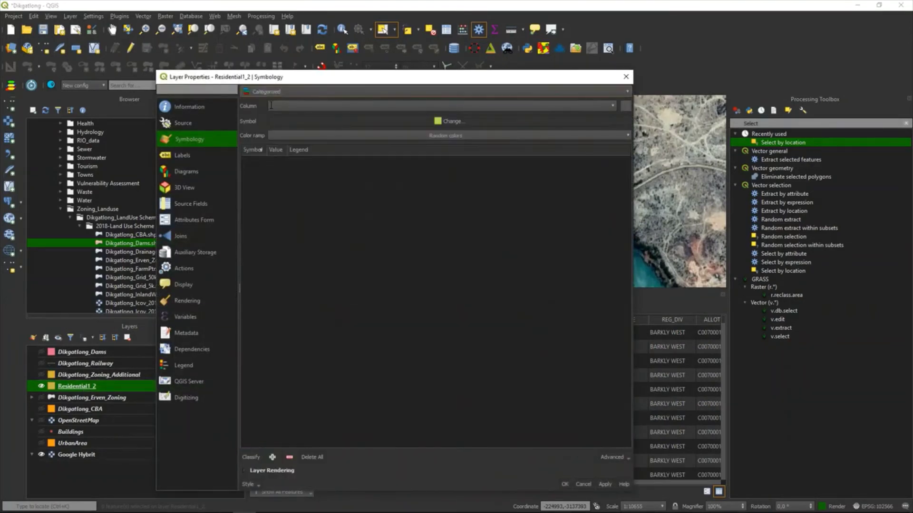
click(615, 105)
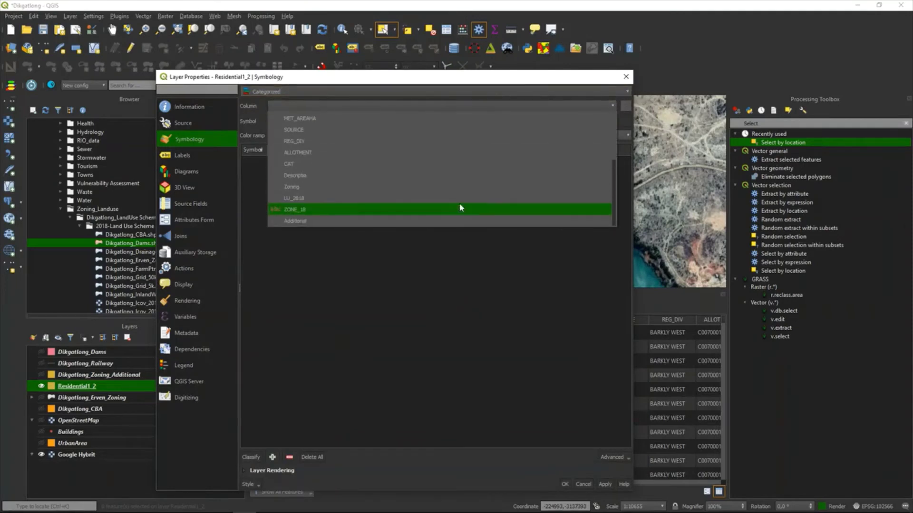
click(295, 222)
click(251, 457)
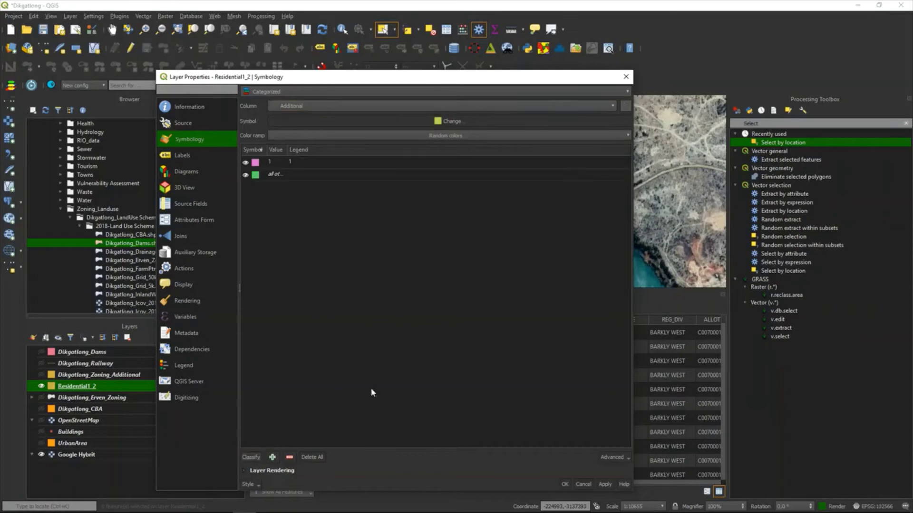
click(267, 164)
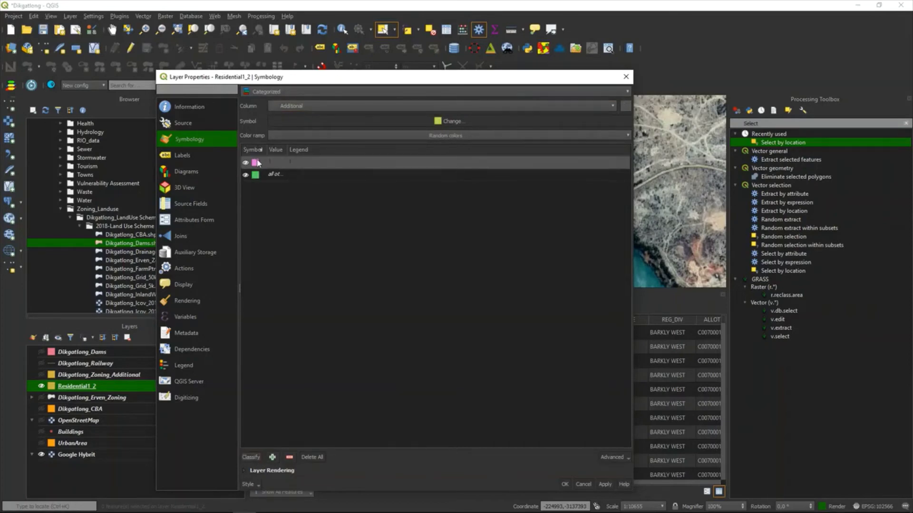
click(563, 484)
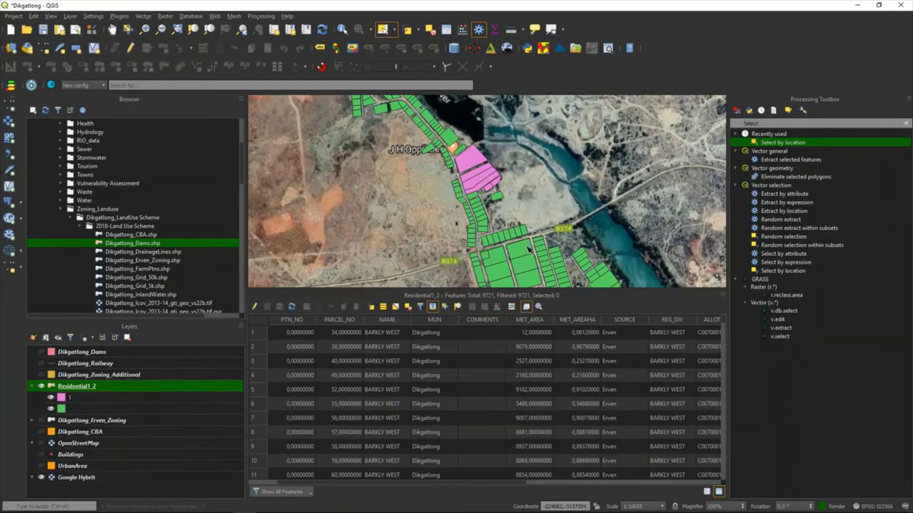
Switch to the MindManager mind map and draw a relationship from Add attributes to an attribute table to Use field calculator
key(alt+Tab)
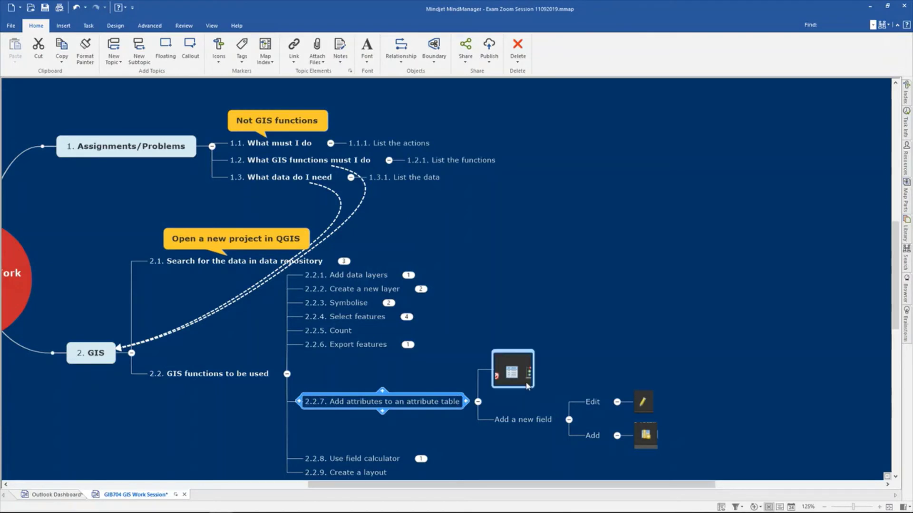
drag(527, 386, 404, 459)
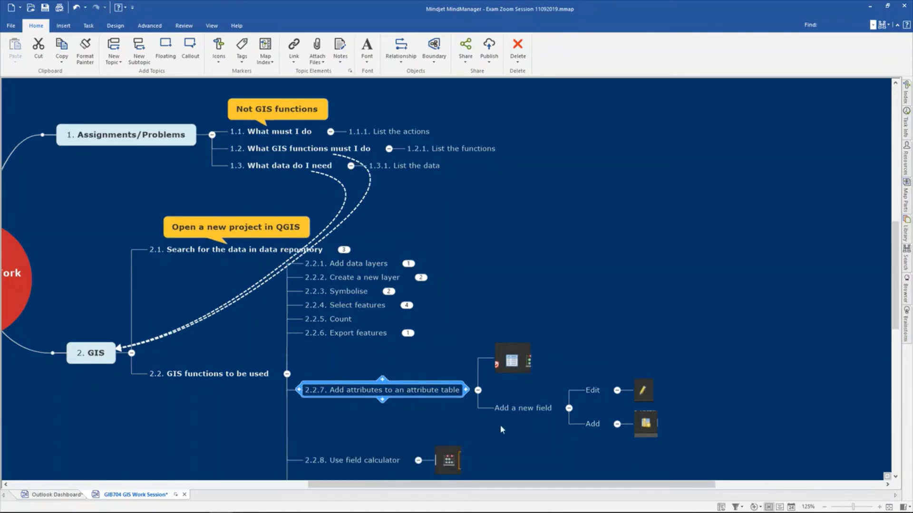
scroll(500, 427, down, 3)
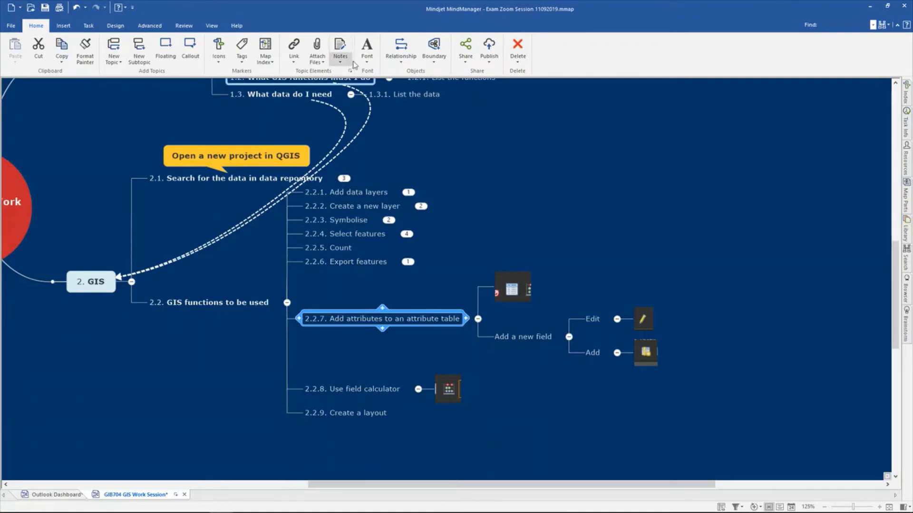
click(401, 48)
click(451, 391)
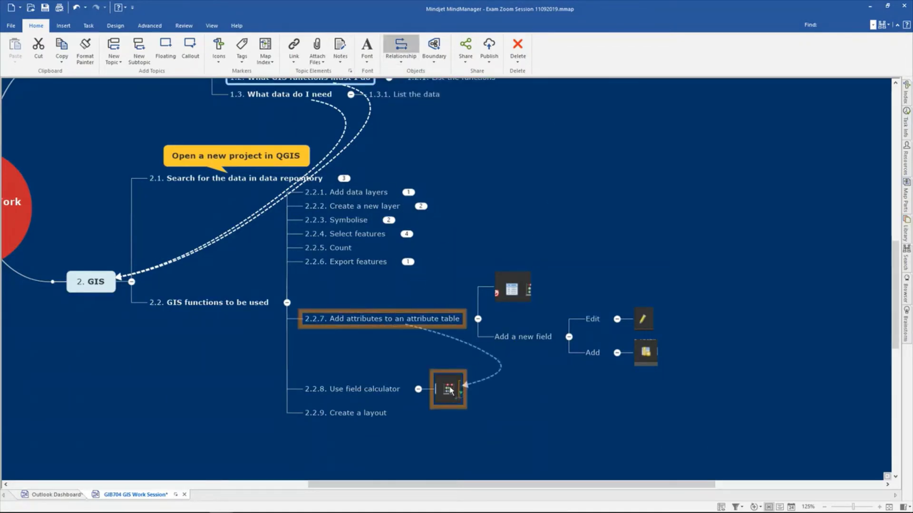
click(387, 391)
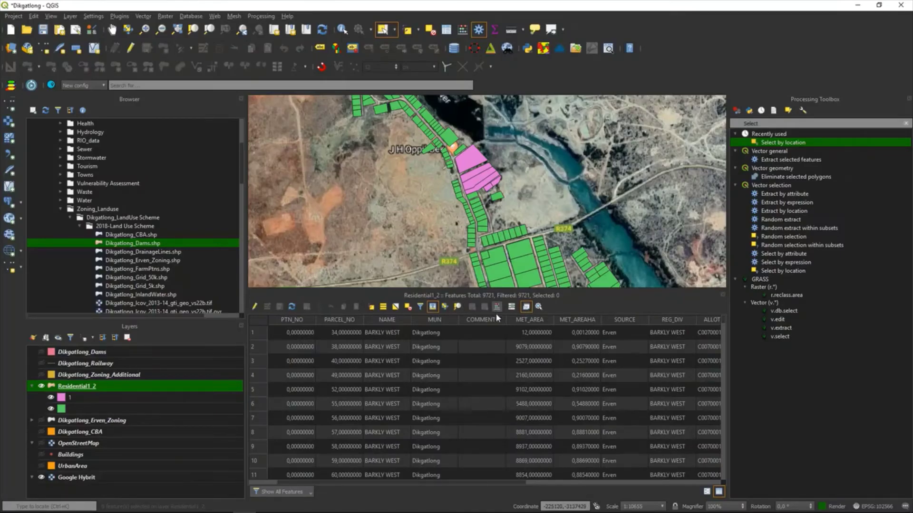
Review the Additional column in the QGIS attribute table, and collapse branches 2.2.7 and 2.2.8 in the MindManager mind map
drag(511, 482, 650, 482)
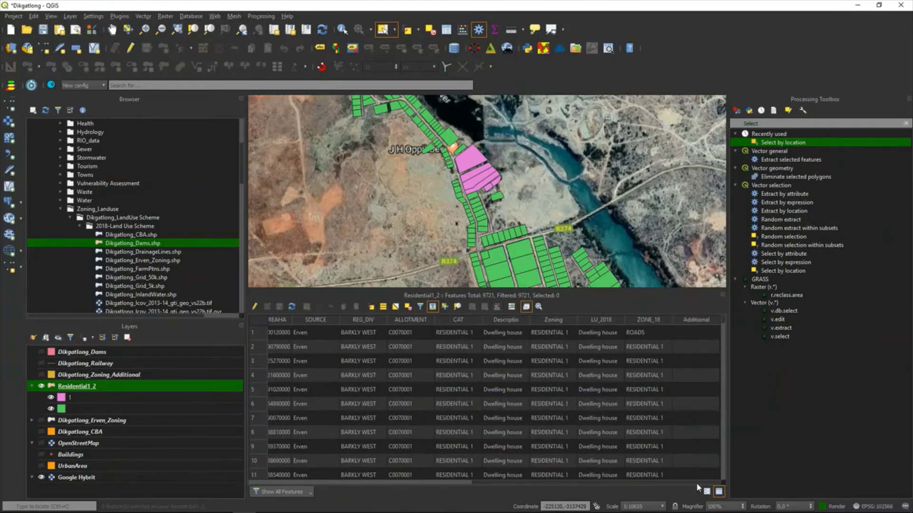
key(alt+Tab)
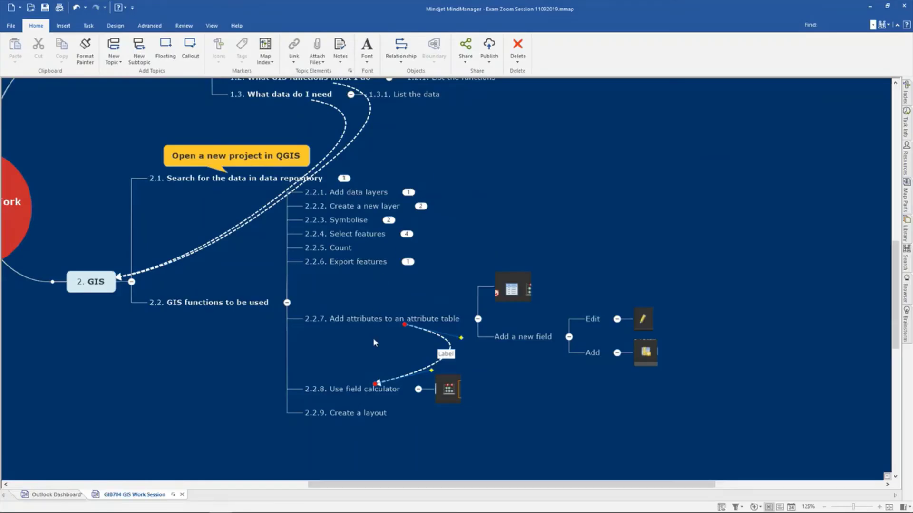
click(418, 389)
click(478, 329)
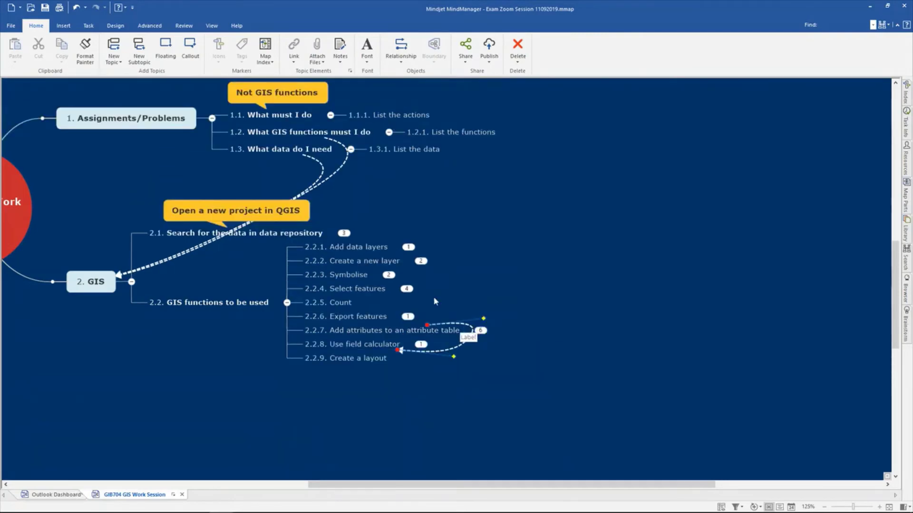
Switch back to QGIS, close the attribute table of Residential1_2, and consult the mind map for the next GIS function
key(alt+Tab)
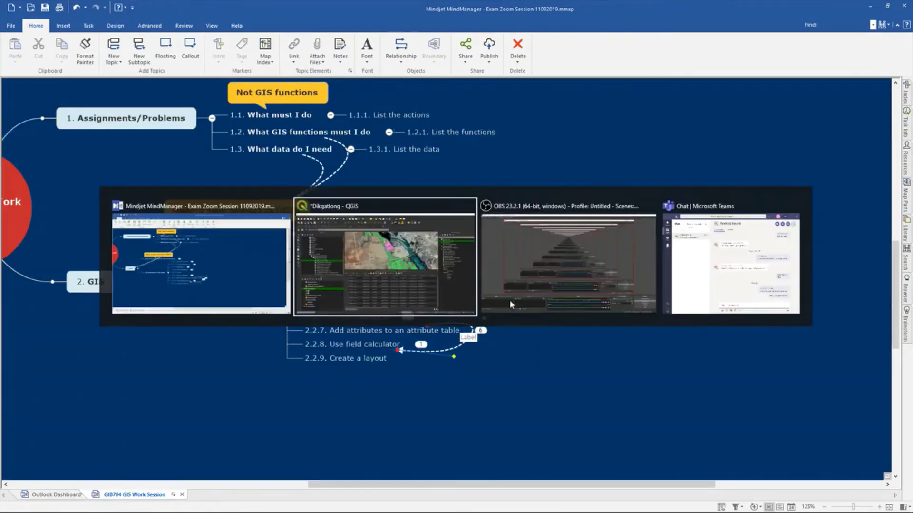
click(722, 296)
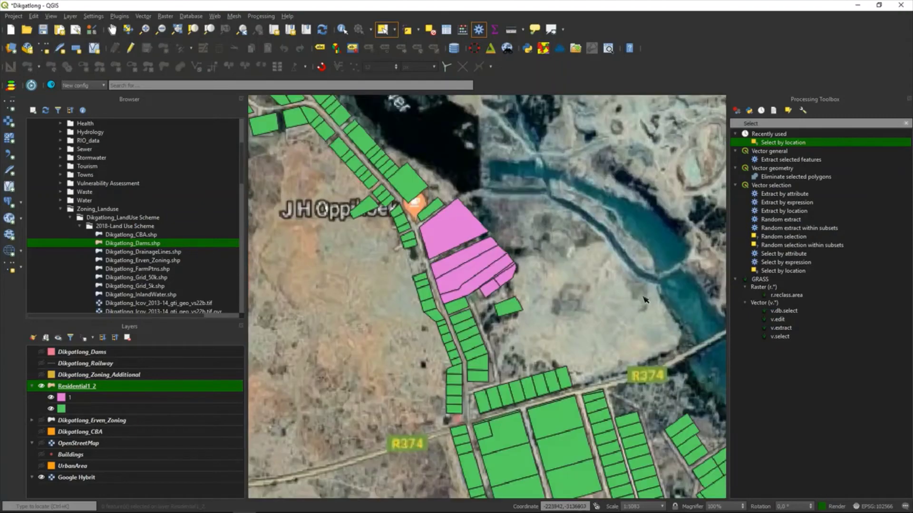
scroll(384, 276, up, 1)
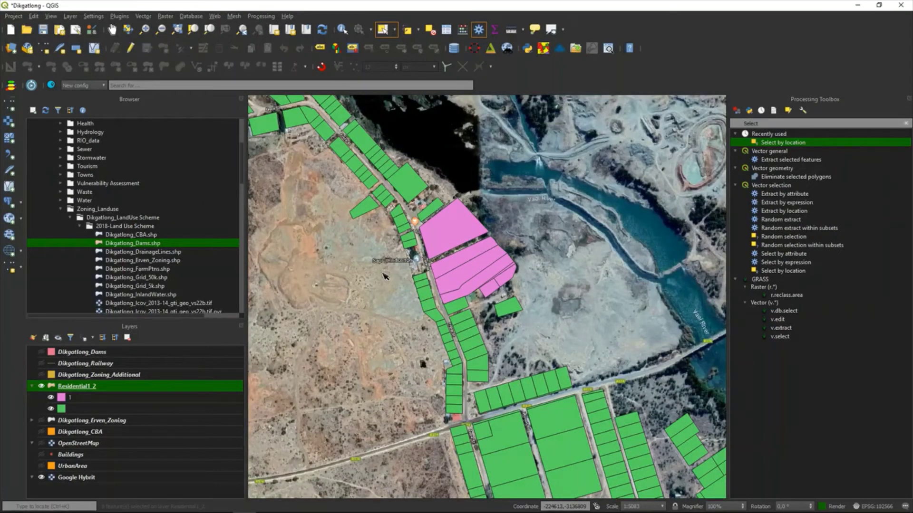
key(alt+Tab)
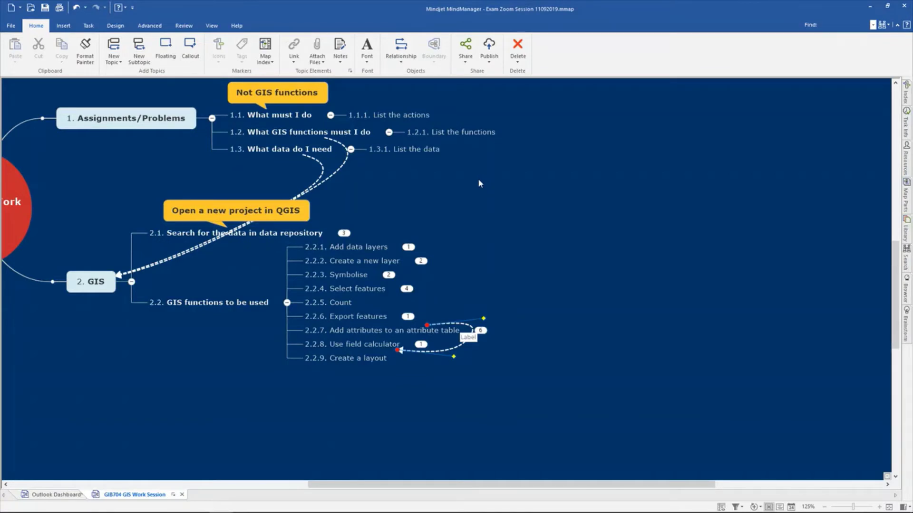
key(alt+Tab)
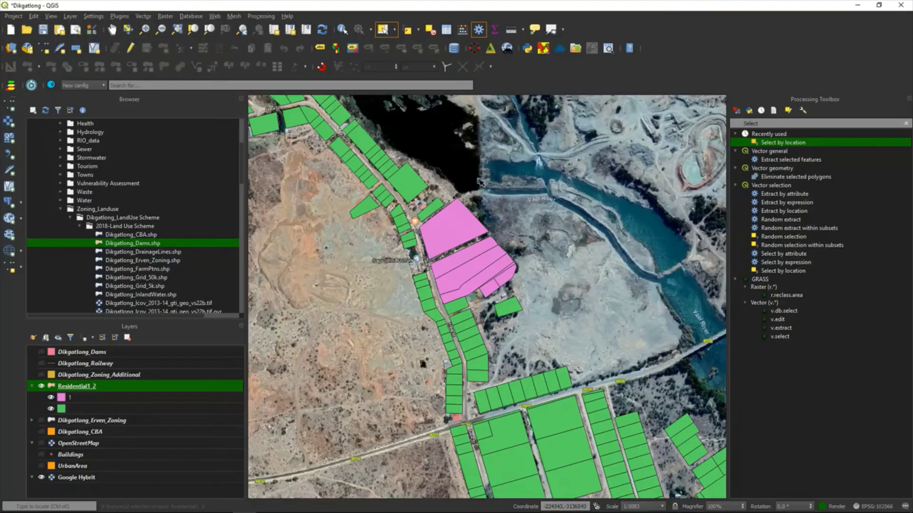
Create a new print layout, leaving its title empty, and maximise the layout window
click(10, 18)
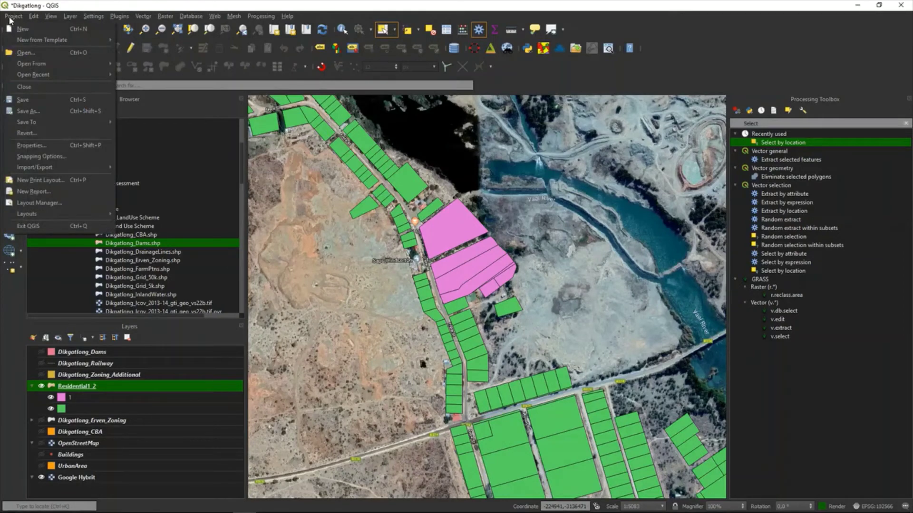
click(52, 182)
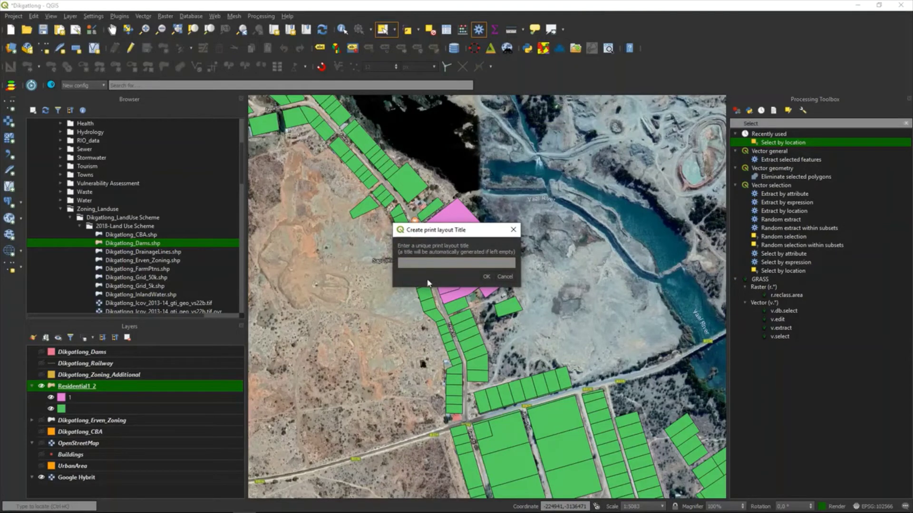
click(486, 277)
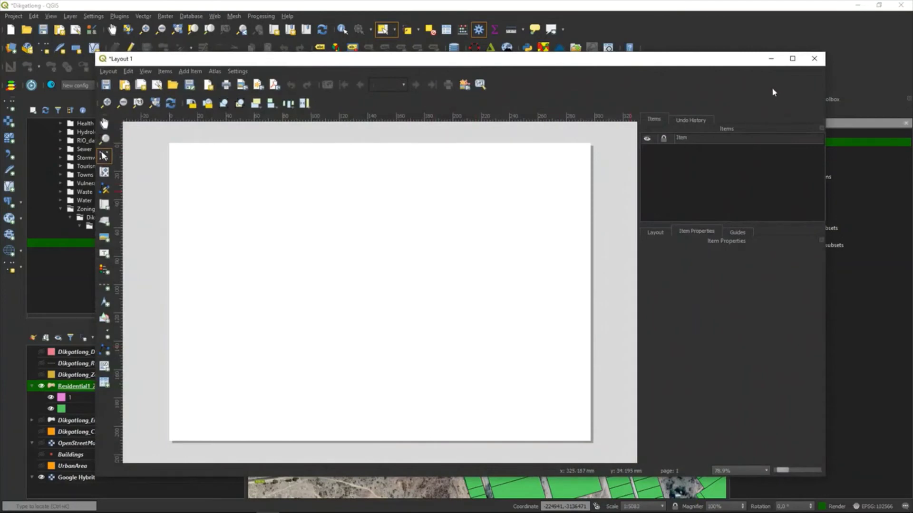
click(791, 59)
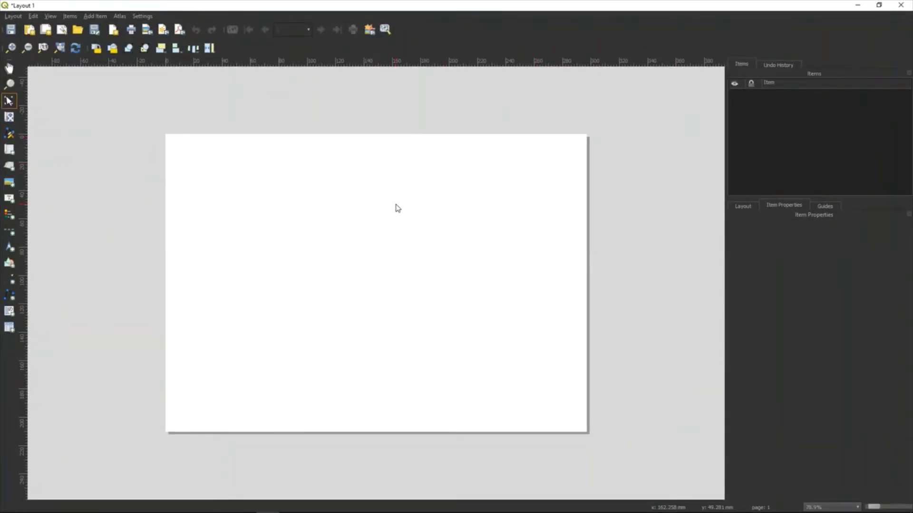
Add a map to the layout page, leaving room above it for a title and beside it for a legend
click(87, 18)
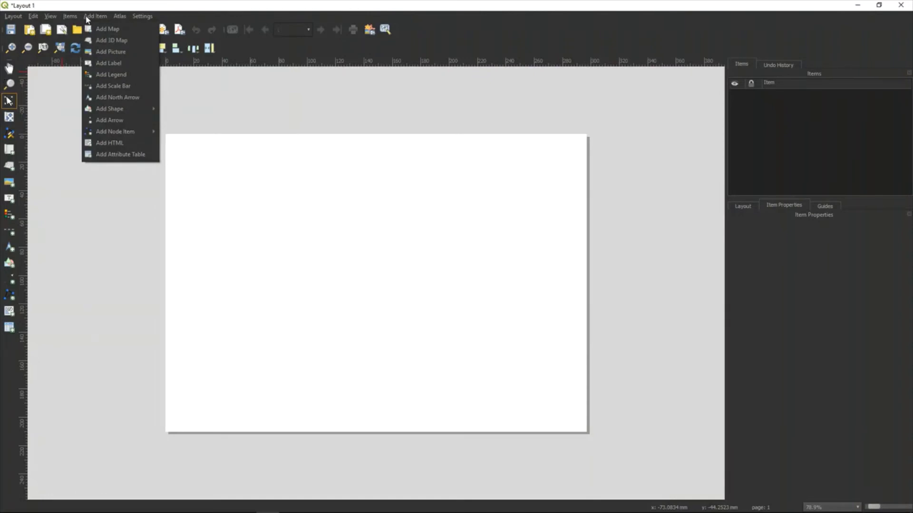
click(67, 15)
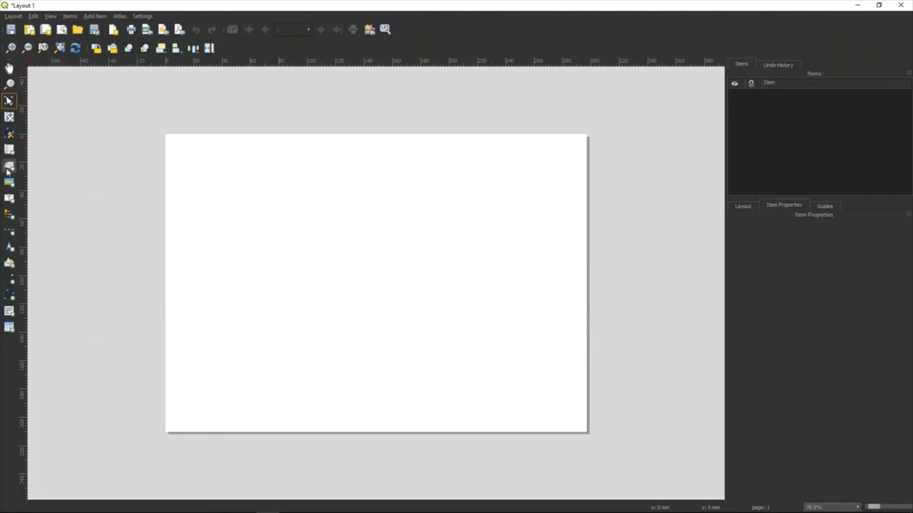
click(9, 150)
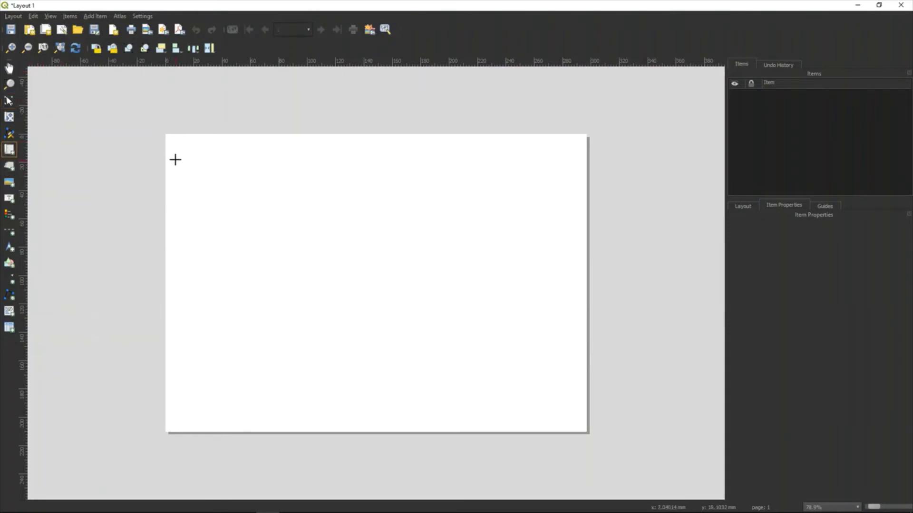
drag(176, 160, 482, 394)
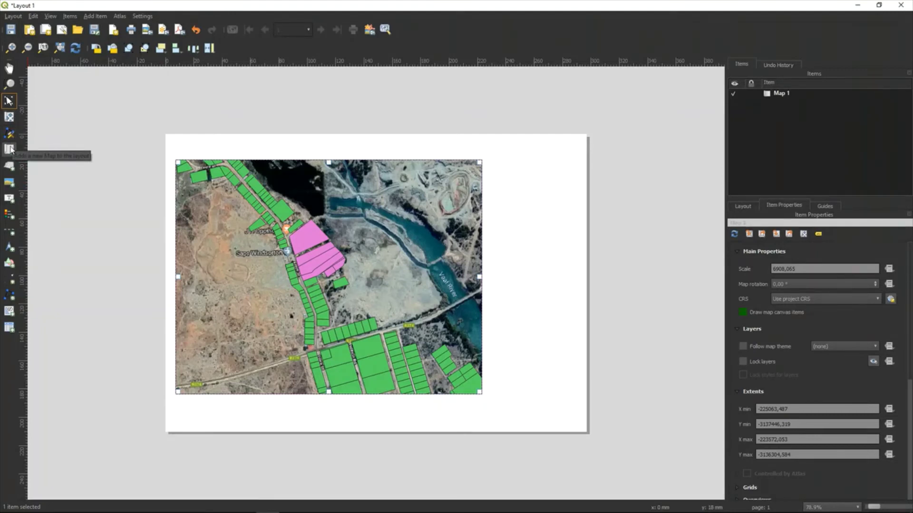
Add a label above the map and set its text to Exam Example
click(9, 200)
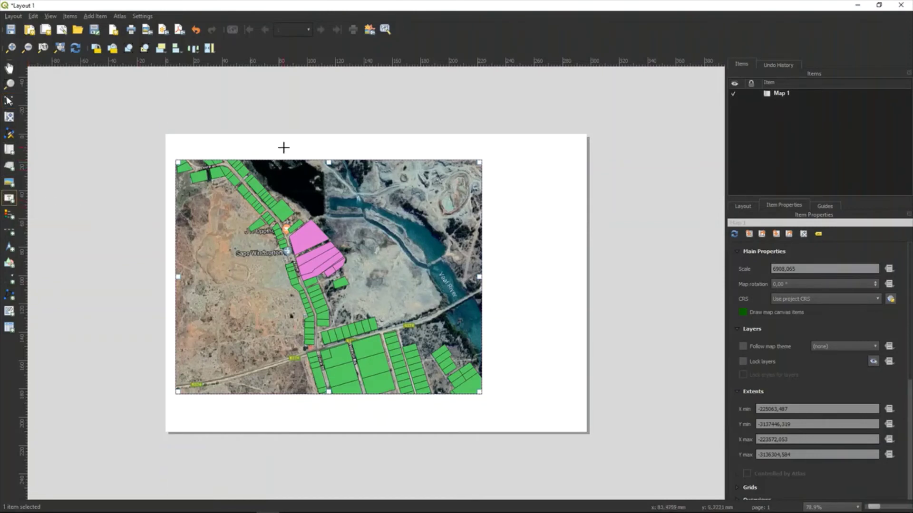
drag(288, 139, 426, 153)
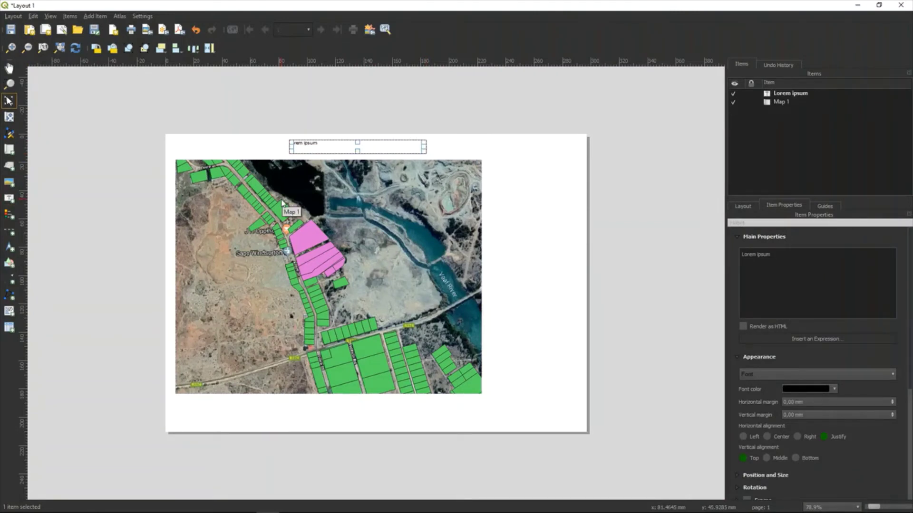
key(p)
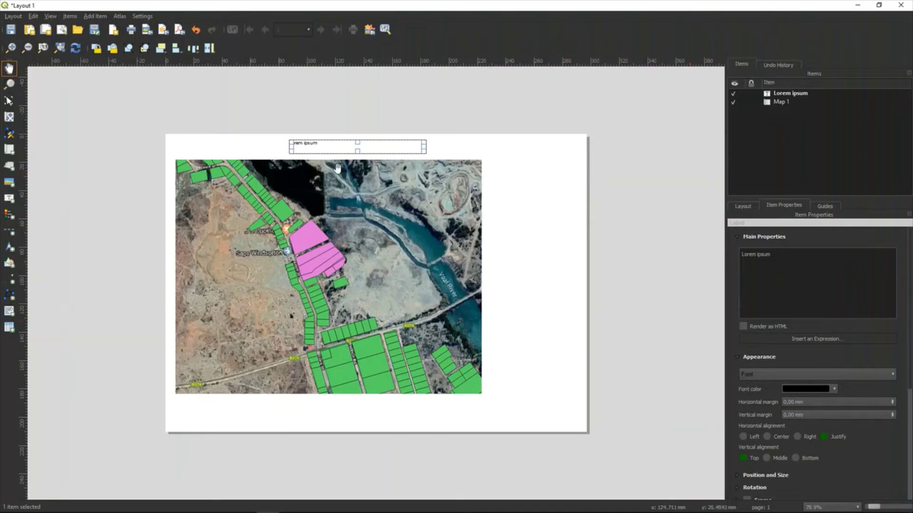
key(ctrl+a)
text(Ex)
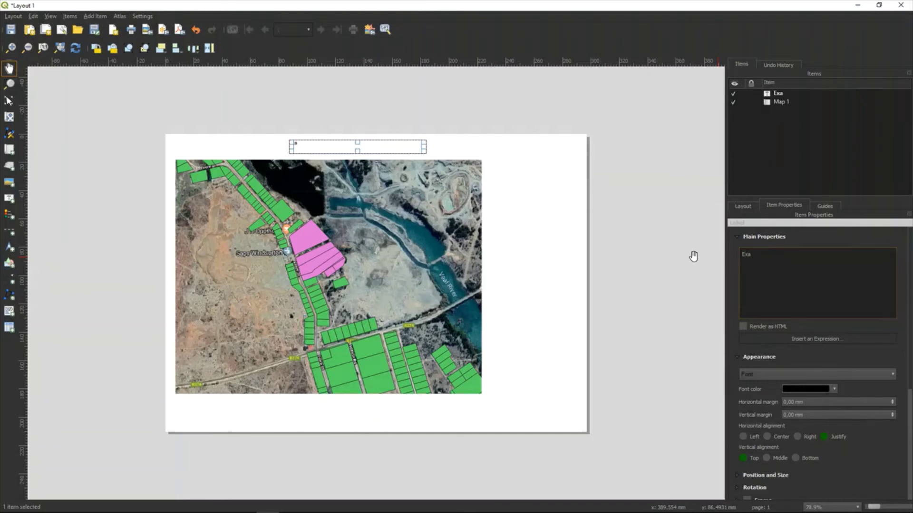
text(am Example)
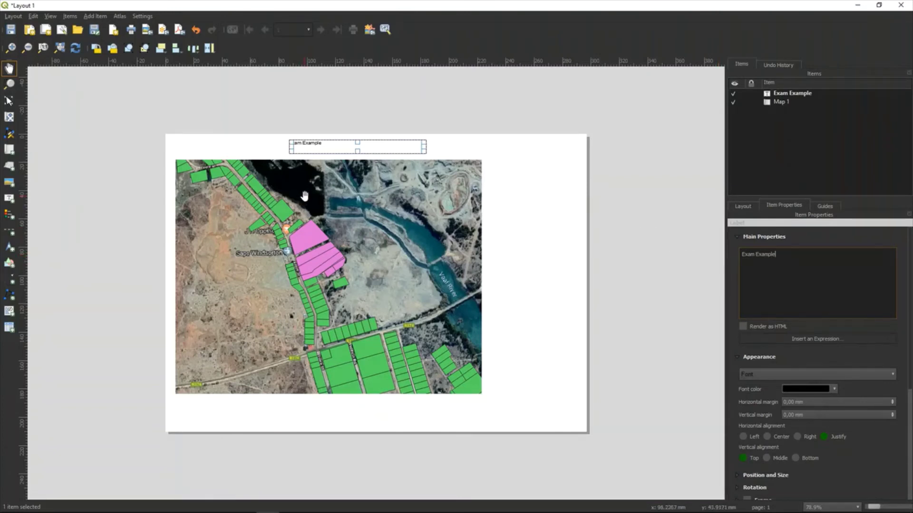
Set the Exam Example label's font size to 18 pt, with Center horizontal and Middle vertical alignment
click(892, 375)
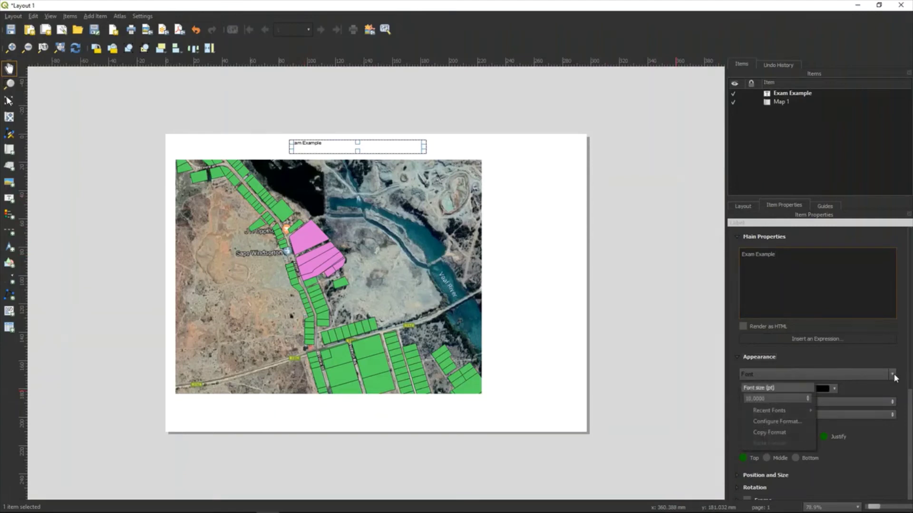
click(808, 398)
click(808, 397)
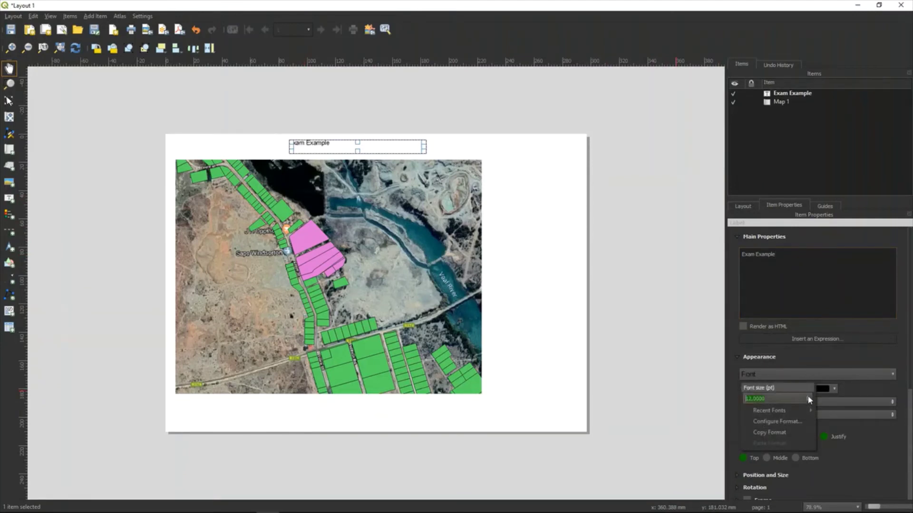
click(808, 398)
click(808, 398)
click(808, 397)
click(808, 398)
click(808, 397)
click(808, 397)
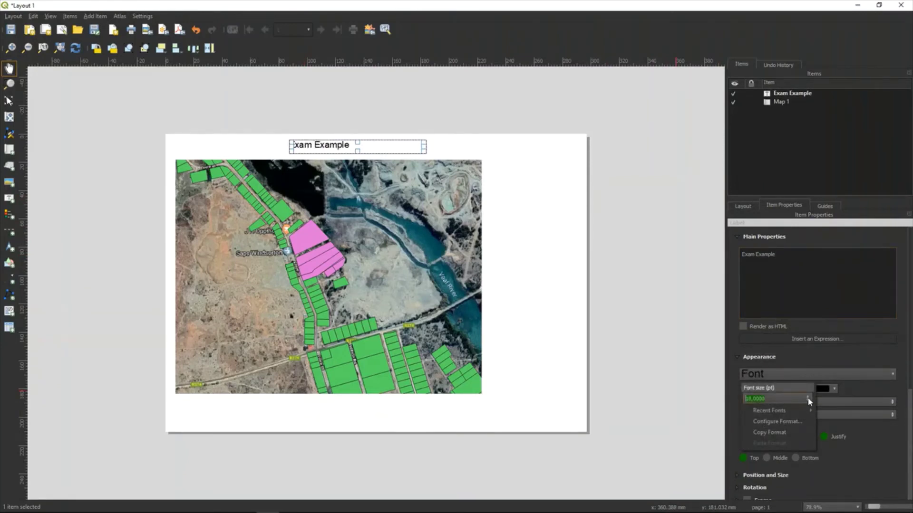
click(880, 391)
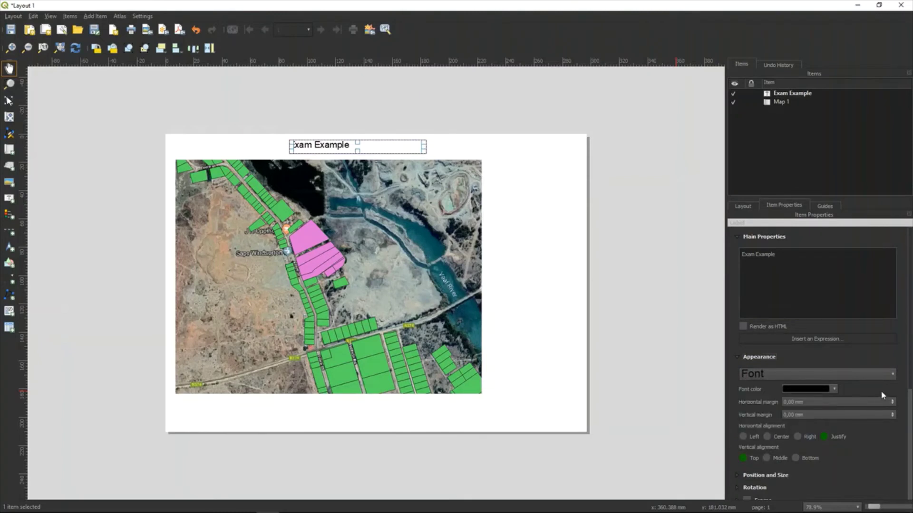
click(766, 437)
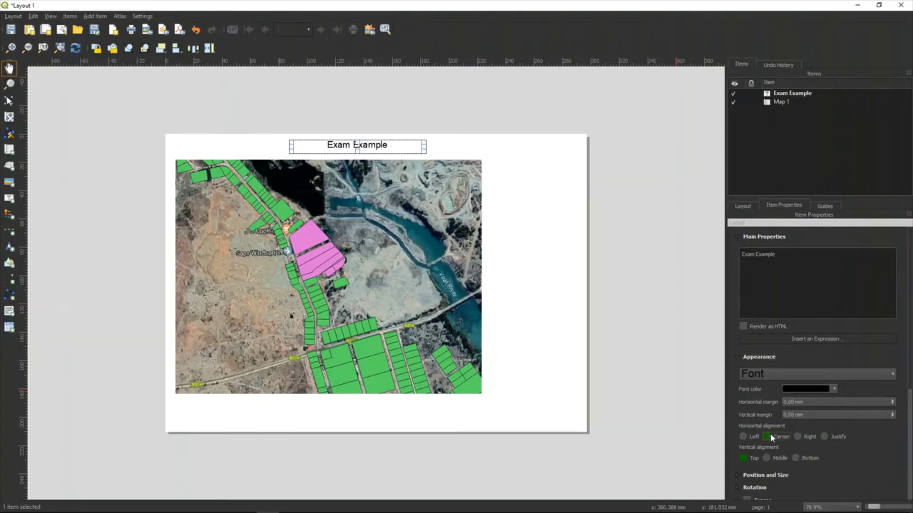
click(767, 457)
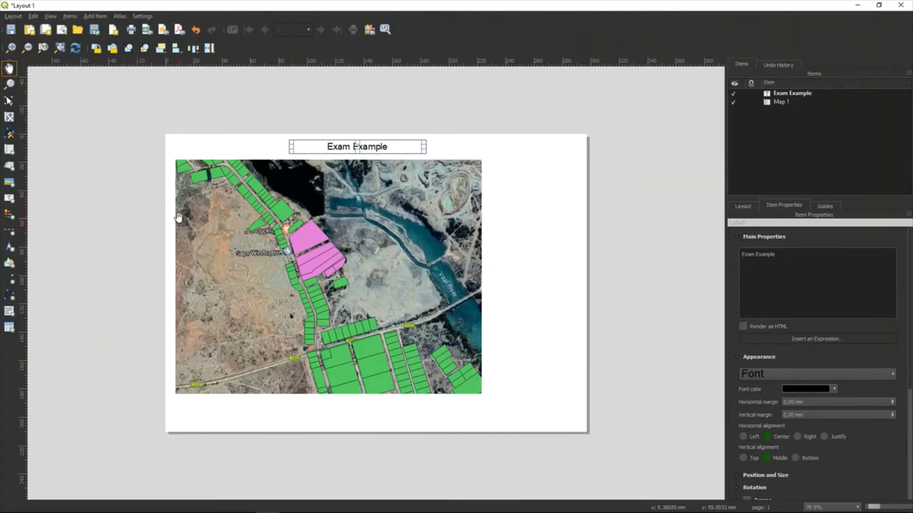
Add a legend in the empty space to the right of the map, and compare it with the project's layer list
click(9, 216)
drag(492, 160, 577, 343)
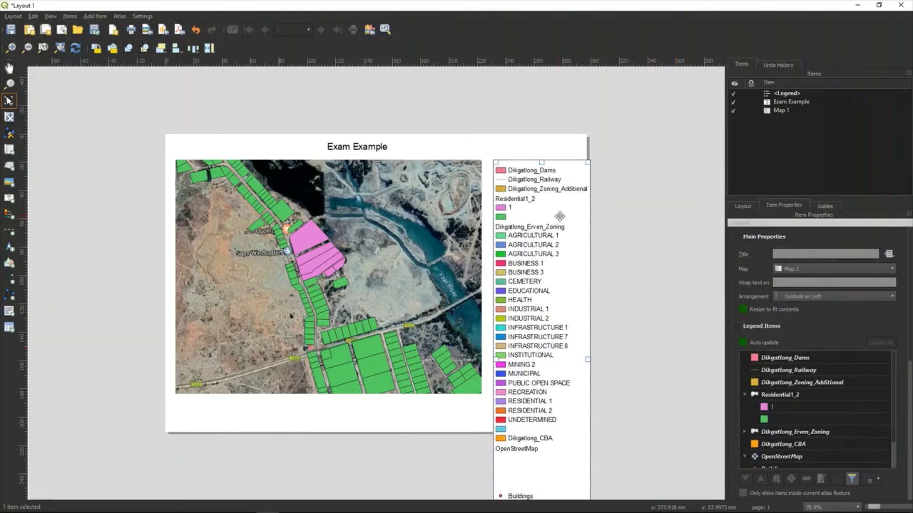
key(alt+Tab)
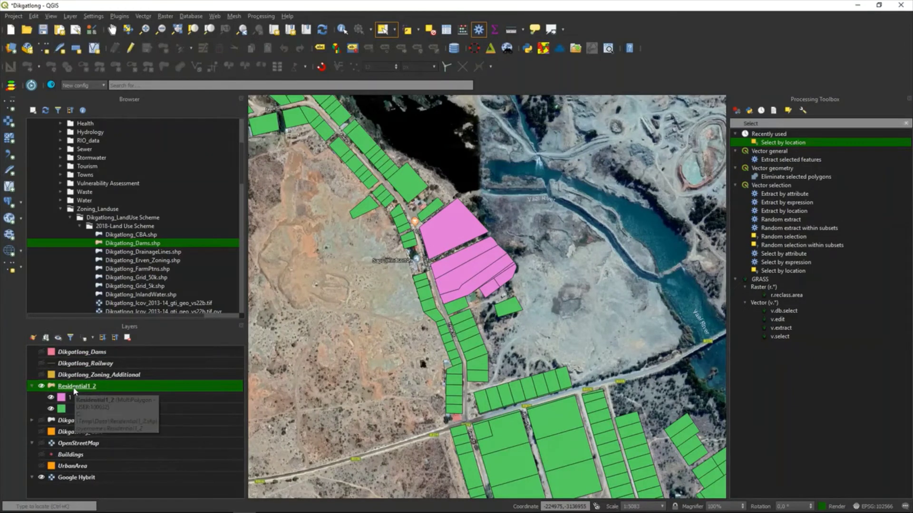
key(alt+Tab)
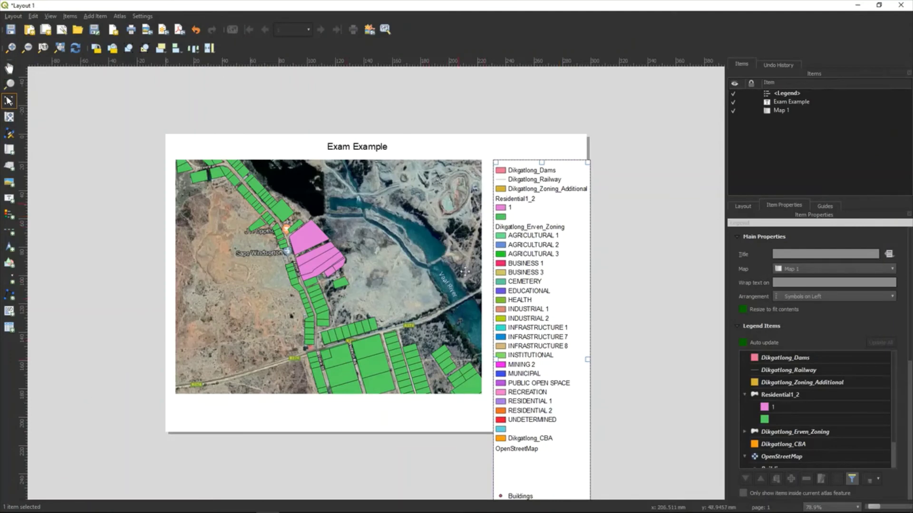
Narrow the map by pulling in its right edge, and shift the legend left to fit within the page width
click(478, 301)
drag(480, 277, 453, 277)
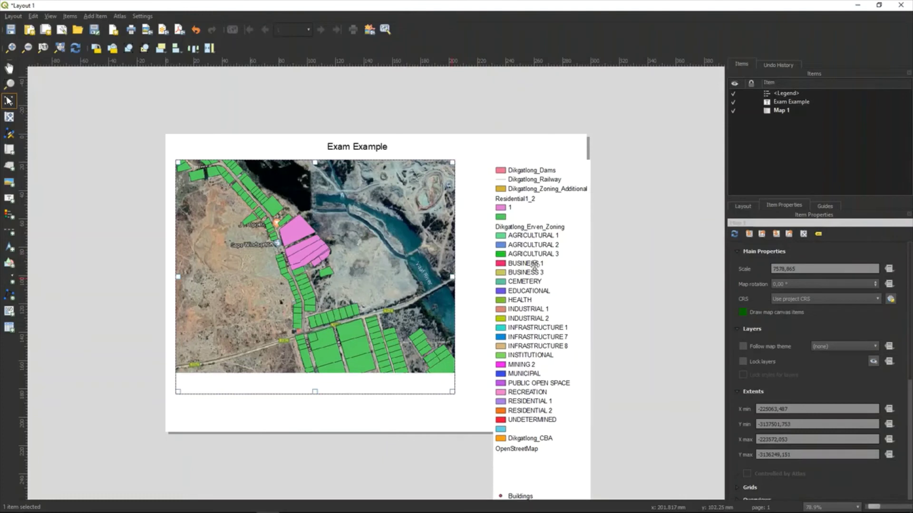
click(534, 266)
drag(534, 265, 515, 266)
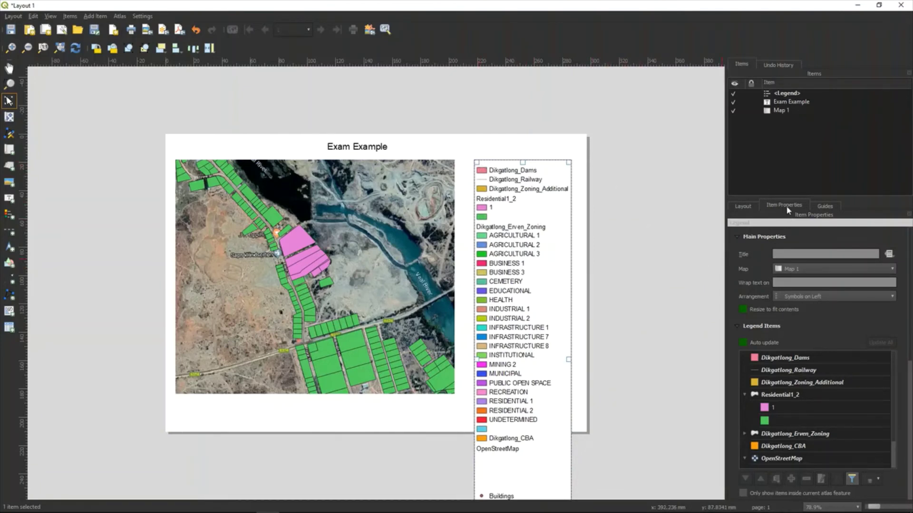
Turn off the legend's automatic updating and remove its Dikgatlong_Dams, Dikgatlong_Railway and Dikgatlong_Zoning_Additional entries, checking the remaining layers against the project
click(742, 342)
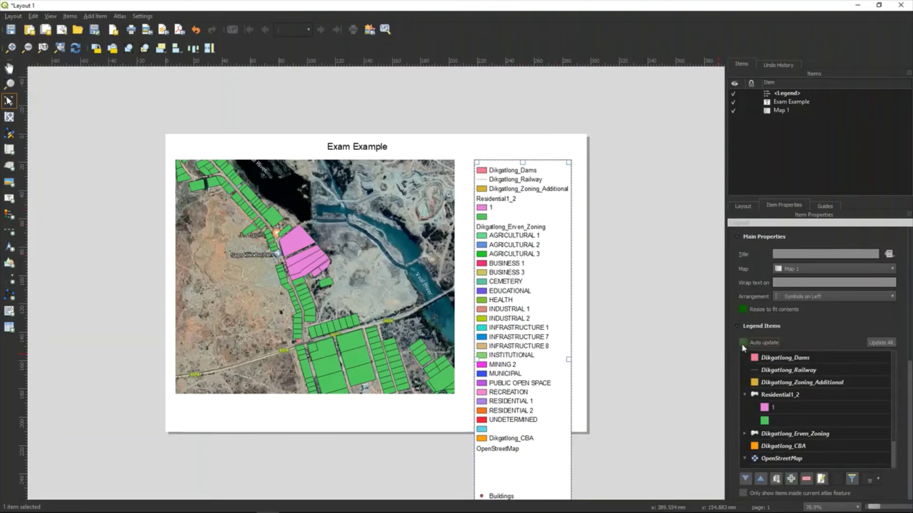
click(795, 363)
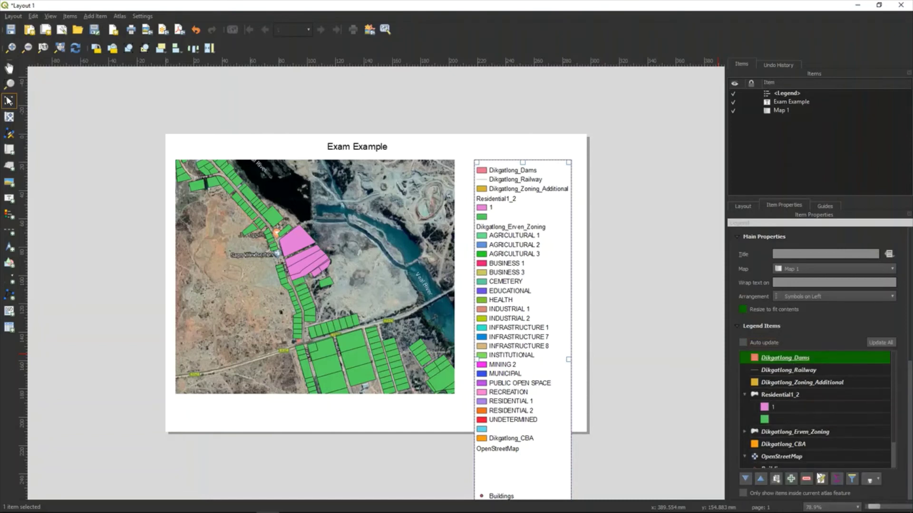
click(806, 479)
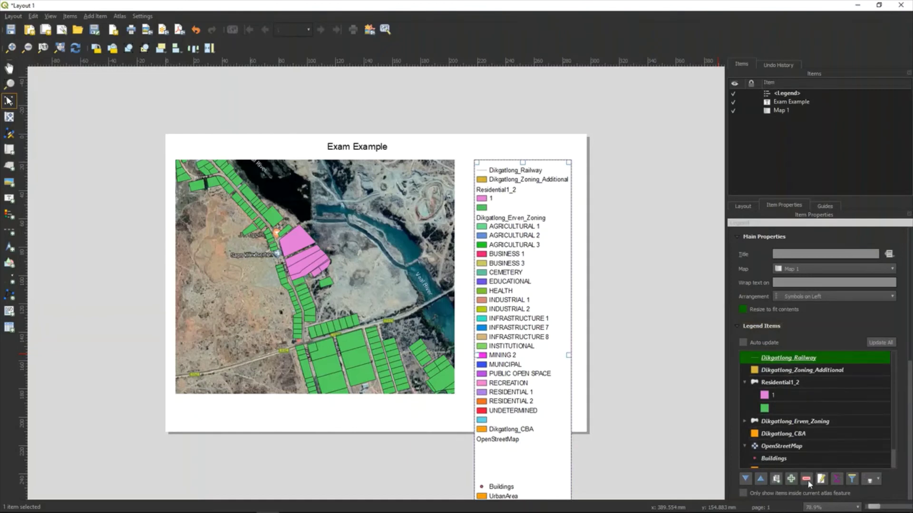
click(806, 480)
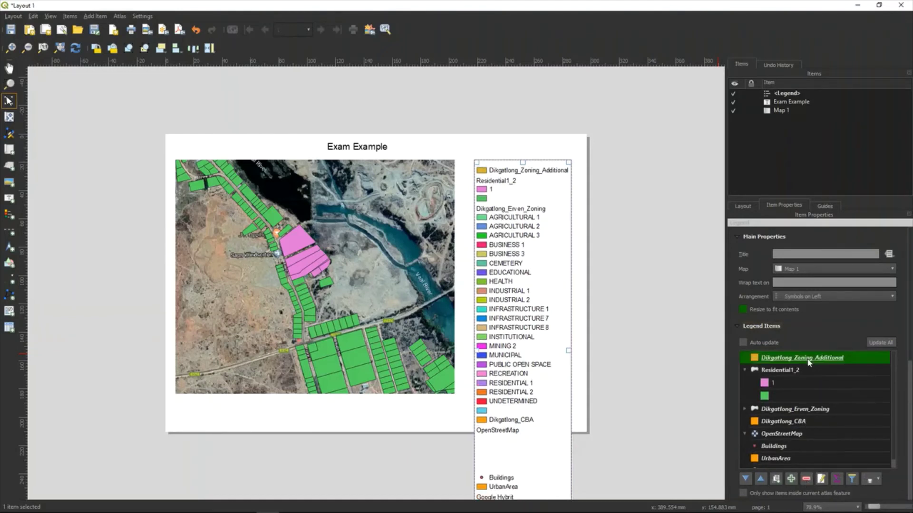
click(806, 479)
key(alt+Tab)
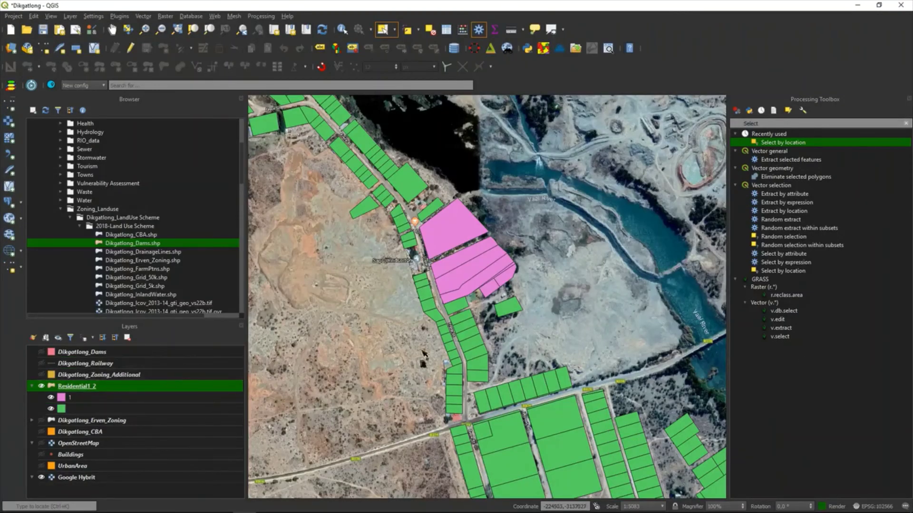
key(alt+Tab)
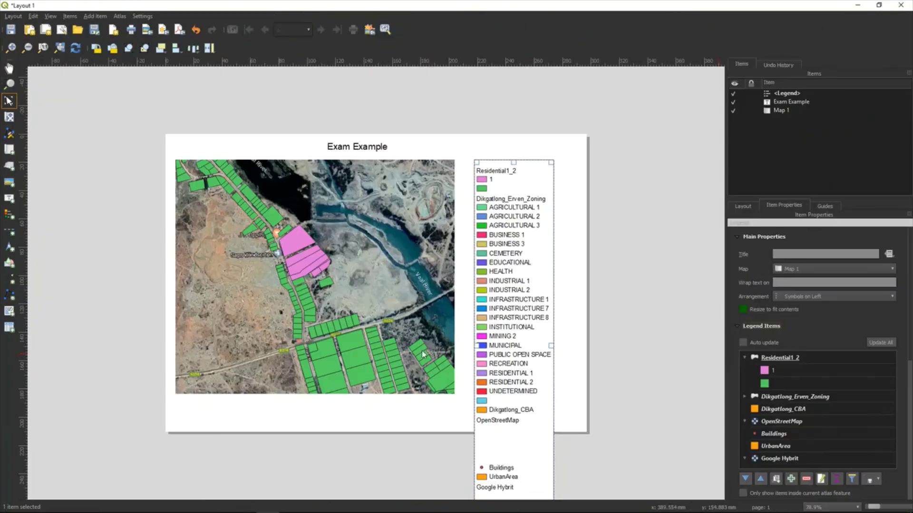
Remove the Dikgatlong_Erven_Zoning, Dikgatlong_CBA and OpenStreetMap entries from the legend
click(775, 358)
click(783, 395)
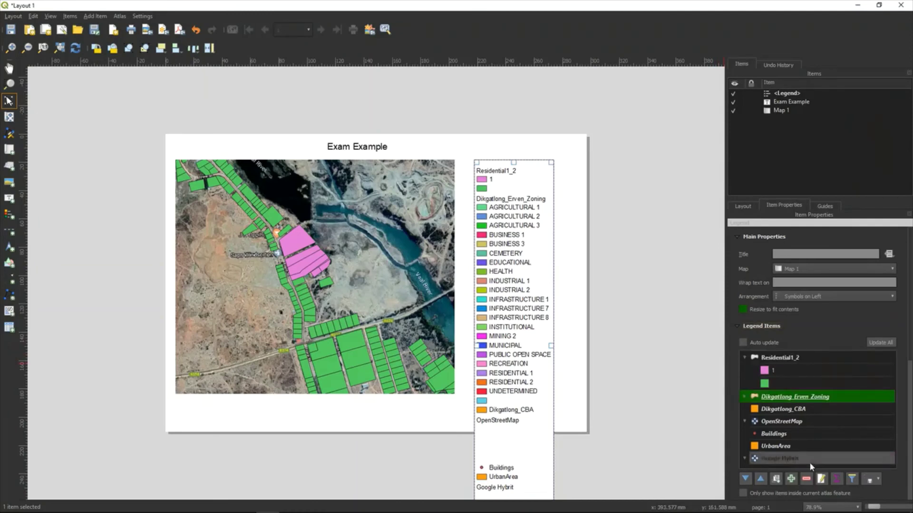
click(806, 480)
click(772, 397)
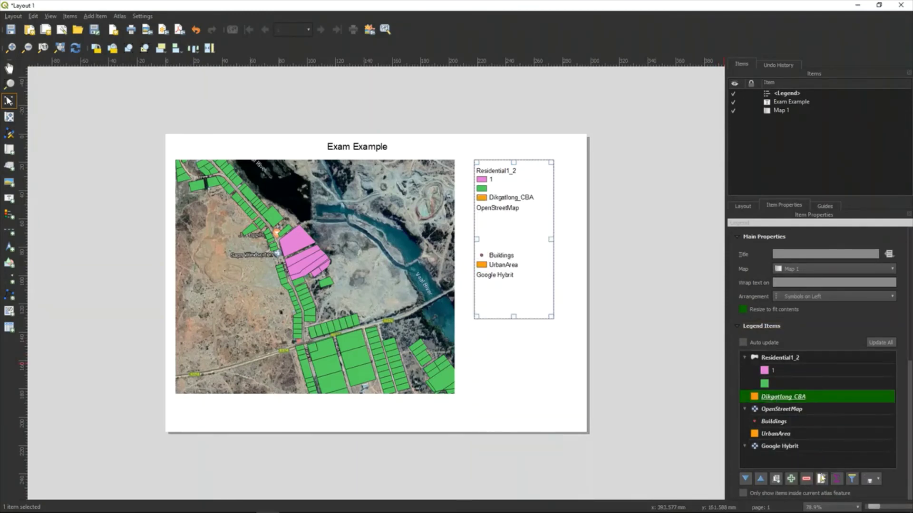
click(806, 479)
click(771, 397)
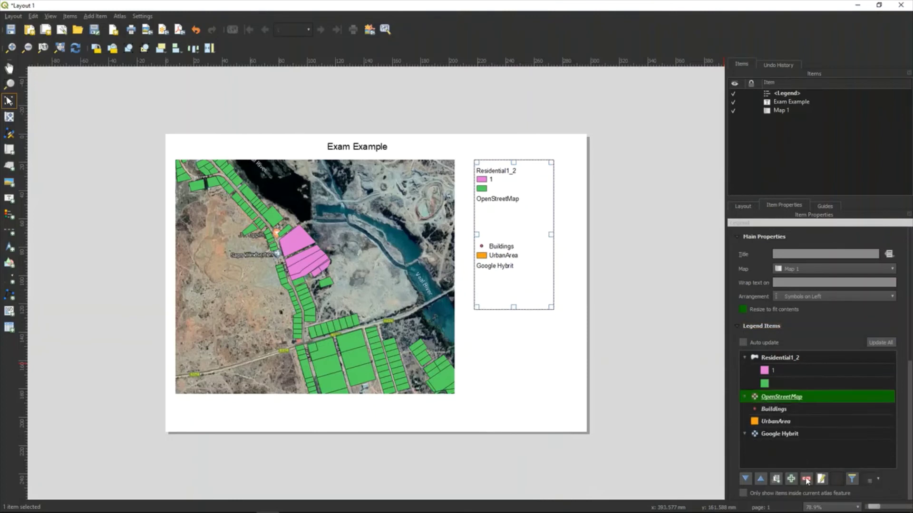
click(806, 479)
Remove the Buildings, UrbanArea and Google Hybrit entries from the legend, leaving only the Residential1_2 layer
click(781, 399)
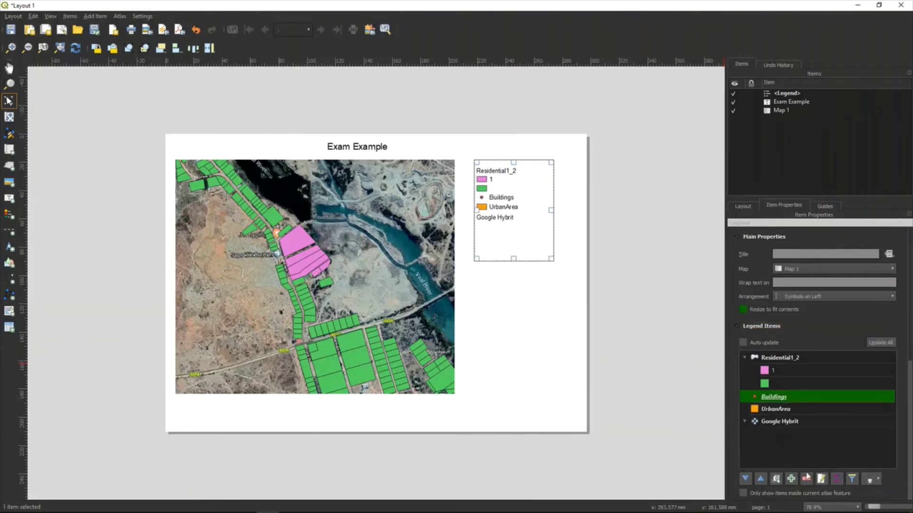
click(806, 479)
click(775, 397)
click(806, 479)
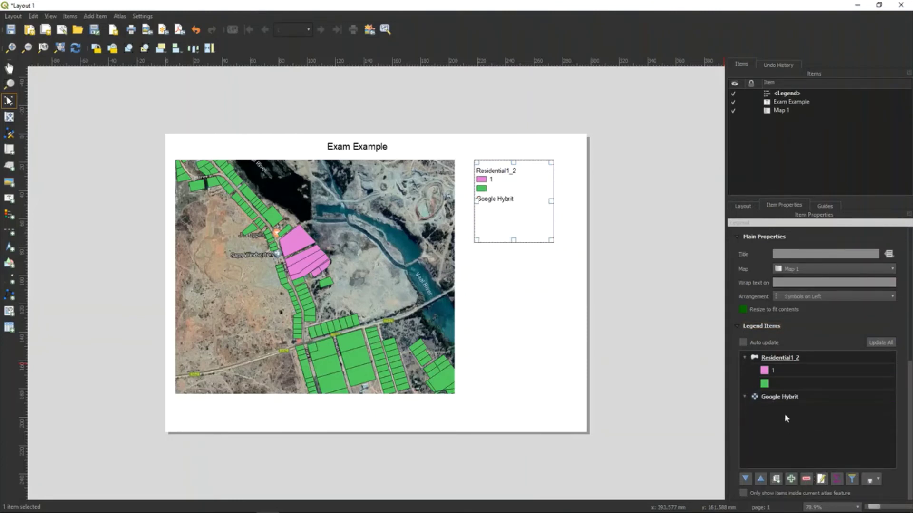
click(774, 398)
click(806, 479)
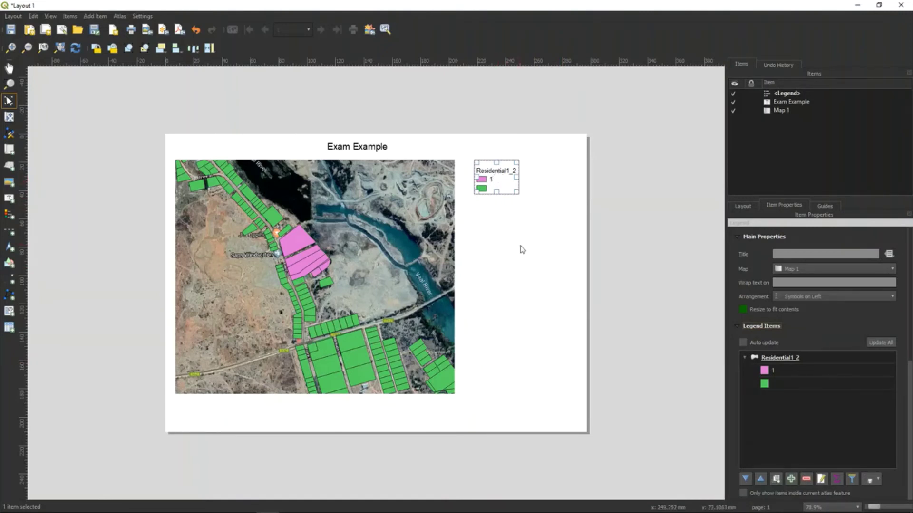
Rename the Residential1_2 layer as Residential in the main QGIS project window, and return to the print layout
key(alt+Tab)
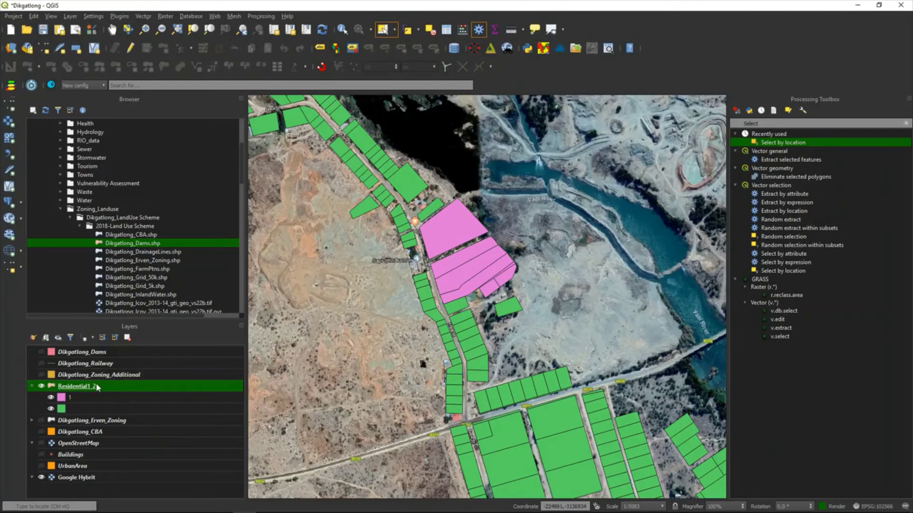
click(97, 387)
drag(143, 386, 86, 386)
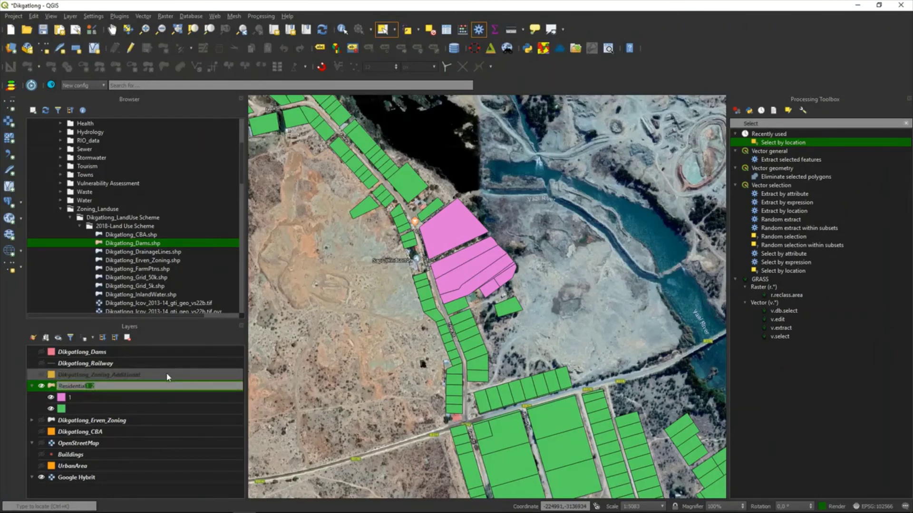
key(BackSpace)
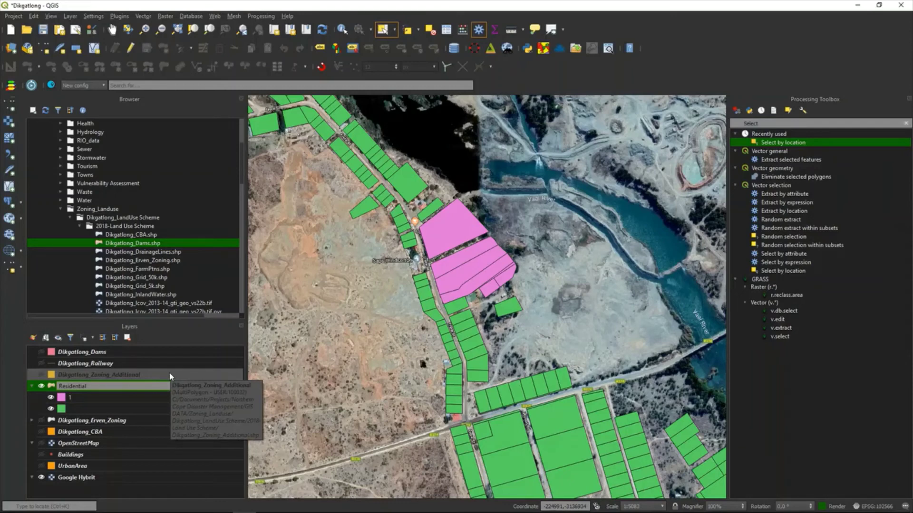
click(171, 375)
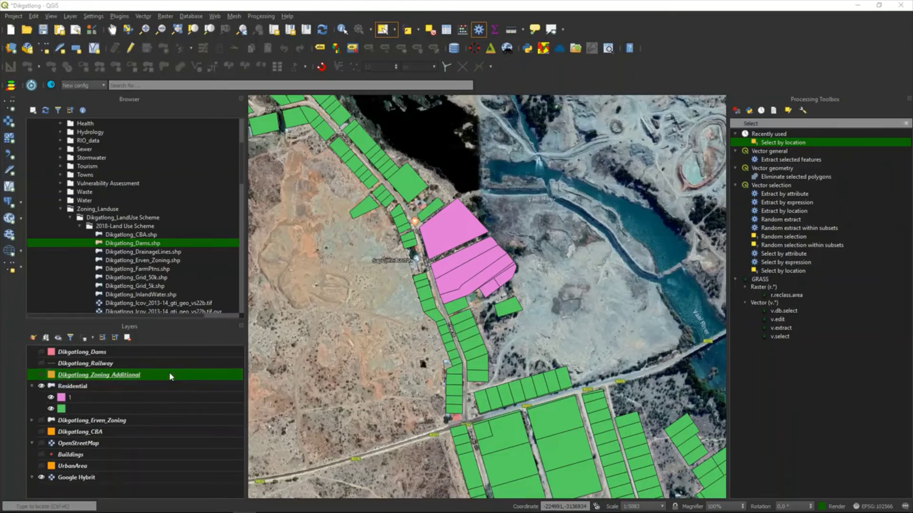
key(alt+Tab)
click(483, 260)
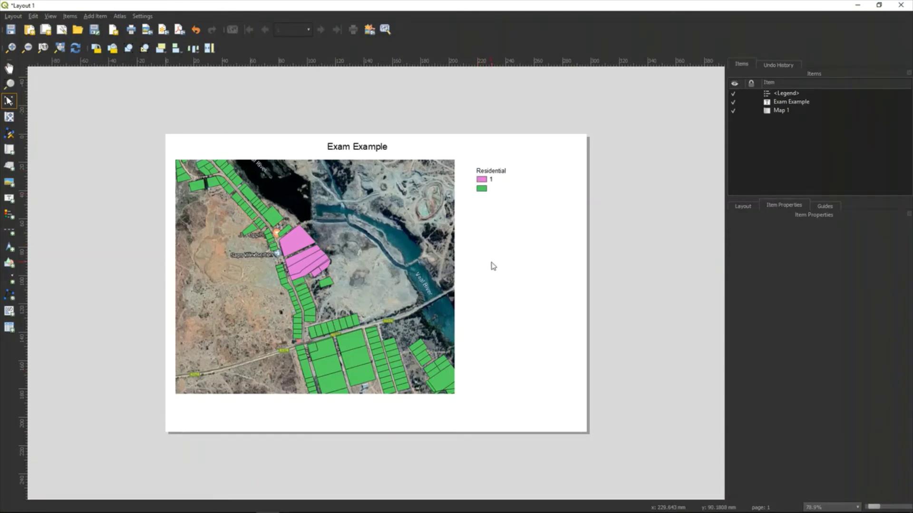
Enable a frame around the Residential legend and deselect it
click(493, 172)
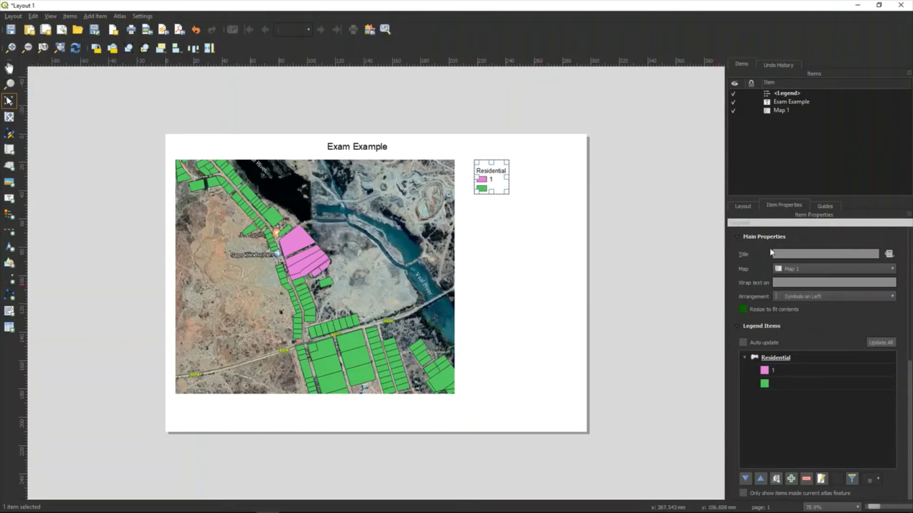
scroll(741, 287, down, 5)
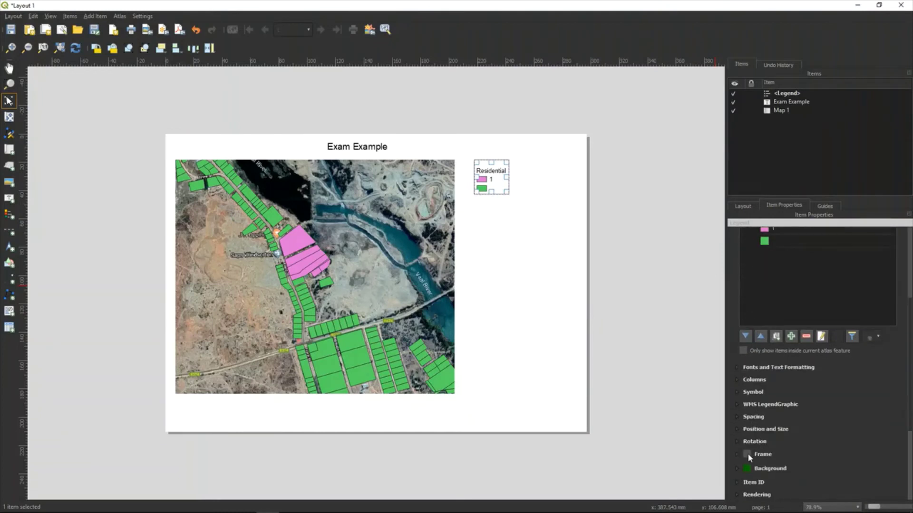
click(747, 454)
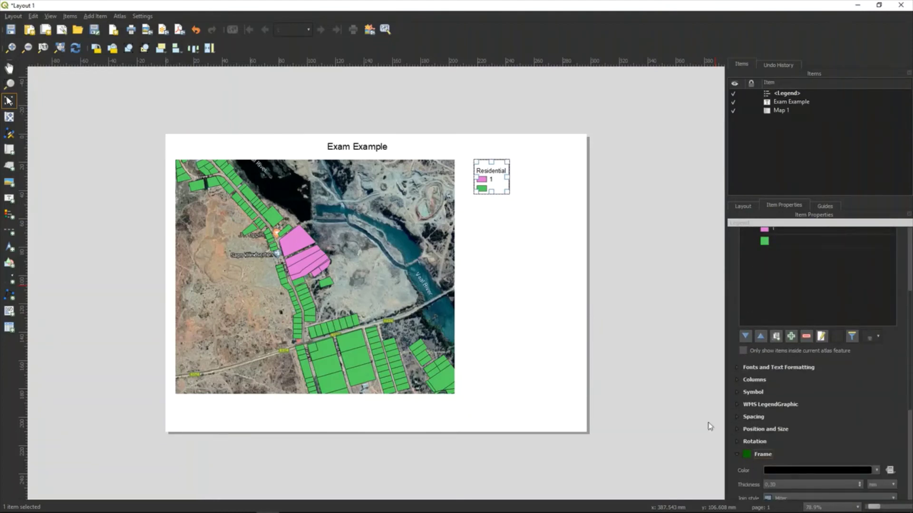
click(528, 309)
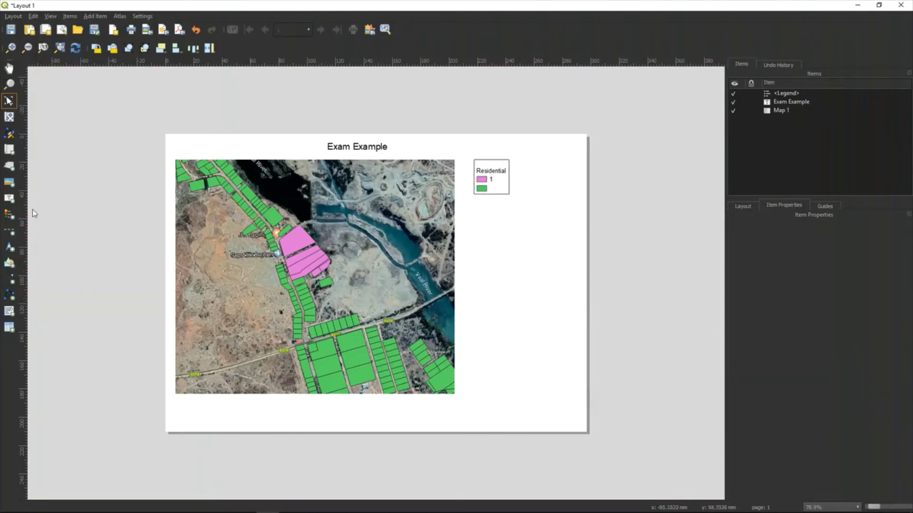
Add a scale bar to the page just below the map's lower left corner
click(9, 231)
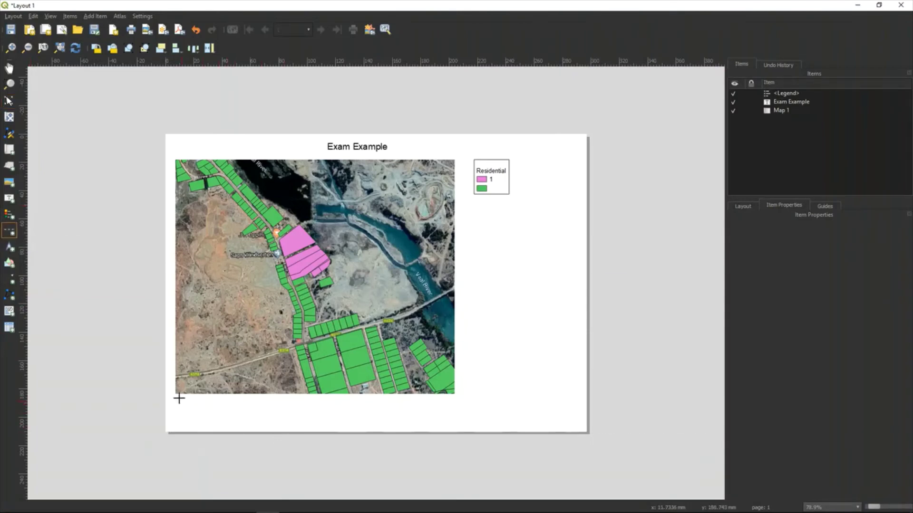
drag(175, 400, 421, 417)
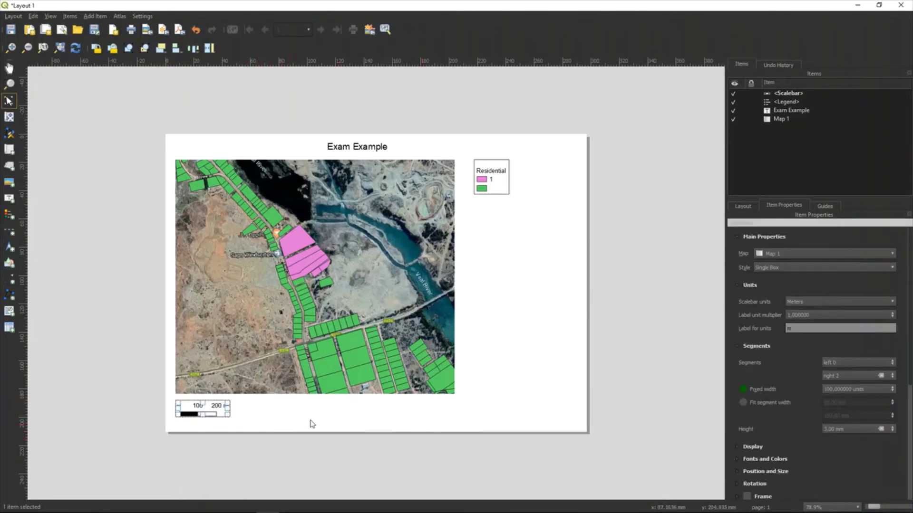
click(255, 416)
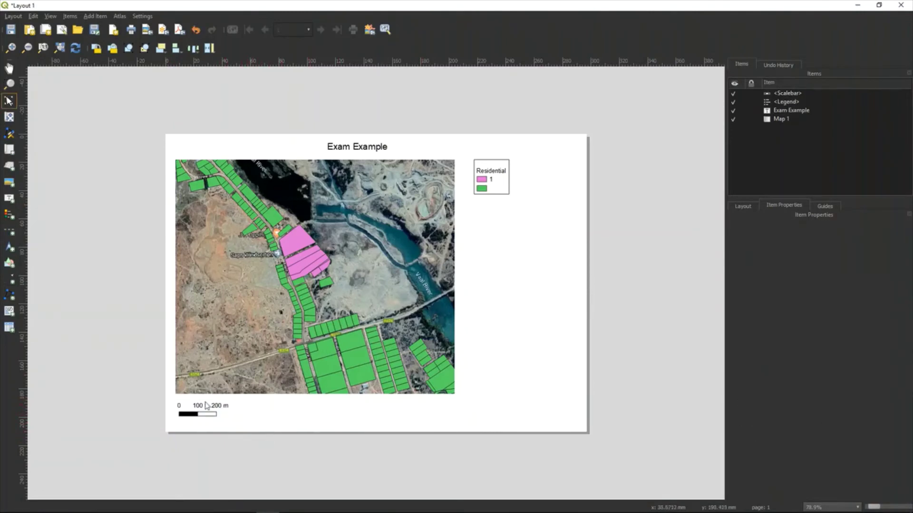
Set the scale bar's right segments to 5
click(211, 410)
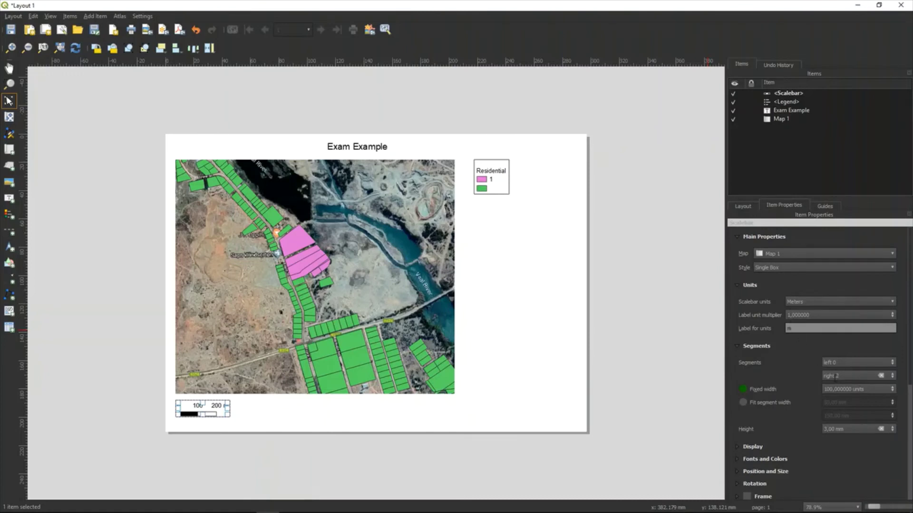
double_click(854, 375)
text(5)
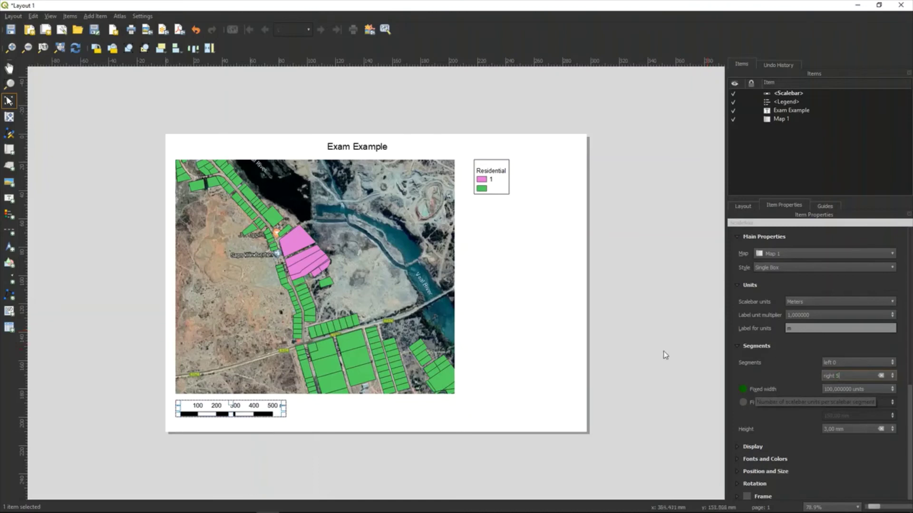
click(333, 414)
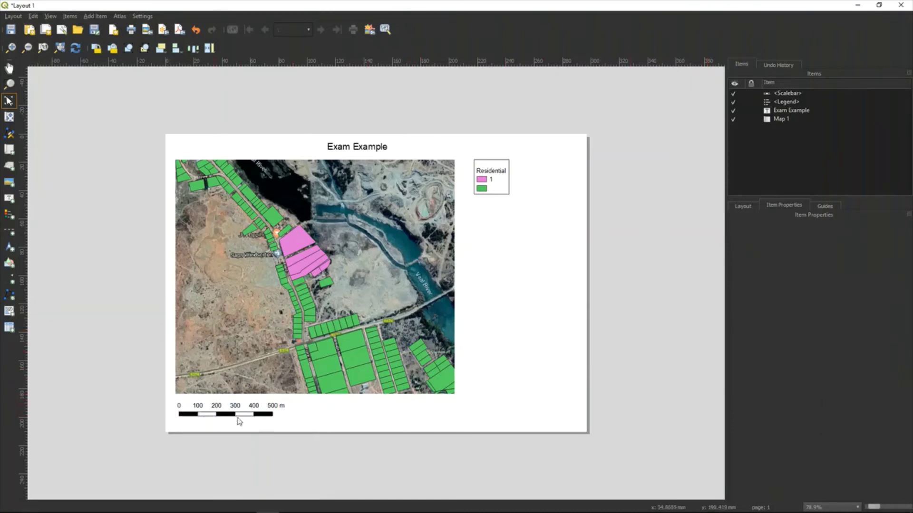
click(235, 408)
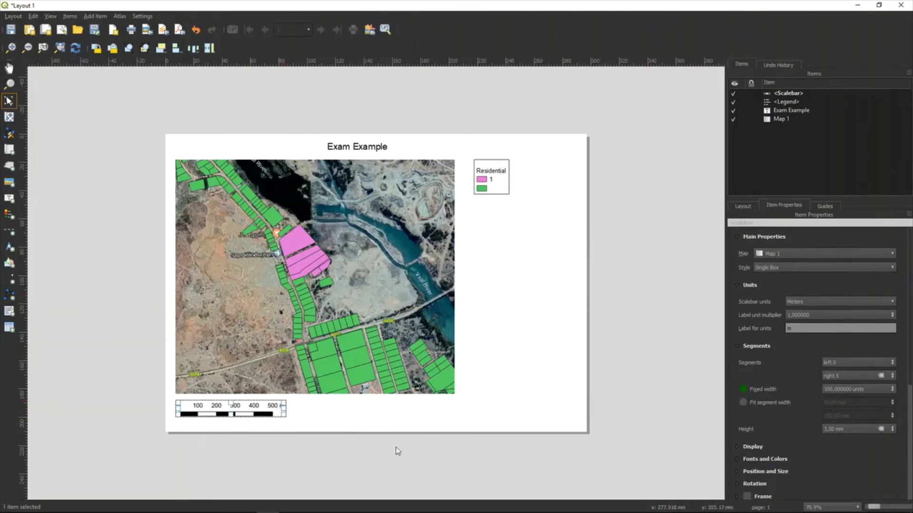
click(356, 426)
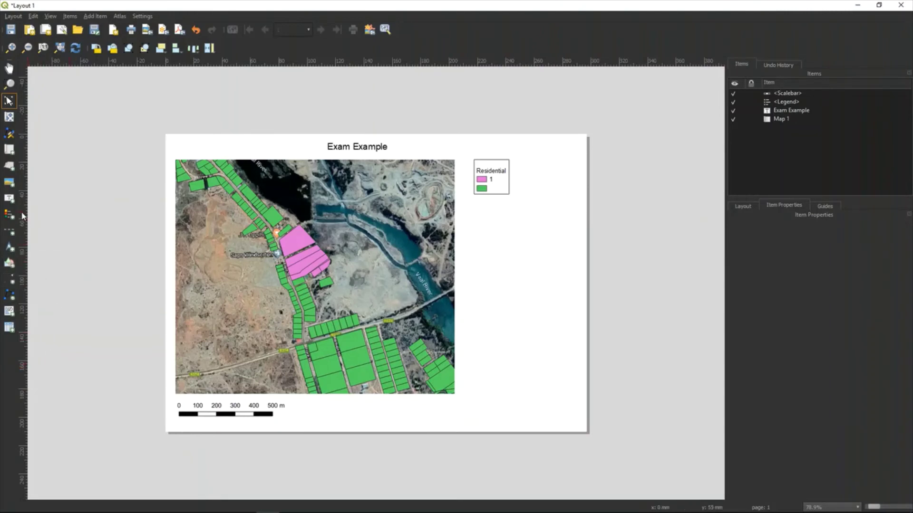
Add a small square picture beside the map's lower right corner and set its image to the NorthArrow_07.svg north arrow
click(8, 185)
drag(460, 377, 477, 395)
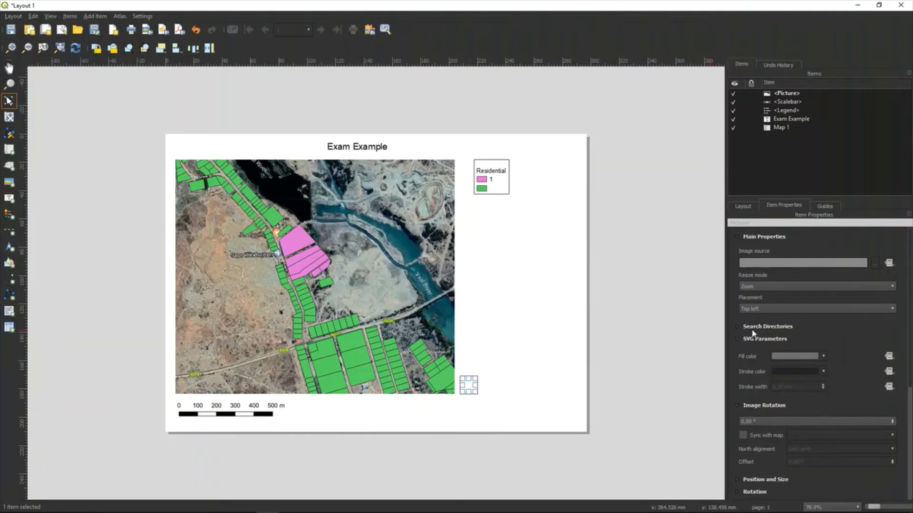
click(736, 327)
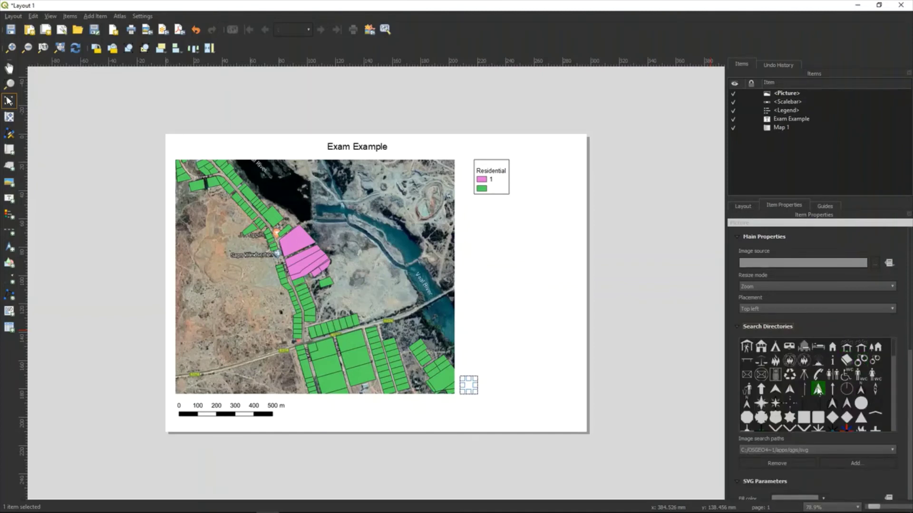
click(790, 404)
click(507, 408)
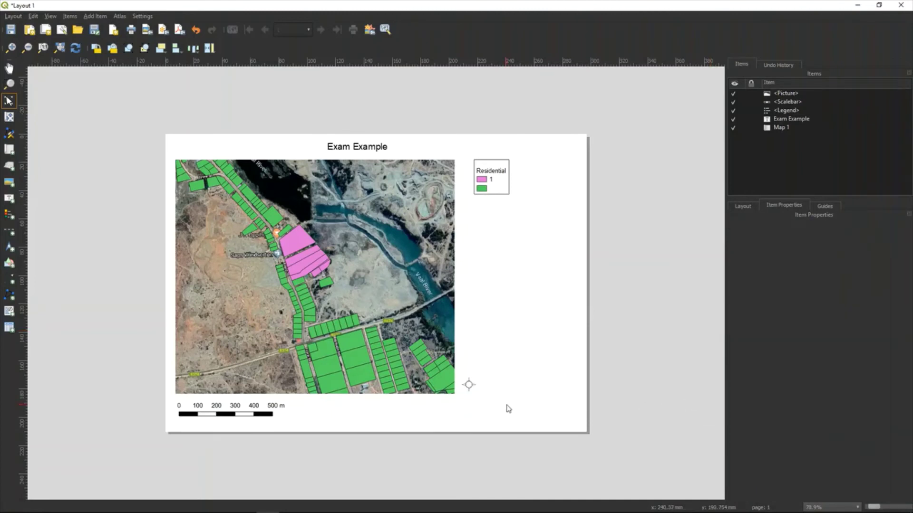
click(467, 385)
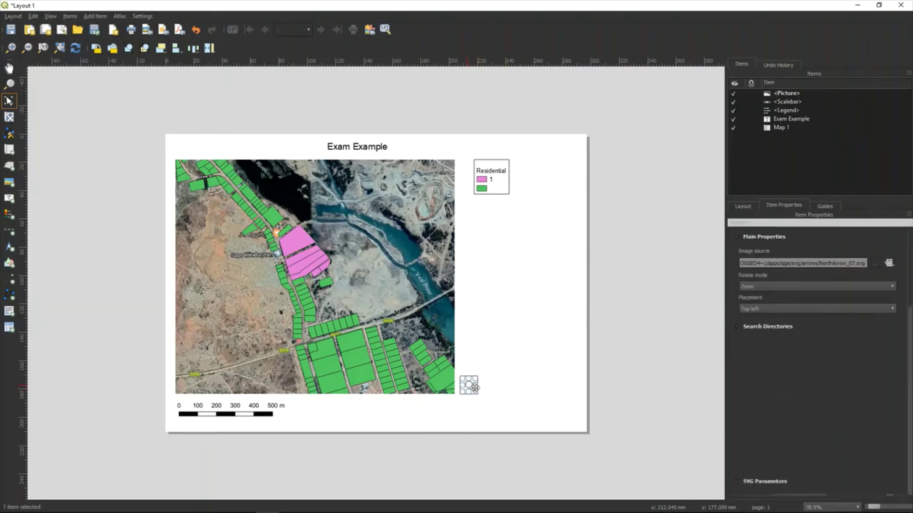
Add a text label beside the north arrow near the page's lower right corner, reading "Created by" and the author's full name
click(517, 395)
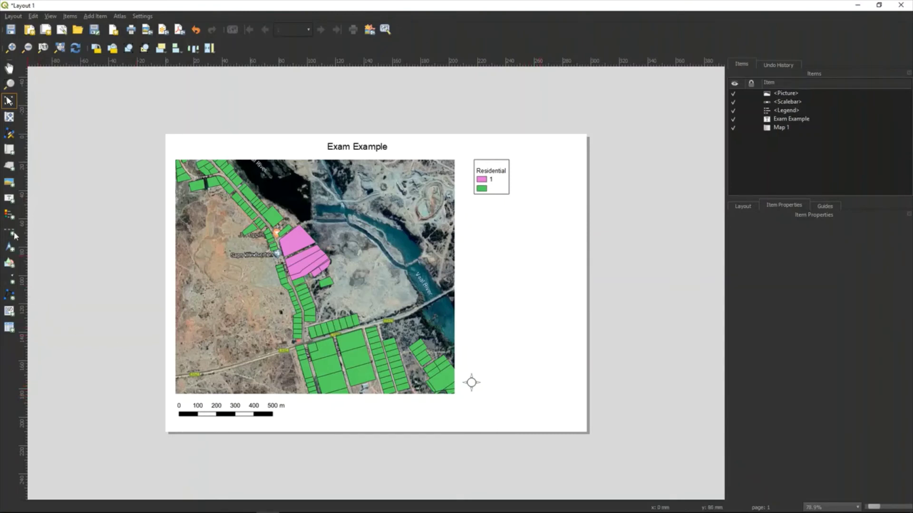
click(9, 200)
drag(504, 377, 572, 413)
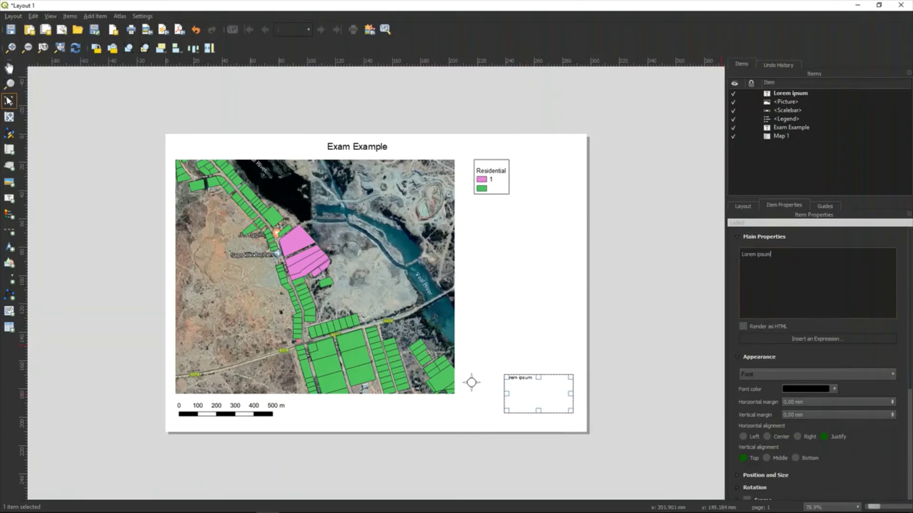
drag(771, 254, 732, 253)
text(Created by Herman B)
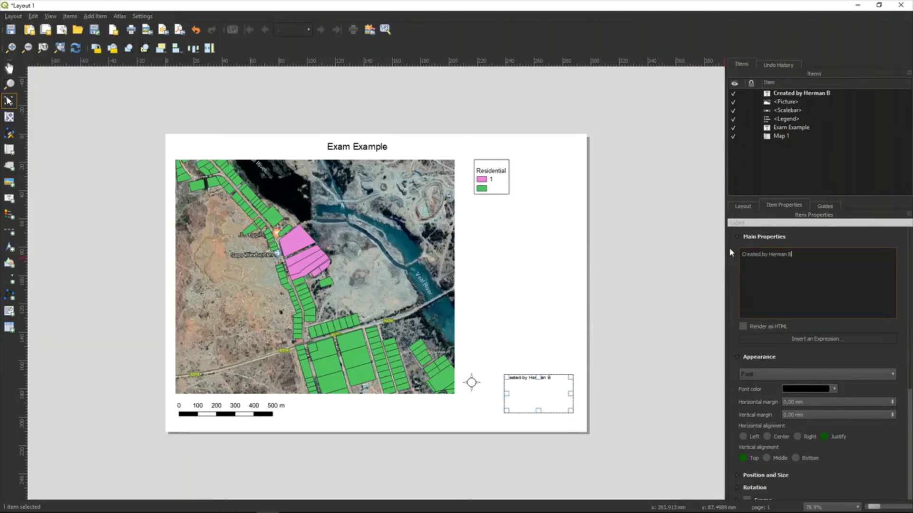
text(ooysen)
click(511, 288)
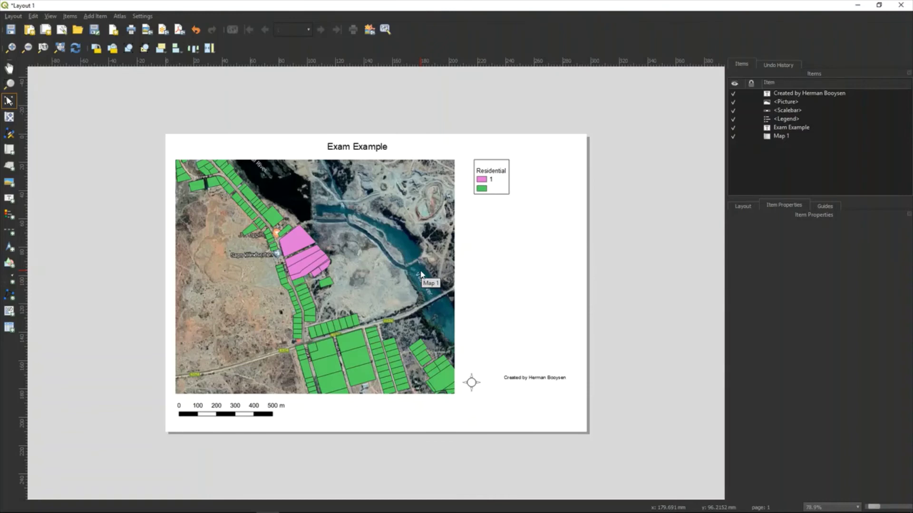
Review the layout items one by one: title, map, legend, scale bar, north arrow and author label
click(363, 151)
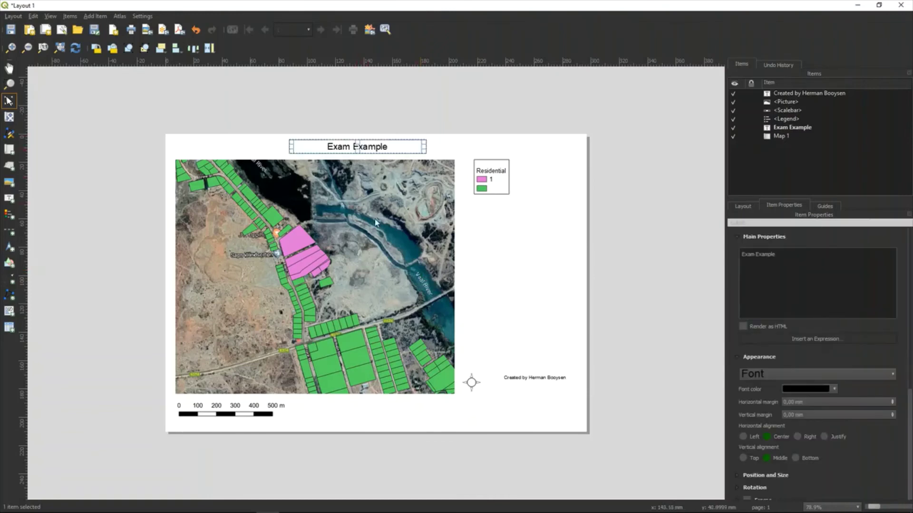
click(265, 209)
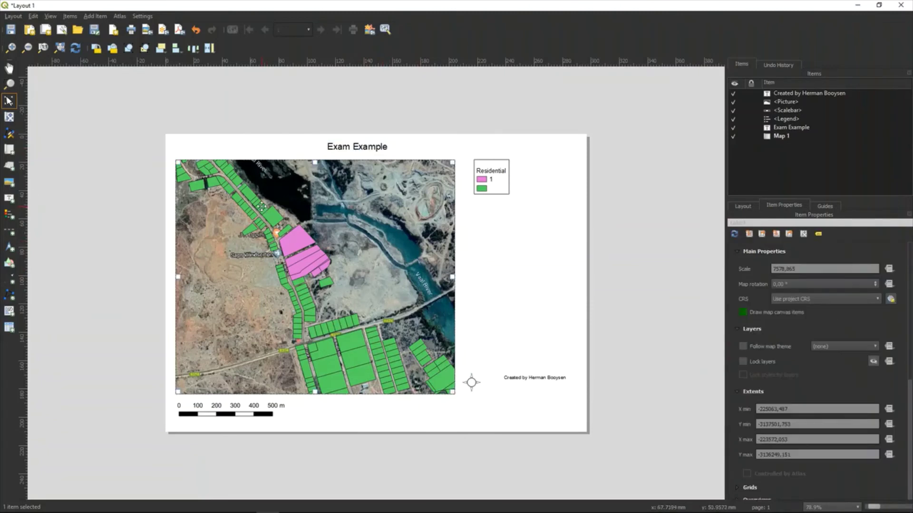
click(502, 170)
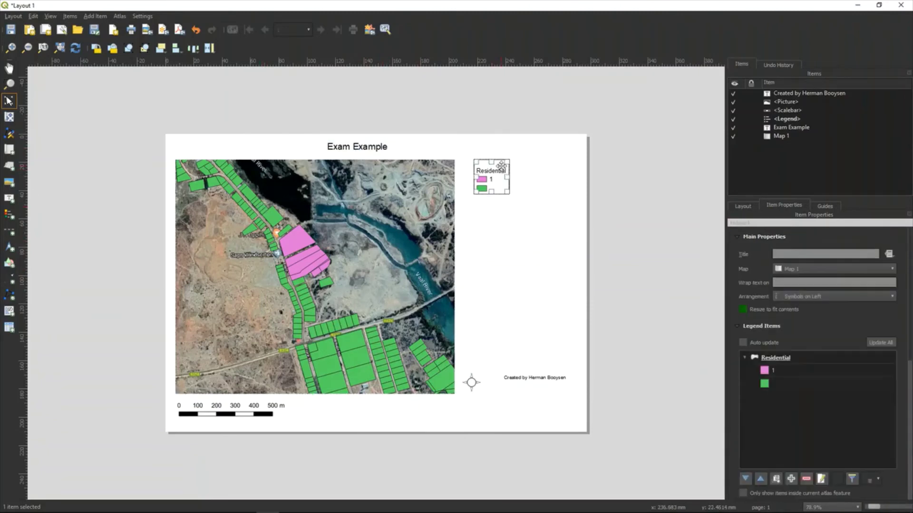
click(232, 416)
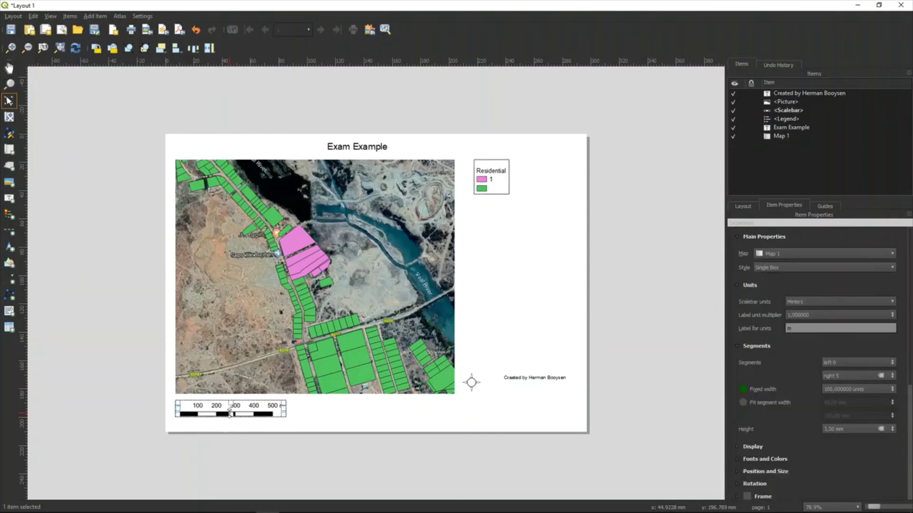
click(471, 387)
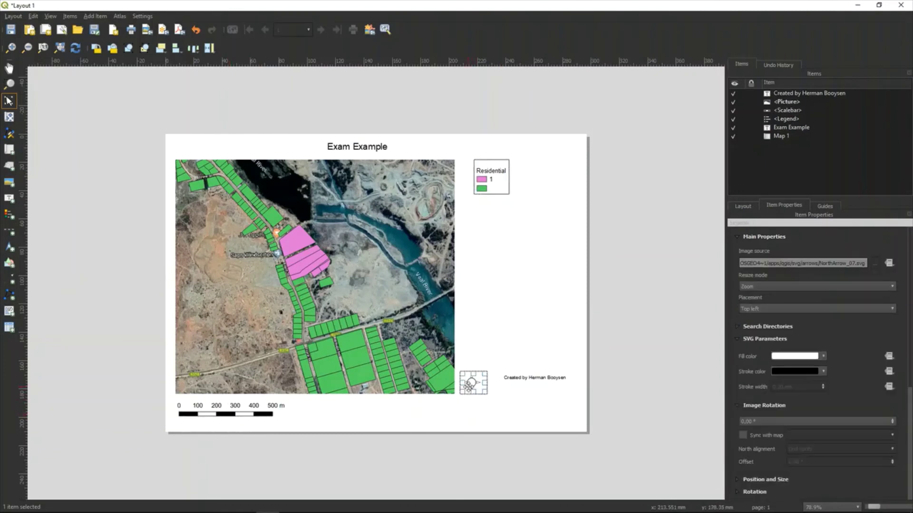
click(537, 383)
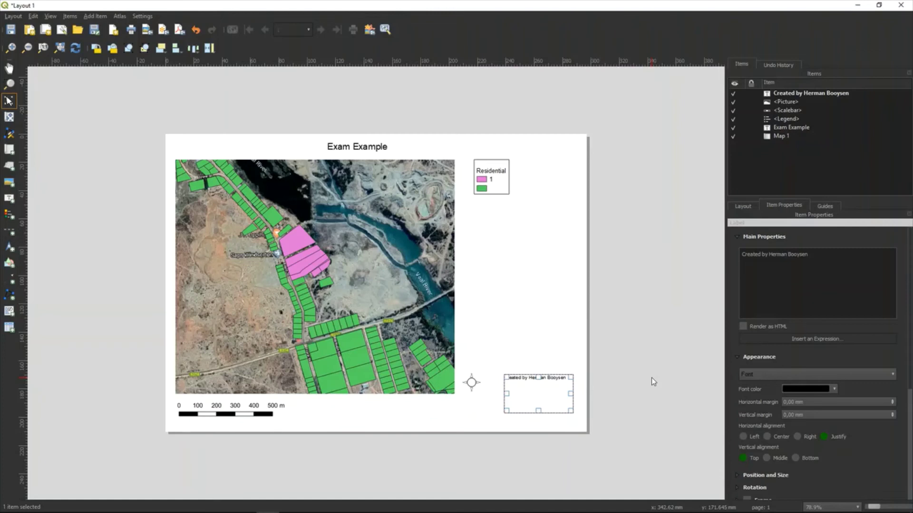
click(555, 324)
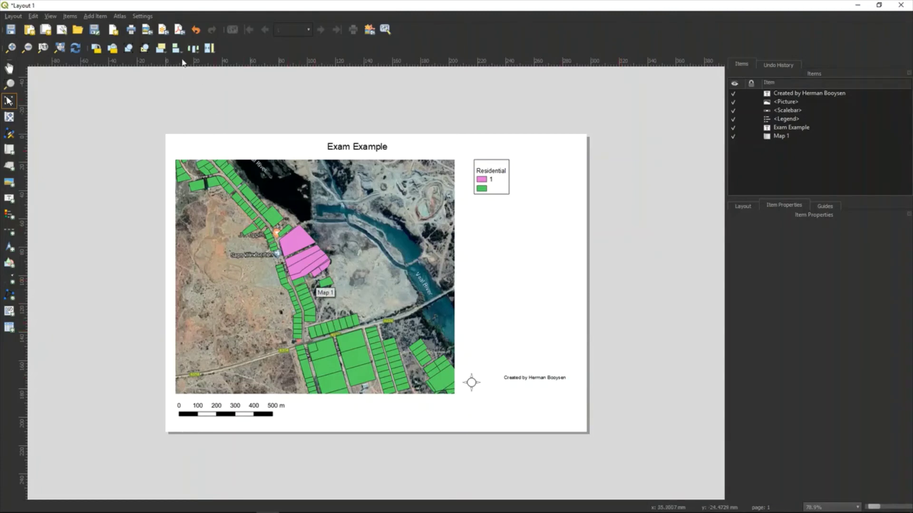
Start exporting the layout to PDF and choose the existing exam Question 1 PDF in C:\Temp\Data as the target file
click(180, 30)
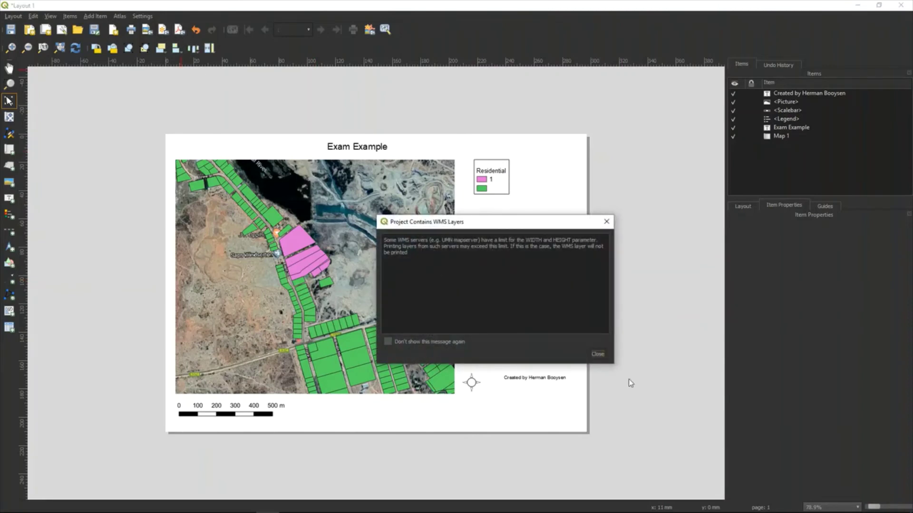
click(595, 354)
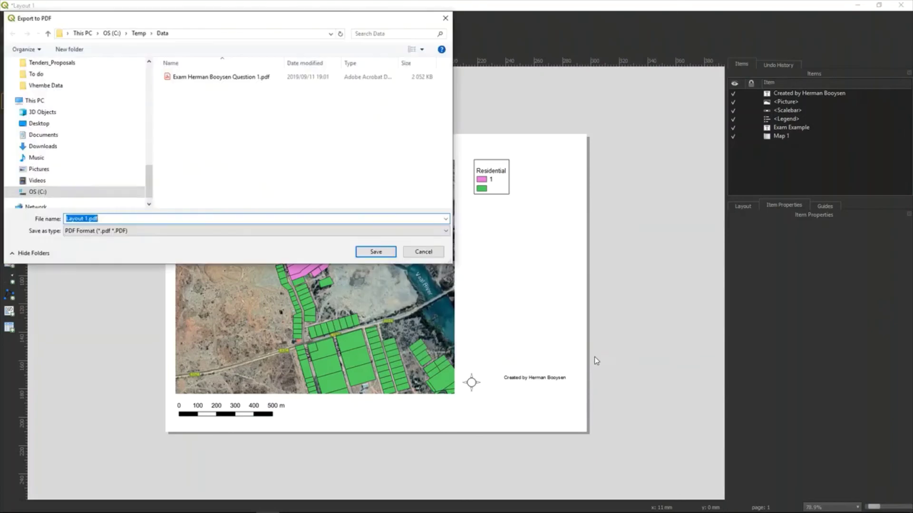
click(212, 78)
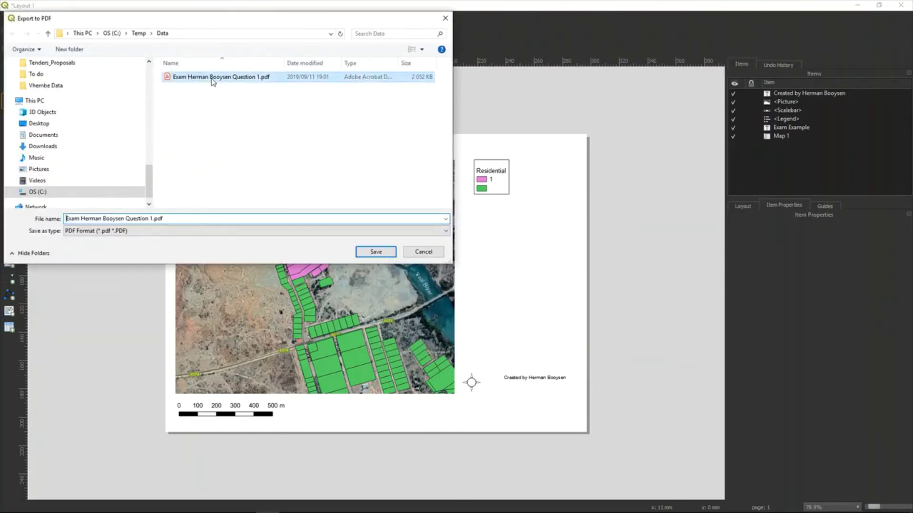
click(151, 217)
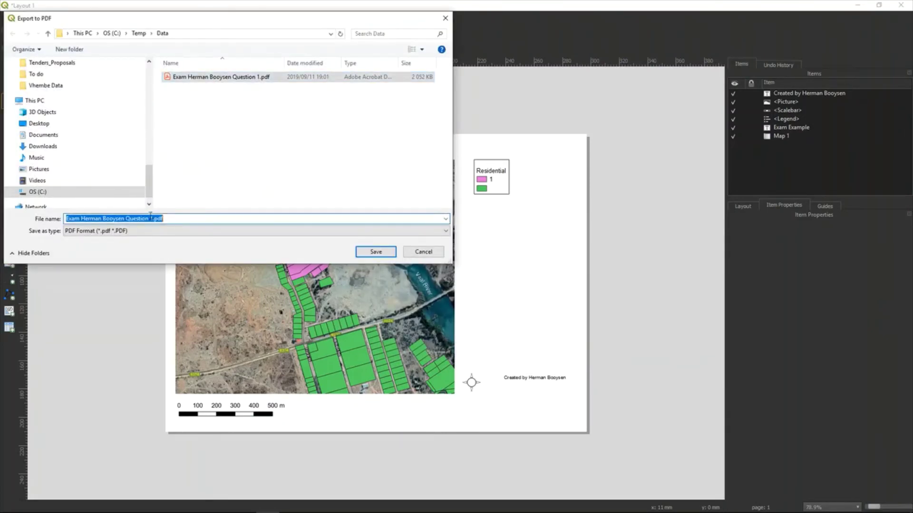
click(151, 218)
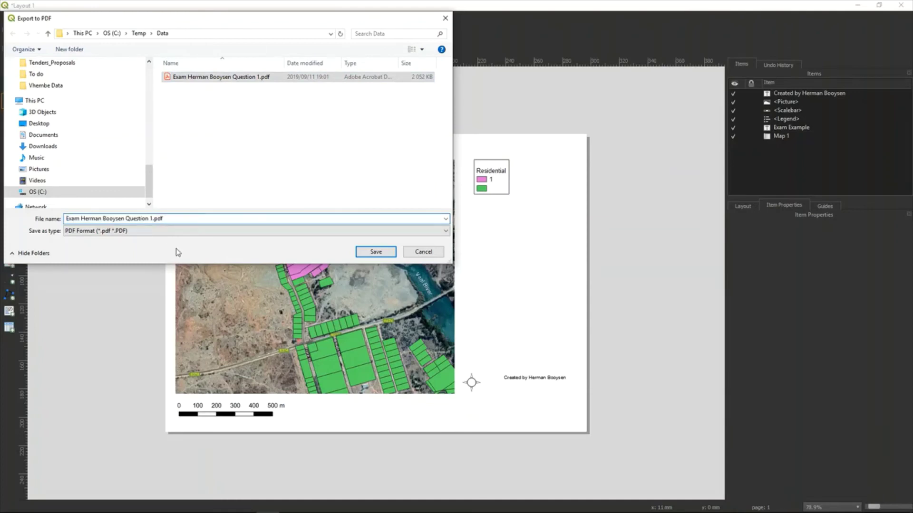
text(Quest)
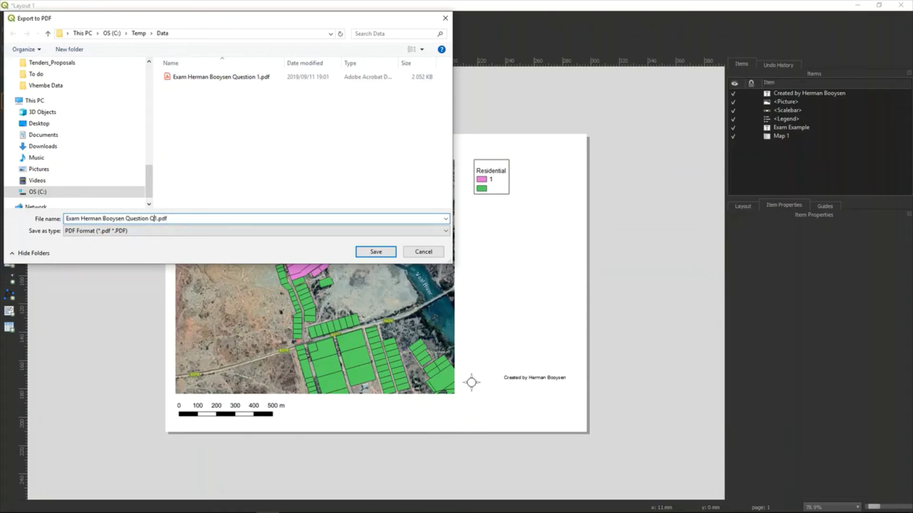
text(ion)
click(151, 219)
key(BackSpace)
key(BackSpace)
key(BackSpace)
key(BackSpace)
key(BackSpace)
key(BackSpace)
key(BackSpace)
key(BackSpace)
key(BackSpace)
Export the layout over the existing exam PDF, keeping the default PDF export options
click(368, 252)
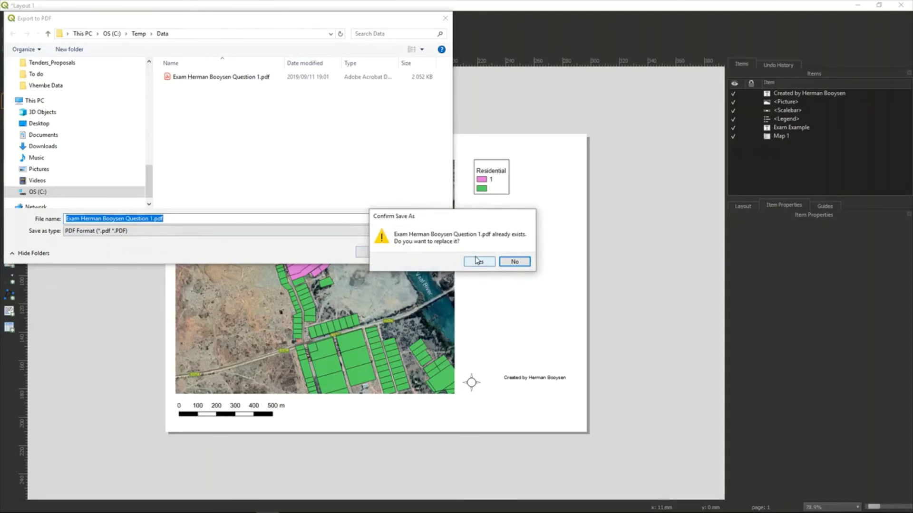
click(477, 261)
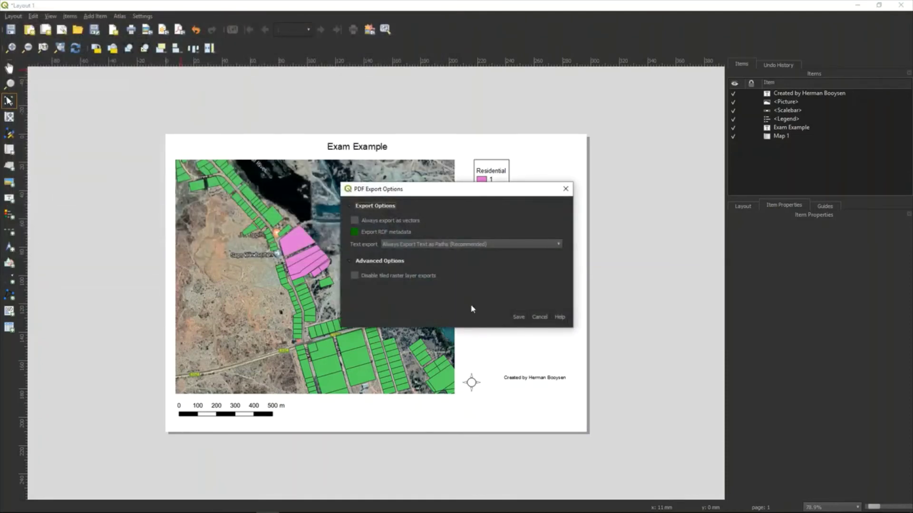
click(518, 316)
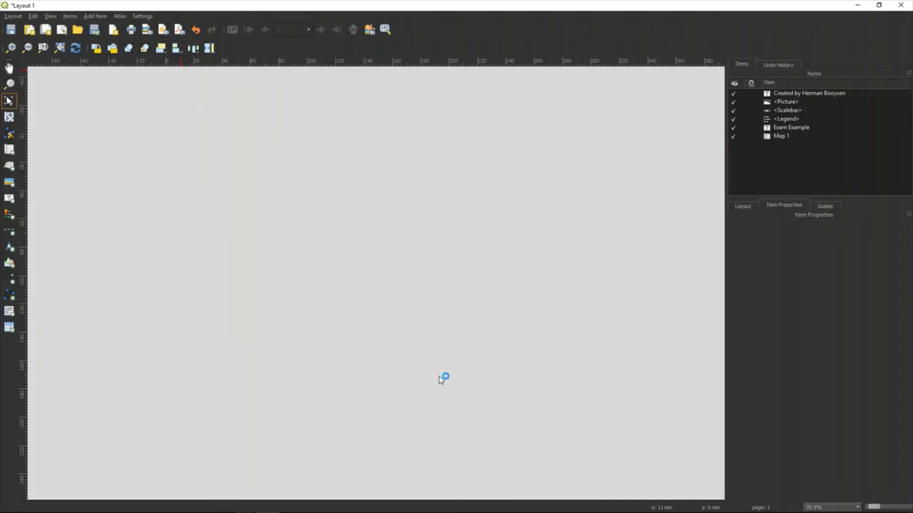
Switch to the exam session mind map in MindManager and collapse the "GIS functions to be used" topic
key(alt+Tab)
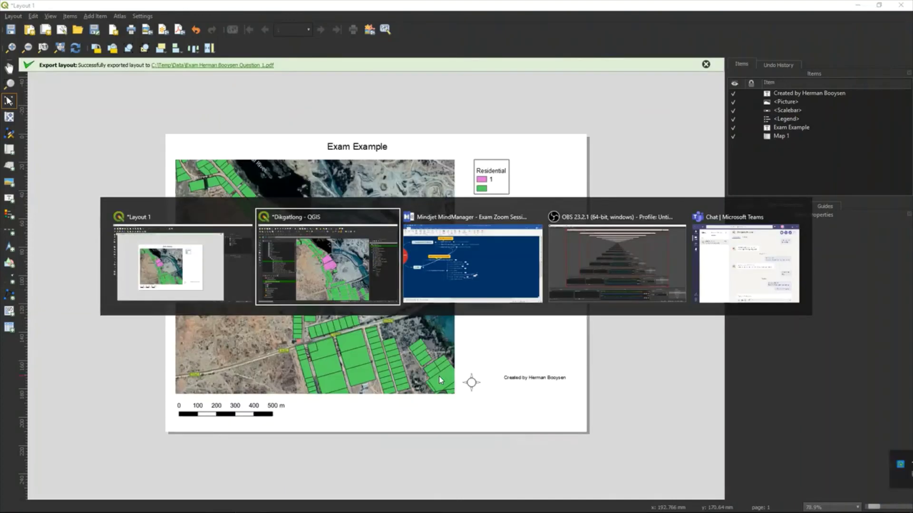
key(alt+Tab)
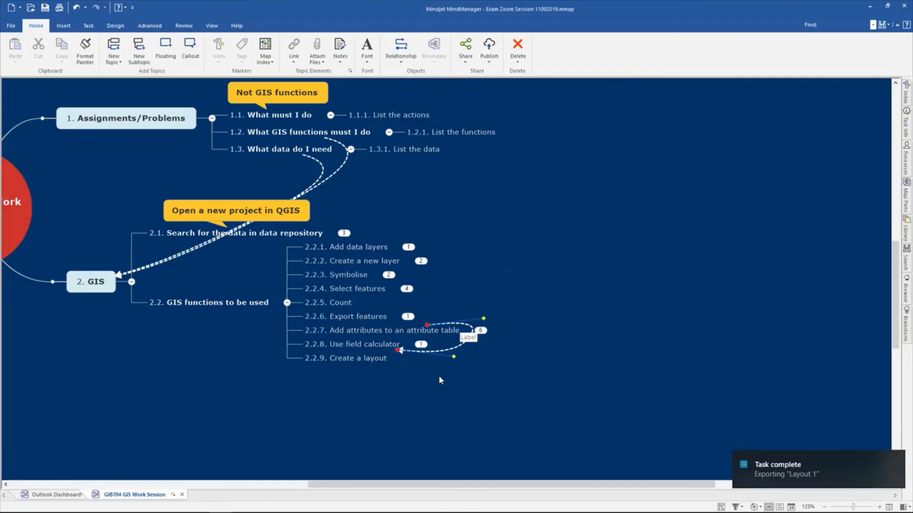
click(287, 303)
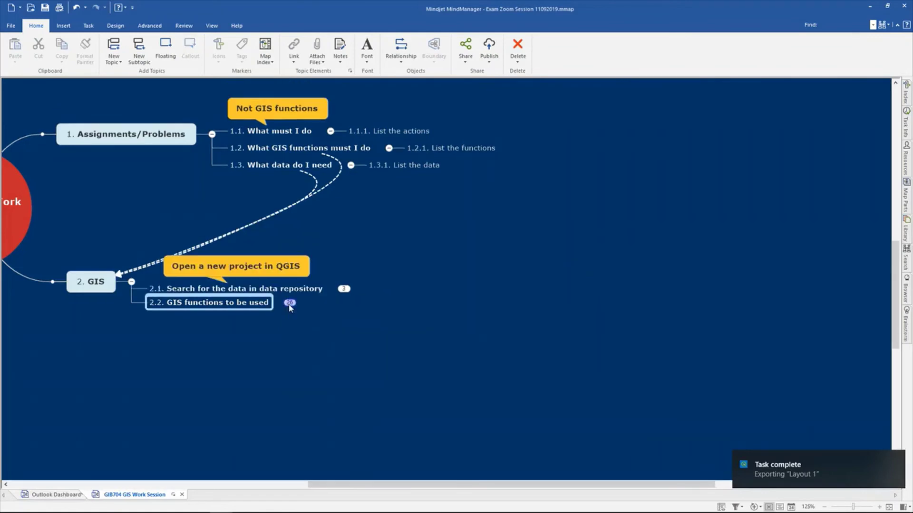
Review the GIS topic and the three questions under Assignments/Problems in the mind map
scroll(189, 220, up, 3)
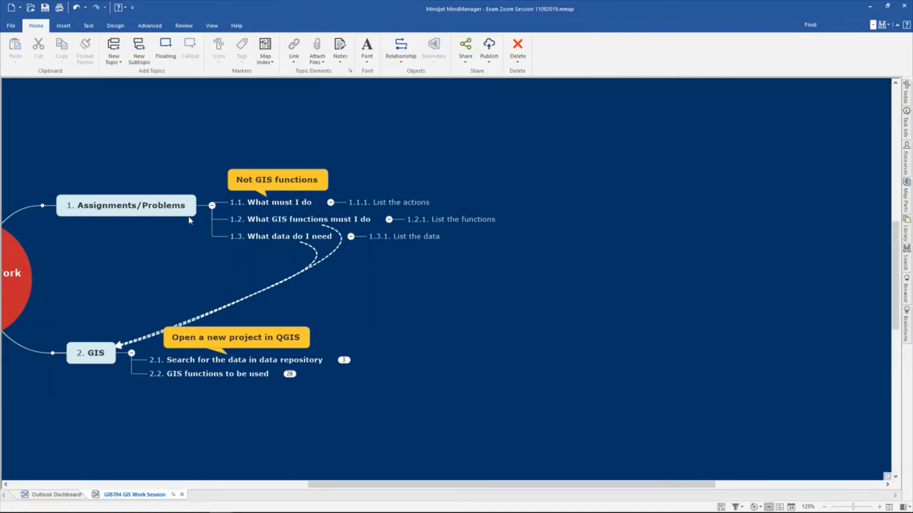
click(93, 353)
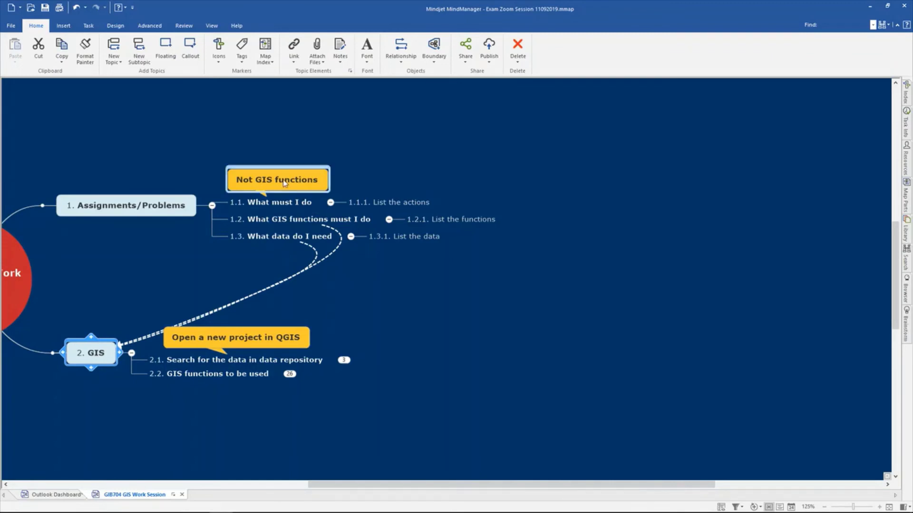
click(292, 204)
click(292, 219)
click(287, 236)
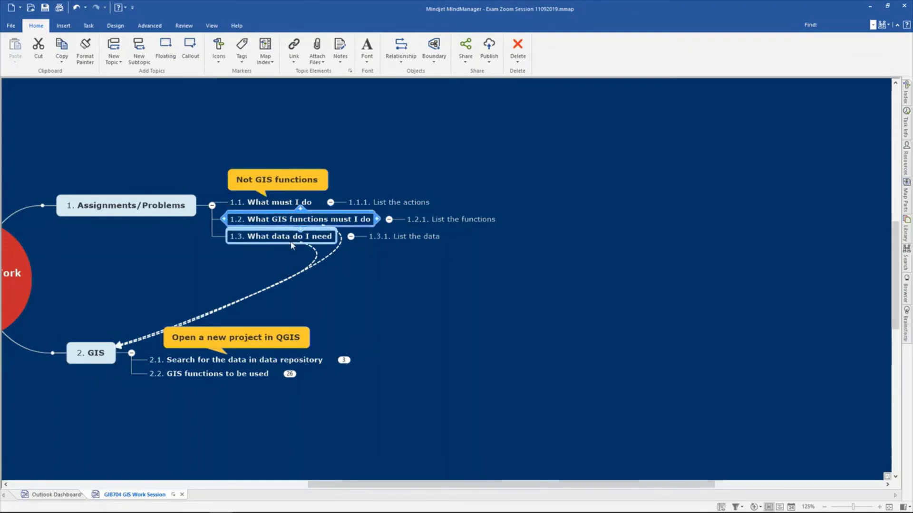
click(292, 219)
click(279, 202)
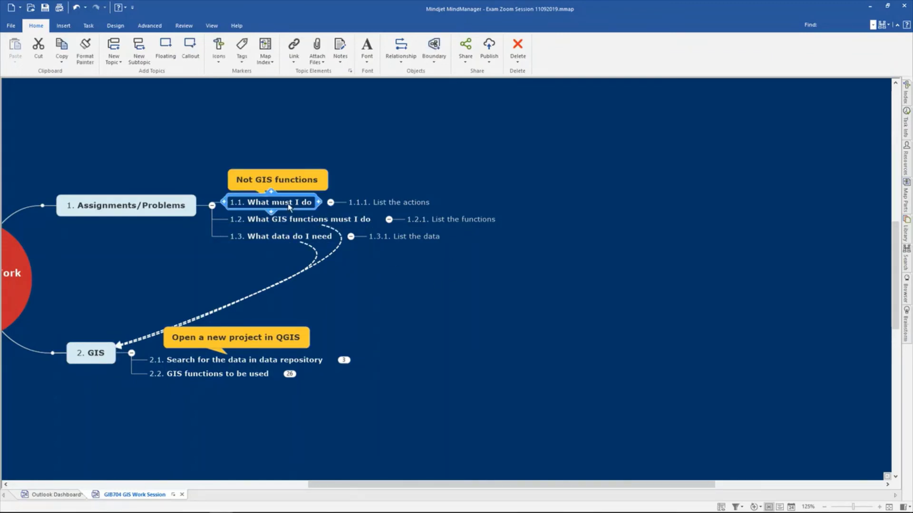
click(128, 210)
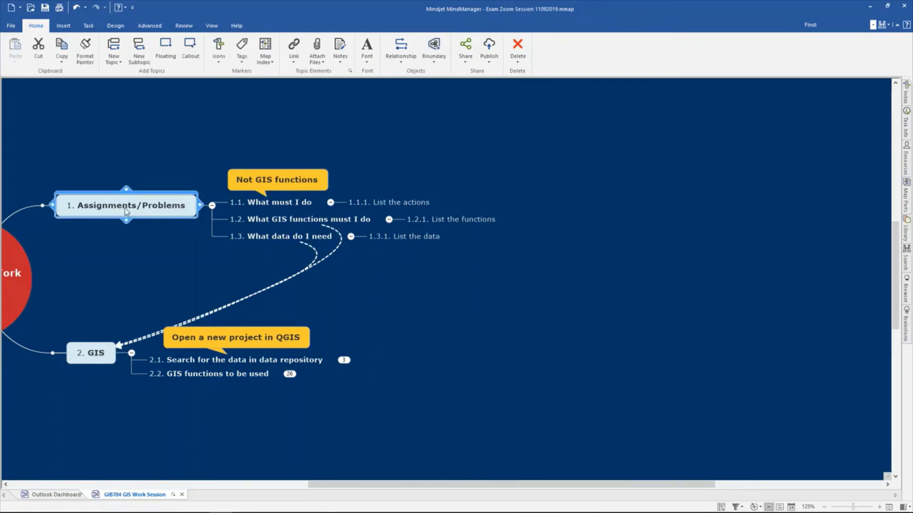
Go through what must be done, the required GIS functions and the needed data, including the "List the functions" and "List the data" subtopics
click(284, 202)
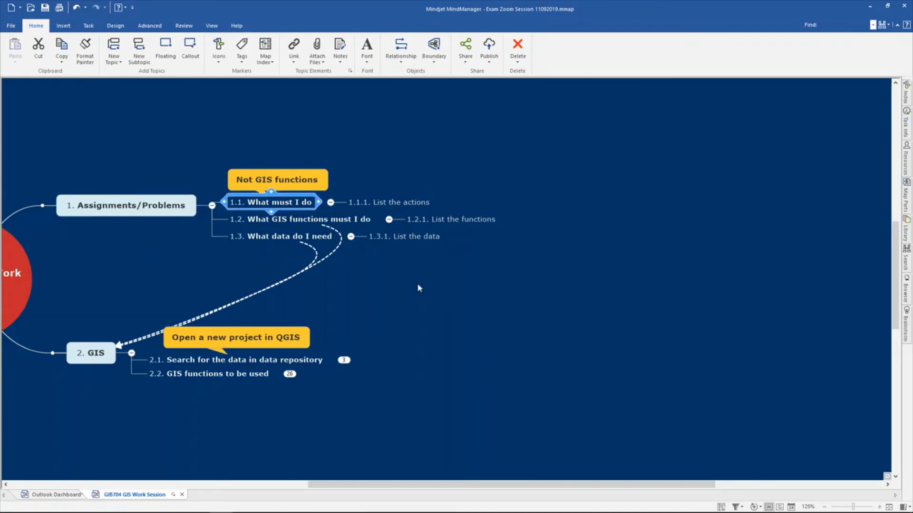
click(299, 221)
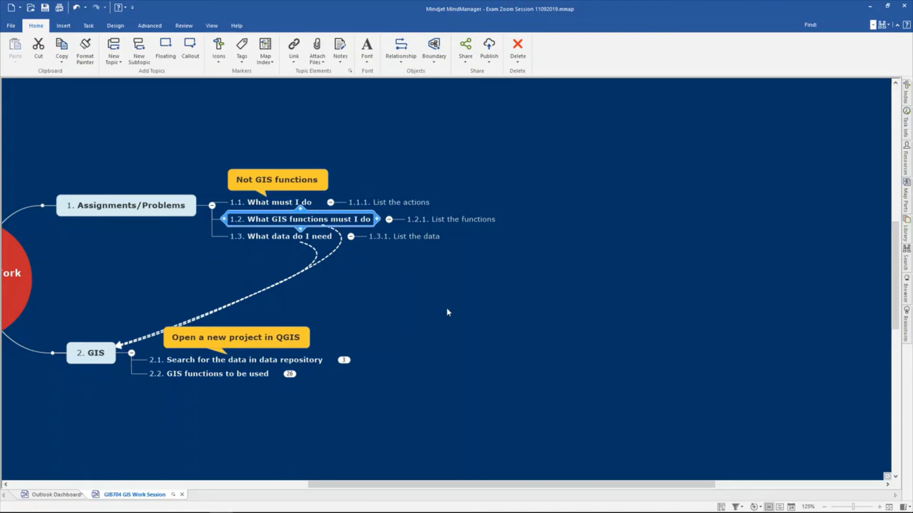
click(449, 219)
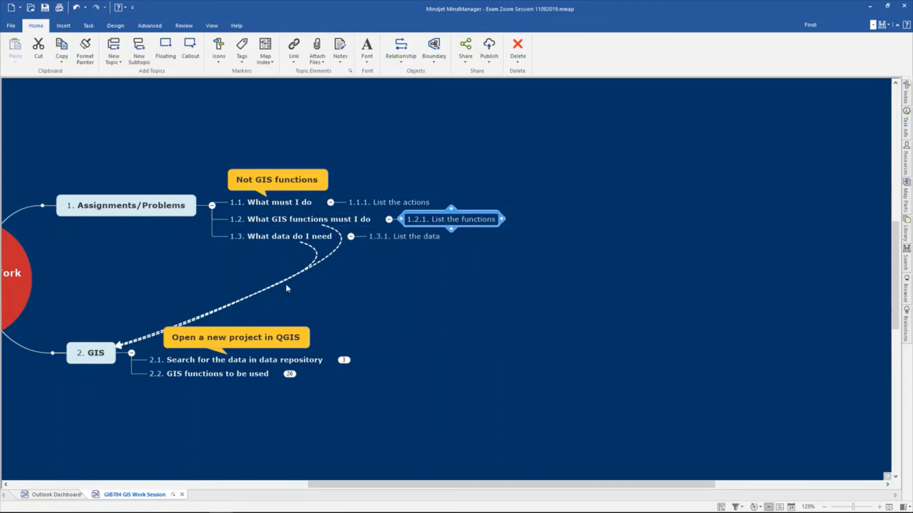
click(280, 236)
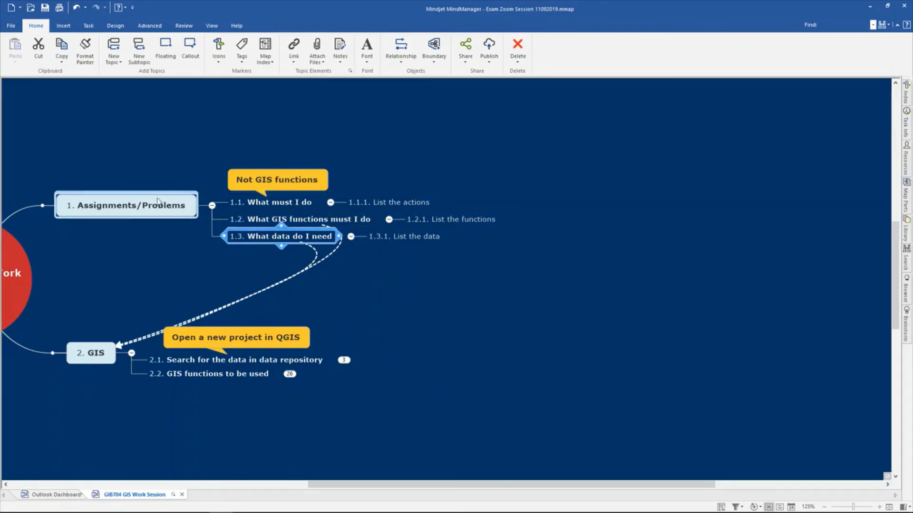
click(278, 203)
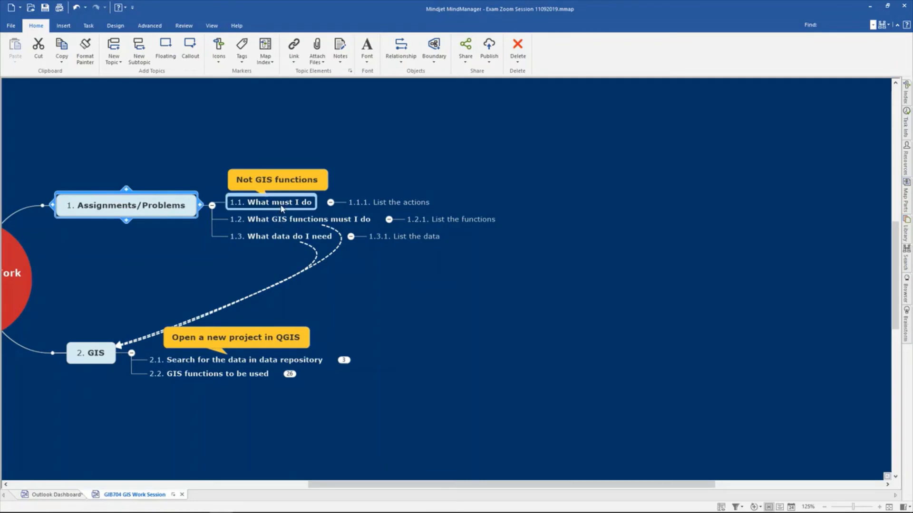
click(275, 240)
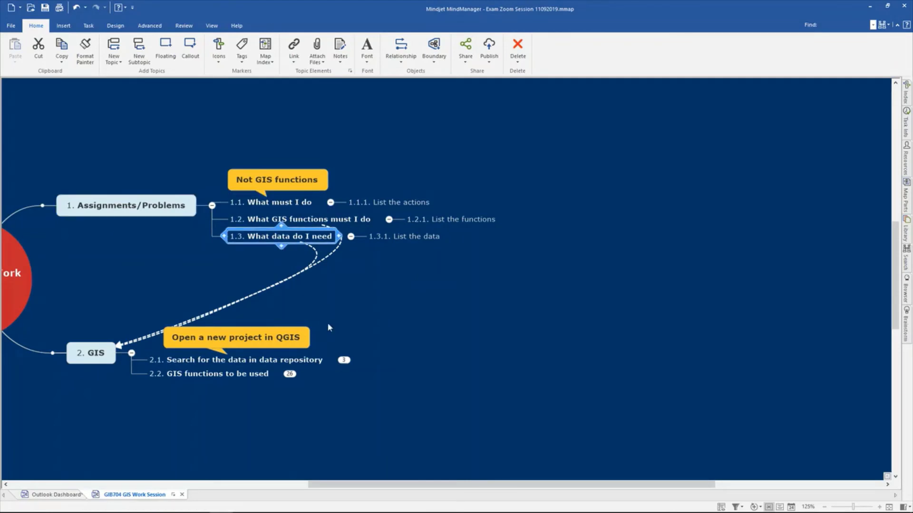
click(407, 240)
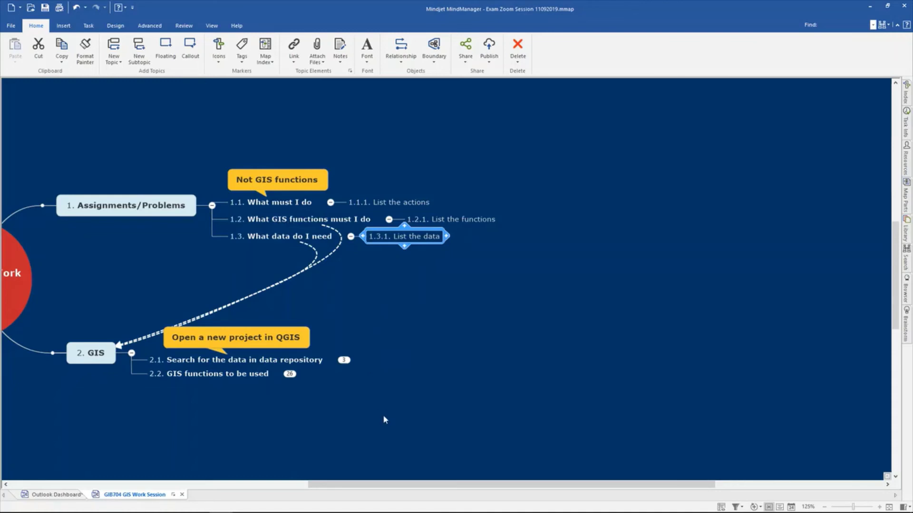
Expand "Search for the data in data repository", review its "Is it there" and "If not, create it" subtopics, and collapse it again
click(343, 360)
click(187, 352)
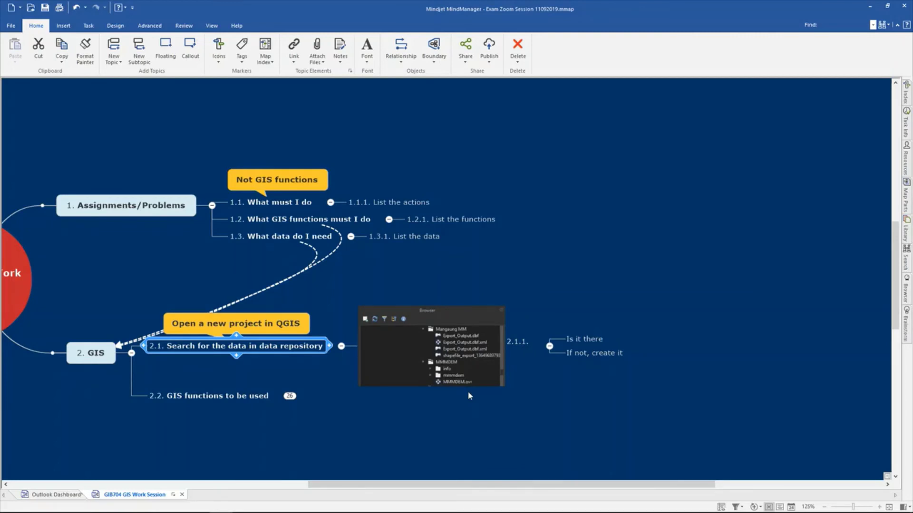
click(574, 342)
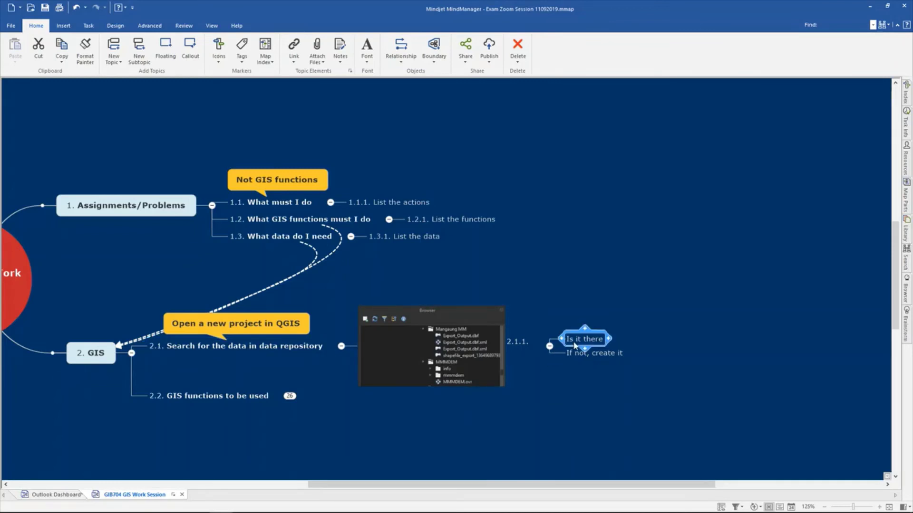
click(283, 238)
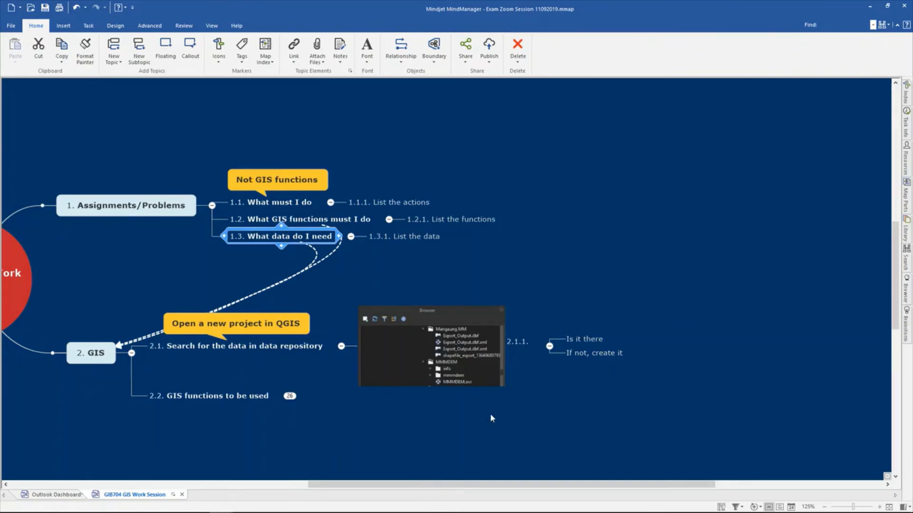
click(578, 356)
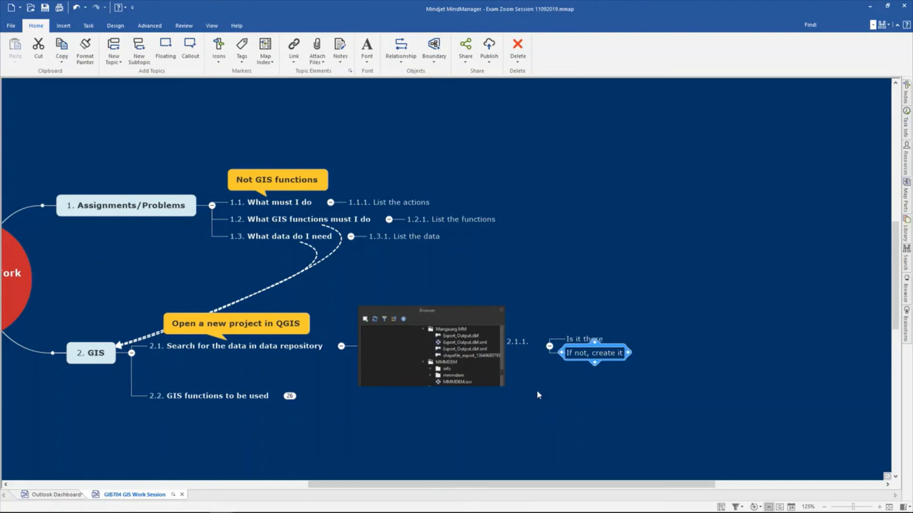
click(341, 347)
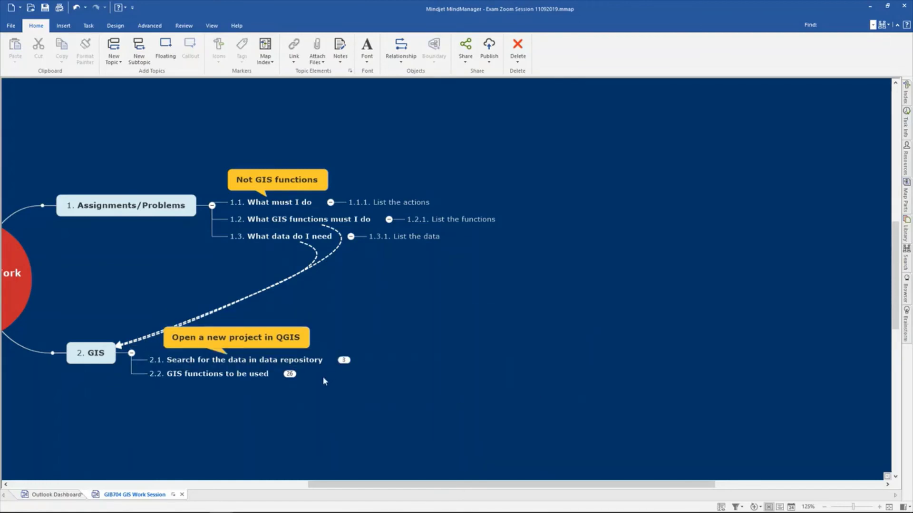
Expand "GIS functions to be used" and review the "Add data layers" topic with its screenshot, leaving that topic collapsed
click(290, 374)
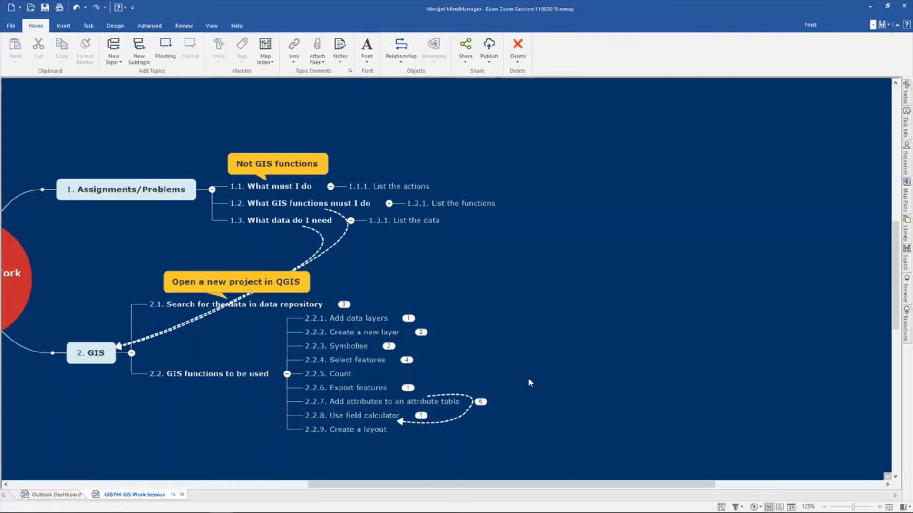
click(367, 322)
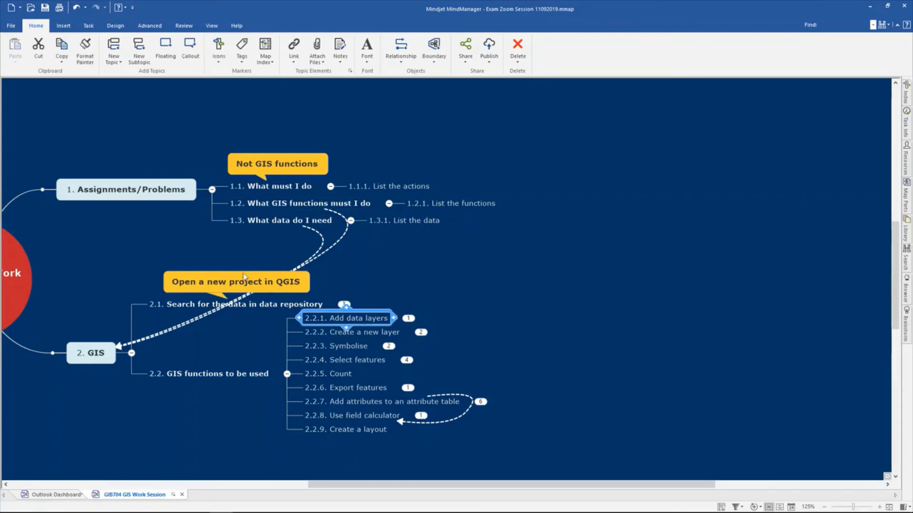
click(245, 304)
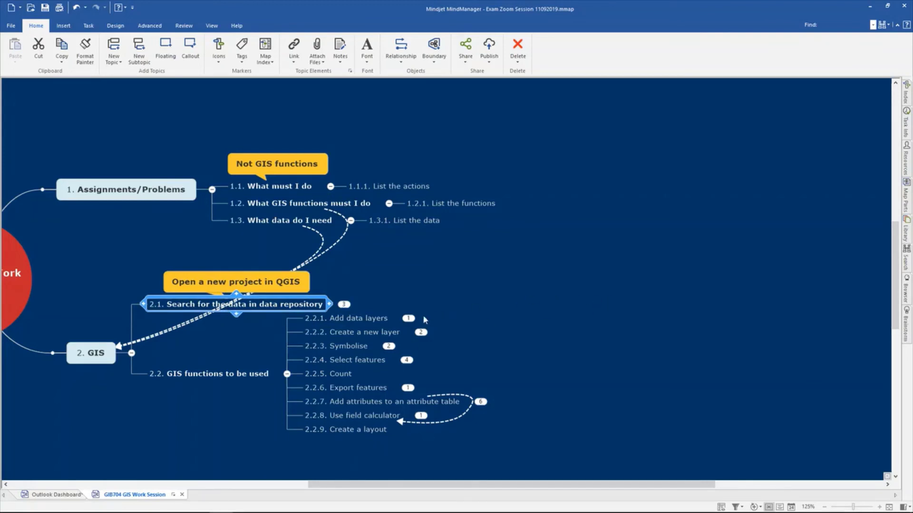
click(408, 318)
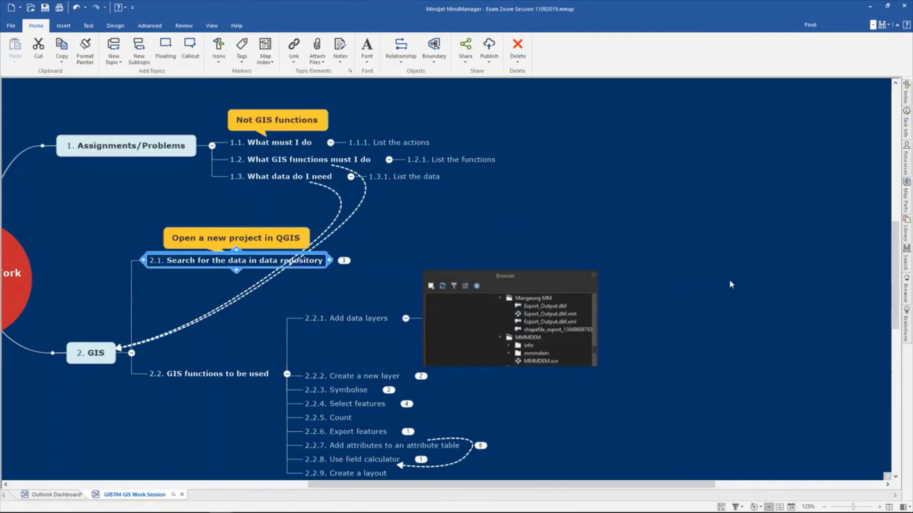
click(406, 319)
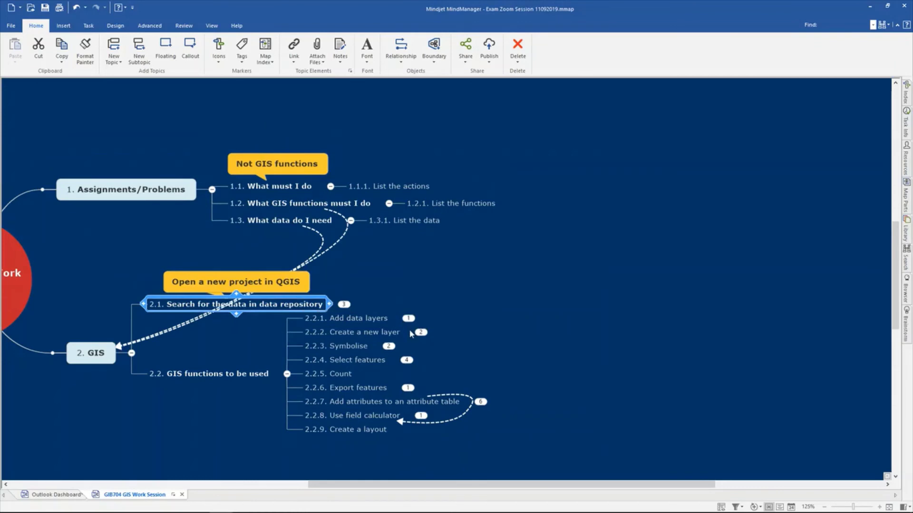
Expand "Create a new layer", review the Shapefile subtopic and its menu screenshot, and collapse the topic
click(421, 332)
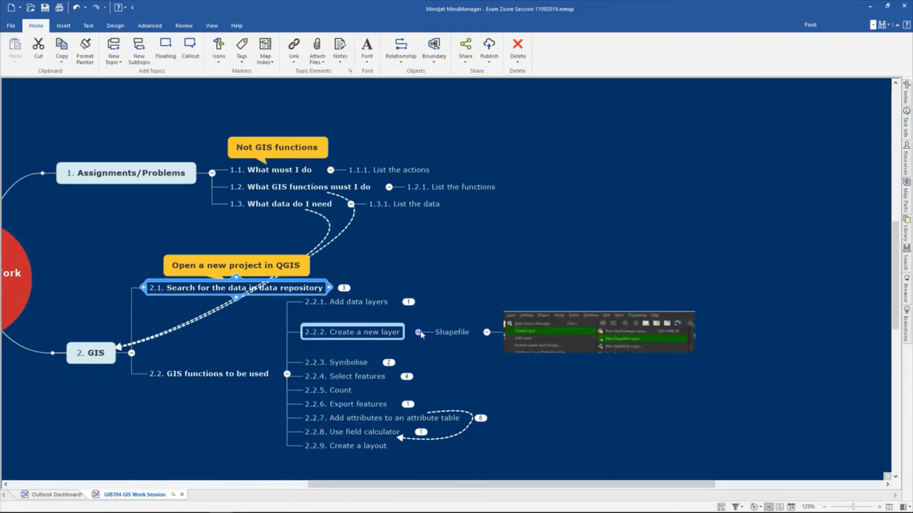
click(452, 332)
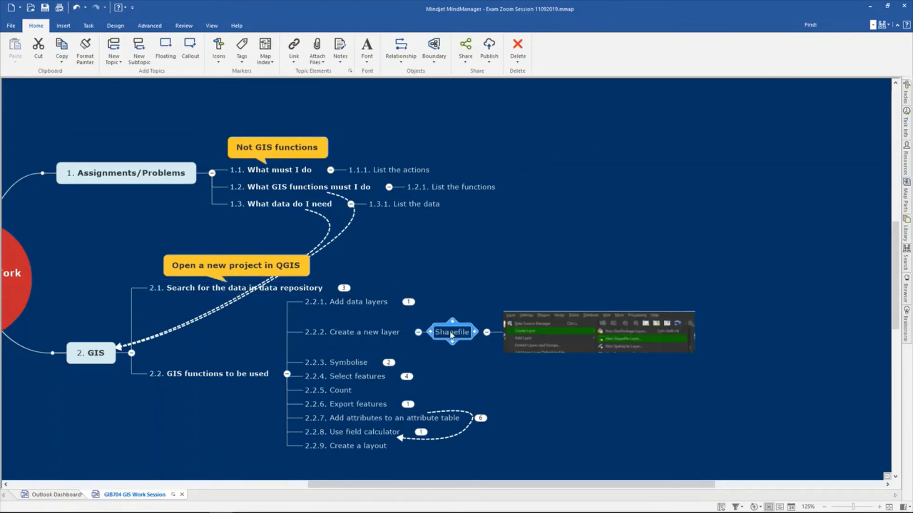
click(511, 318)
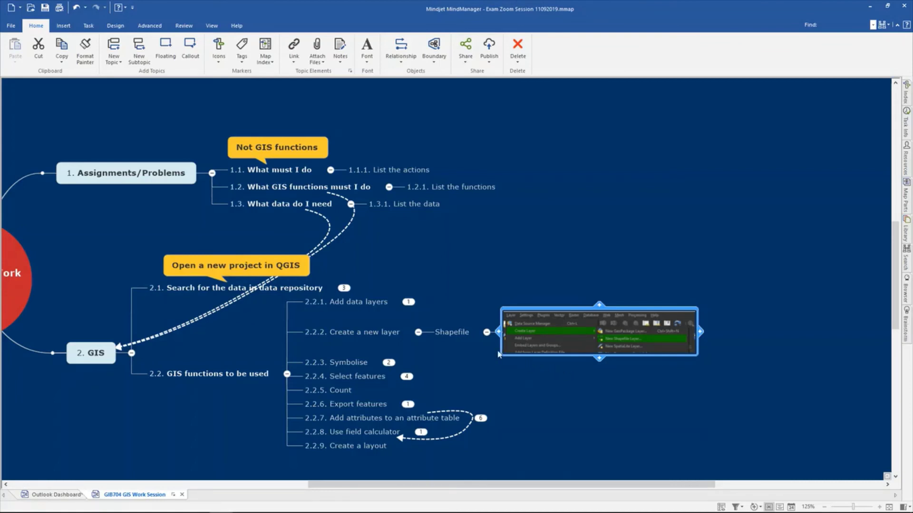
click(486, 332)
click(418, 333)
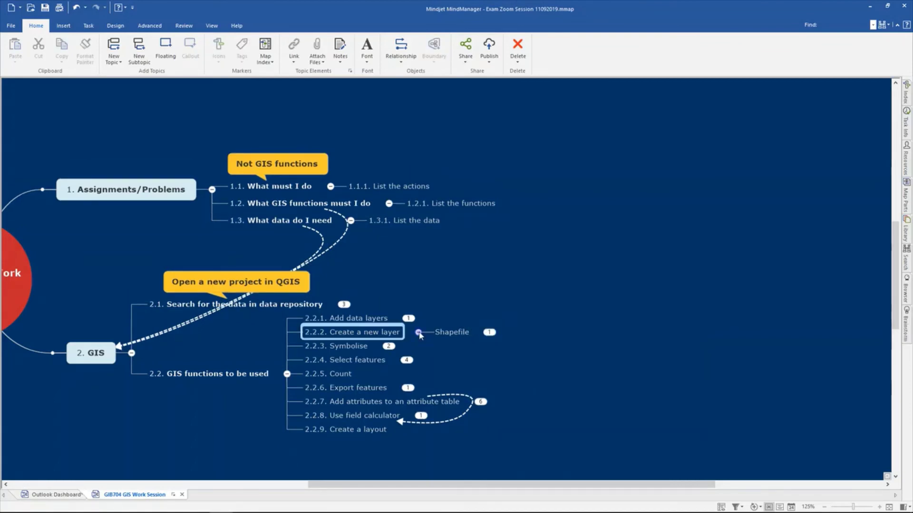
Expand "Symbolise" down to the Layer Properties screenshot, review it, and collapse the topic
click(388, 346)
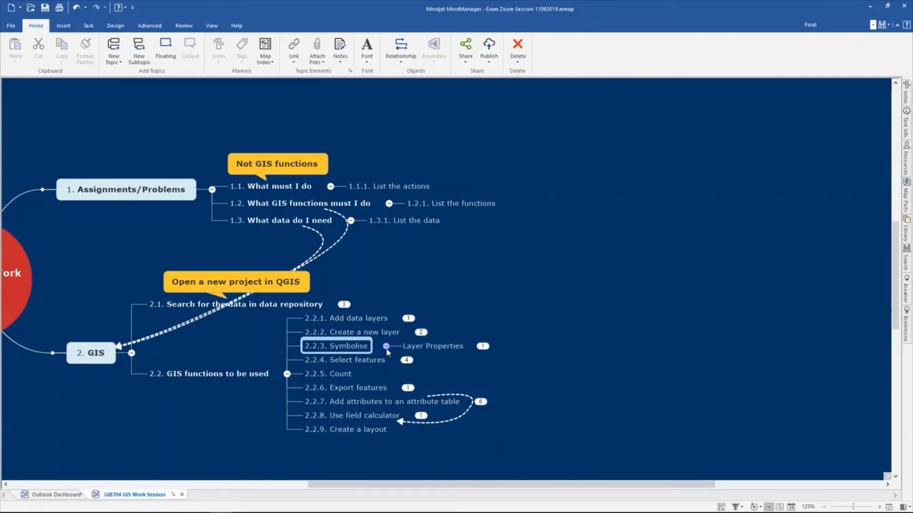
click(484, 346)
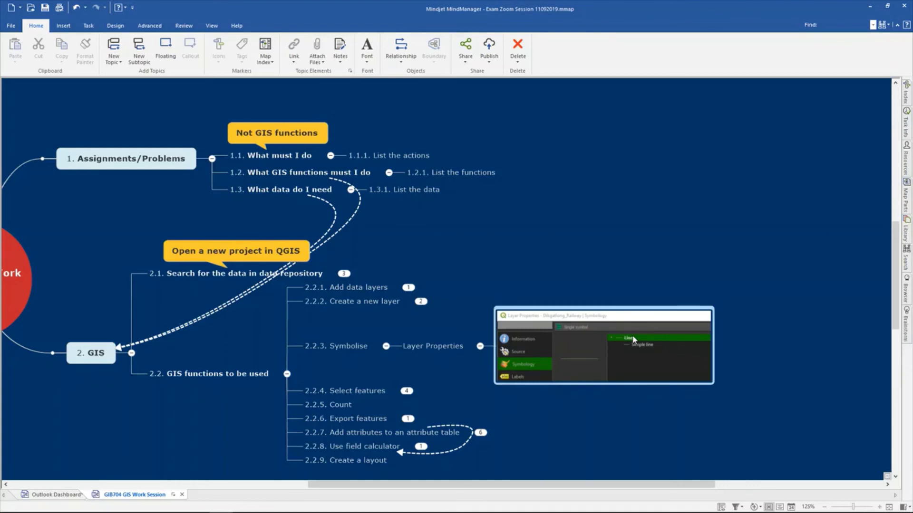
click(480, 346)
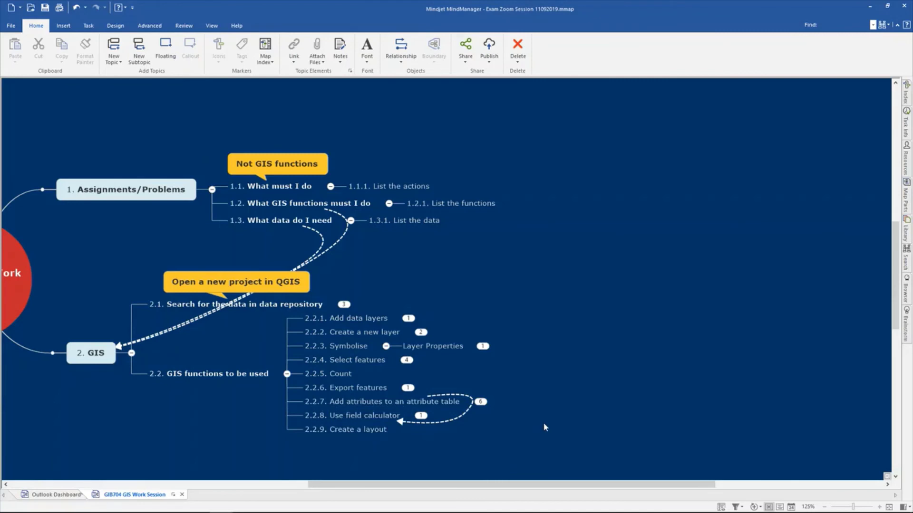
click(386, 349)
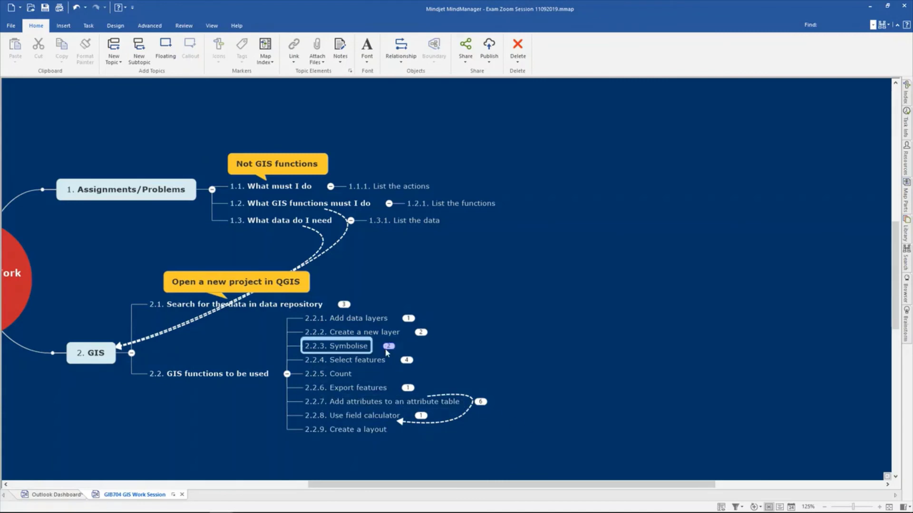
Expand "Select features", examine the images for "Based on attributes" and "Based on Location", and collapse both subtopics
click(407, 359)
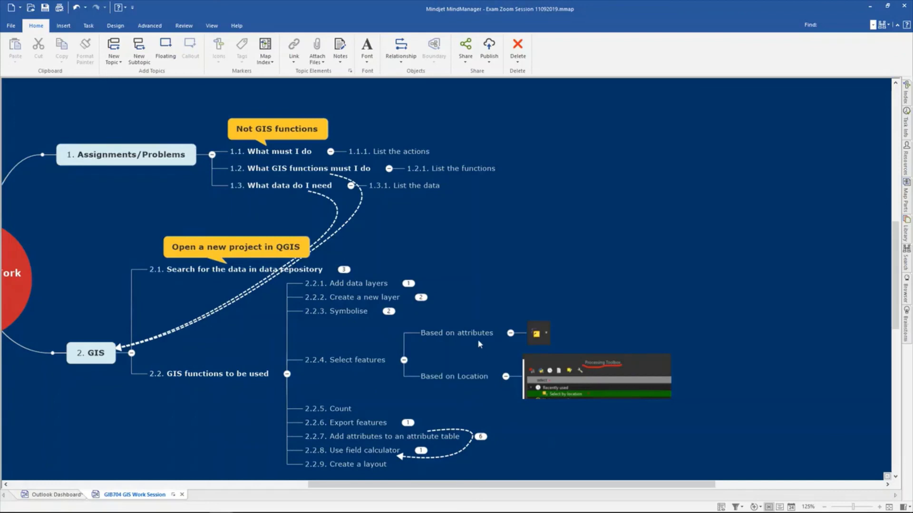
click(537, 339)
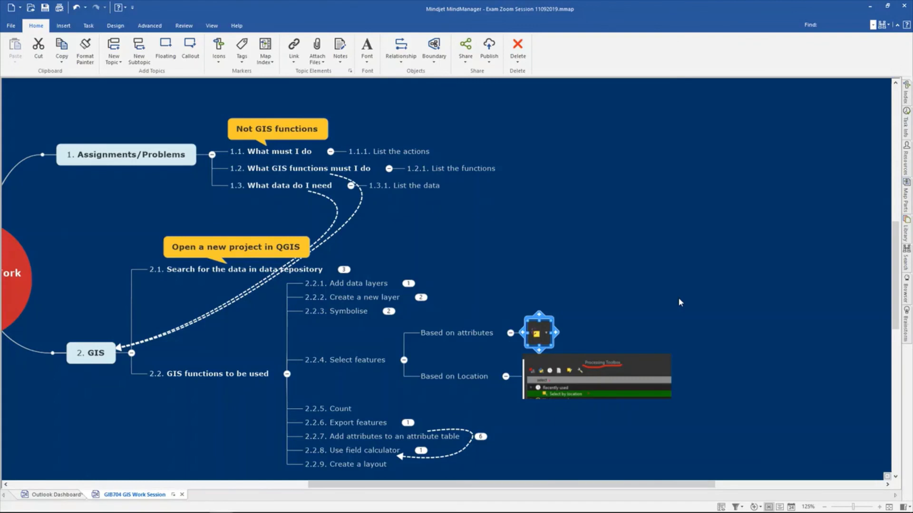
click(512, 335)
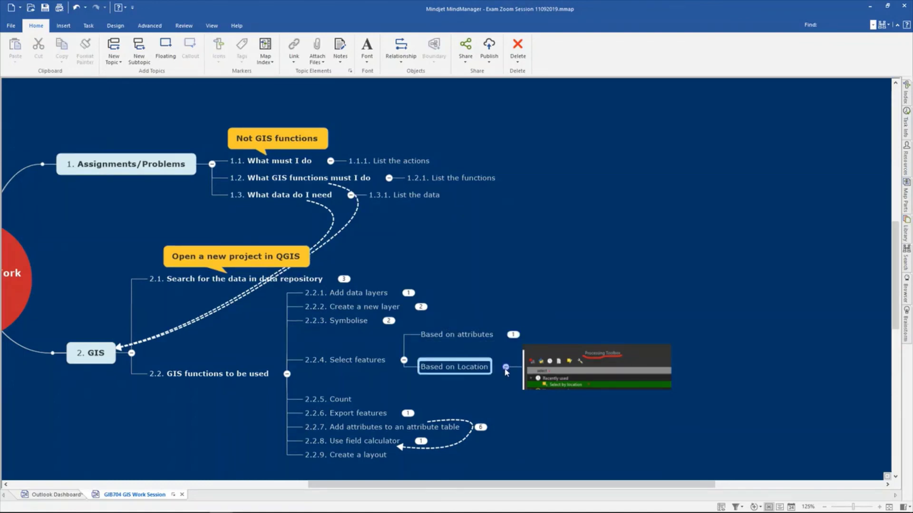
click(608, 360)
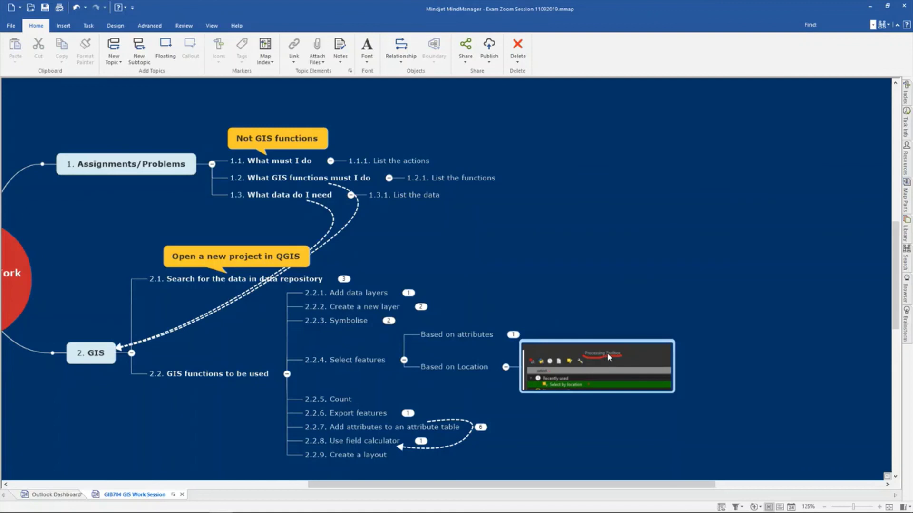
click(548, 375)
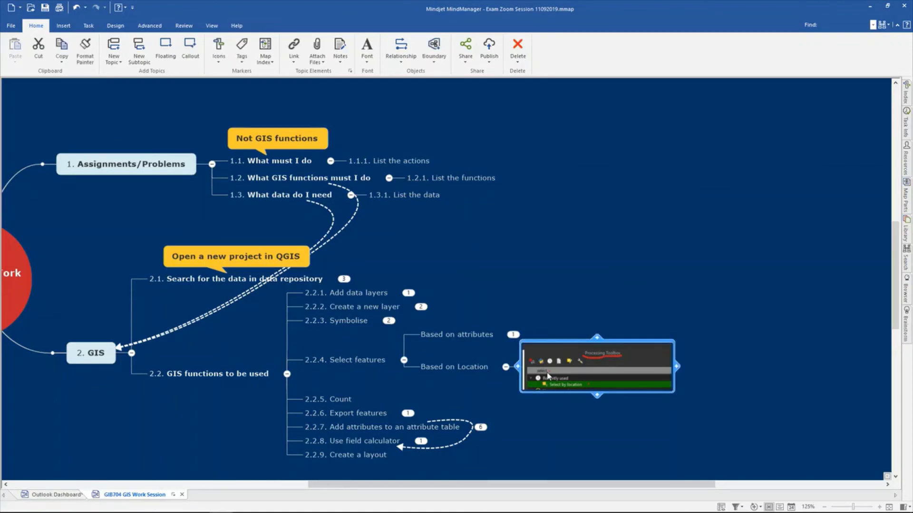
click(506, 368)
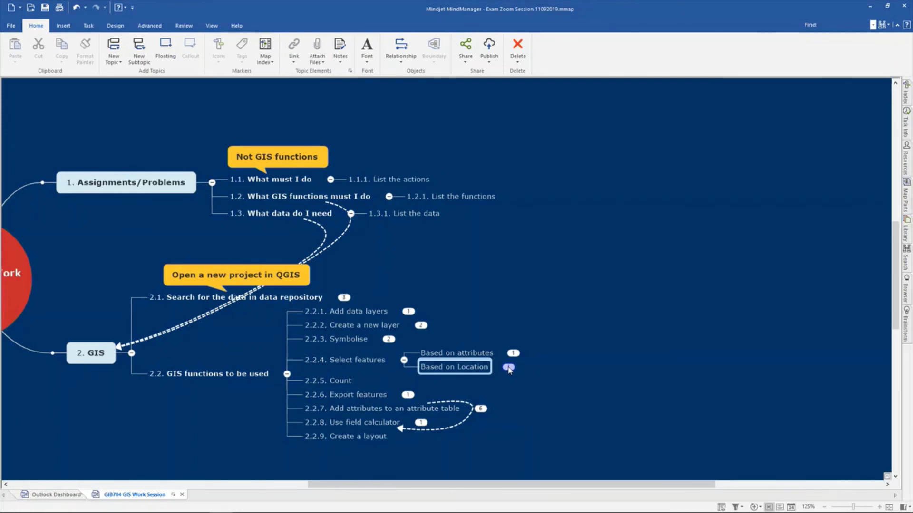
Go through the Count topic, the two feature selection methods and the "Export selection" subtopic of "Export features"
key(Left)
key(Down)
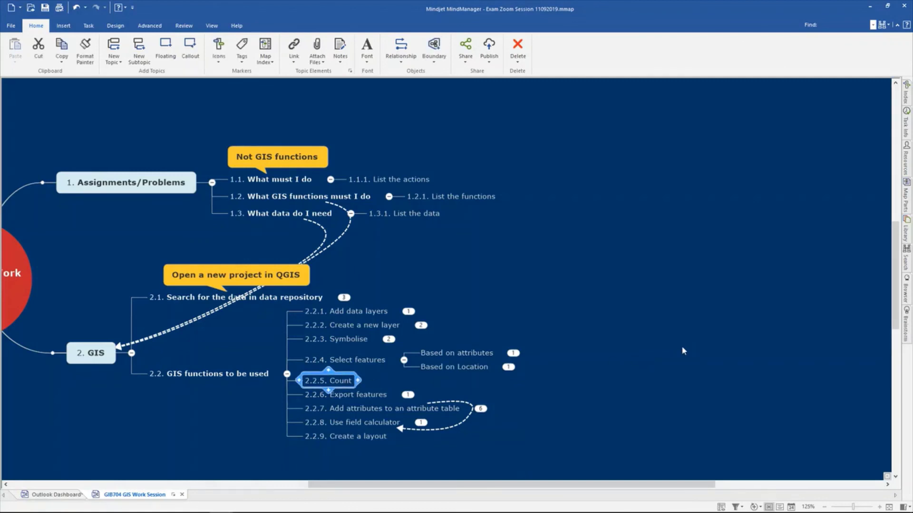
key(Up)
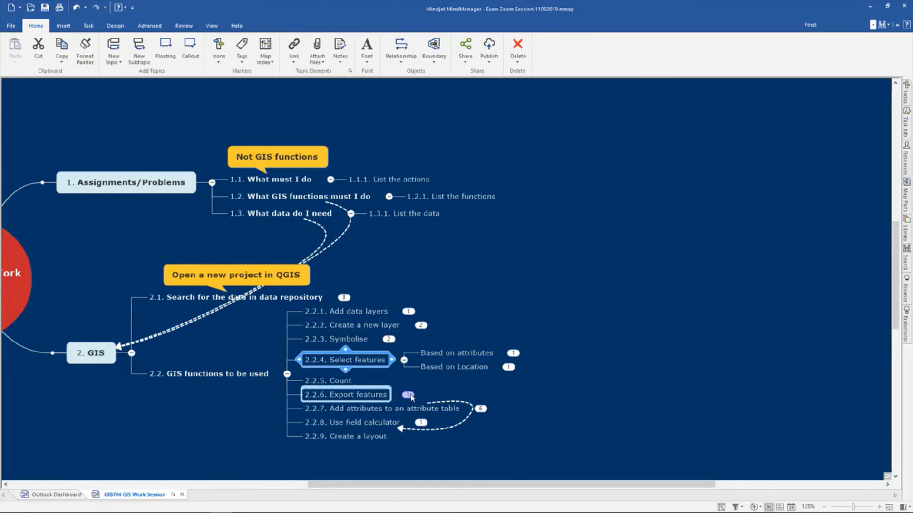
click(478, 353)
click(462, 371)
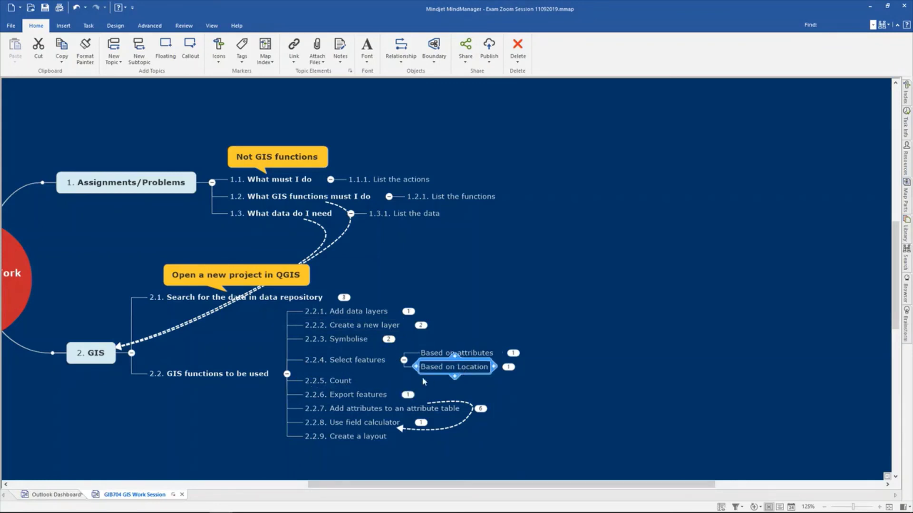
click(409, 395)
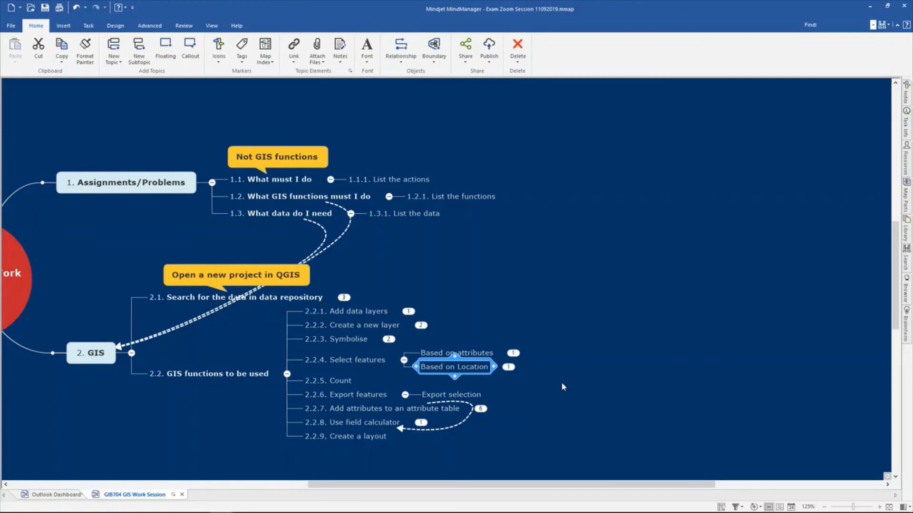
click(405, 395)
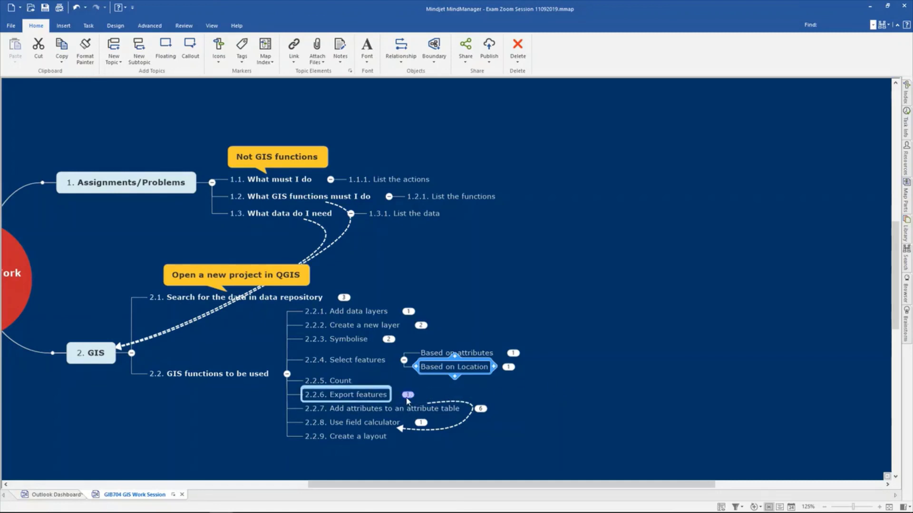
Review the subtopics of "Add attributes to an attribute table" and "Use field calculator", and collapse them along with "Select features"
click(479, 409)
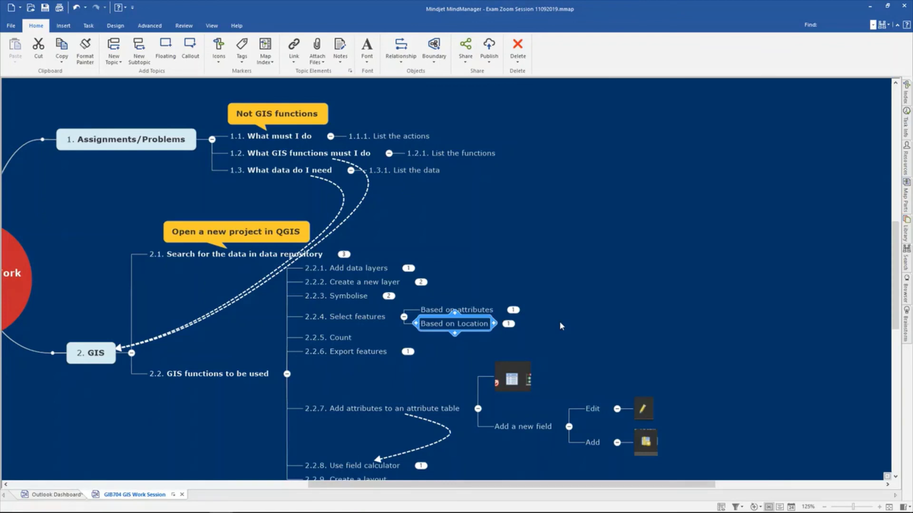
scroll(559, 321, down, 3)
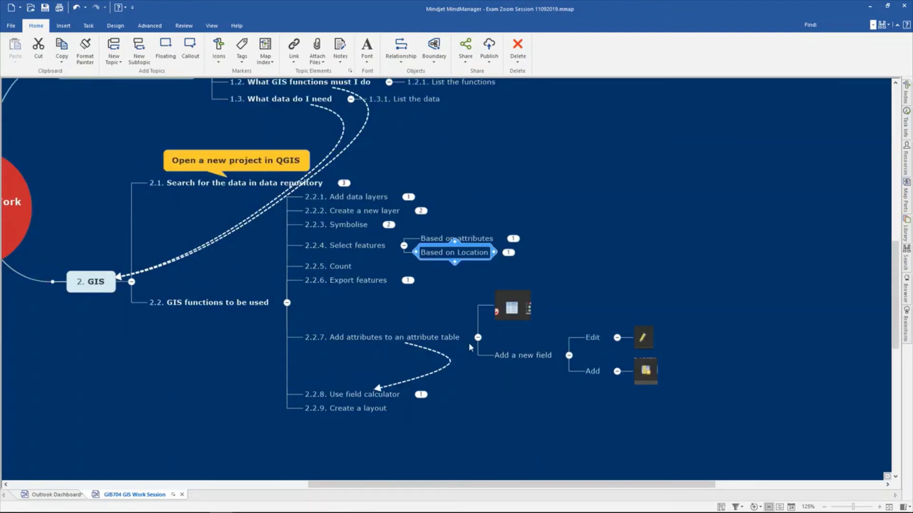
click(421, 394)
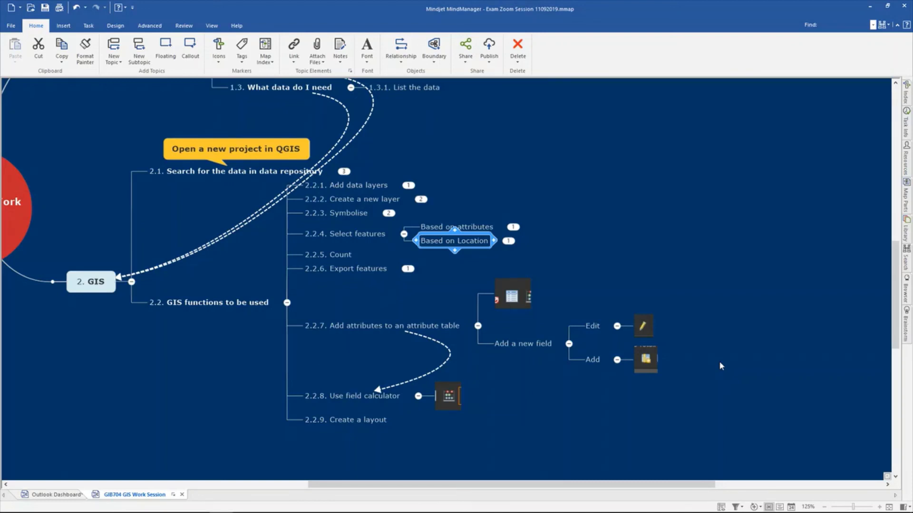
click(418, 396)
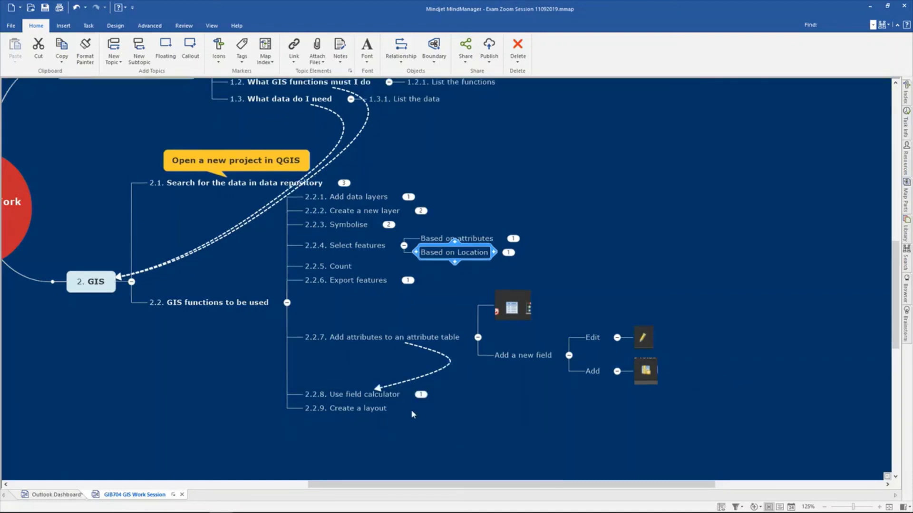
click(479, 337)
click(404, 289)
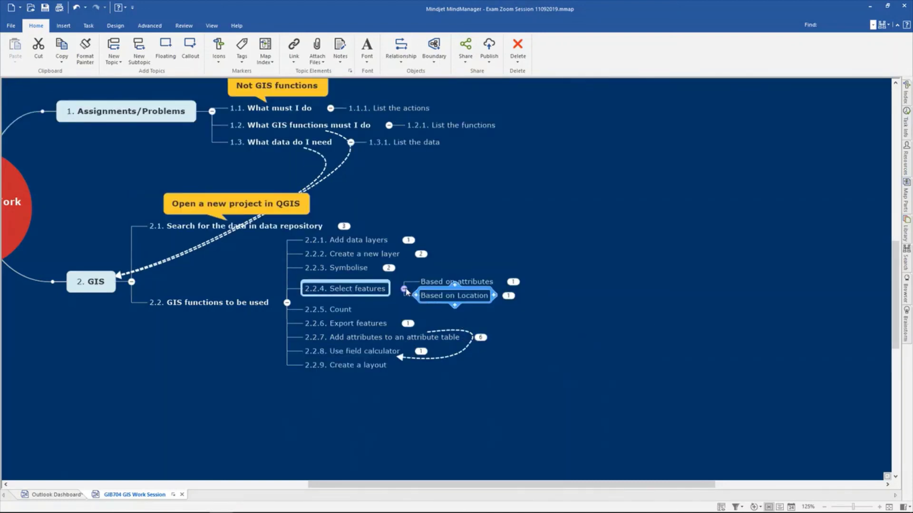
Point out the "Create a layout" topic and the two main topics, Assignments/Problems and GIS
click(371, 361)
click(372, 361)
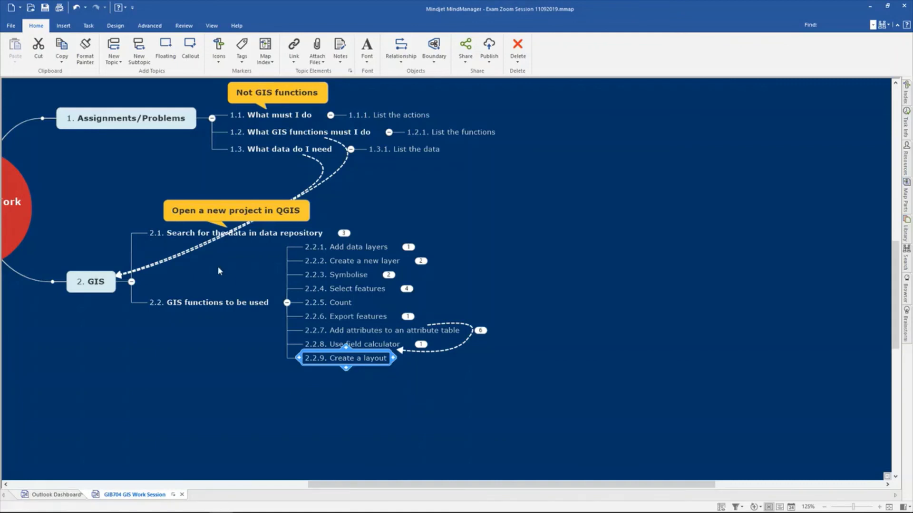
click(154, 120)
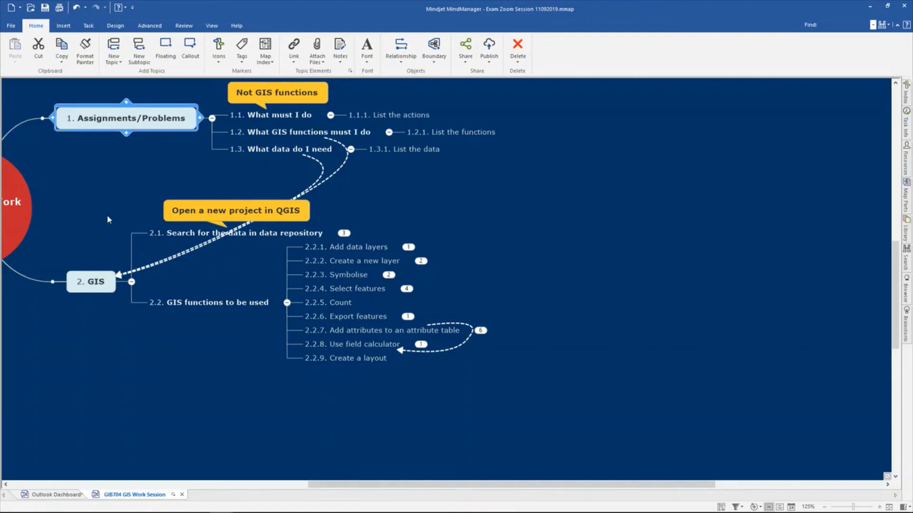
click(87, 279)
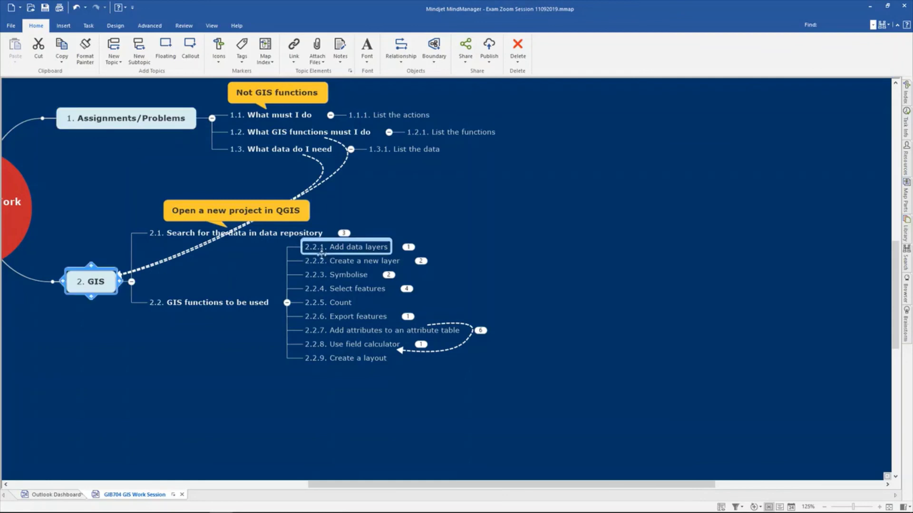